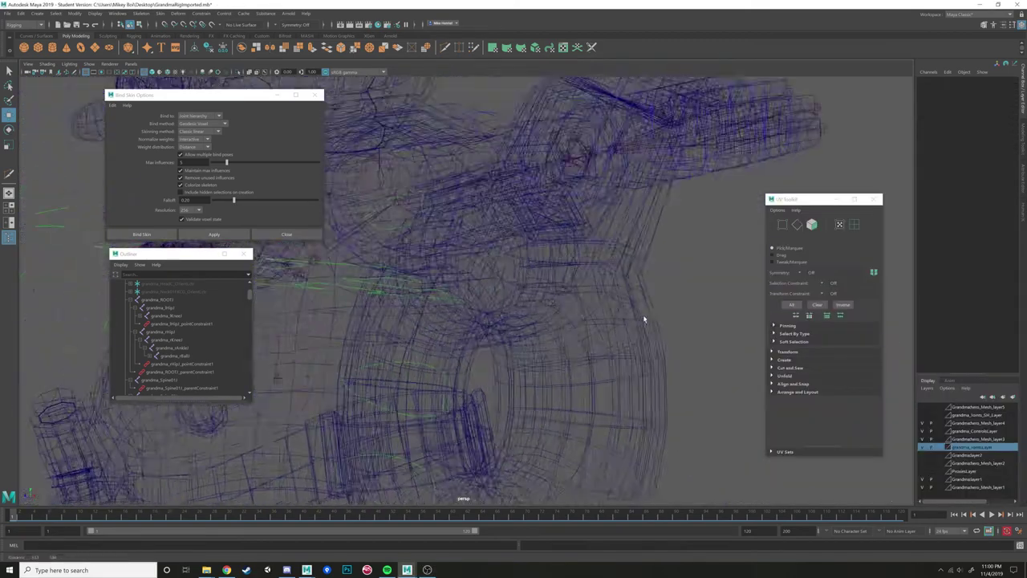
Inspect the grandma character's wireframe rig and peek at the version of the scene open in Maya 2017.
scroll(456, 269, "down", 8)
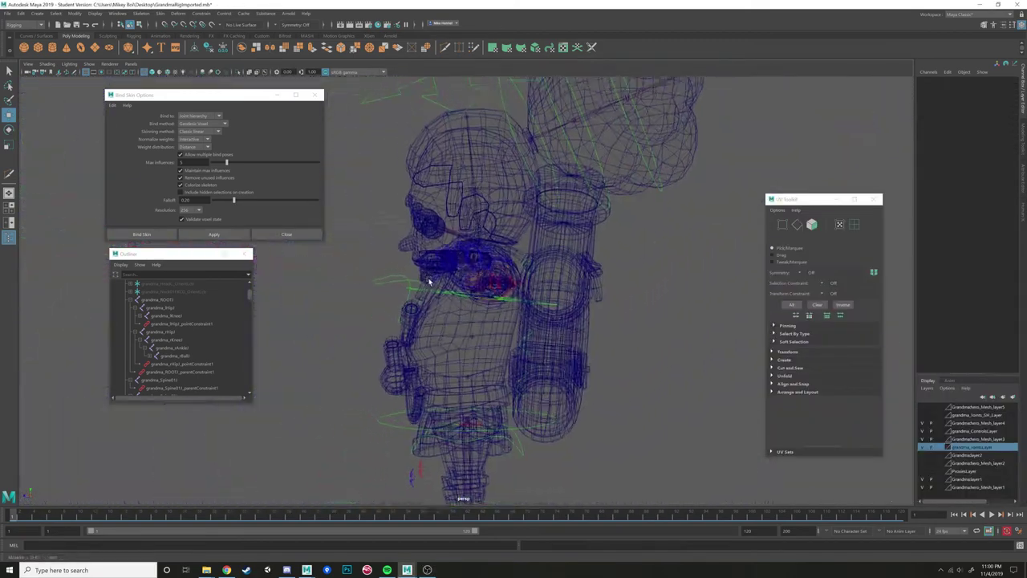
scroll(485, 298, "up", 3)
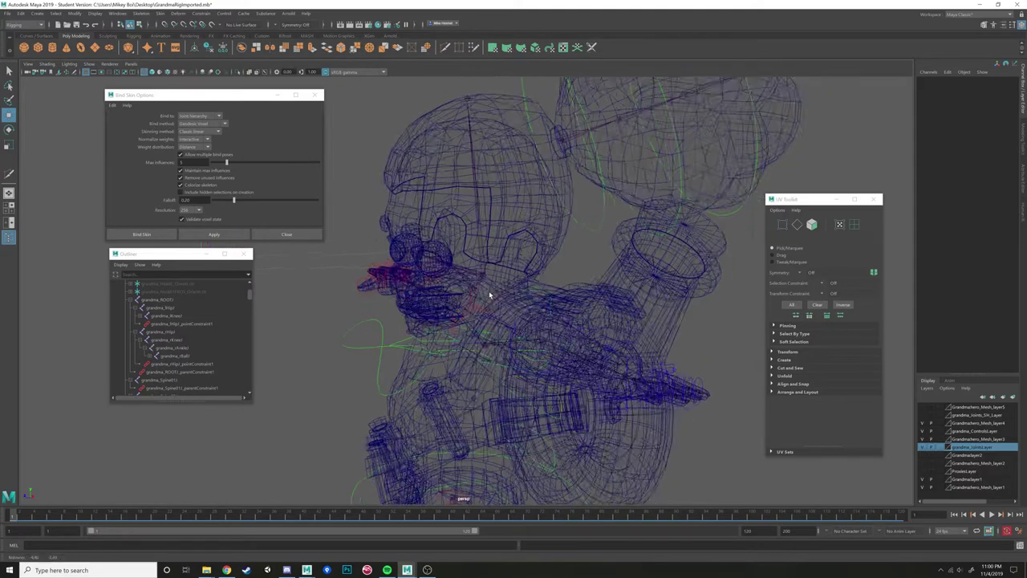
left_click_drag(395, 282, 482, 243, "alt")
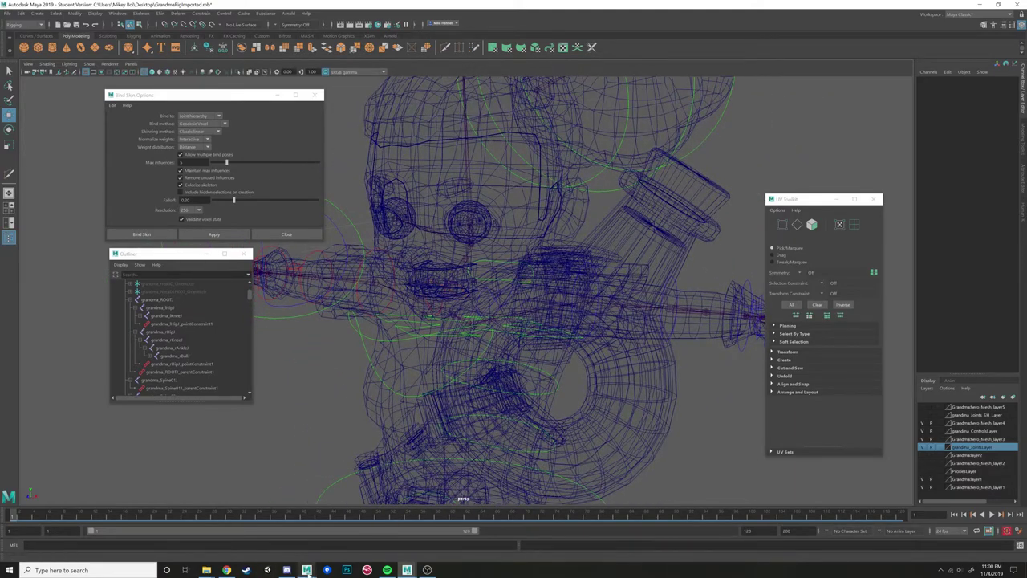
left_click(350, 529)
left_click_drag(141, 121, 233, 166)
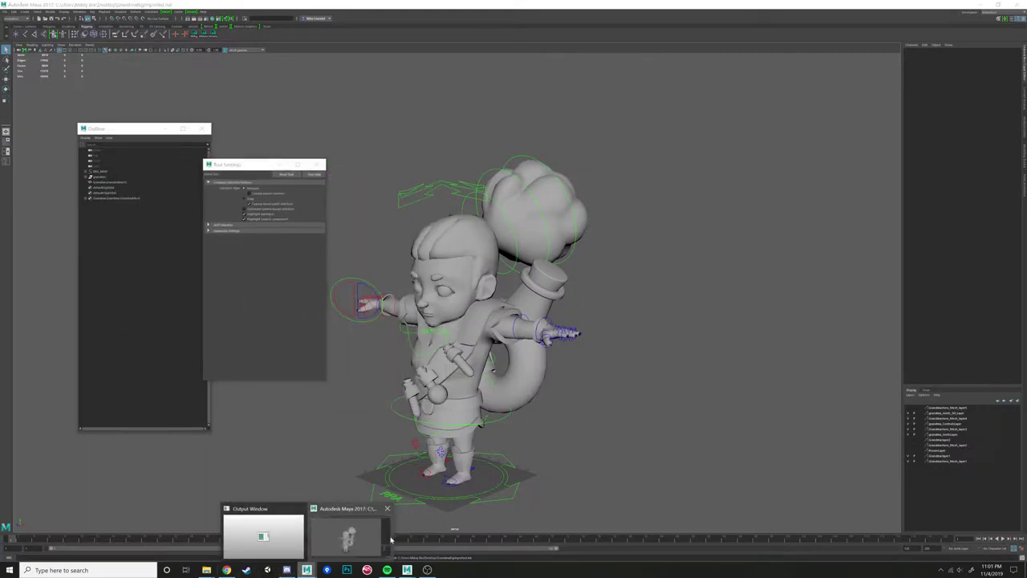
left_click(461, 543)
left_click_drag(601, 285, 487, 202, "alt")
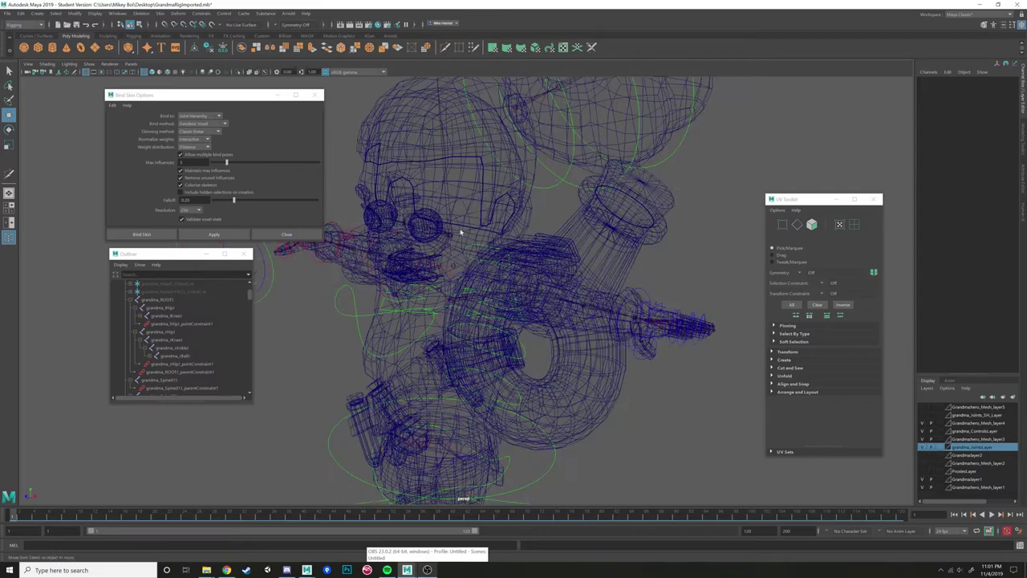
Select the head joint and examine the rig around it from the upper body down to the feet.
left_click(453, 236)
mouse_move(464, 237)
left_mouse_down("alt")
mouse_move(473, 201)
mouse_move(483, 244)
mouse_move(449, 236)
left_mouse_up("alt")
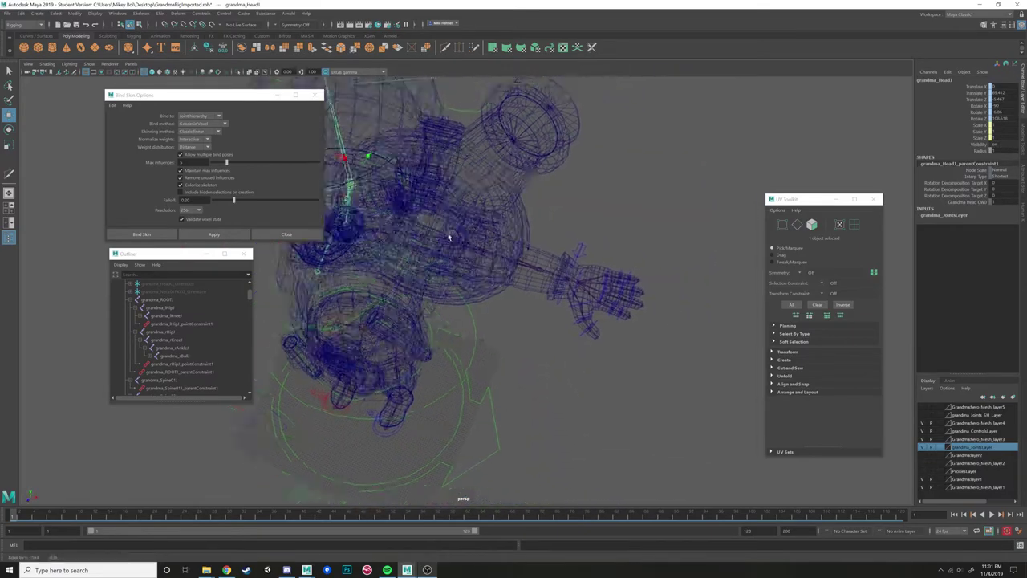
middle_click_drag(575, 252, 468, 236, "alt")
scroll(468, 236, "up", 5)
scroll(468, 235, "down", 4)
scroll(468, 235, "down", 5)
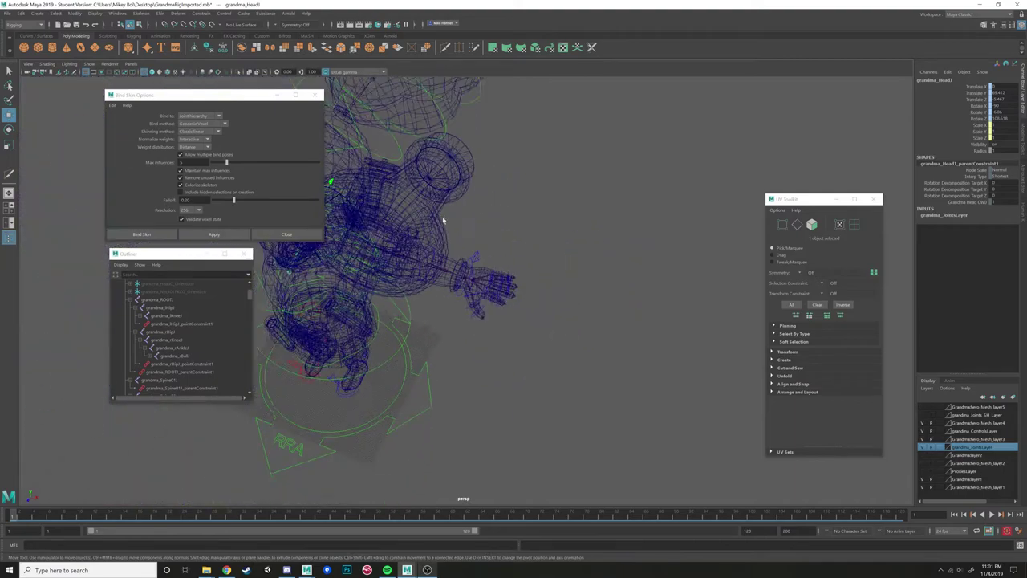
left_click_drag(442, 220, 435, 346, "alt")
middle_click_drag(435, 346, 507, 348, "alt")
scroll(506, 348, "up", 2)
Try moving the grandma_ROOTC control at the hips and undo the move.
left_click(523, 349)
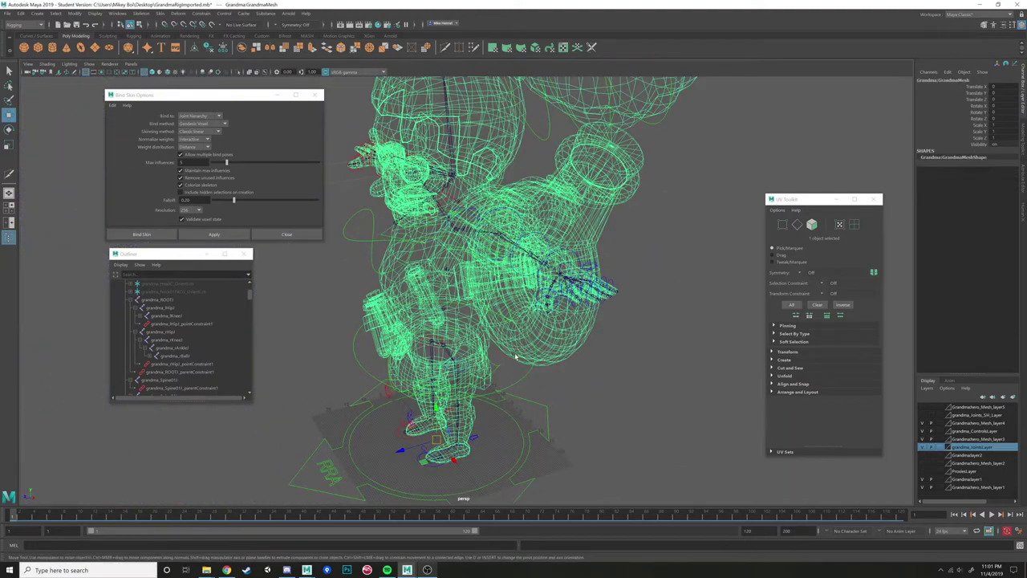
left_click(588, 383)
left_click(405, 341)
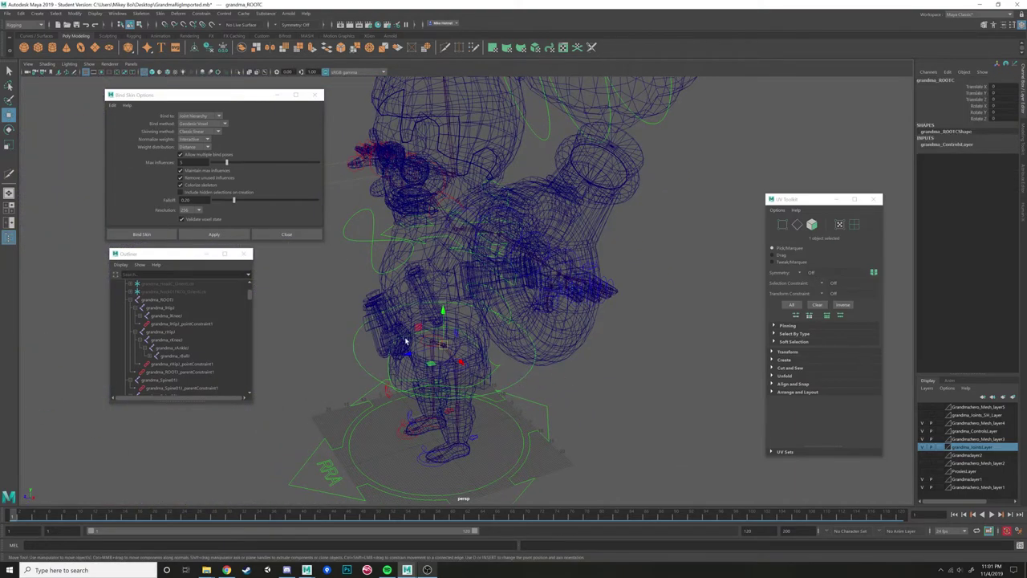
left_click_drag(441, 344, 396, 361)
key("ctrl+z")
Select the character mesh and the left elbow joint in turn to inspect the arm, and clear the selection.
left_click_drag(475, 160, 409, 443, "alt")
left_click_drag(421, 407, 522, 341, "alt")
left_click_drag(502, 298, 559, 268, "alt")
left_click(536, 261)
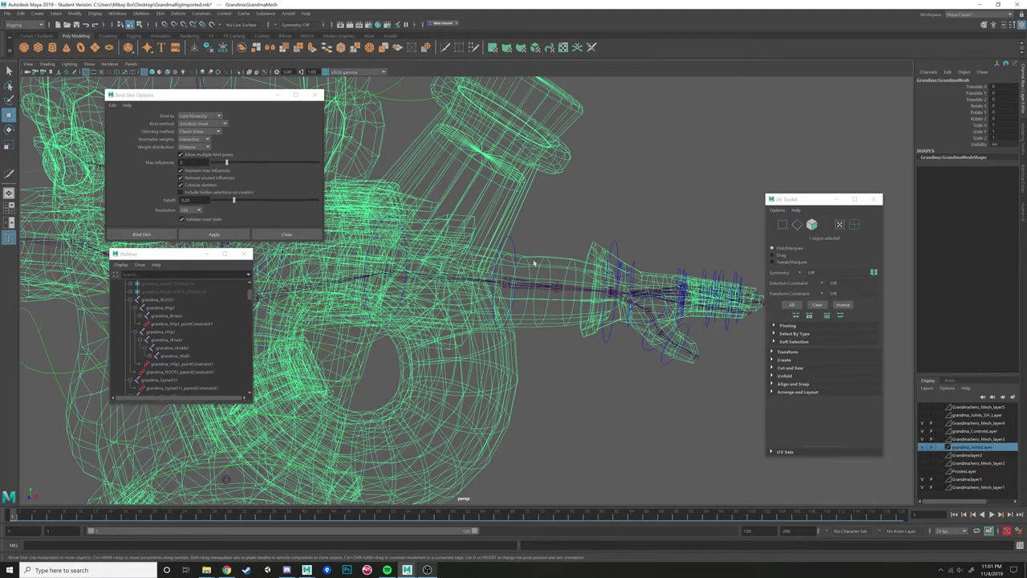
scroll(525, 265, "down", 2)
left_click(524, 294)
scroll(345, 426, "down", 2)
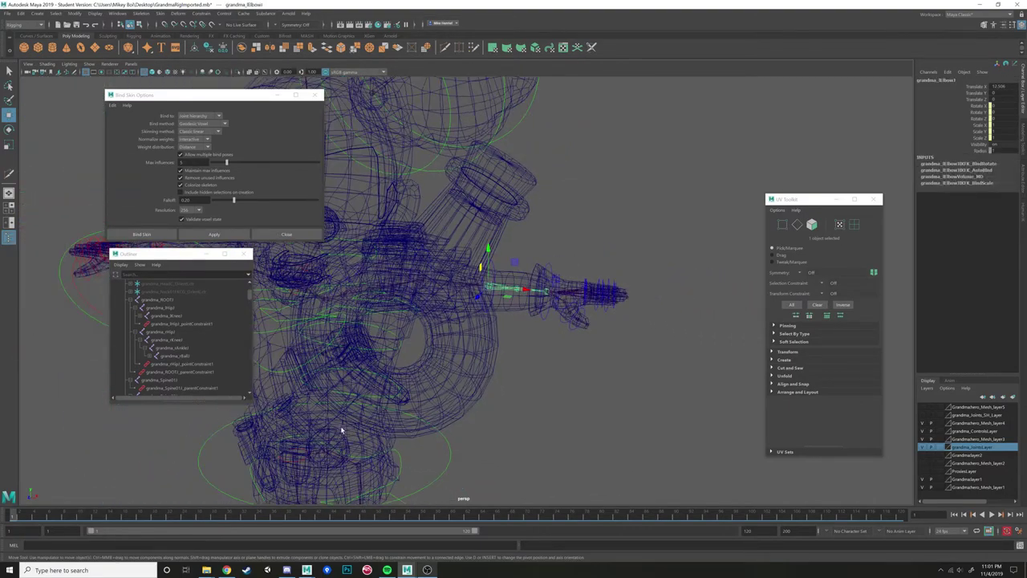
left_click(376, 411, "shift")
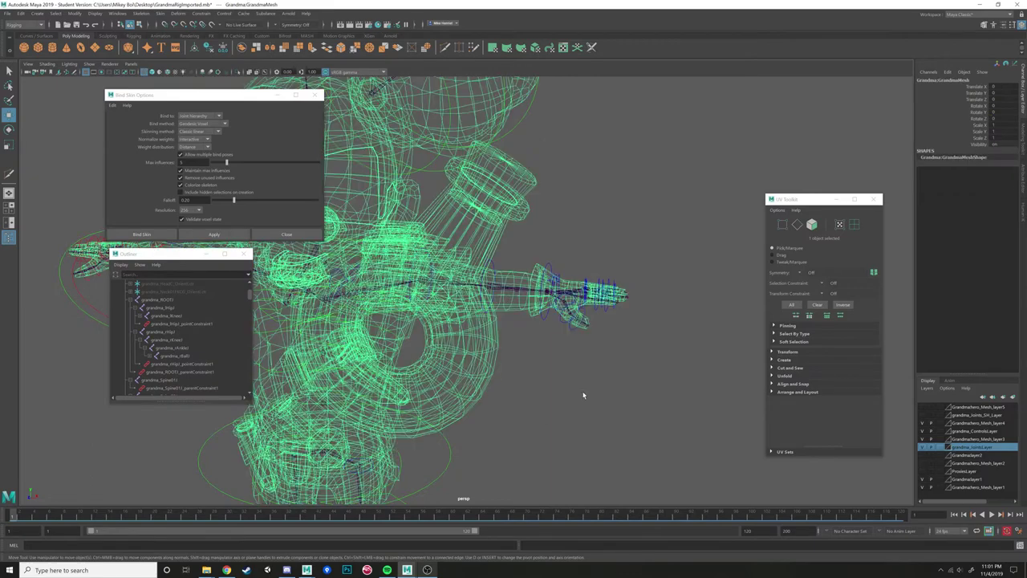
left_click(518, 341)
Select the left hip joint and the root joint in turn to check which leg joints each one contains.
left_click_drag(479, 397, 426, 279, "alt")
left_click(486, 299)
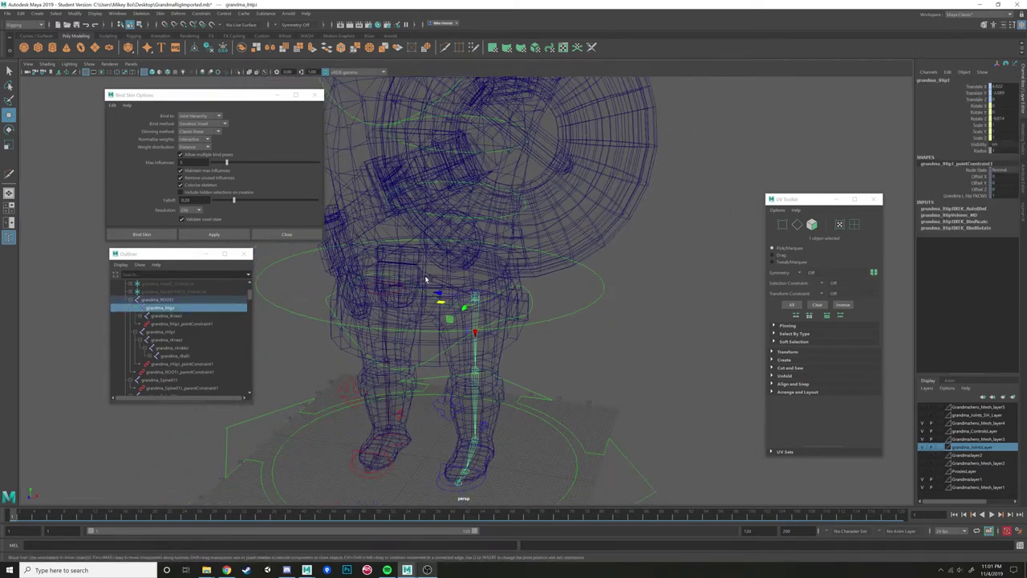
left_click(433, 281)
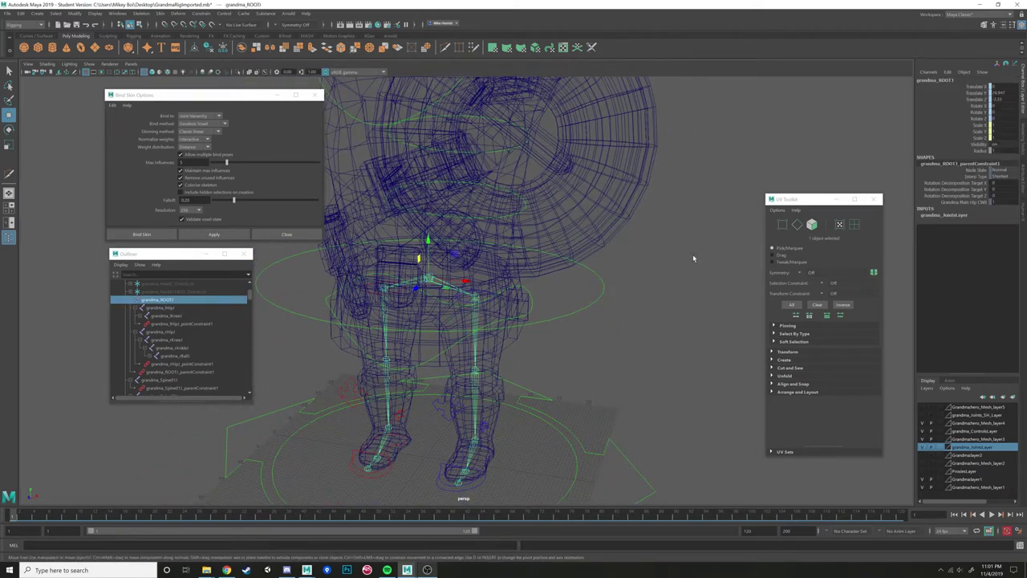
left_click(638, 300)
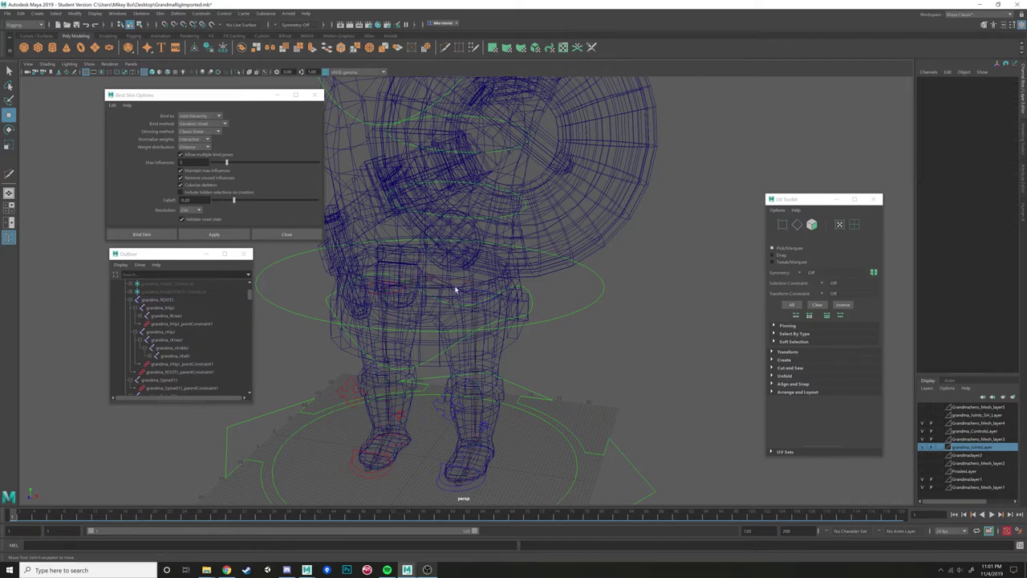
left_click(428, 279)
left_click_drag(526, 247, 464, 283, "alt")
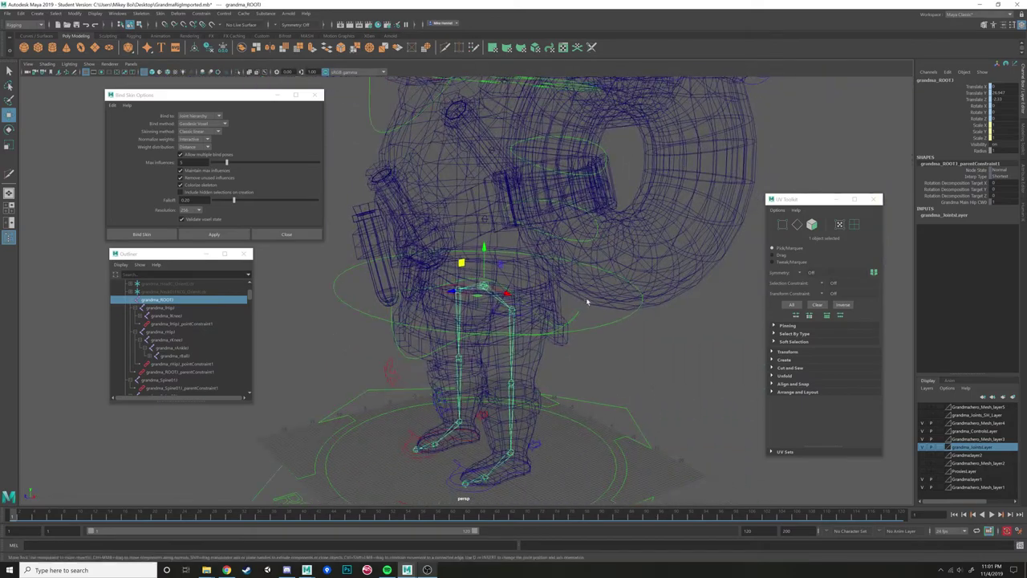
Examine the pelvis, torso and leg joints around the selected root joint.
scroll(587, 302, "down", 2)
middle_click_drag(581, 301, 522, 353, "alt")
scroll(522, 353, "up", 5)
middle_click_drag(486, 293, 513, 361, "alt")
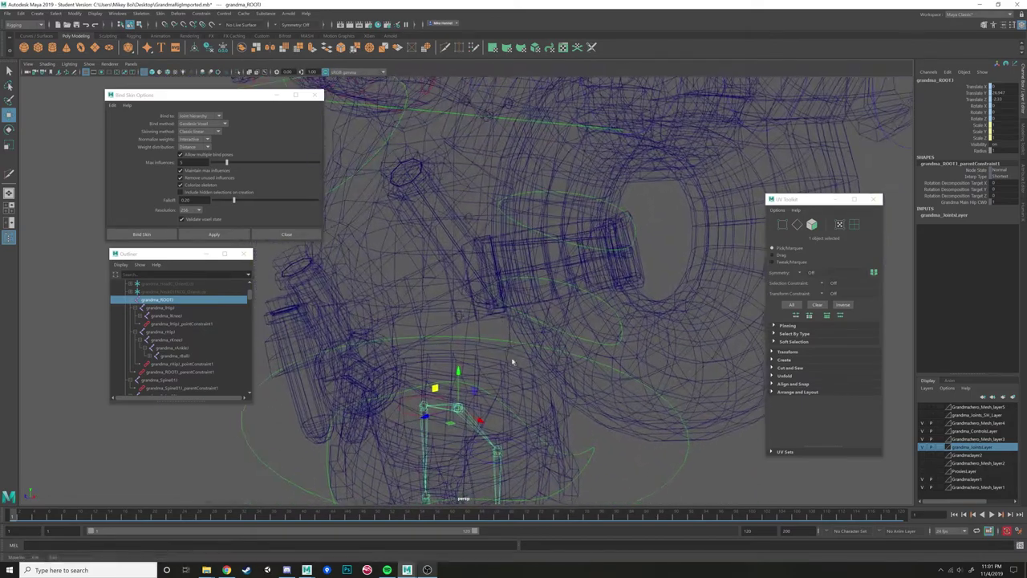
scroll(497, 345, "down", 4)
left_click_drag(500, 329, 517, 330, "alt")
left_click_drag(429, 301, 553, 342, "alt")
scroll(502, 313, "up", 3)
middle_click_drag(553, 341, 469, 279, "alt")
scroll(471, 279, "down", 2)
left_click_drag(474, 281, 518, 342, "alt")
middle_click_drag(518, 341, 544, 227, "alt")
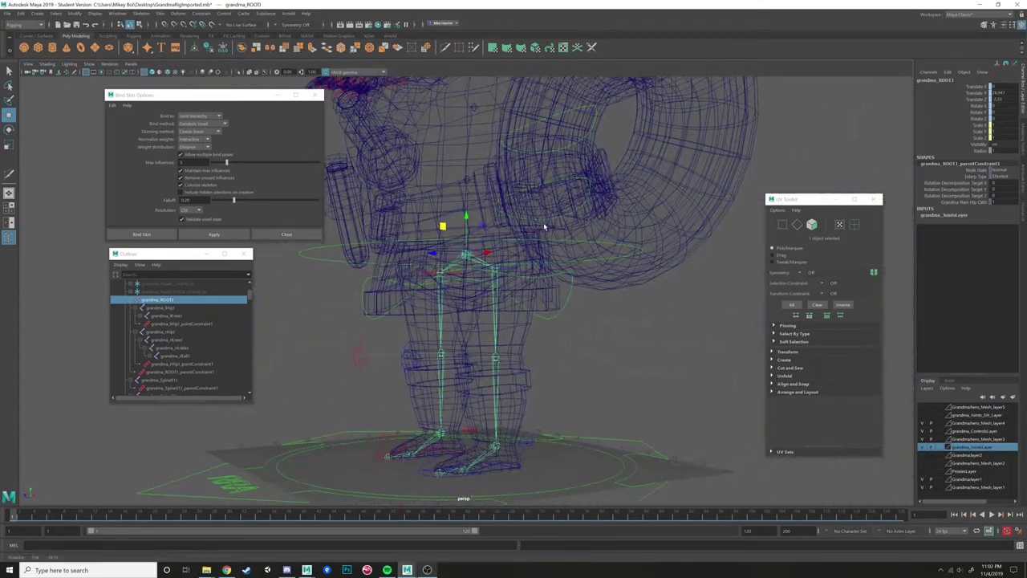
Reselect the root joint at the pelvis and add the spine joints up to grandma_SpineTop1 to the selection.
left_click(623, 378)
left_click(467, 256)
left_click_drag(547, 178, 526, 273, "alt")
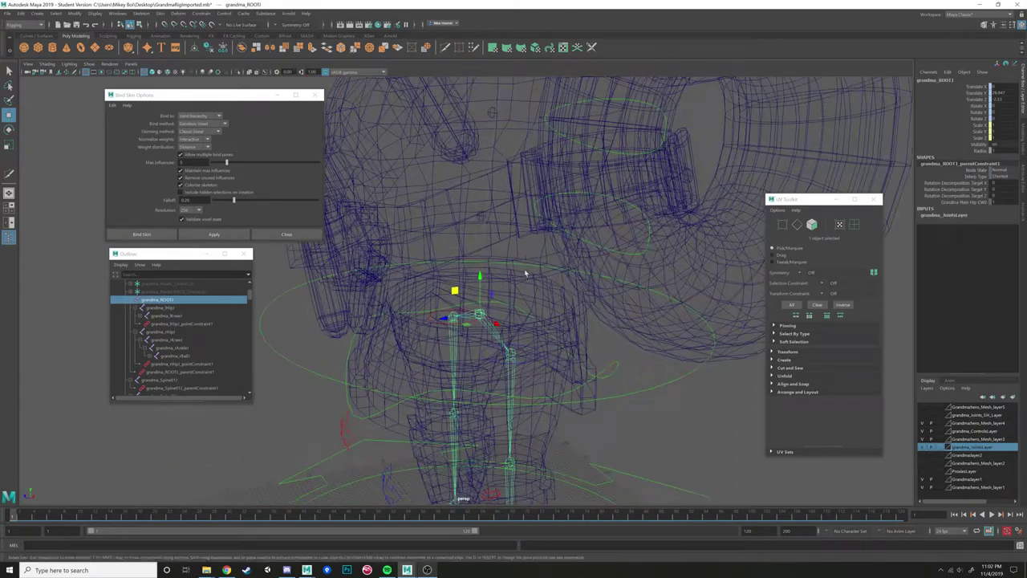
left_click(482, 217, "shift")
left_click_drag(529, 195, 547, 255, "alt")
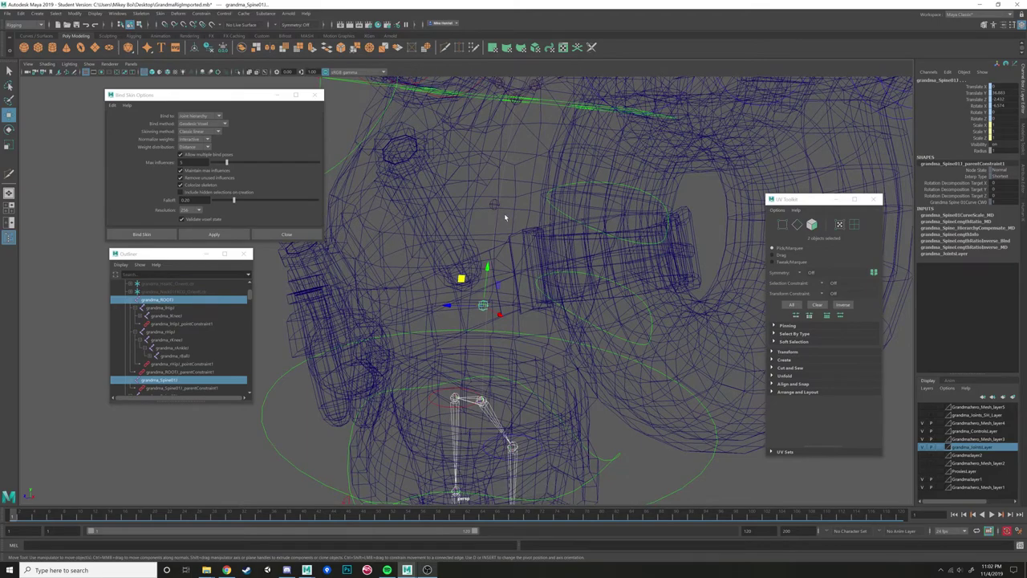
left_click_drag(492, 206, 496, 242, "alt")
left_click(474, 239)
key("ctrl+z")
left_click(474, 238)
left_click_drag(506, 249, 564, 269, "alt")
middle_click_drag(563, 267, 525, 262, "alt")
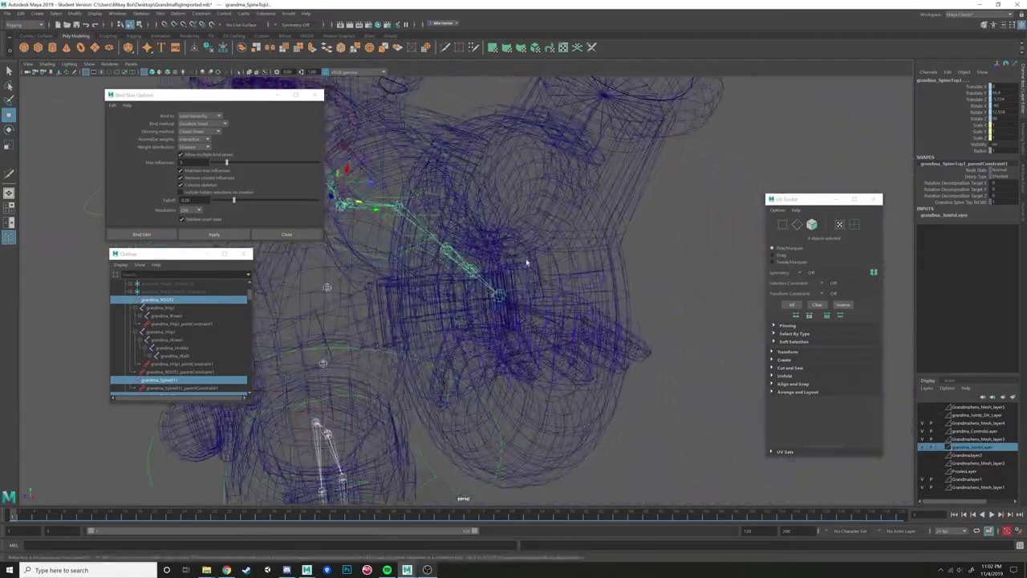
Add the neck joint and the head joint to the current root and spine joint selection.
left_click_drag(524, 262, 583, 261, "alt")
middle_click_drag(583, 261, 418, 232, "alt")
left_click_drag(418, 231, 418, 251, "alt")
left_click_drag(410, 442, 439, 405, "alt")
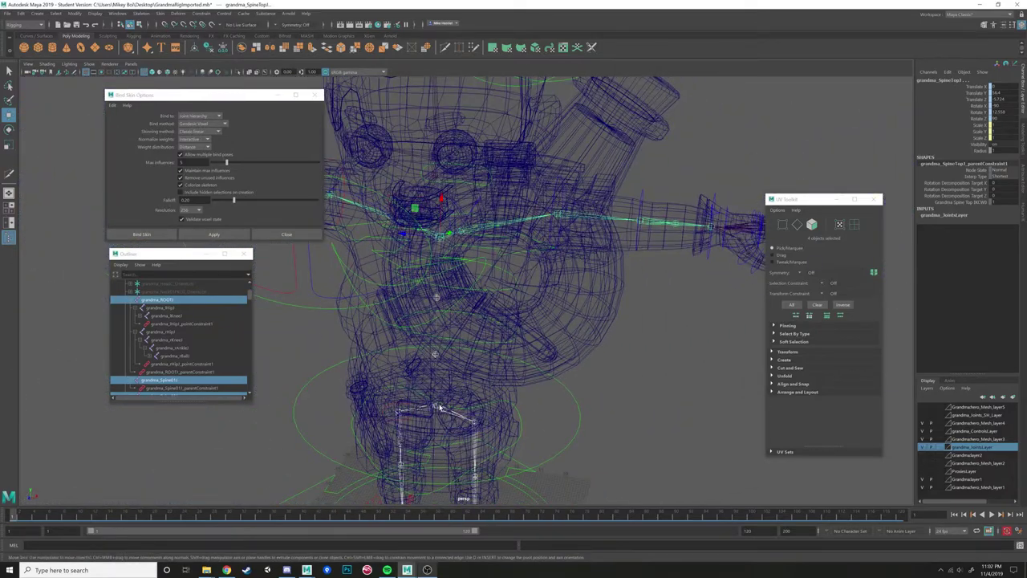
middle_click_drag(446, 257, 476, 327, "alt")
scroll(479, 327, "up", 5)
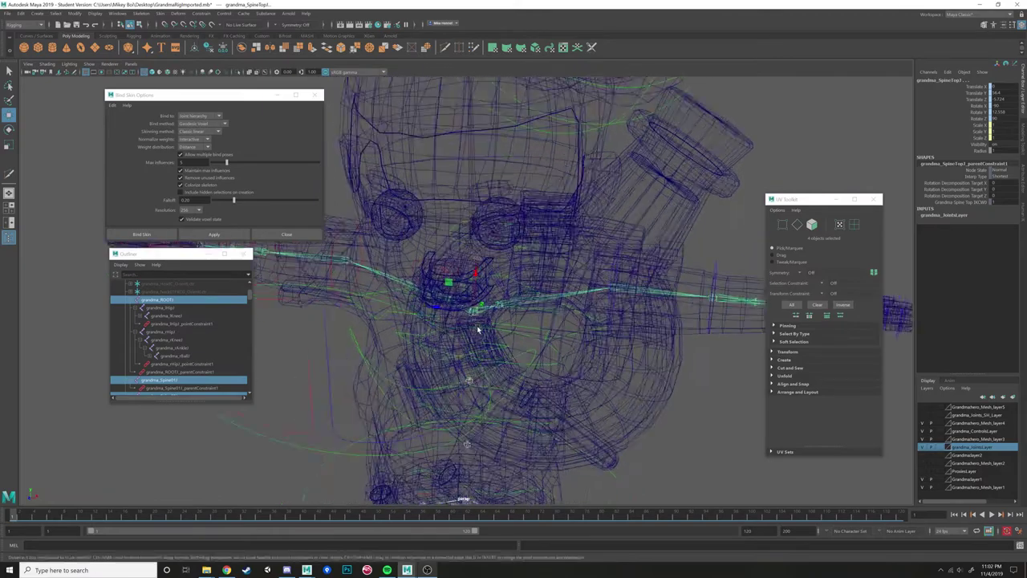
left_click_drag(482, 327, 466, 223, "alt")
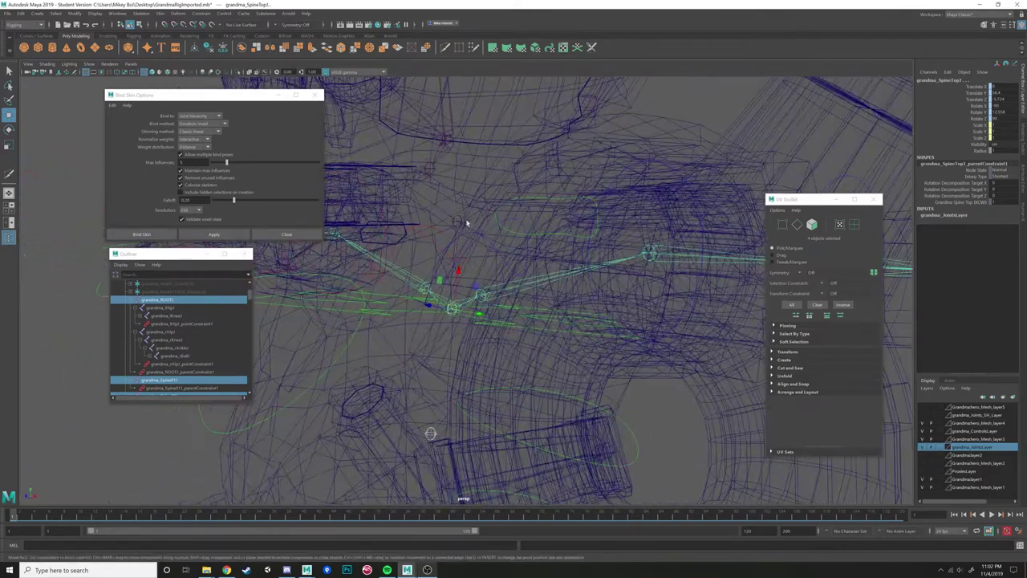
left_click(457, 223, "shift")
middle_click_drag(461, 209, 499, 284, "alt")
left_click_drag(499, 284, 524, 255, "alt")
left_click(495, 229)
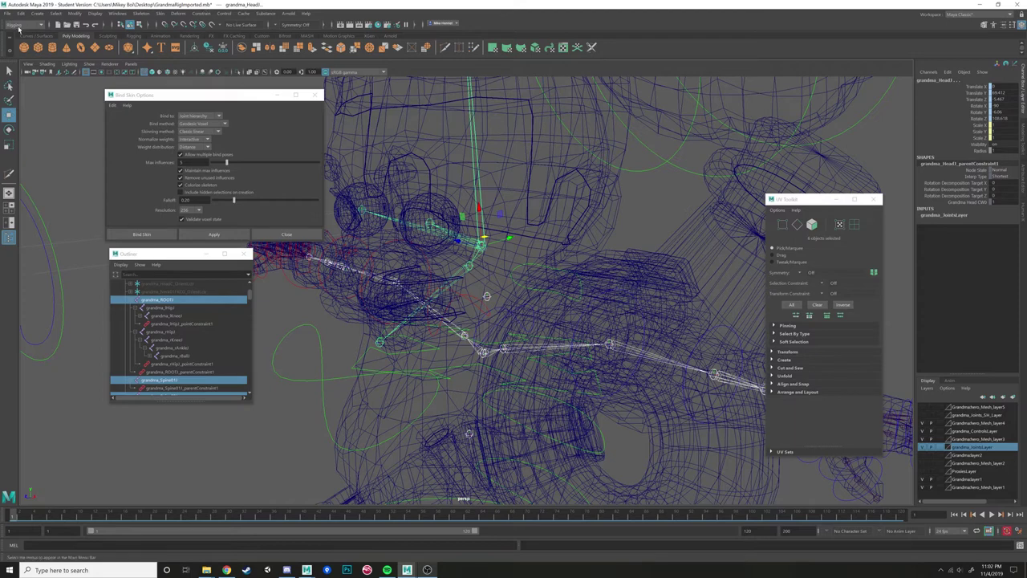
Open the Bind Skin options, review the Bind to choices, and close the dialog without binding.
left_click(158, 15)
left_click(176, 14)
left_click(143, 14)
mouse_move(160, 14)
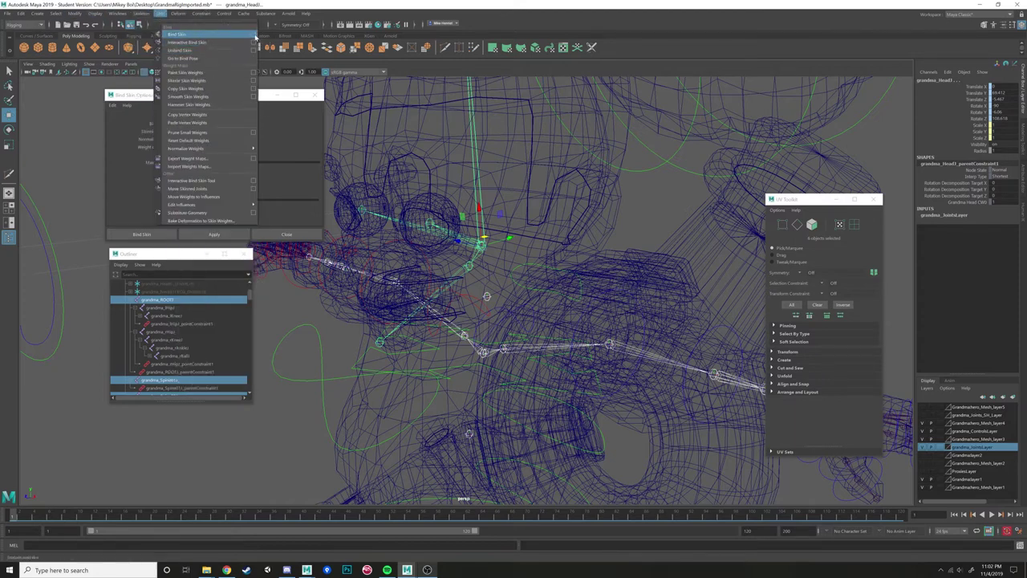
left_click(255, 37)
left_click_drag(199, 97, 240, 111)
left_click(354, 109)
left_click(161, 14)
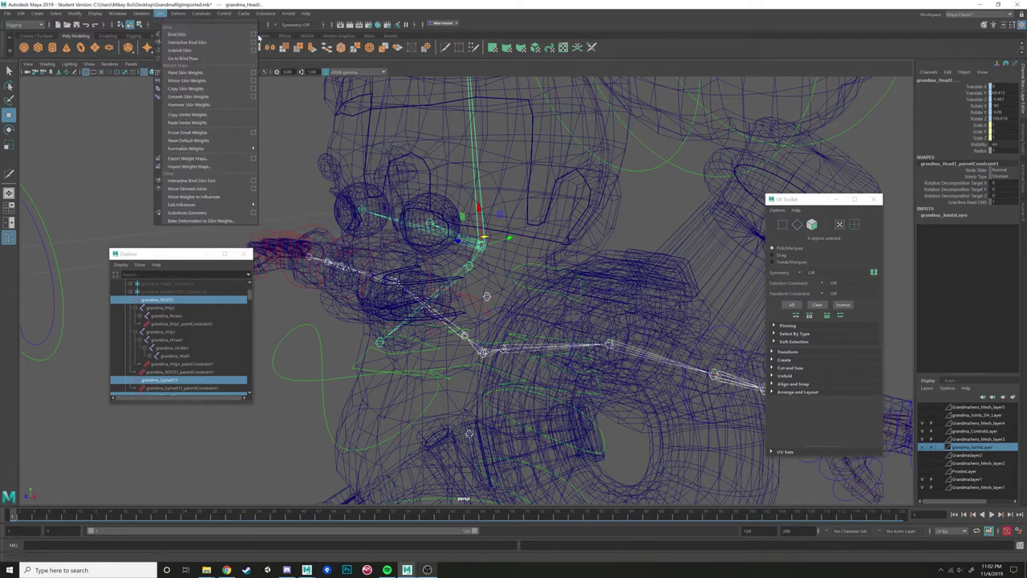
left_click(254, 34)
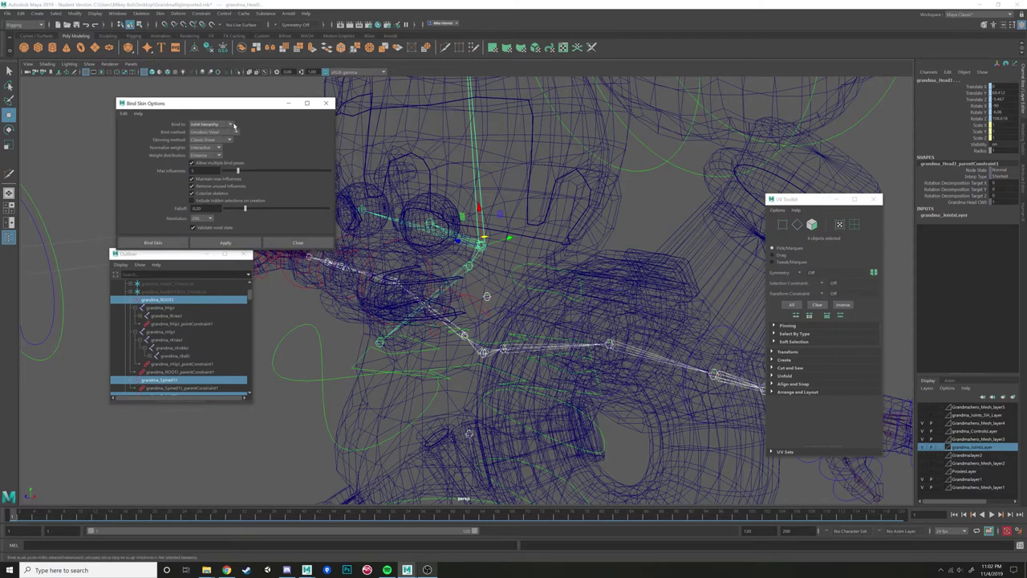
left_click(231, 125)
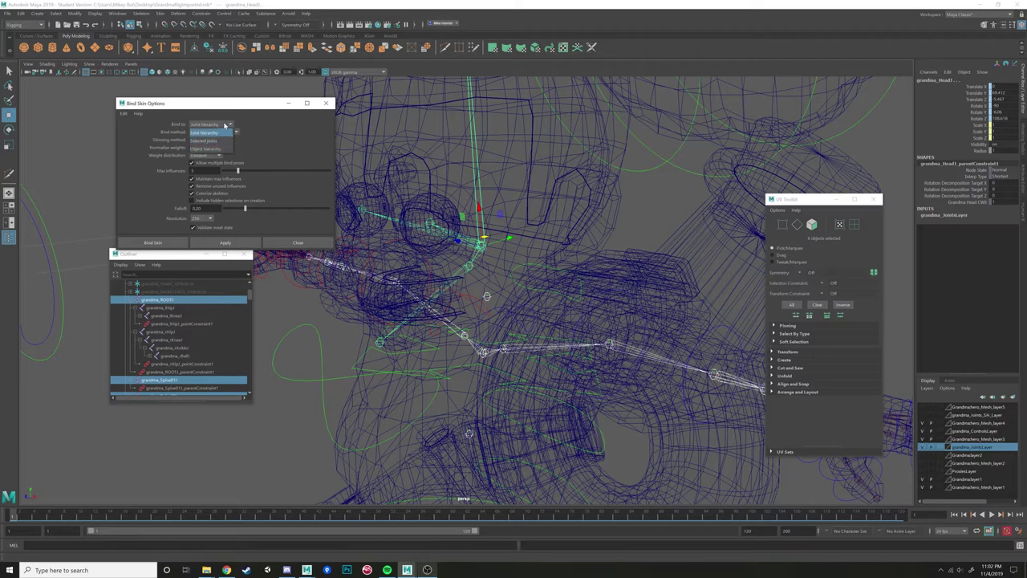
left_click(266, 119)
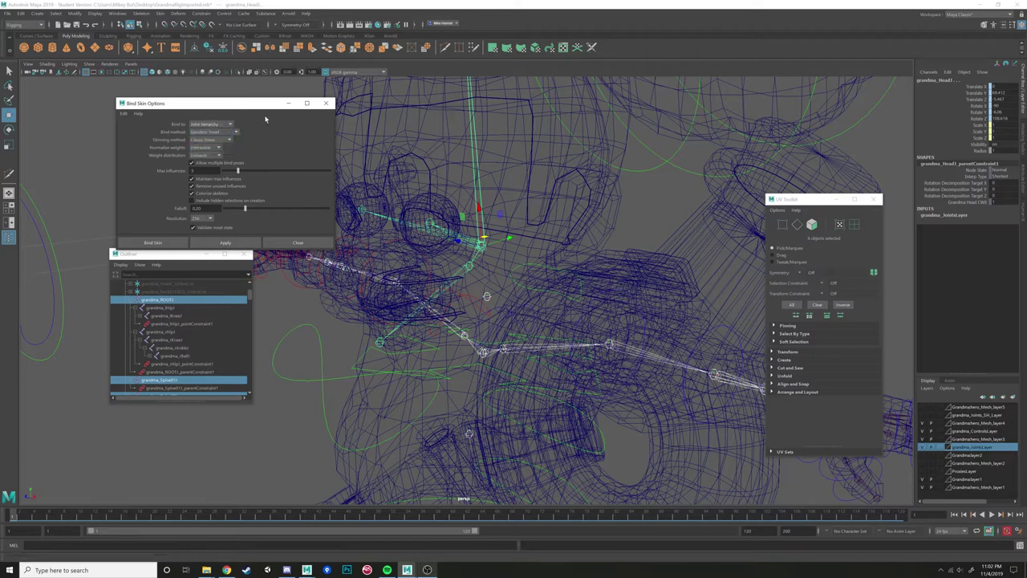
left_click(324, 105)
Add the left wrist joint at the base of the hand to the joint selection.
left_click_drag(498, 201, 557, 222, "alt")
middle_click_drag(558, 222, 369, 163, "alt")
right_click_drag(369, 162, 502, 155, "alt")
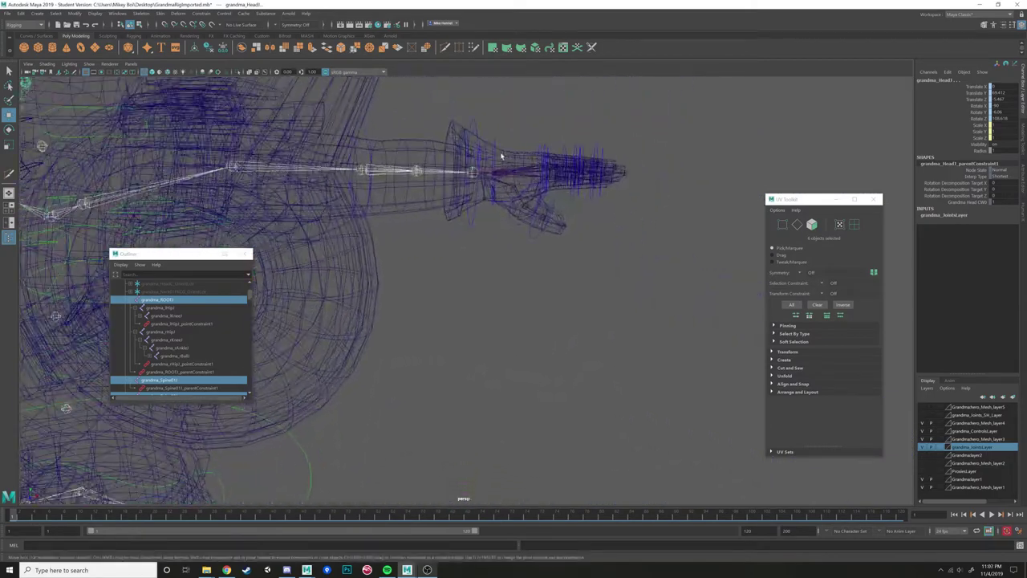
left_click_drag(502, 155, 495, 235, "alt")
middle_click_drag(495, 235, 470, 187, "alt")
right_click_drag(469, 187, 466, 243, "alt")
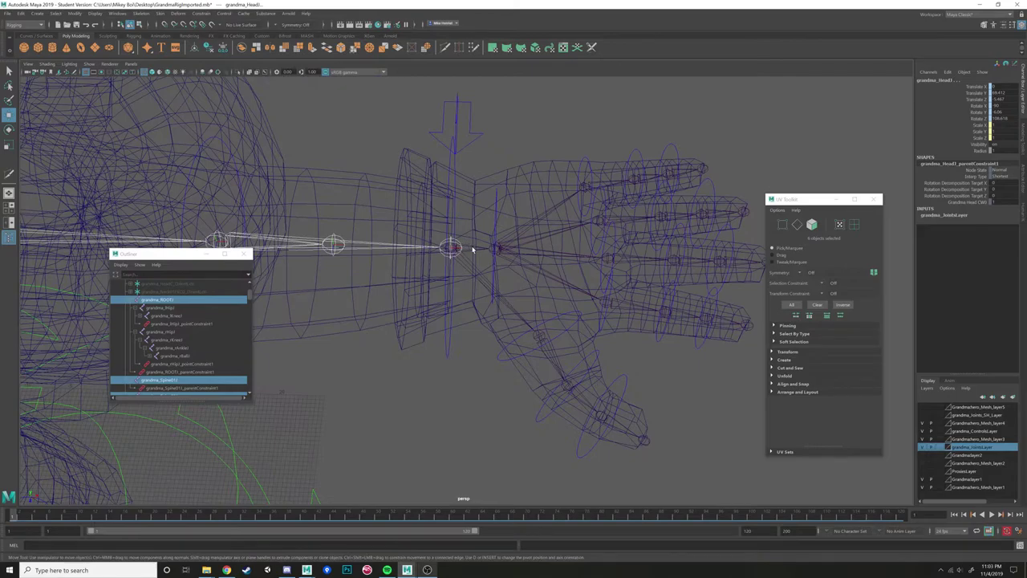
left_click(473, 250)
Add the right wrist joint to the joint selection and check the selected joints across the upper body.
right_click_drag(533, 278, 513, 273, "alt")
left_click_drag(513, 273, 463, 253, "alt")
scroll(463, 254, "up", 5)
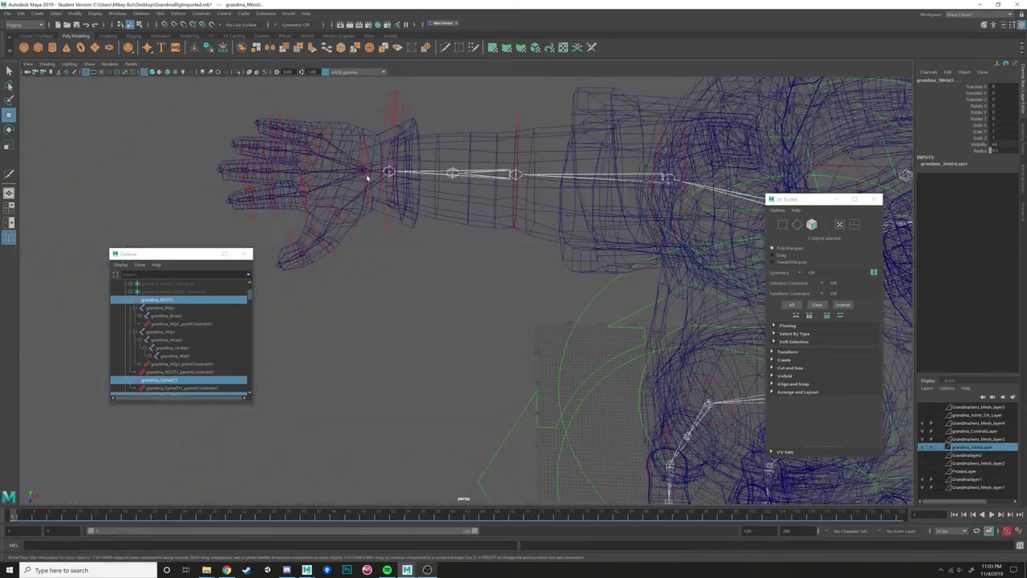
left_click_drag(377, 173, 534, 216, "alt")
right_click_drag(535, 216, 533, 261, "alt")
left_click_drag(533, 261, 469, 219, "alt")
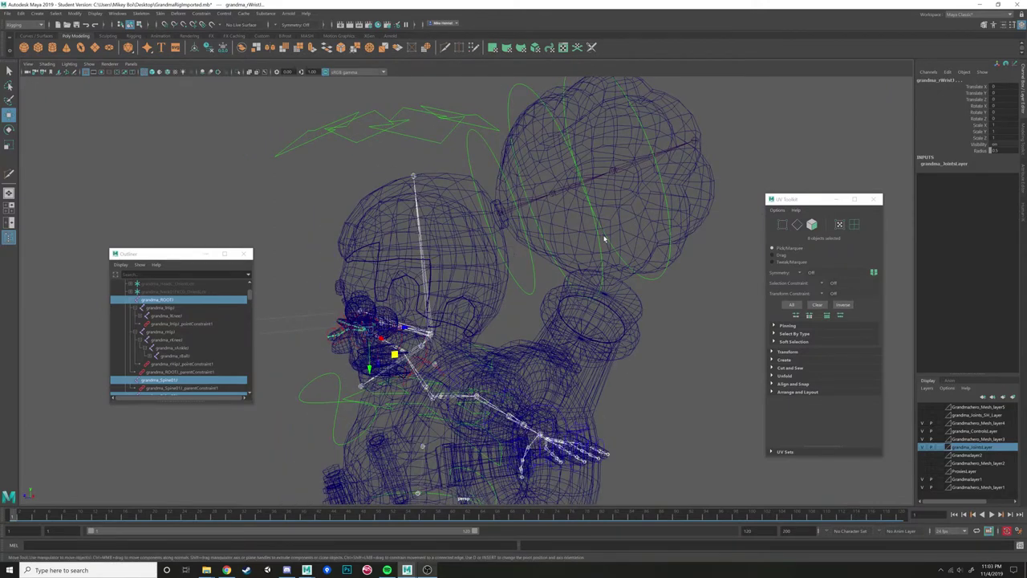
left_click_drag(600, 237, 505, 258, "alt")
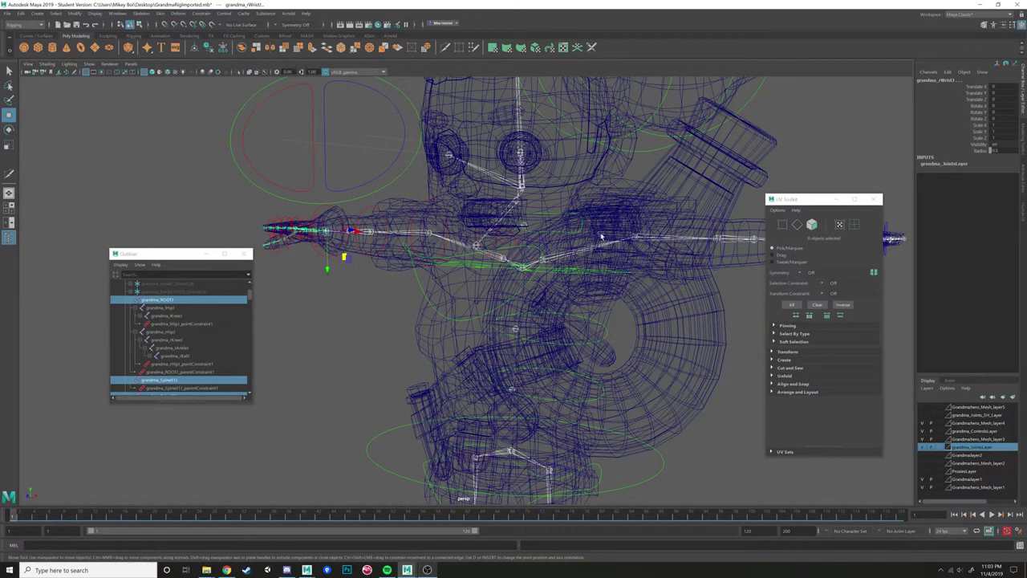
Add the grandma mesh to the joint selection and bind the skin using Joint hierarchy and the Geodesic Voxel bind method.
left_click_drag(506, 186, 566, 221, "alt")
left_click(567, 223)
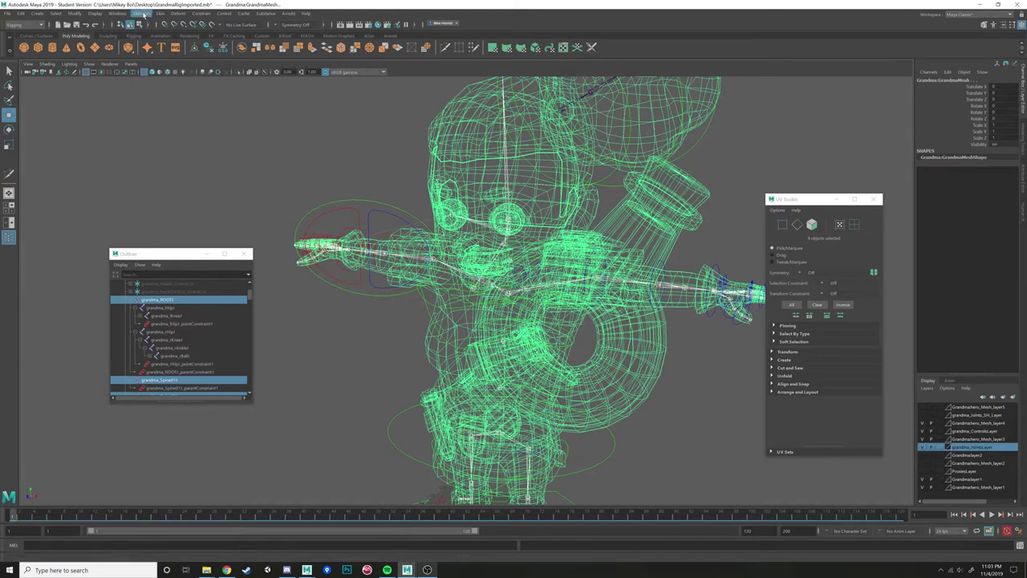
left_click(158, 13)
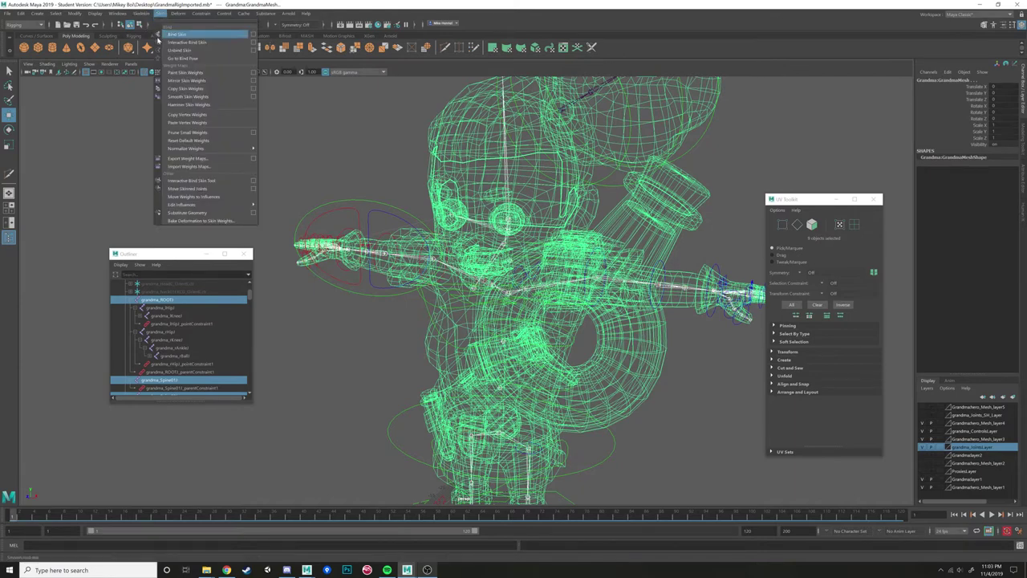
left_click(250, 35)
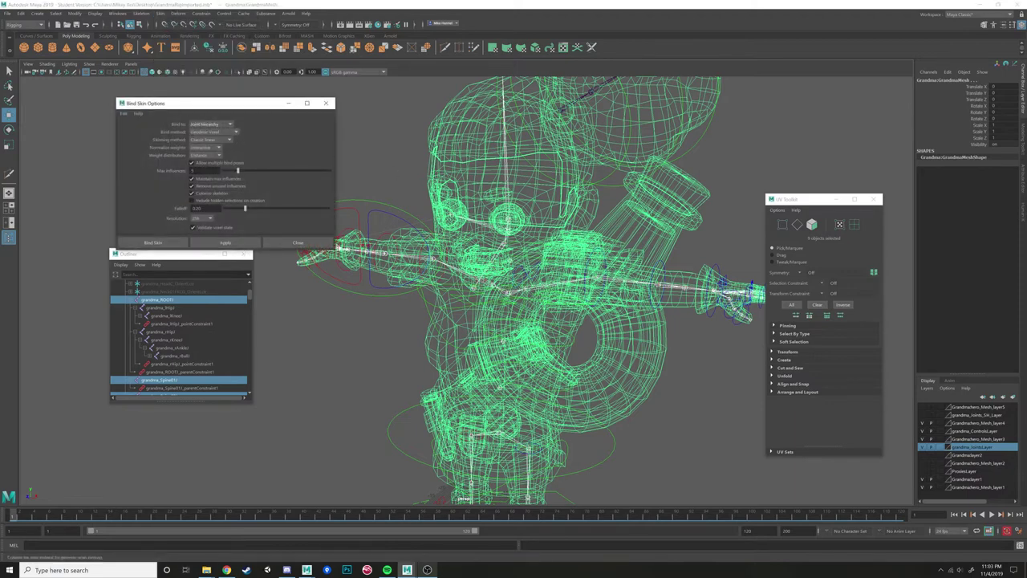
left_click(149, 246)
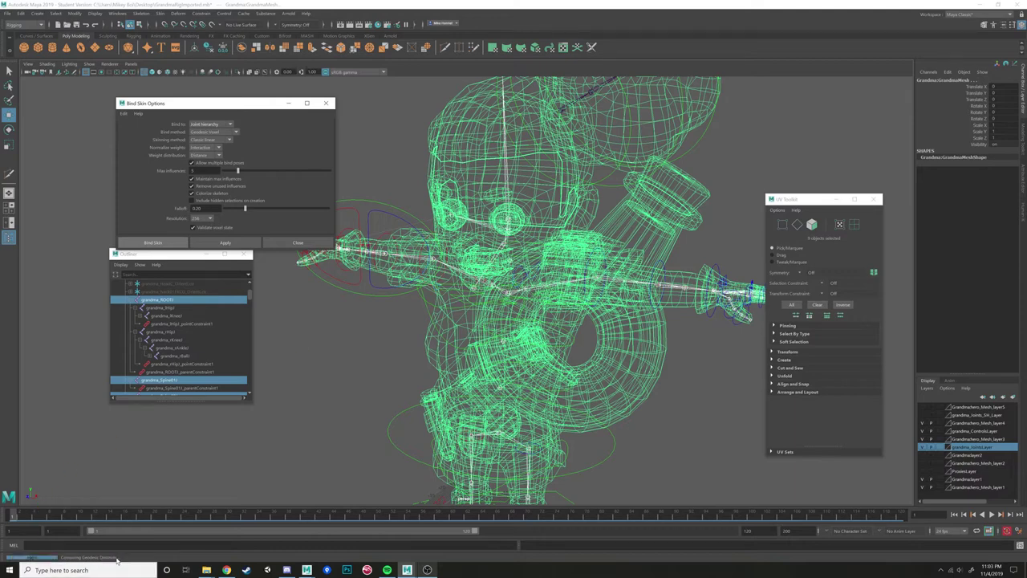
Show the model in shaded display, test the binding by moving a rig control, and undo the test movement.
left_click_drag(544, 256, 575, 389, "alt")
left_click_drag(623, 432, 624, 437)
middle_click_drag(638, 440, 627, 386, "alt")
key("5")
mouse_move(623, 390)
left_mouse_down("alt")
mouse_move(596, 403)
mouse_move(491, 337)
left_mouse_up("alt")
left_click_drag(439, 293, 472, 304)
middle_click_drag(473, 333, 486, 290)
key("ctrl+z")
Try rotating the head control to test how the bound face and neck deform.
left_click_drag(488, 367, 482, 263, "alt")
scroll(577, 417, "up", 3)
left_click_drag(532, 433, 327, 259, "alt")
left_click(384, 205)
left_click_drag(400, 284, 493, 264, "alt")
mouse_move(491, 329)
left_mouse_down("alt")
mouse_move(474, 353)
mouse_move(534, 359)
mouse_move(516, 386)
mouse_move(505, 333)
left_mouse_up("alt")
left_click_drag(483, 273, 529, 297)
left_click_drag(530, 297, 516, 350, "alt")
scroll(517, 350, "up", 4)
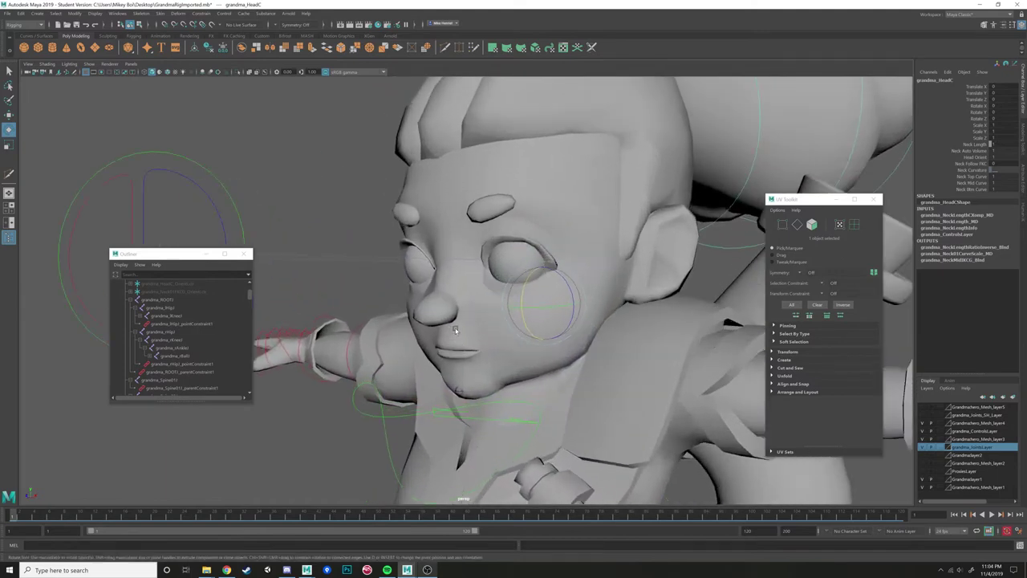
Select the grandma mesh and activate the Paint Skin Weights Tool on it.
left_click_drag(478, 312, 498, 328, "alt")
left_click(616, 329)
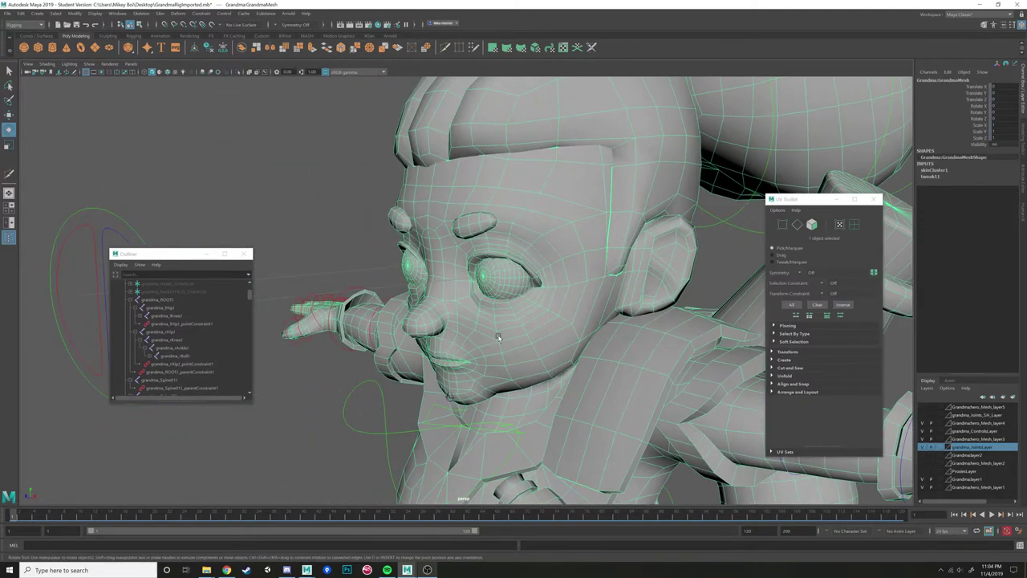
right_click(498, 328)
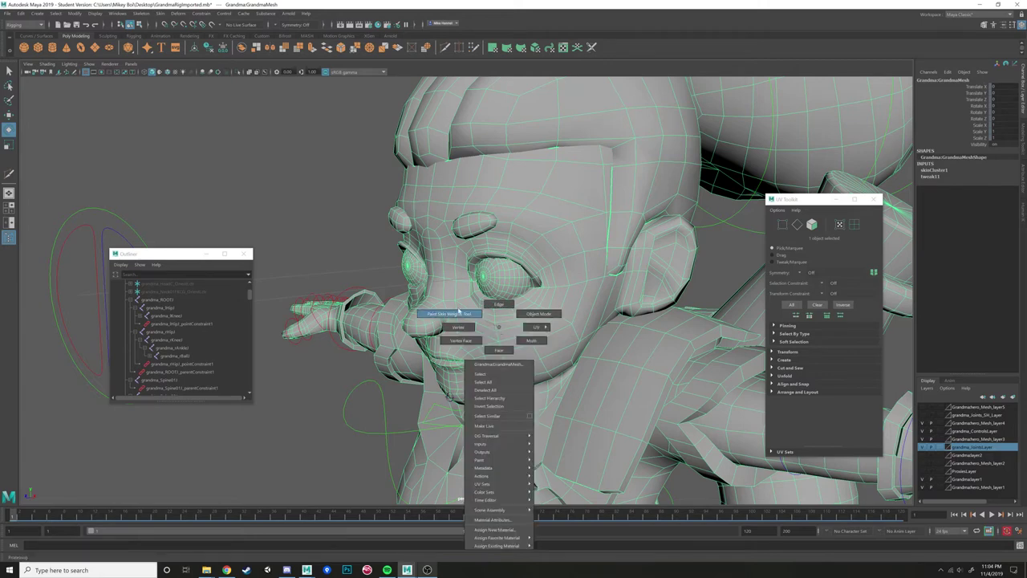
left_click(449, 314)
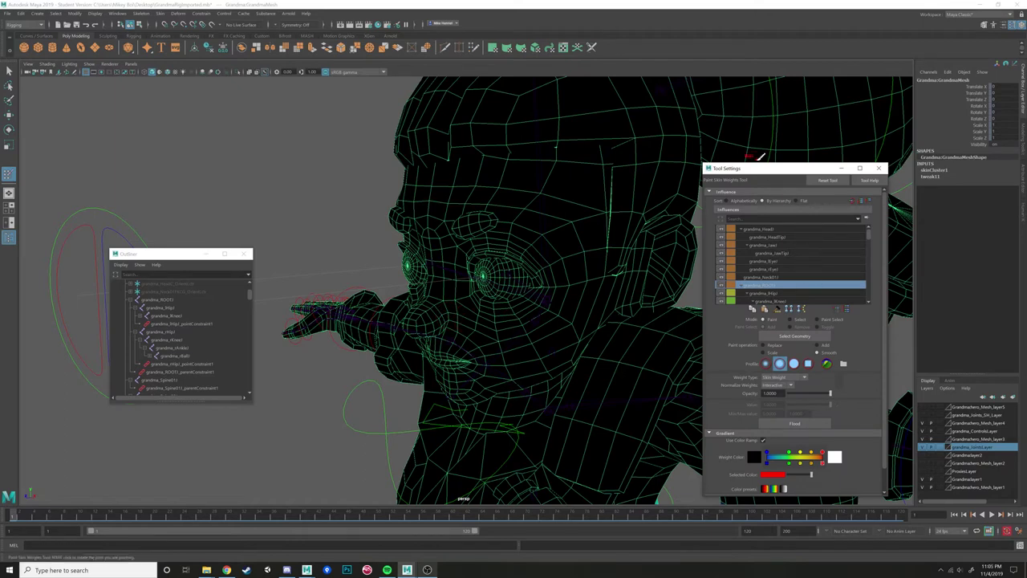
Choose the head joint from the influences to show its skin weights on the mesh.
scroll(779, 250, "down", 3)
scroll(777, 251, "up", 3)
left_click(774, 231)
mouse_move(552, 263)
left_mouse_down("alt")
mouse_move(522, 165)
mouse_move(600, 229)
mouse_move(546, 260)
left_mouse_up("alt")
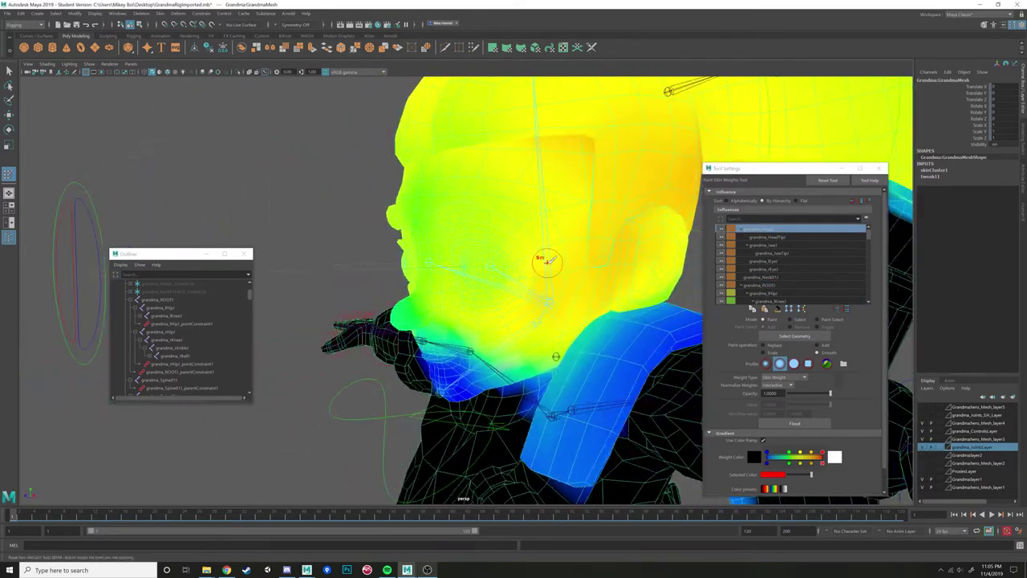
left_click_drag(587, 232, 622, 213, "alt")
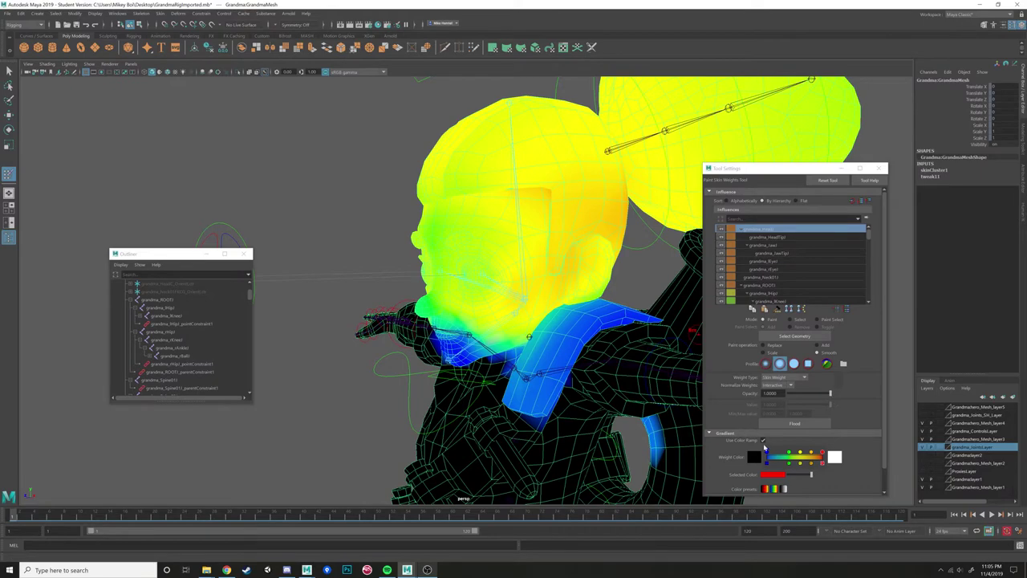
Compare the weight display with and without the color ramp, leaving Use Color Ramp turned off.
left_click(763, 441)
left_click_drag(545, 329, 437, 298, "alt")
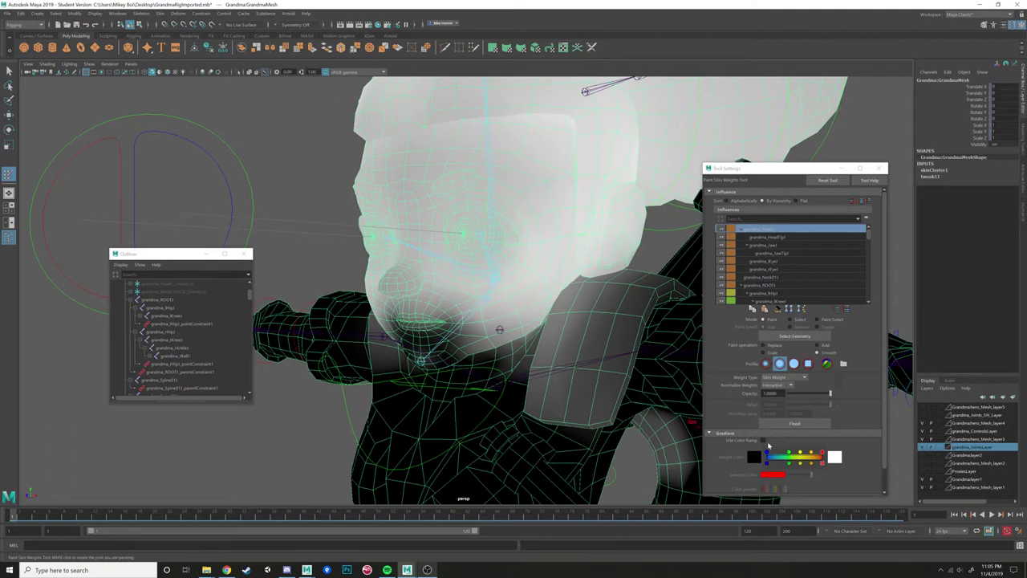
left_click(764, 440)
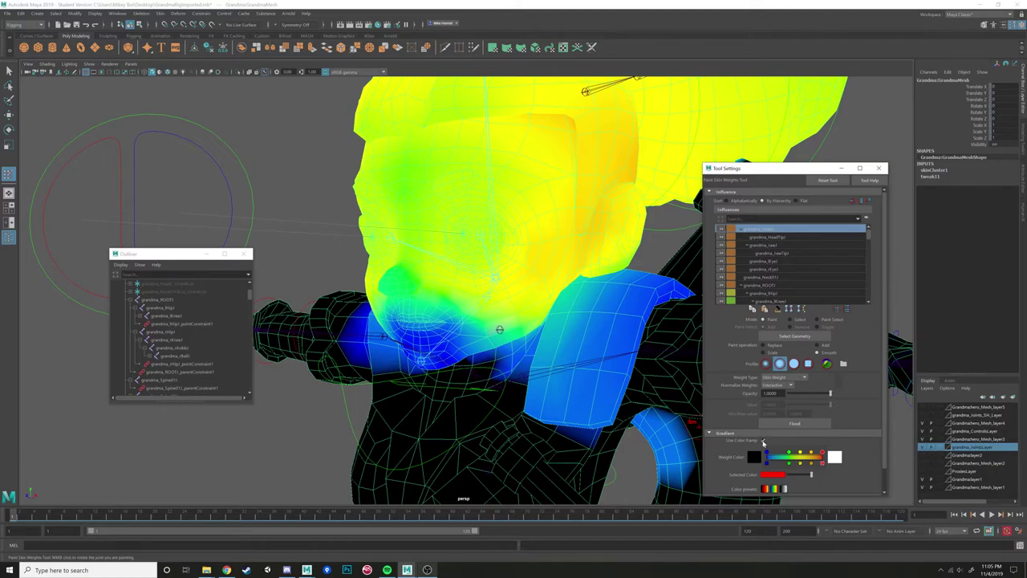
left_click(763, 441)
mouse_move(491, 293)
left_mouse_down("alt")
mouse_move(543, 286)
mouse_move(473, 296)
left_mouse_up("alt")
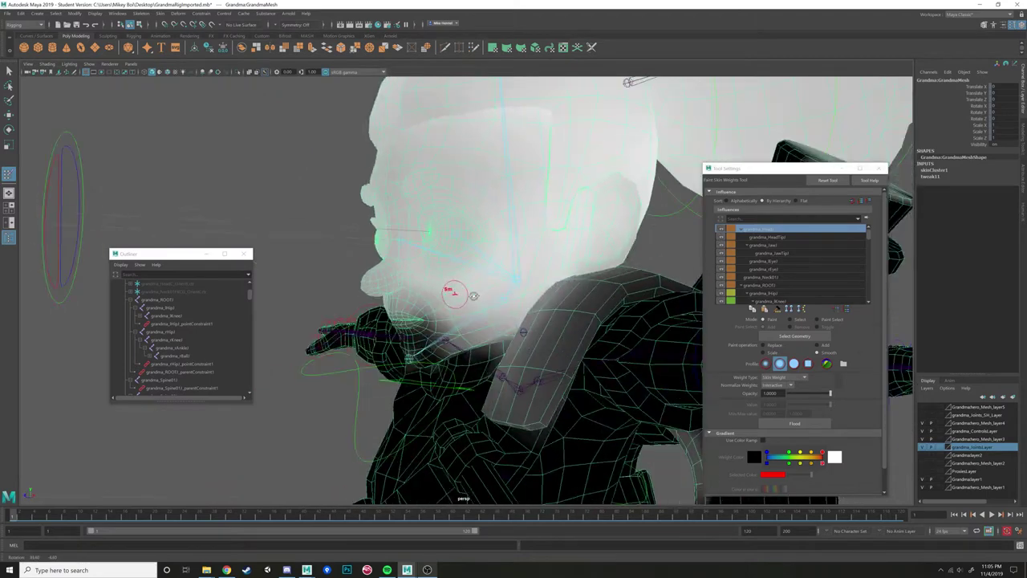
Compare the head tip joint's weights with the head joint's weights around the face and hair.
left_click(772, 238)
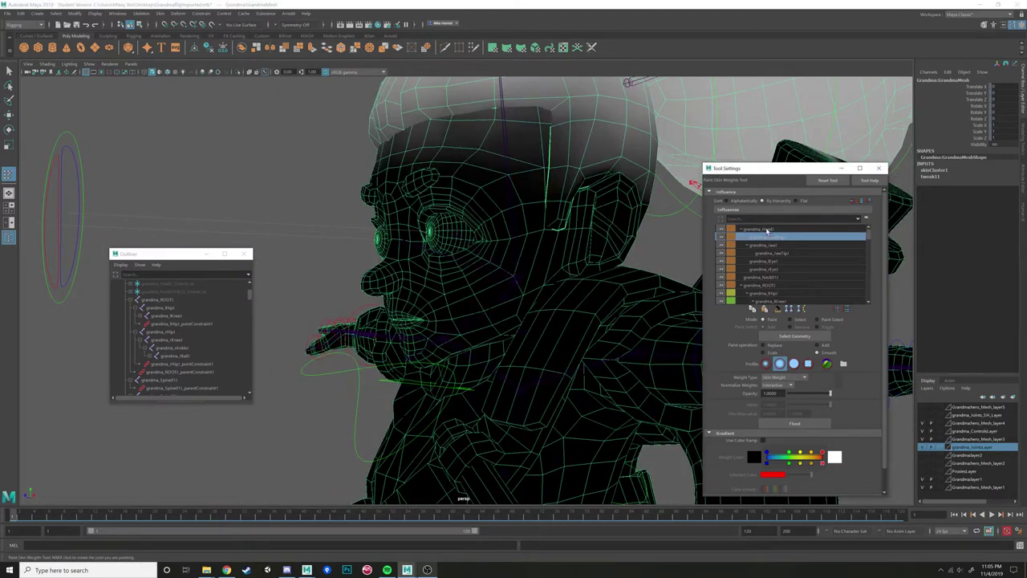
left_click(756, 230)
left_click_drag(568, 239, 594, 229, "alt")
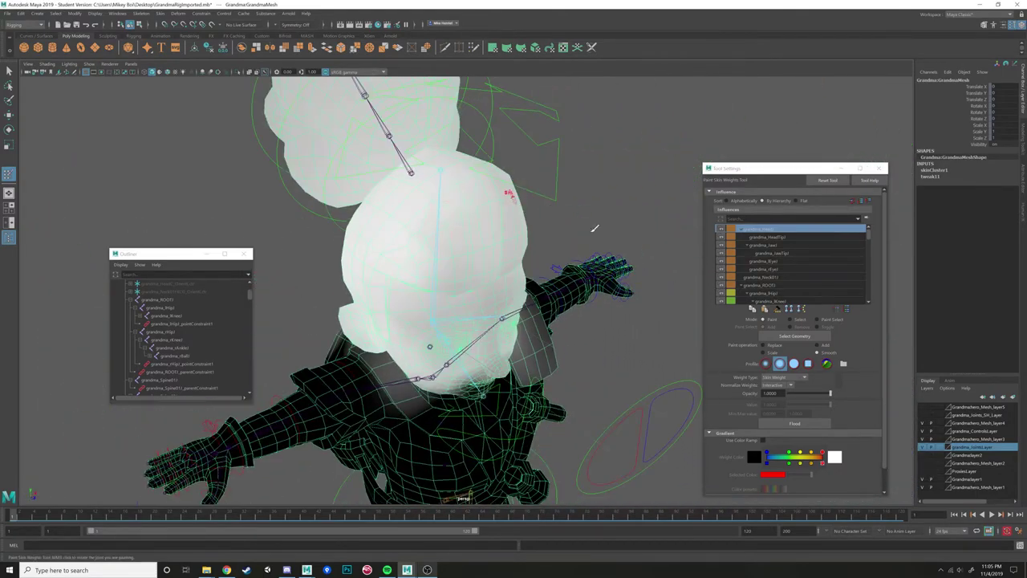
left_click_drag(472, 207, 525, 366, "alt")
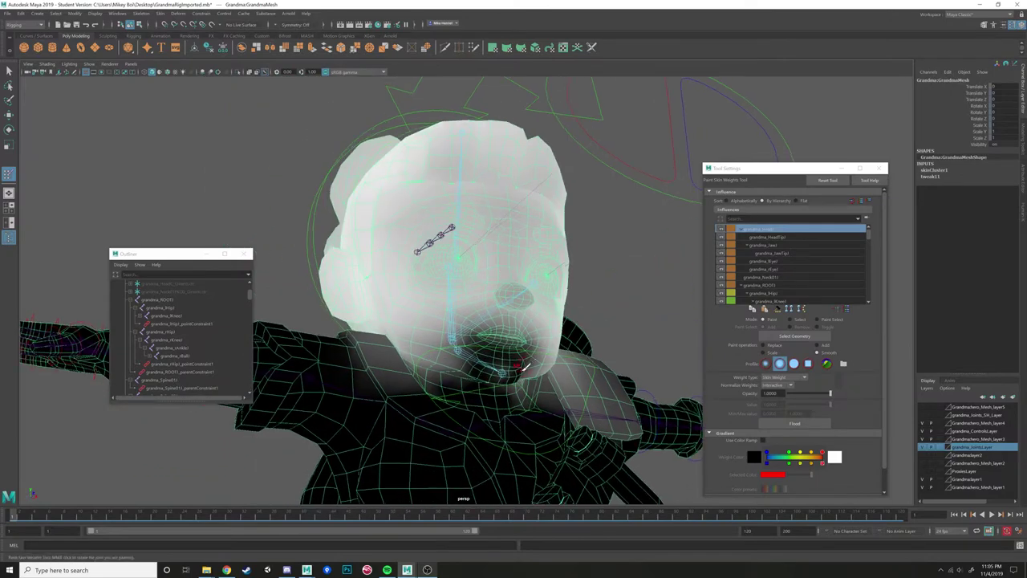
Try rotating the head control backward to check the neck deformation, and undo the rotation.
left_click_drag(665, 244, 513, 258, "alt")
key("w")
left_click_drag(492, 104, 531, 183)
key("e")
left_click_drag(471, 294, 493, 310)
key("ctrl+z")
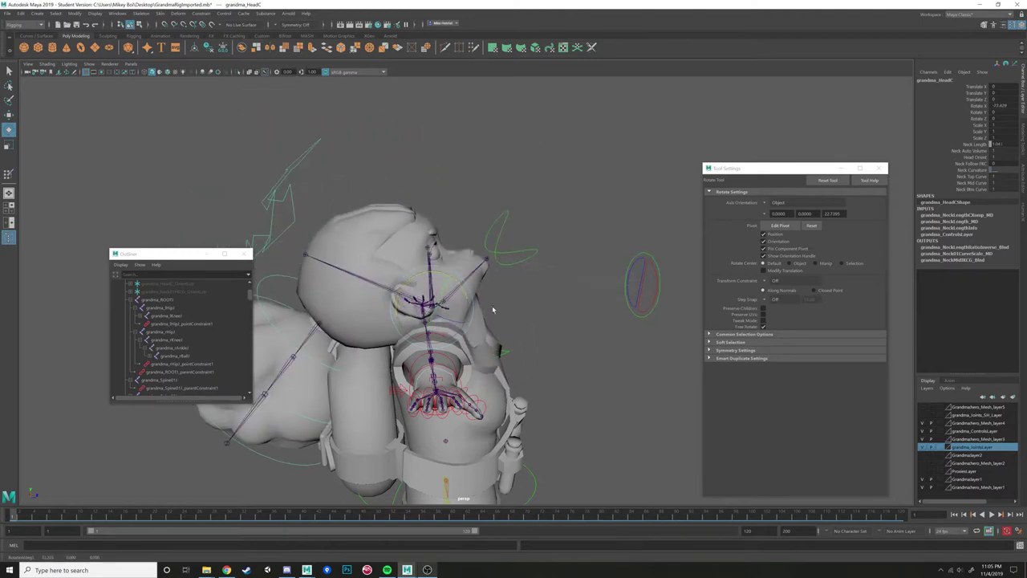
key("ctrl+z")
Reselect the grandma mesh and reactivate the Paint Skin Weights Tool.
left_click_drag(541, 333, 498, 201, "alt")
scroll(438, 319, "up", 4)
left_click(516, 229)
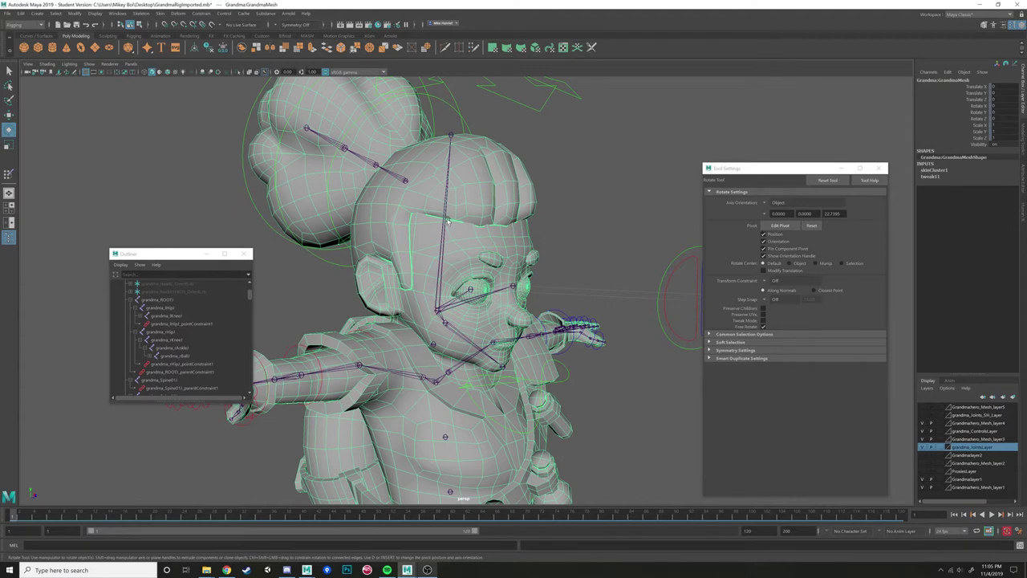
right_click(499, 219)
left_click(448, 203)
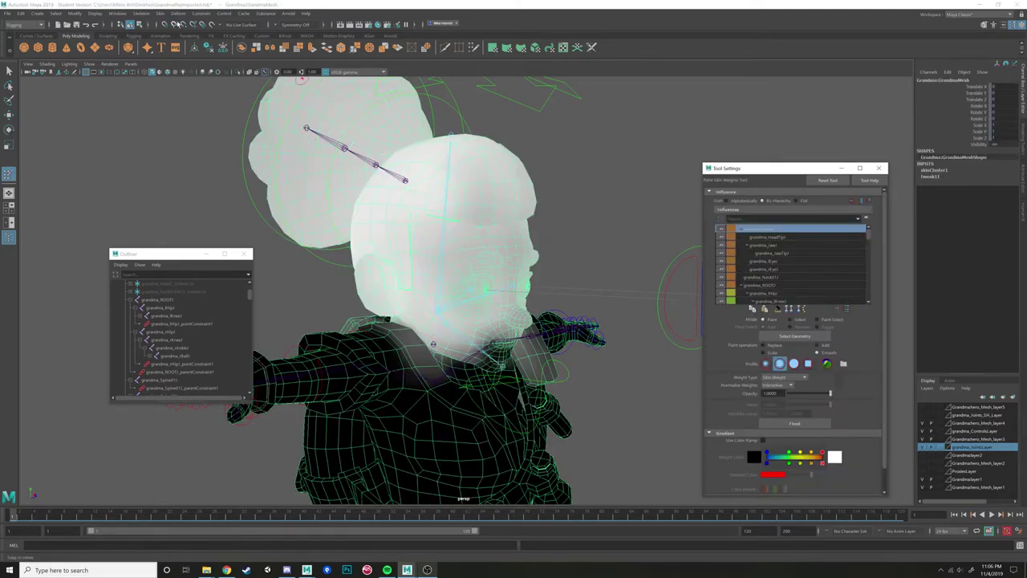
Review the skin weight painting commands and examine the head joint's weights around the head and shoulders.
left_click(161, 14)
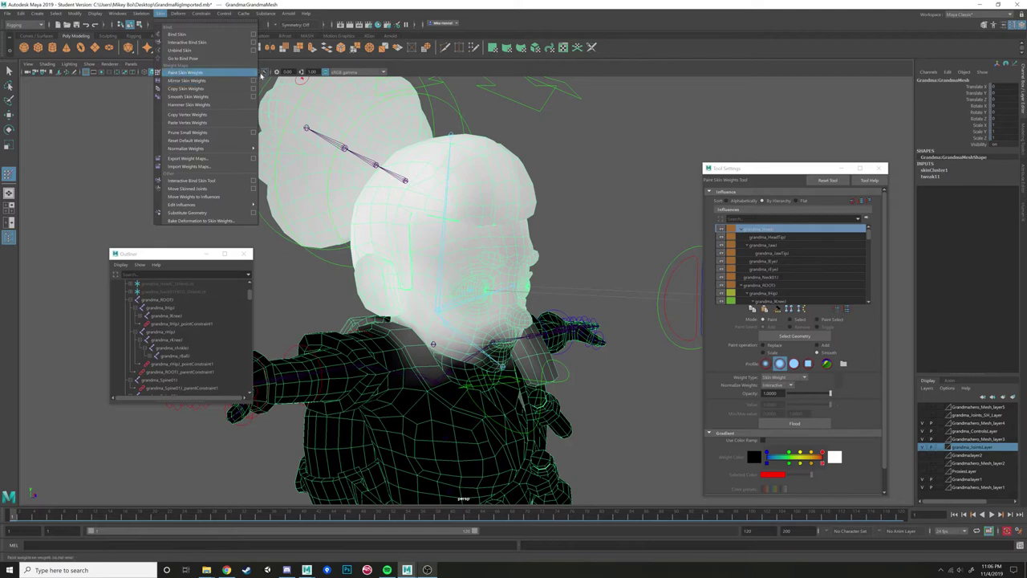
left_click_drag(517, 191, 562, 191, "alt")
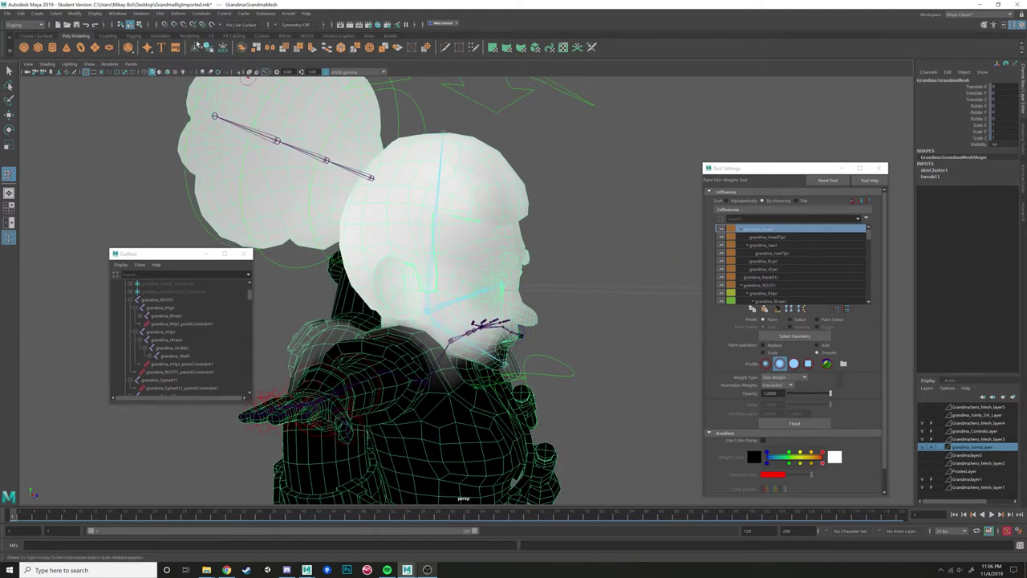
left_click_drag(580, 236, 463, 252, "alt")
right_click_drag(464, 252, 505, 254, "alt")
right_click(508, 251)
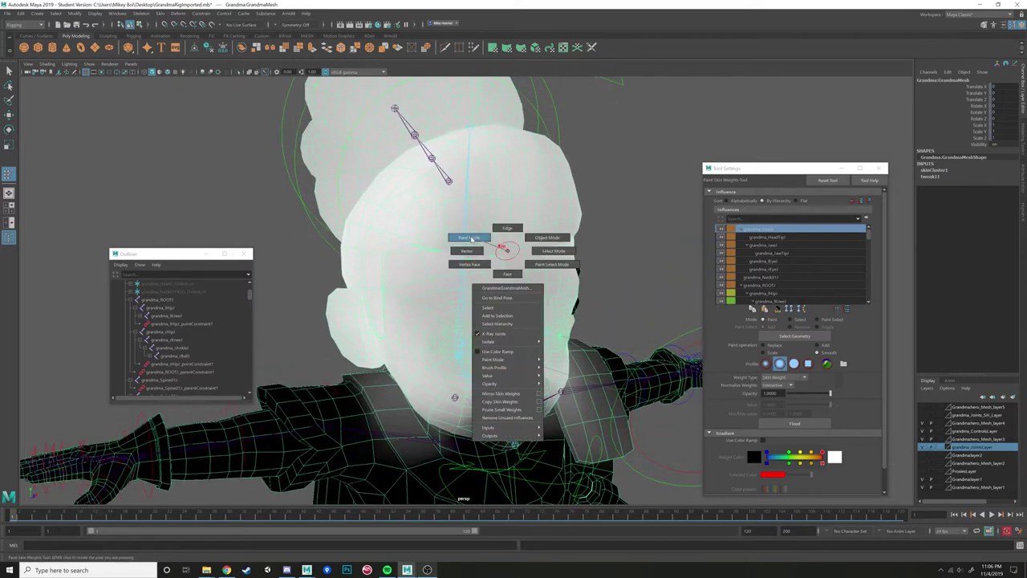
left_click(507, 252)
mouse_move(509, 248)
left_mouse_down("alt")
mouse_move(540, 280)
mouse_move(550, 271)
mouse_move(552, 239)
mouse_move(506, 254)
left_mouse_up("alt")
left_click(765, 231)
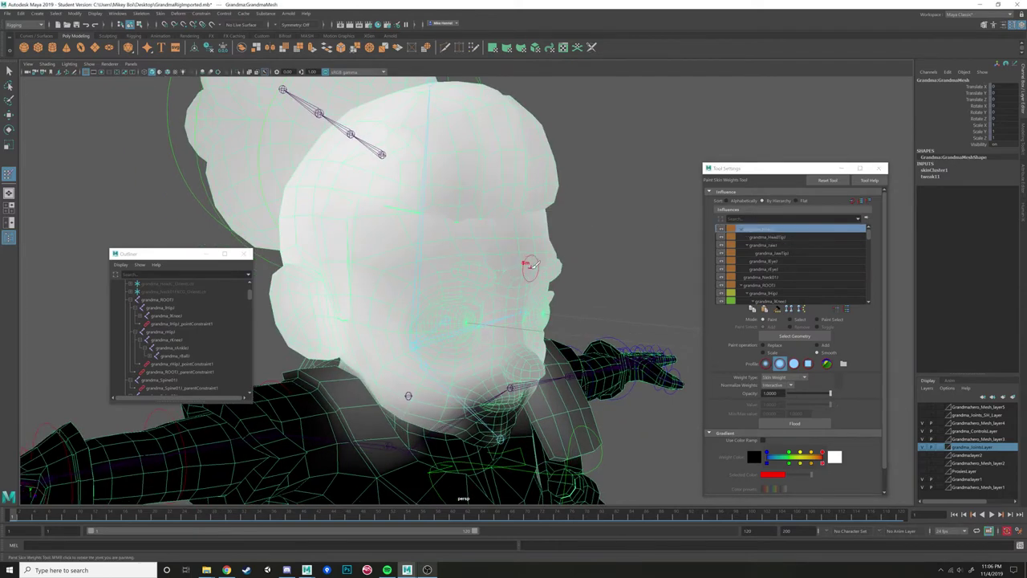
Select the head control, key its neutral pose at frame 1, and key it tilted backward at frame 13.
scroll(531, 257, "down", 5)
left_click_drag(534, 209, 547, 200, "alt")
key("w")
left_click(541, 153)
key("e")
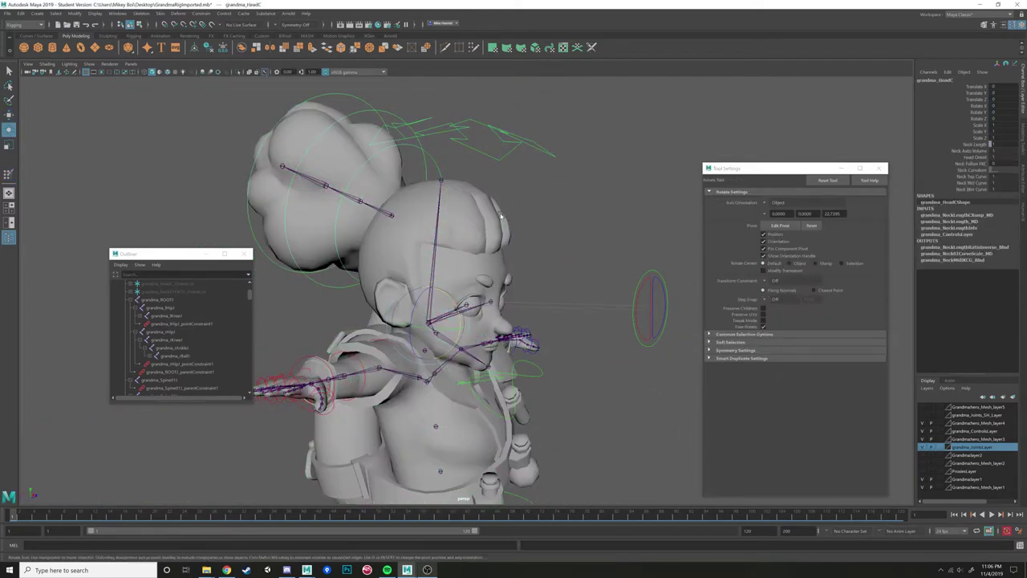
left_click_drag(457, 303, 493, 279)
key("ctrl+z")
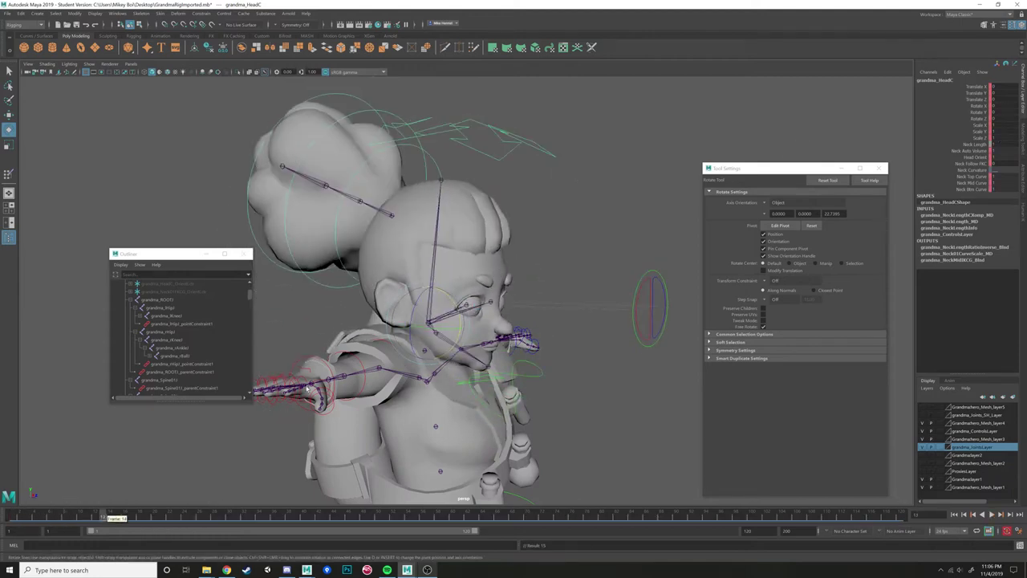
left_click_drag(439, 337, 429, 284)
key("s")
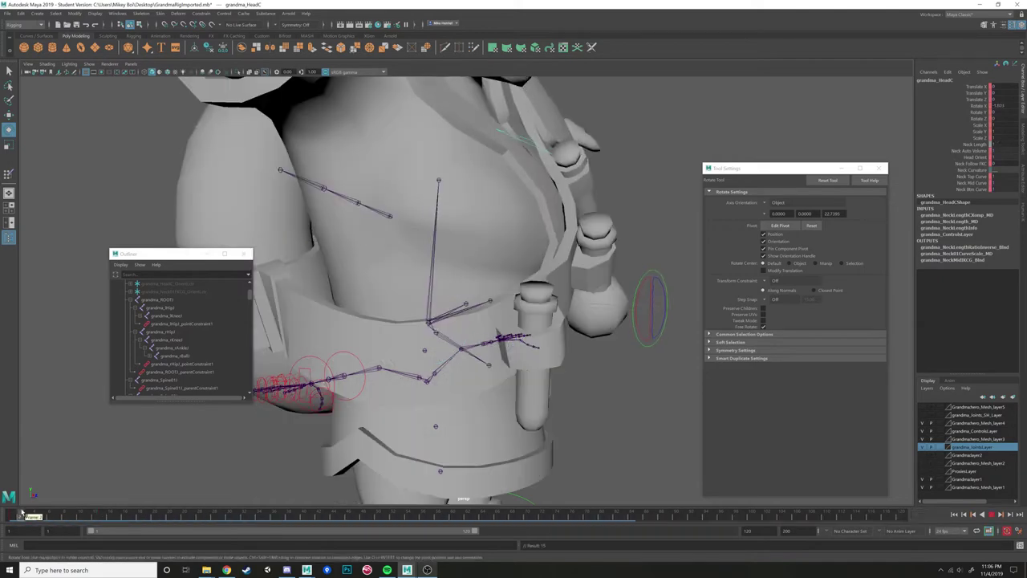
Play through the keyed head tilt and examine how the mesh follows the head control.
left_click_drag(421, 315, 392, 329)
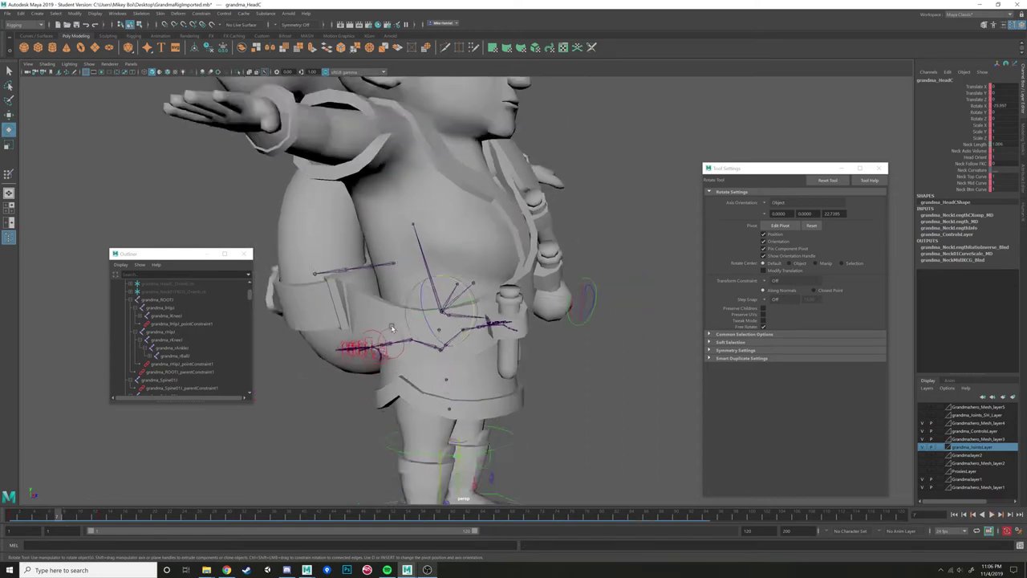
scroll(392, 327, "down", 5)
left_click_drag(529, 232, 541, 311, "alt")
key("ctrl+z")
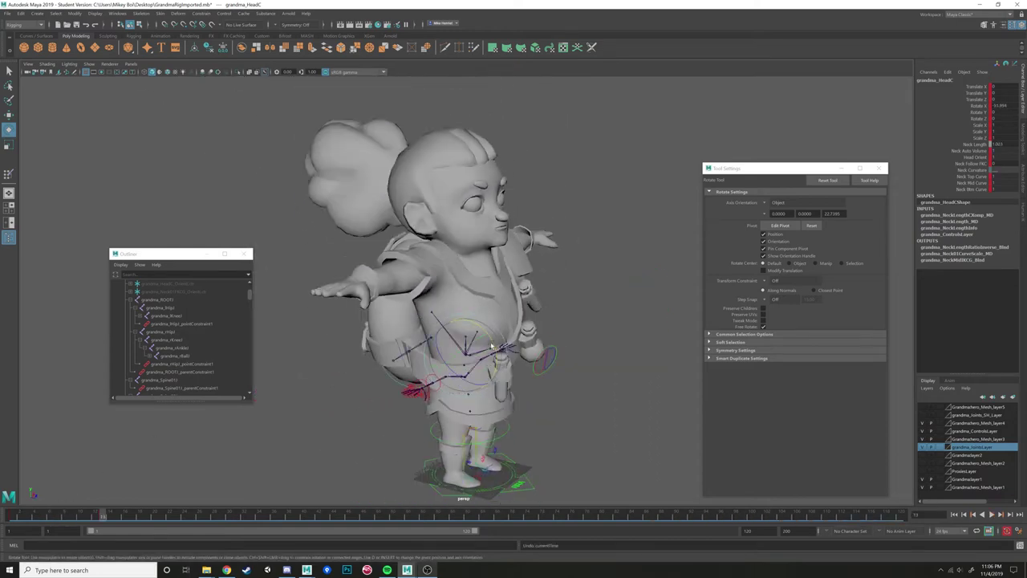
key("ctrl+z")
scroll(255, 448, "up", 5)
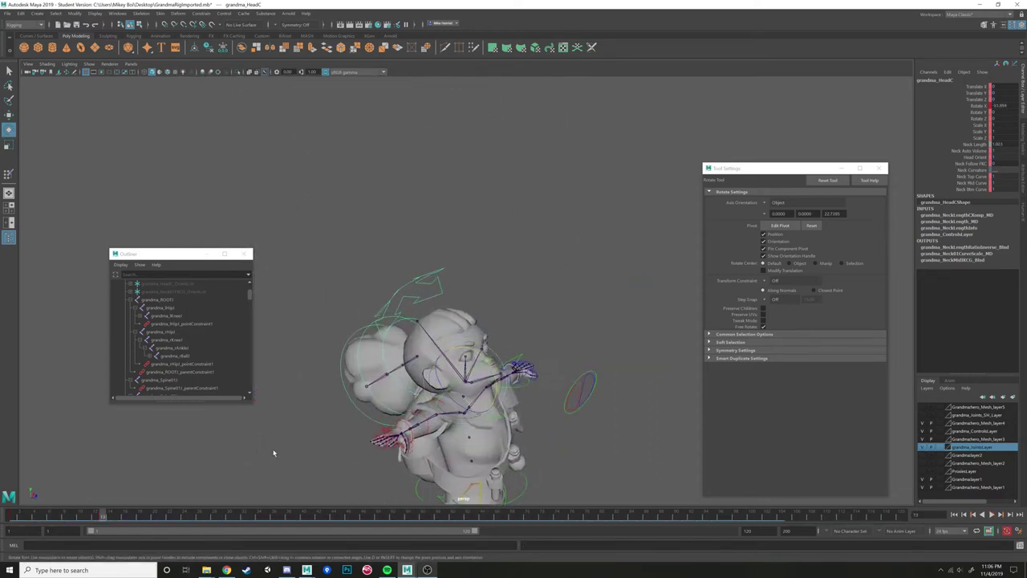
middle_click_drag(277, 446, 335, 313, "alt")
left_click_drag(335, 314, 121, 496, "alt")
key("alt+v")
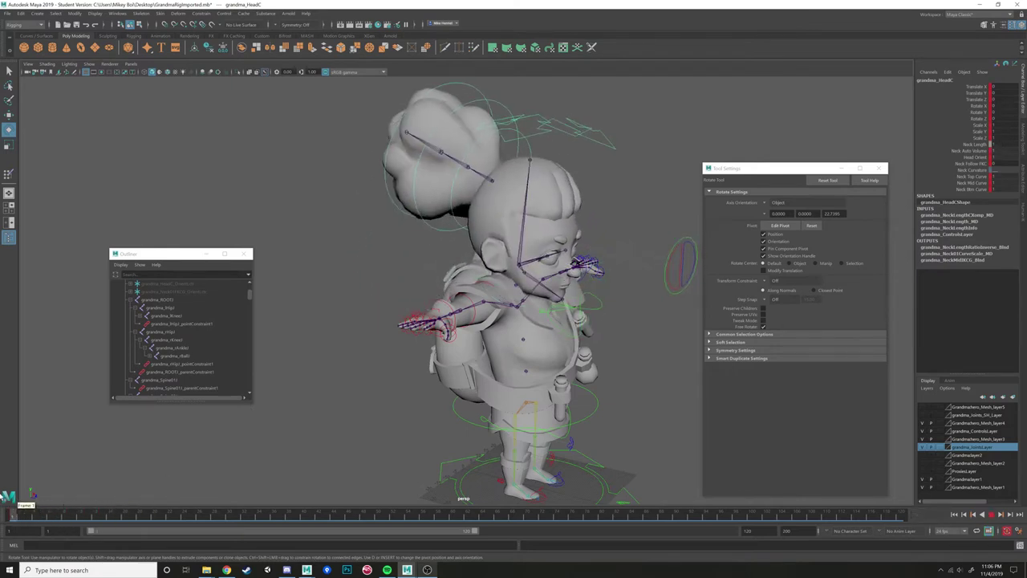
key("alt+v")
middle_click_drag(394, 380, 369, 392, "alt")
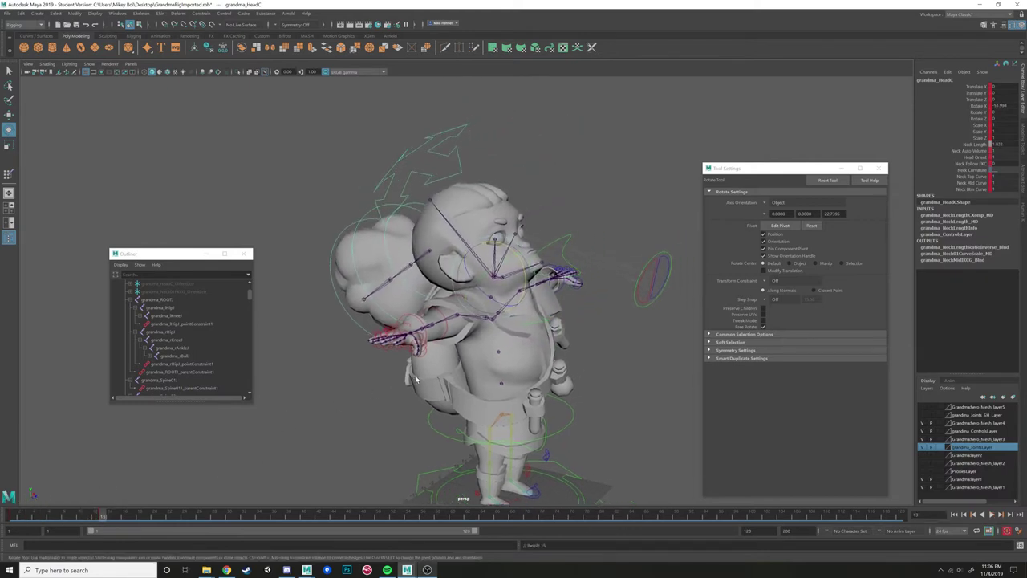
Key the head control turned and tilted sideways at frame 24, and return the timeline to frame 1.
mouse_move(102, 516)
left_mouse_down()
mouse_move(32, 512)
mouse_move(158, 511)
left_mouse_up()
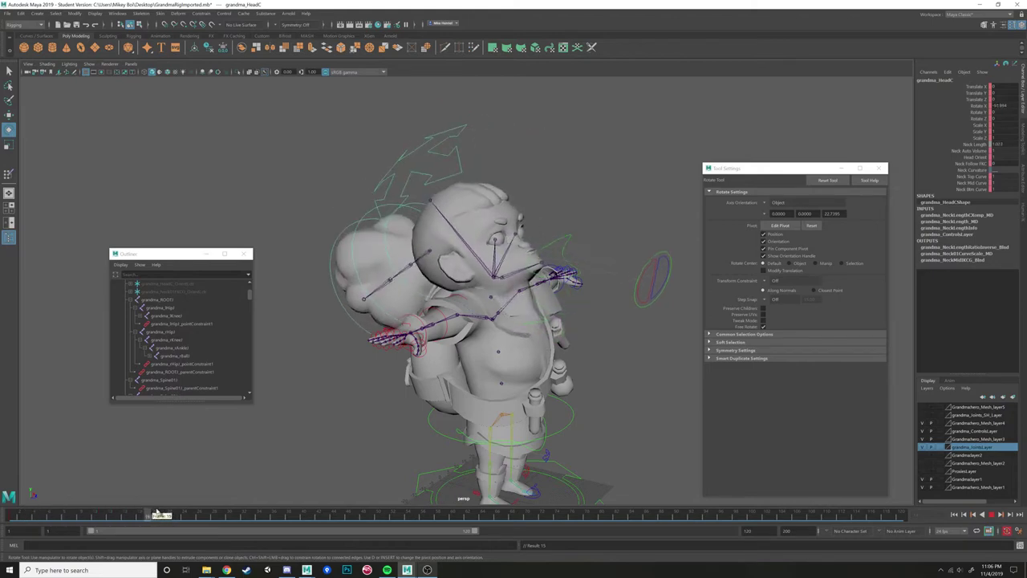
left_click_drag(529, 288, 495, 294)
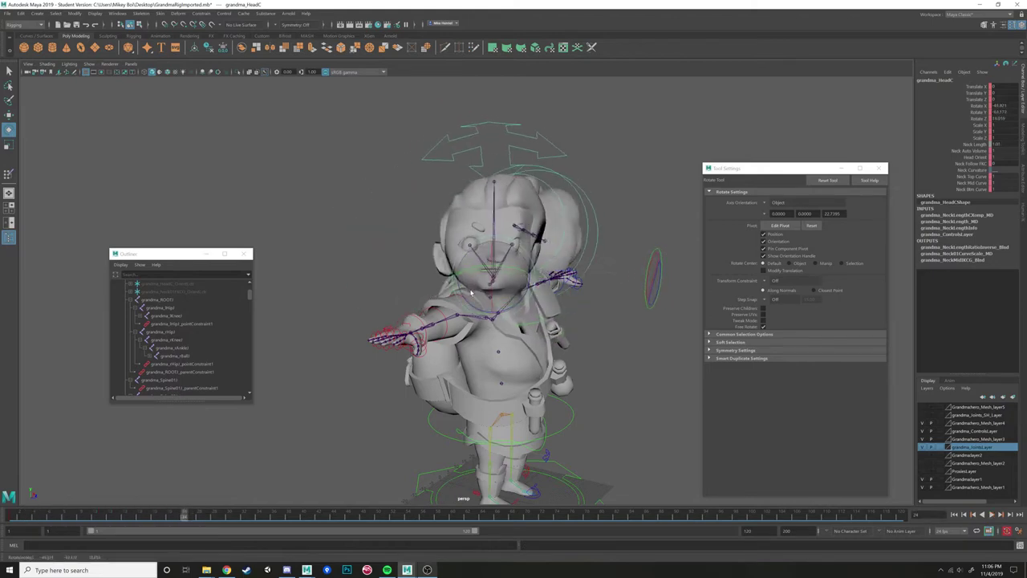
left_click_drag(485, 258, 289, 437)
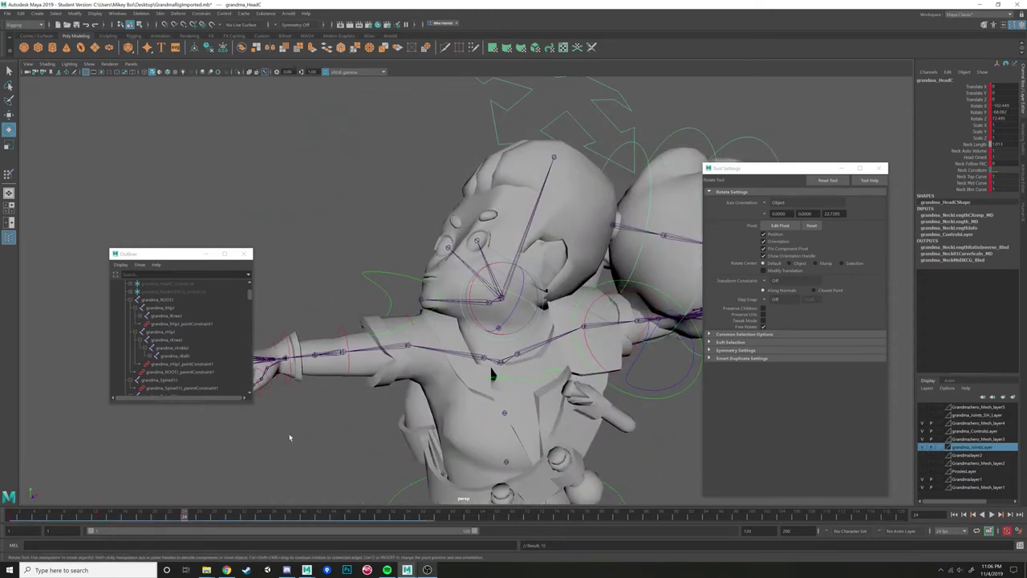
left_click_drag(211, 476, 345, 458, "alt")
left_click_drag(183, 519, 4, 518)
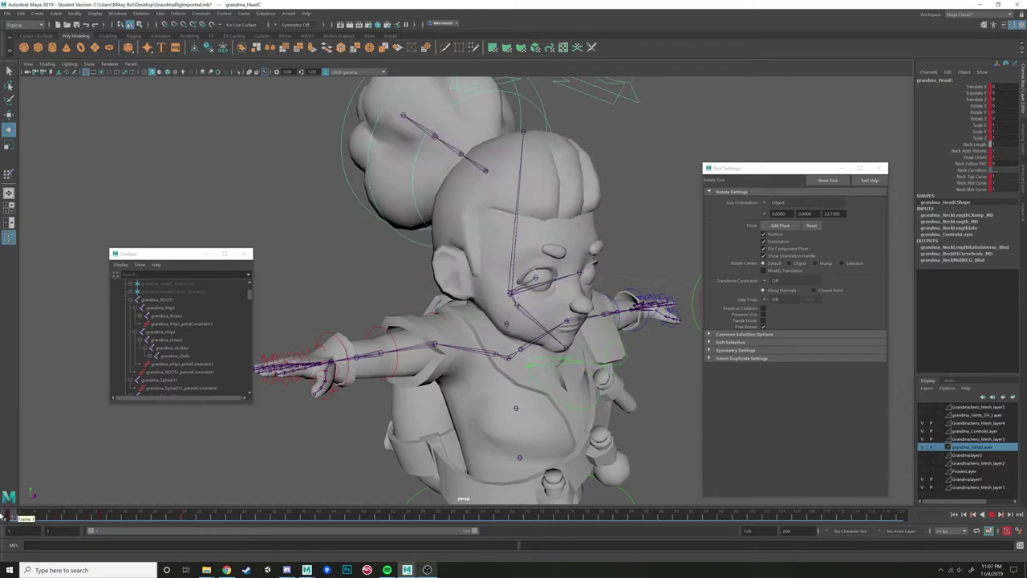
Examine the grandma head and its skeleton from several angles, and select the head joint.
scroll(390, 442, "down", 5)
left_click_drag(390, 442, 547, 318, "alt")
scroll(463, 359, "up", 4)
scroll(547, 318, "up", 3)
middle_click_drag(547, 318, 501, 345, "alt")
left_click_drag(502, 345, 444, 353, "alt")
scroll(444, 353, "up", 1)
left_click_drag(104, 354, 590, 154, "alt")
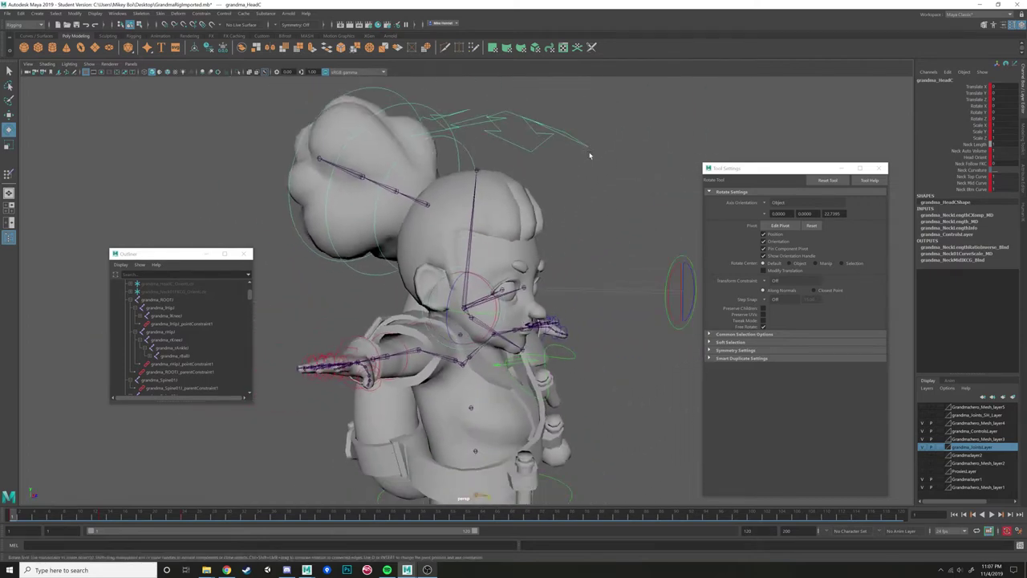
left_click(477, 171)
left_click(481, 277)
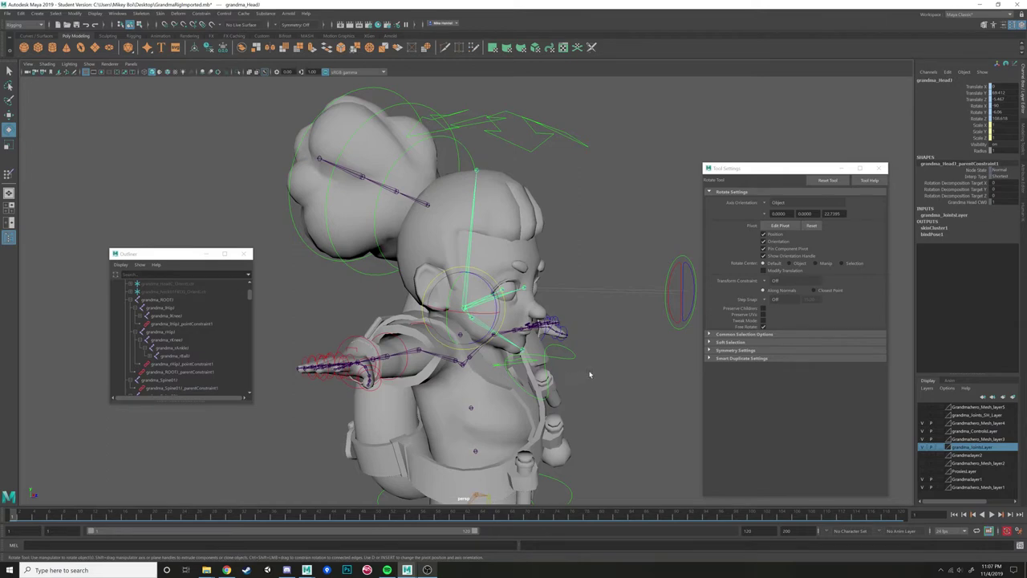
Inspect the hair joint chain and the head joint around the face and eyes, and clear the selection.
left_click_drag(594, 371, 451, 222, "alt")
left_click(451, 224)
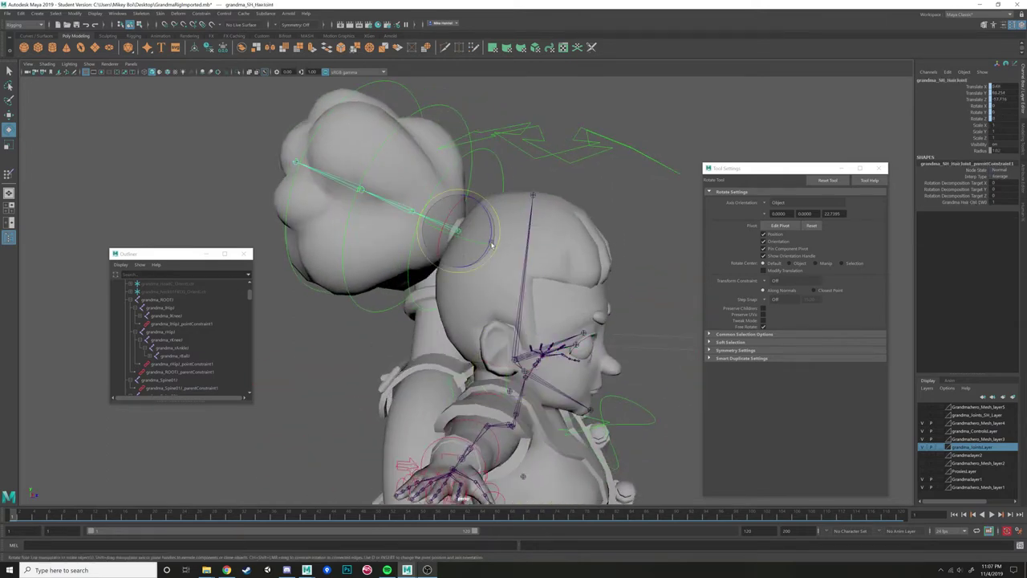
left_click(516, 329)
mouse_move(516, 332)
left_mouse_down("alt")
mouse_move(538, 335)
mouse_move(503, 320)
mouse_move(504, 340)
left_mouse_up("alt")
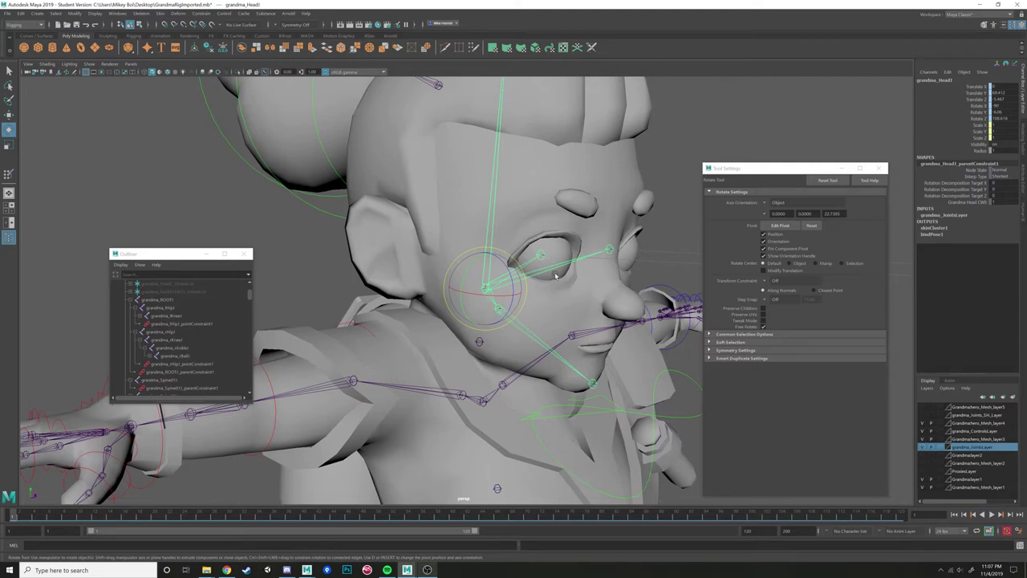
left_click_drag(643, 247, 672, 223, "alt")
left_click(671, 223)
left_click_drag(590, 315, 542, 325, "alt")
scroll(523, 334, "up", 2)
scroll(521, 329, "down", 5)
left_click_drag(500, 353, 499, 329, "alt")
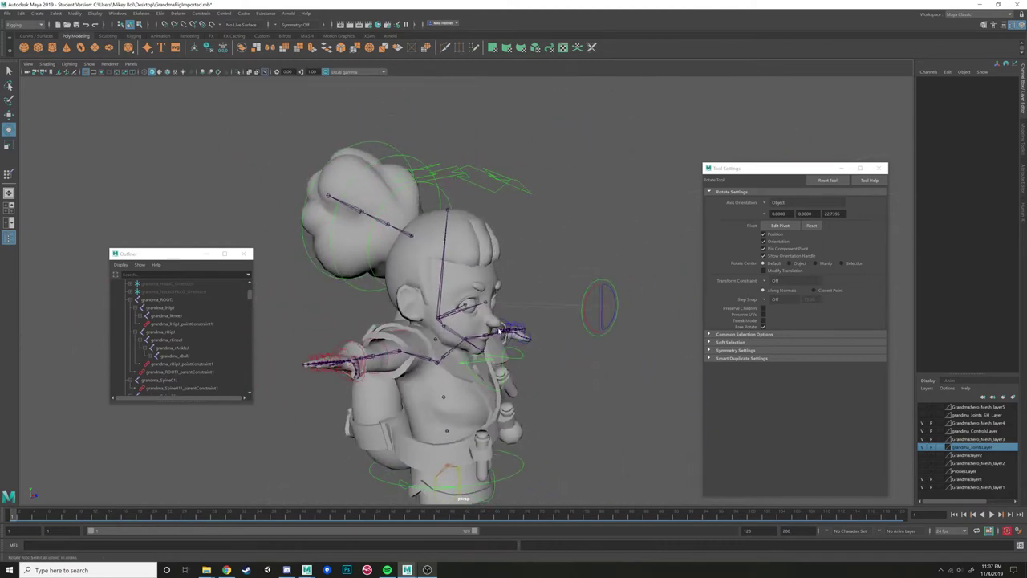
Start Paint Skin Weights on the grandma mesh and move the timeline to the tilted head pose at frame 20.
scroll(481, 208, "up", 3)
left_click(476, 239)
right_click_drag(462, 265, 425, 250)
left_click_drag(21, 517, 155, 506)
left_click_drag(365, 293, 440, 275, "alt")
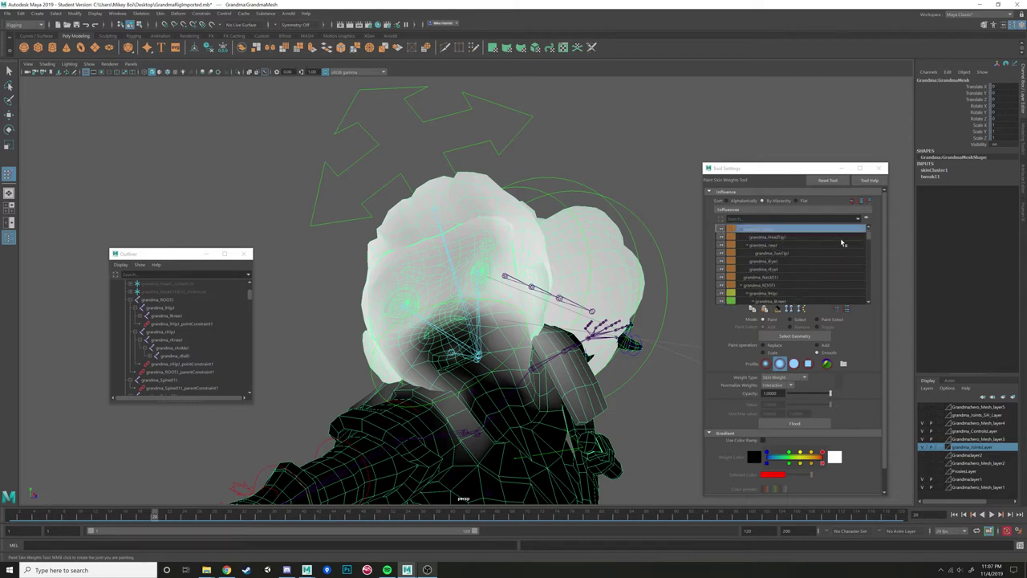
Toggle the grandma_Head influence's lock and review the weights of the head tip, jaw and head influences.
left_click(722, 231)
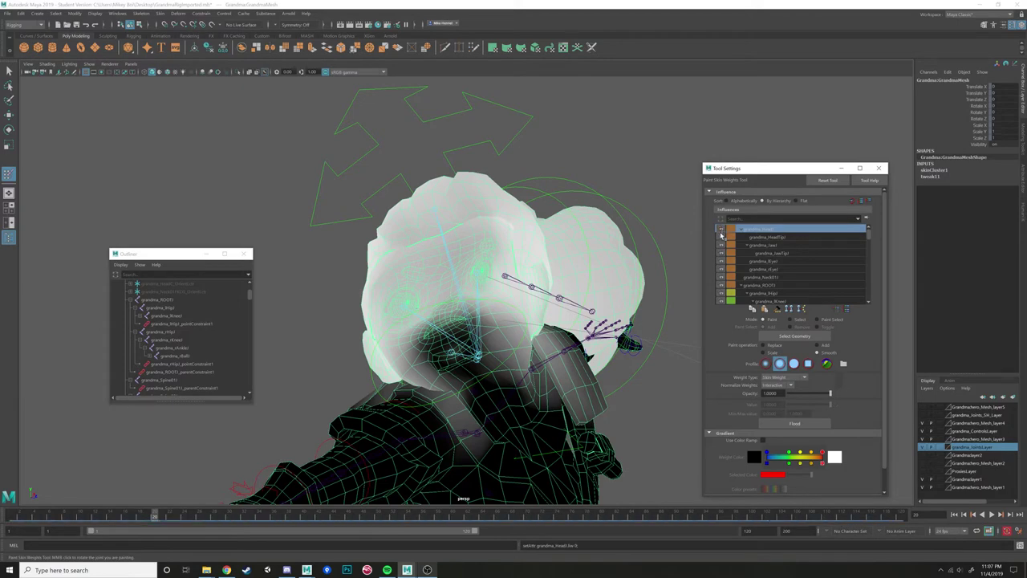
left_click_drag(505, 259, 456, 240, "alt")
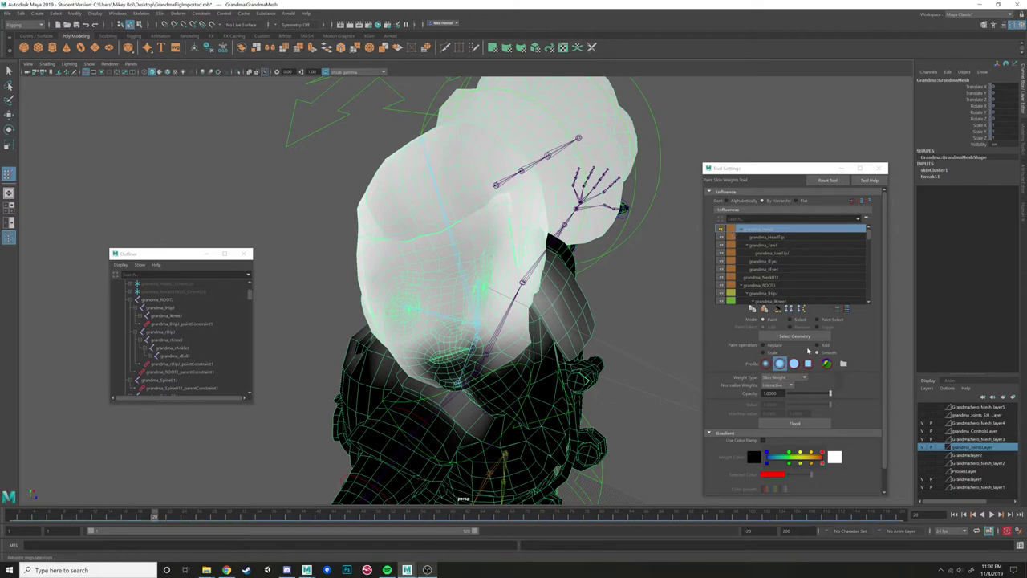
left_click(762, 238)
left_click(761, 248)
left_click(763, 260)
left_click(765, 251)
left_click(760, 246)
left_click(760, 230)
mouse_move(560, 267)
left_mouse_down("alt")
mouse_move(583, 246)
mouse_move(543, 287)
mouse_move(470, 308)
mouse_move(380, 288)
left_mouse_up("alt")
Lock all influences except grandma_Head, reselect it, and set the paint operation to Add.
left_click(721, 231)
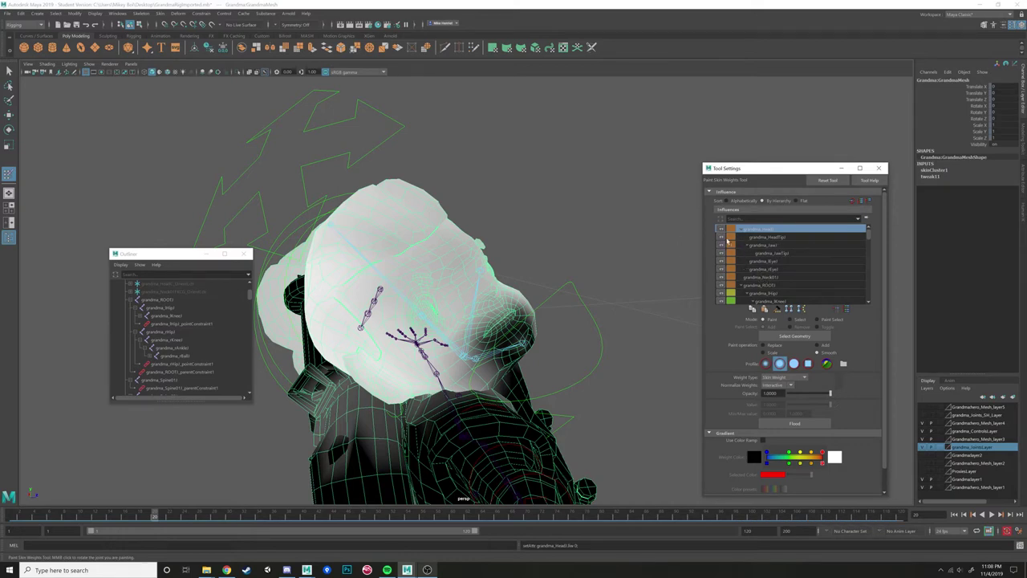
left_click(848, 308)
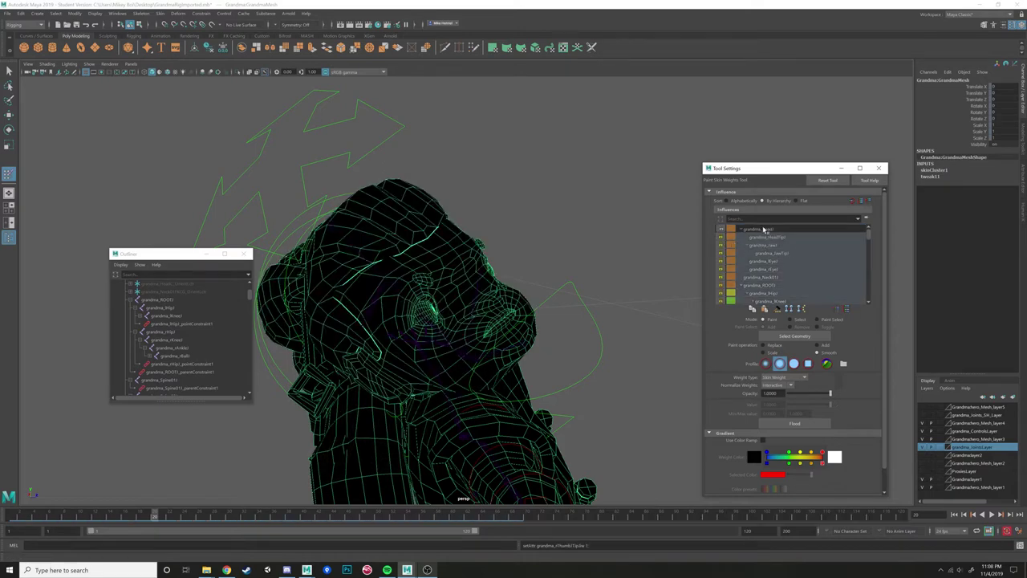
left_click(714, 231)
left_click_drag(699, 250, 579, 264, "alt")
left_click(818, 345)
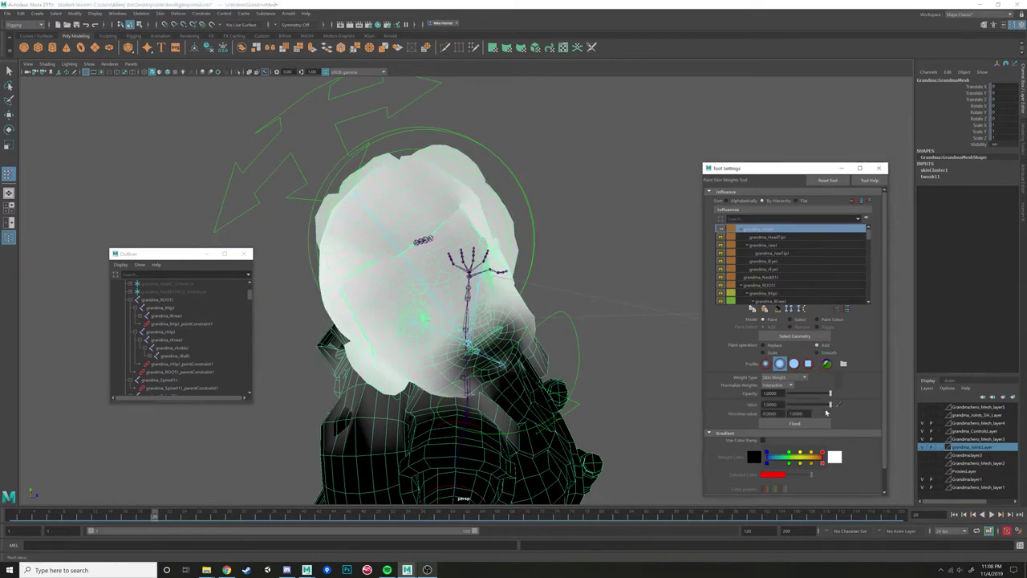
Try test strokes of added grandma_Head weight on the forehead, with and without the color ramp.
left_click_drag(447, 241, 453, 236)
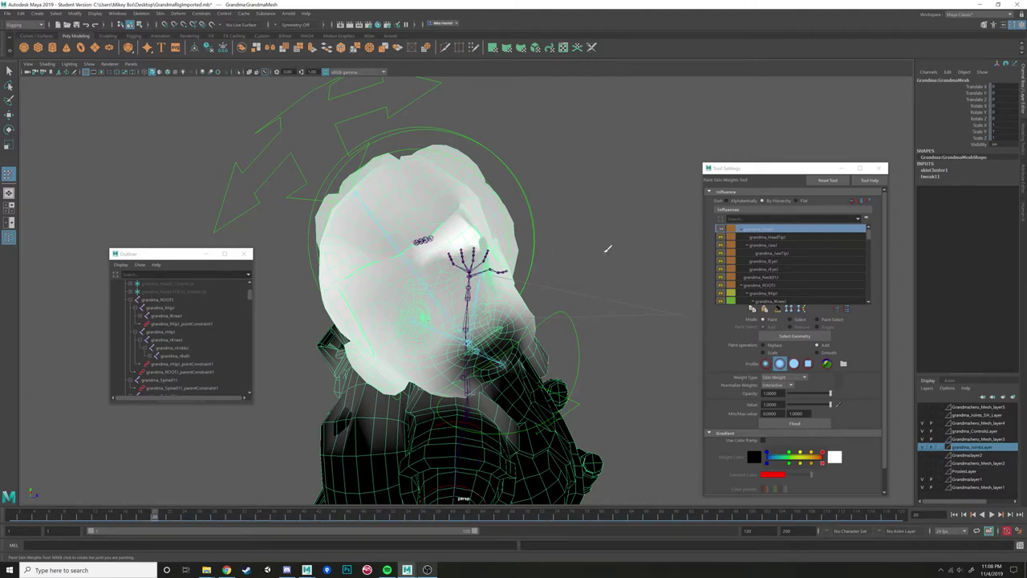
key("ctrl+z")
left_click_drag(589, 294, 614, 317, "alt")
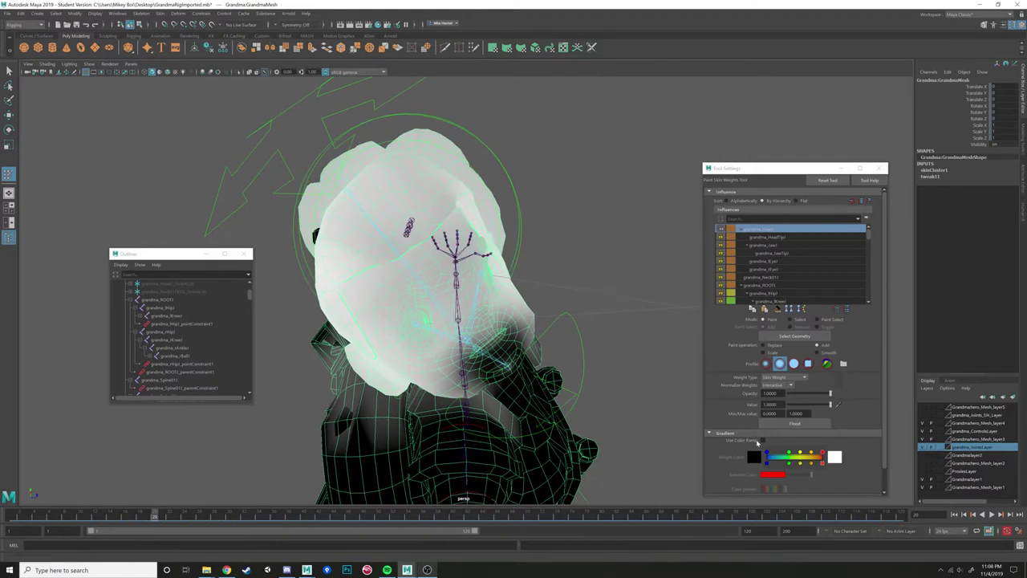
left_click(763, 440)
left_click_drag(583, 229, 386, 250, "alt")
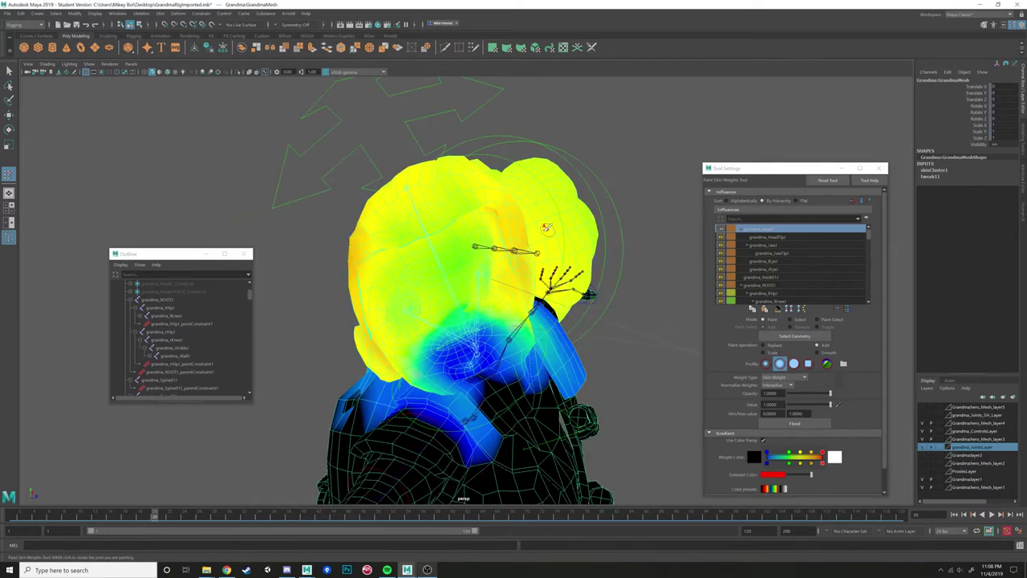
left_click_drag(470, 234, 472, 230, "alt")
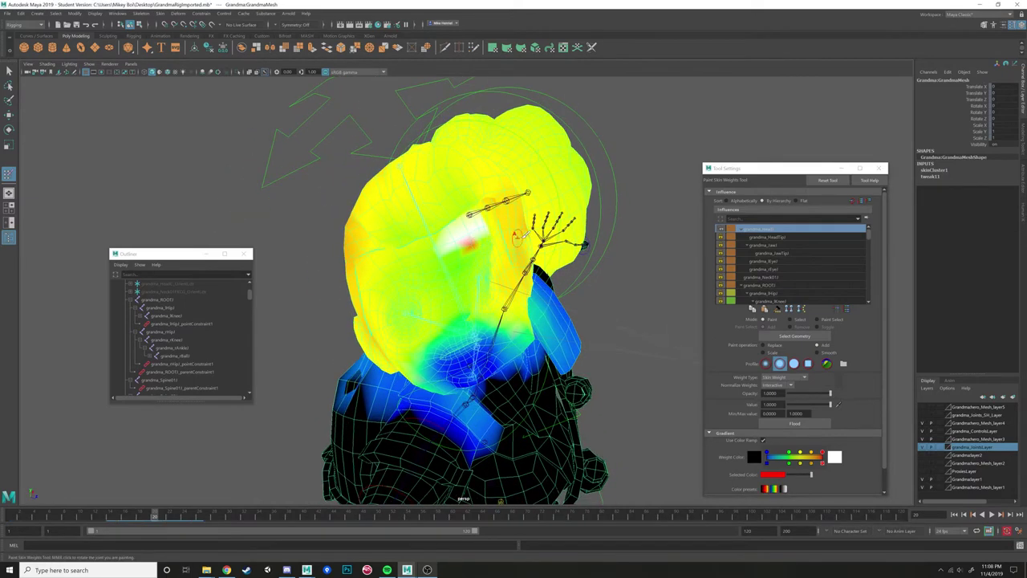
left_click_drag(504, 280, 614, 277, "alt")
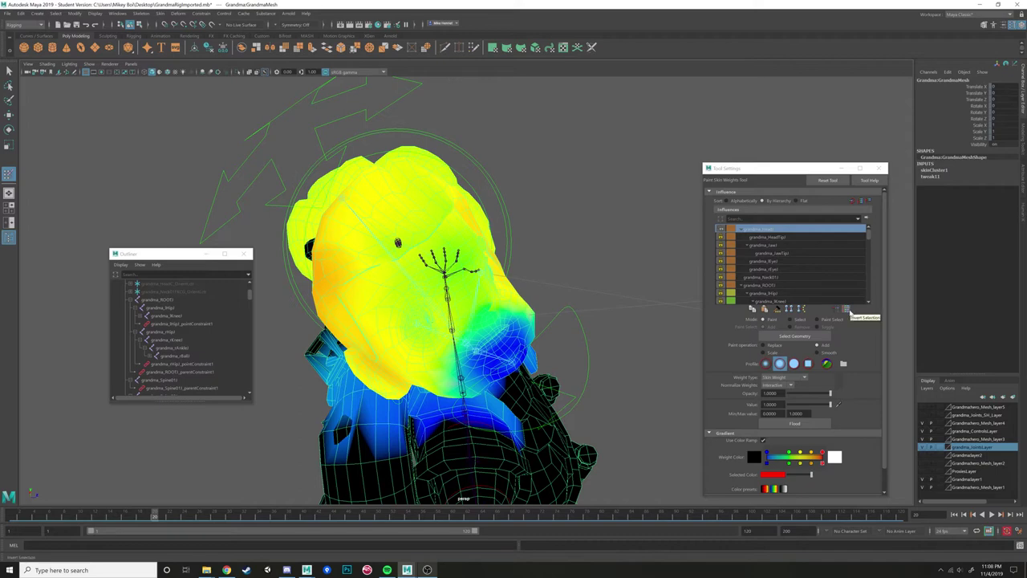
Invert the influence selection, reselect grandma_Head, and turn the color ramp off.
left_click(848, 310)
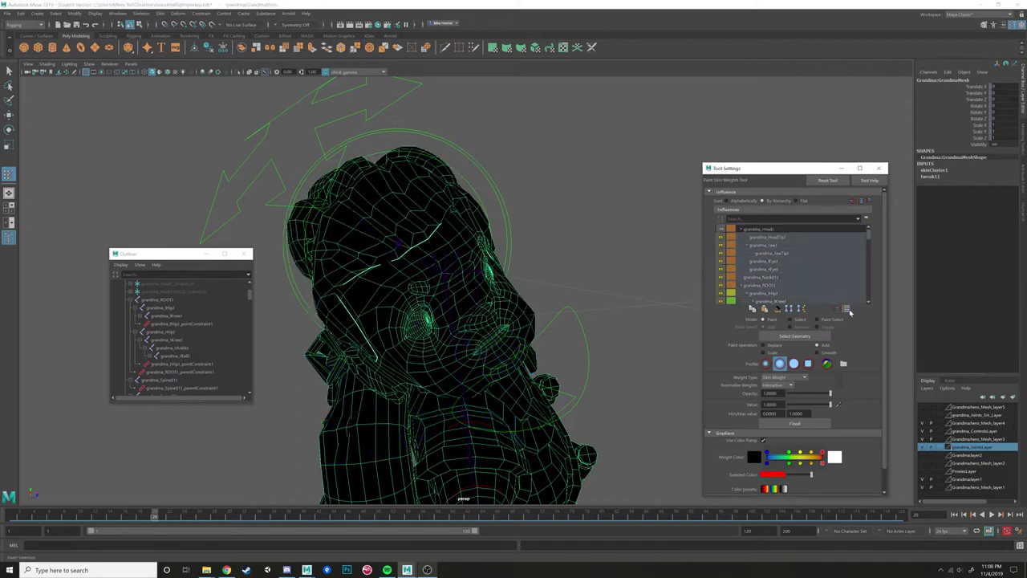
left_click(762, 230)
left_click_drag(668, 264, 541, 295, "alt")
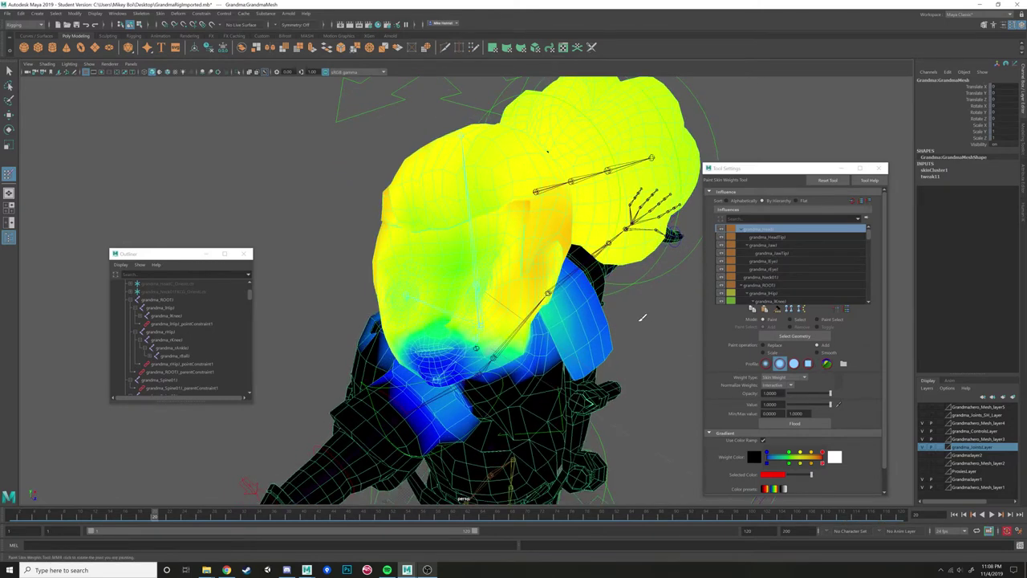
mouse_move(713, 305)
left_mouse_down("alt")
mouse_move(630, 273)
mouse_move(466, 238)
left_mouse_up("alt")
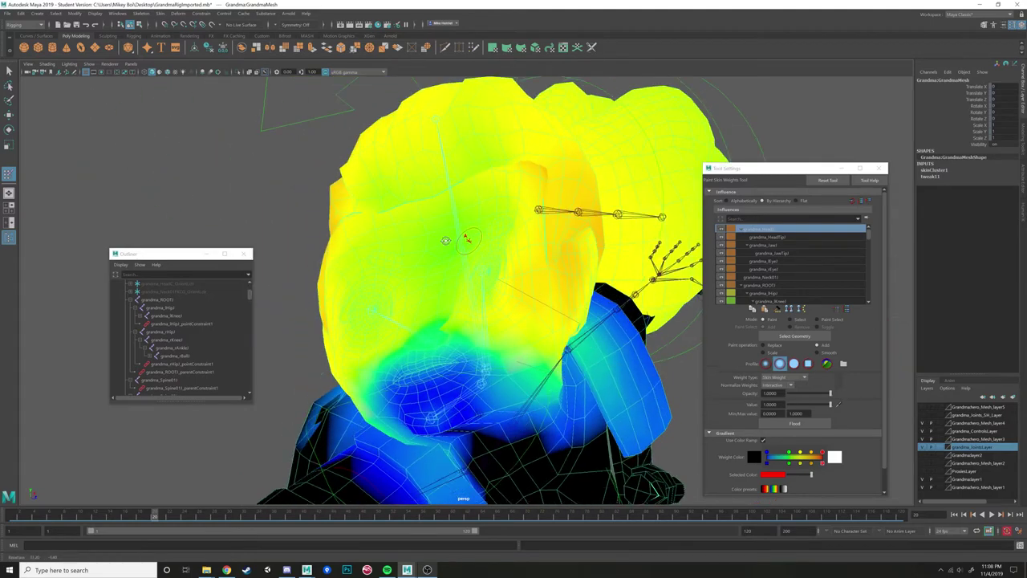
left_click(762, 440)
Paint additional grandma_Head weight at value 1.0 over the face and the sides and top of the head.
mouse_move(523, 240)
left_mouse_down("alt")
mouse_move(493, 265)
mouse_move(520, 233)
mouse_move(565, 250)
left_mouse_up("alt")
mouse_move(492, 211)
left_mouse_down()
mouse_move(399, 245)
mouse_move(350, 277)
mouse_move(480, 241)
left_mouse_up()
mouse_move(373, 284)
left_mouse_down()
mouse_move(409, 280)
mouse_move(391, 272)
mouse_move(434, 255)
mouse_move(436, 240)
mouse_move(374, 289)
mouse_move(459, 293)
left_mouse_up()
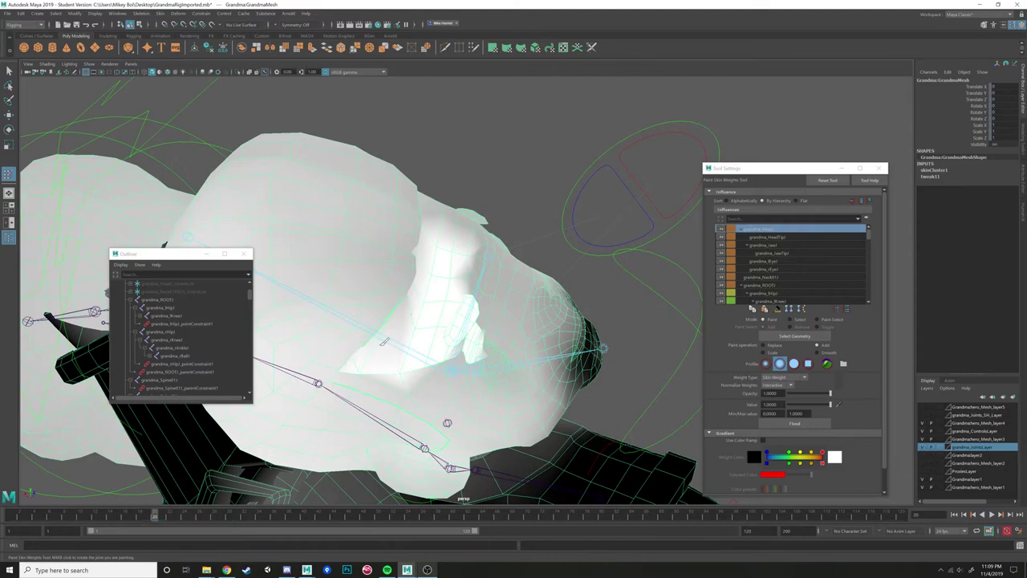
mouse_move(400, 310)
left_mouse_down("alt")
mouse_move(394, 232)
mouse_move(425, 211)
mouse_move(514, 263)
mouse_move(449, 230)
mouse_move(480, 282)
mouse_move(471, 265)
mouse_move(498, 255)
mouse_move(474, 235)
mouse_move(513, 264)
mouse_move(496, 241)
mouse_move(467, 264)
mouse_move(456, 213)
mouse_move(515, 195)
mouse_move(562, 205)
mouse_move(545, 146)
mouse_move(441, 217)
mouse_move(479, 215)
mouse_move(473, 201)
left_mouse_up("alt")
mouse_move(353, 197)
left_mouse_down()
mouse_move(396, 181)
mouse_move(385, 137)
left_mouse_up()
mouse_move(373, 241)
left_mouse_down("alt")
mouse_move(382, 188)
mouse_move(476, 232)
mouse_move(496, 316)
mouse_move(475, 318)
mouse_move(458, 302)
mouse_move(452, 316)
mouse_move(467, 302)
left_mouse_up("alt")
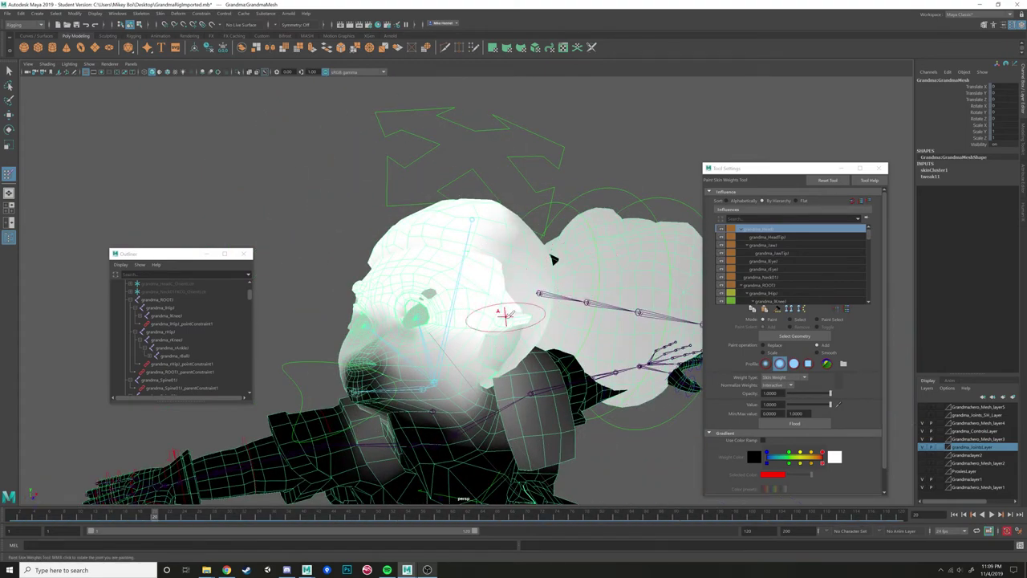
Return the timeline to frame 1 and check the painted head weights in the neutral pose.
left_click_drag(123, 518, 17, 517)
left_click_drag(353, 461, 121, 484, "alt")
mouse_move(22, 518)
left_mouse_down()
mouse_move(191, 511)
mouse_move(17, 511)
left_mouse_up()
scroll(511, 373, "up", 3)
left_click_drag(512, 373, 526, 297, "alt")
left_click_drag(478, 250, 507, 274, "alt")
mouse_move(16, 520)
left_mouse_down()
mouse_move(118, 511)
mouse_move(188, 515)
mouse_move(23, 515)
mouse_move(207, 519)
mouse_move(12, 515)
left_mouse_up()
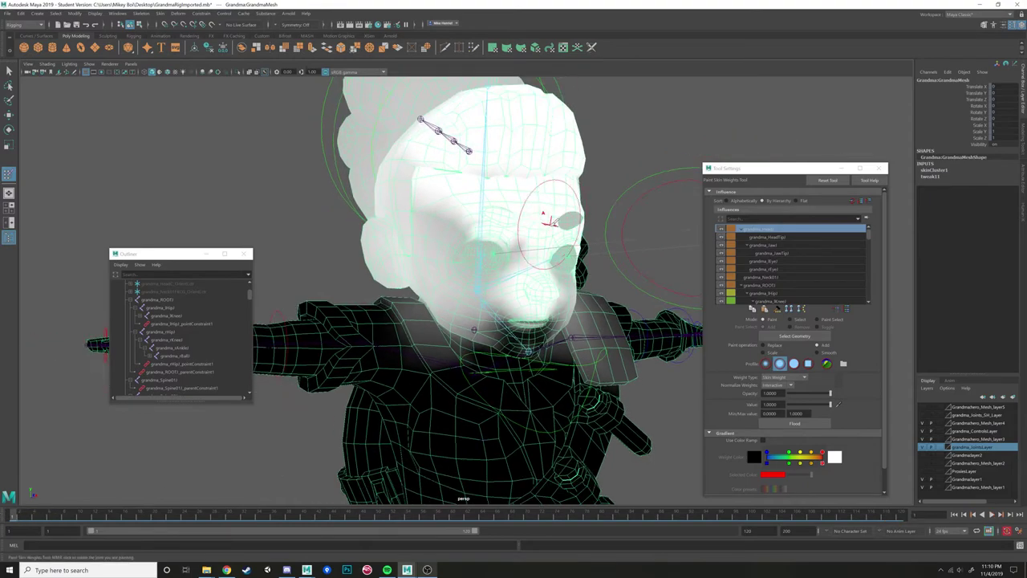
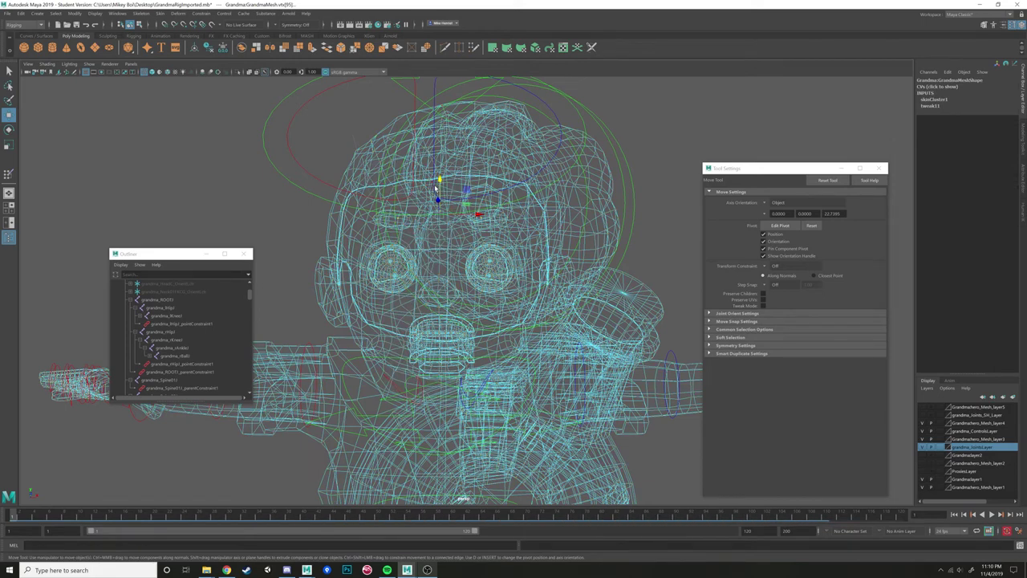
Extend the upper head's vertex selection down over the eyes and nose in wireframe, and return to shaded display.
scroll(317, 124, "down", 3)
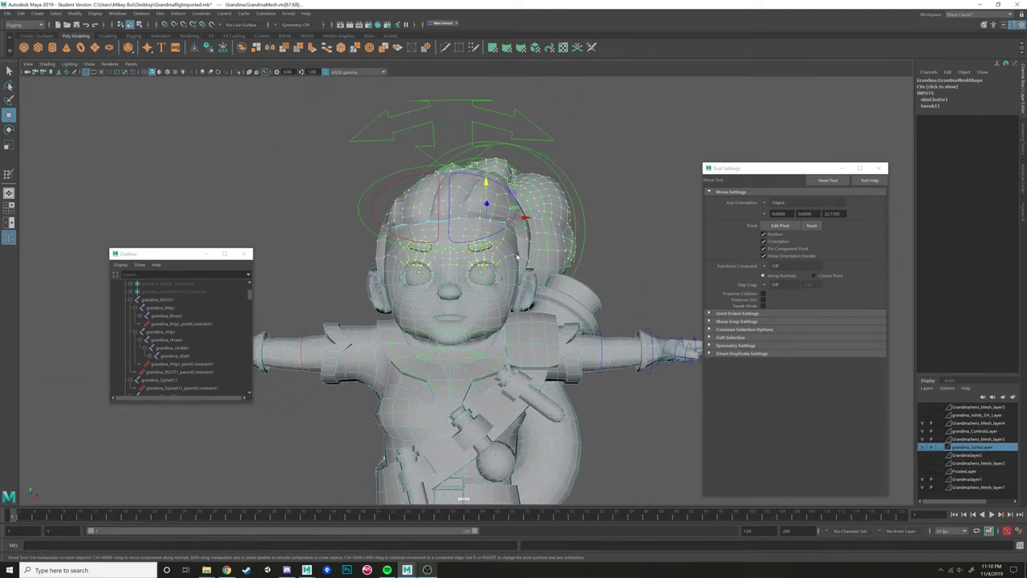
scroll(488, 227, "up", 5)
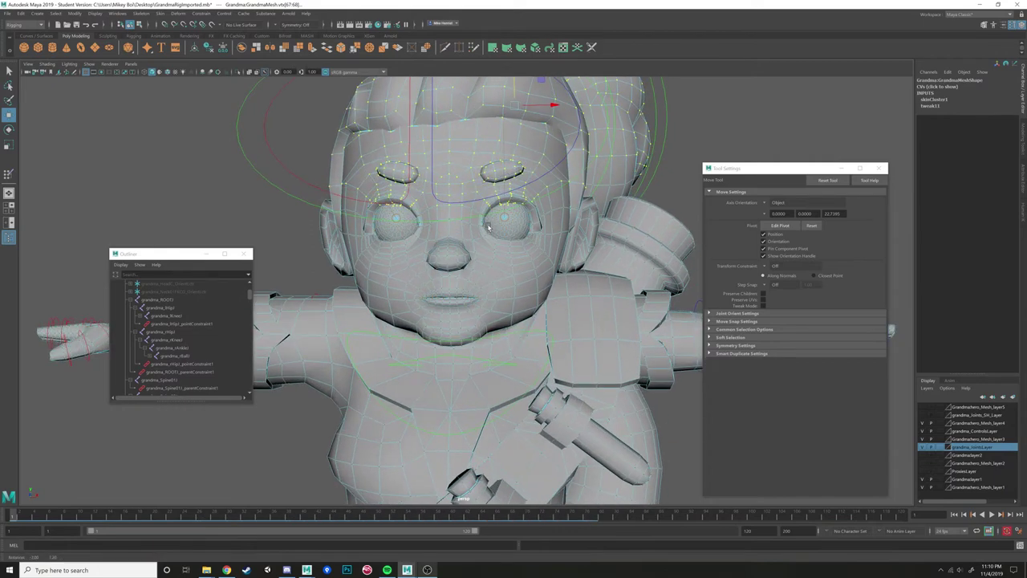
left_click_drag(488, 227, 492, 227, "alt")
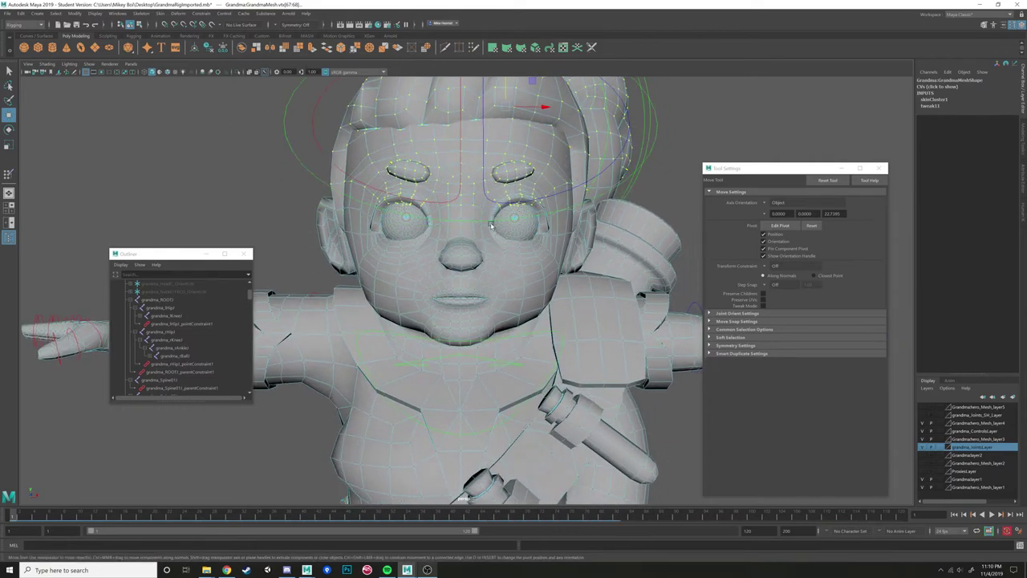
key("4")
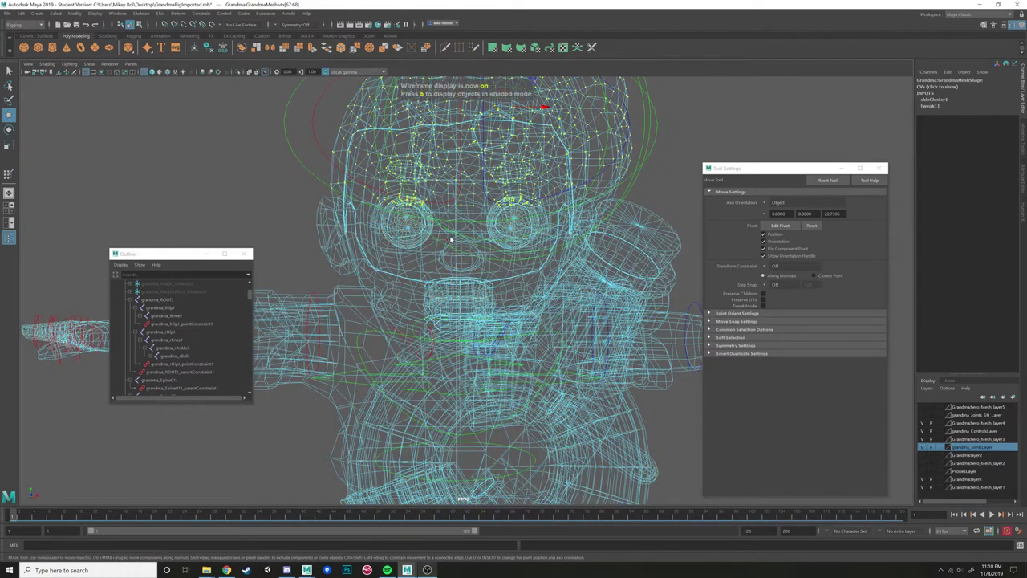
left_click_drag(408, 201, 532, 287, "shift")
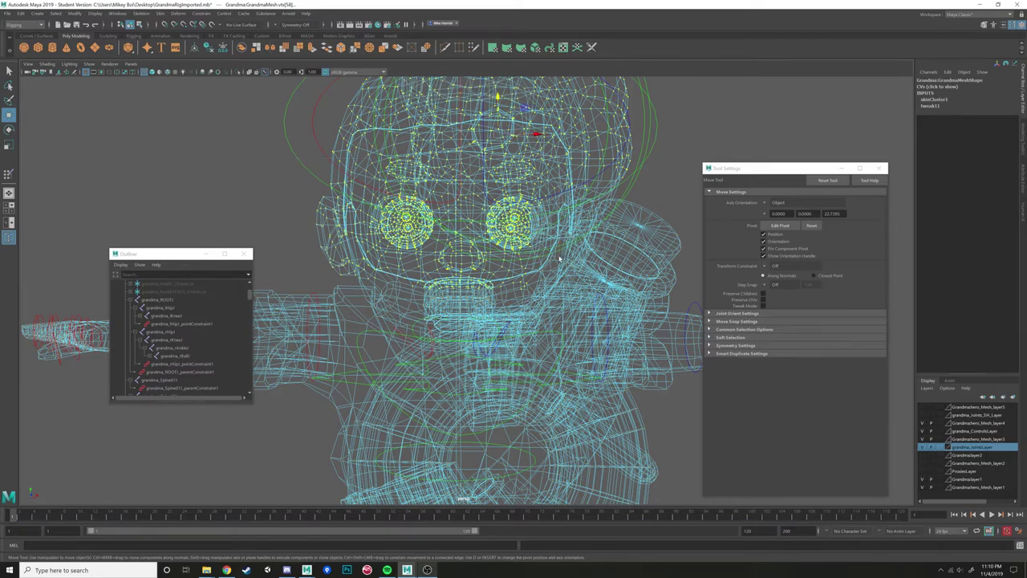
mouse_move(552, 252)
left_mouse_down("alt")
mouse_move(469, 243)
mouse_move(480, 241)
left_mouse_up("alt")
key("5")
Select vertices on the brow area, forehead and hair bun, undoing one of the picks.
left_click(435, 201)
left_click(398, 214)
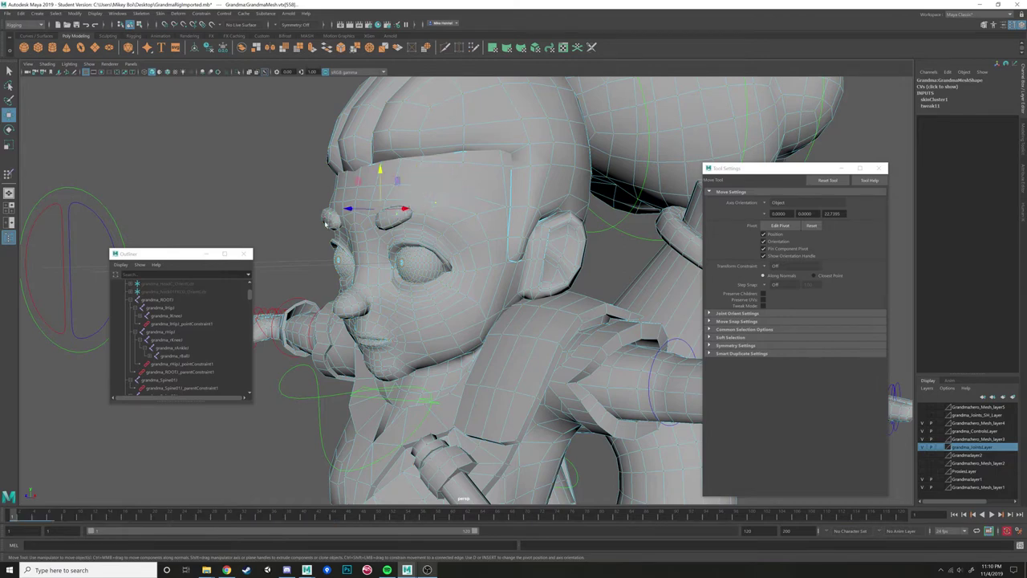
key("ctrl+z")
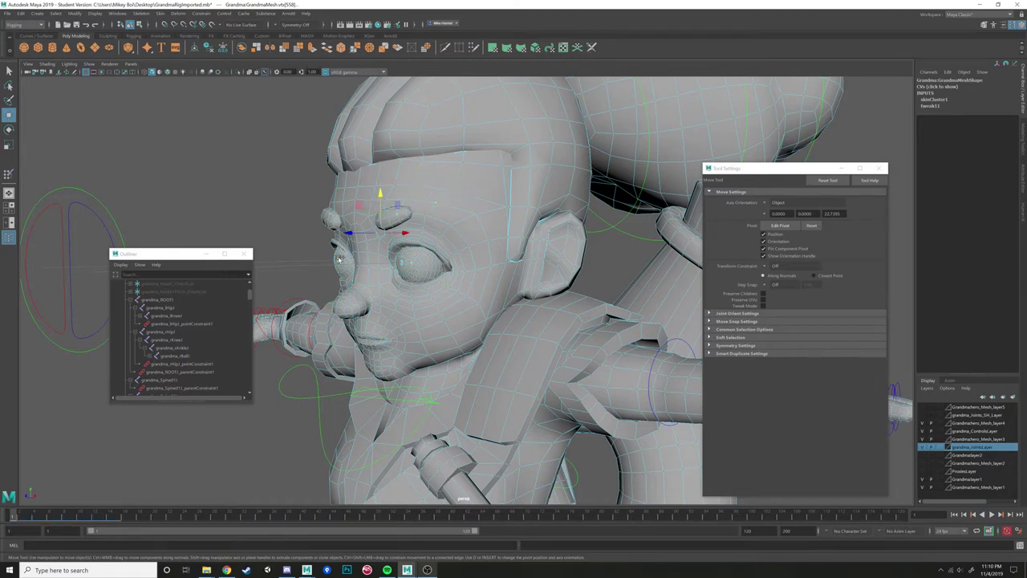
left_click(424, 133, "shift")
scroll(425, 136, "down", 5)
left_click_drag(485, 161, 438, 209, "alt")
scroll(439, 209, "up", 4)
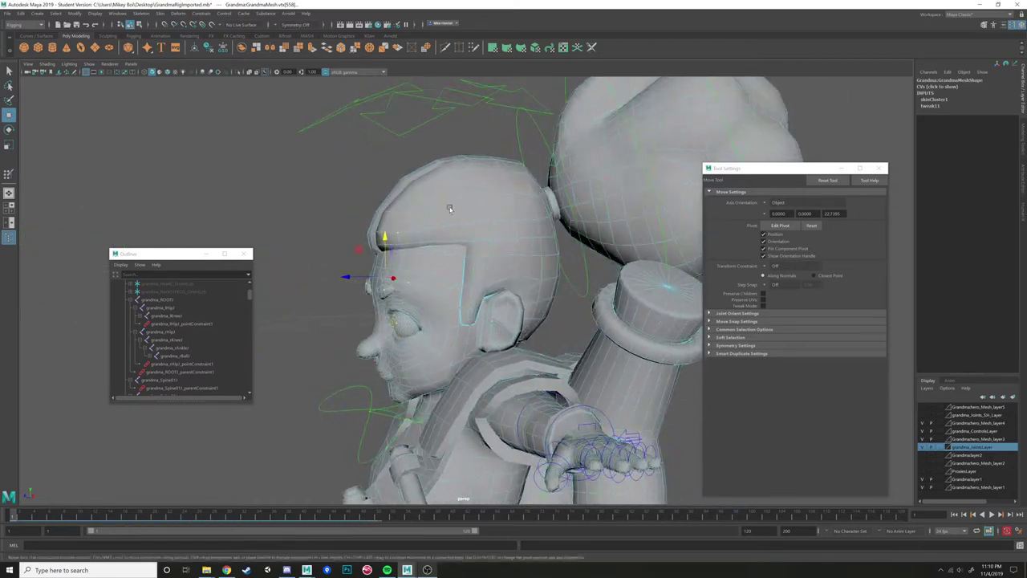
left_click(587, 170, "shift")
left_click_drag(577, 212, 461, 284, "alt")
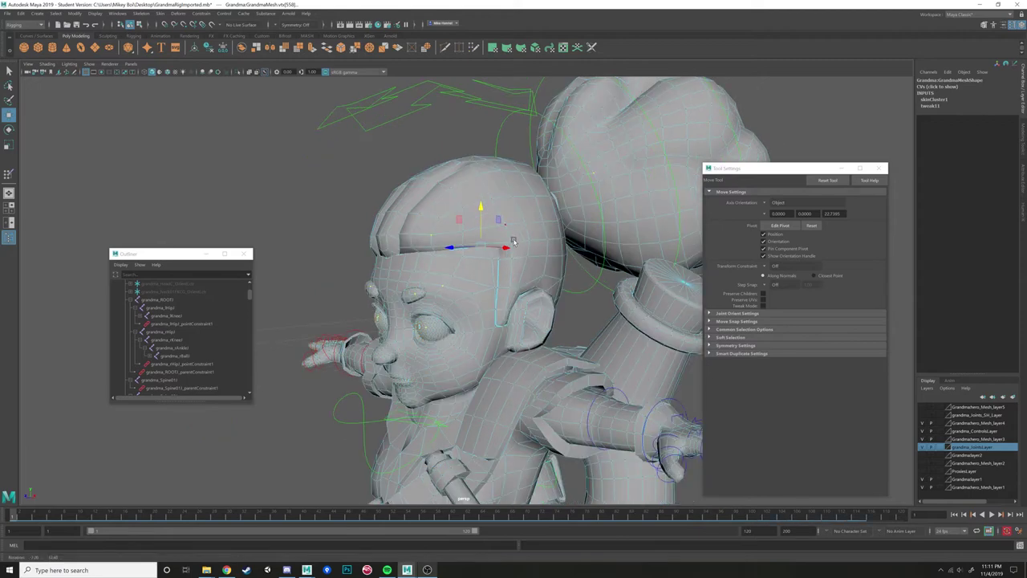
Switch to the Modeling menu set, open the UV Editor, and look over the grandma mesh's UV shells.
left_click(31, 25)
left_click(22, 33)
left_click(302, 14)
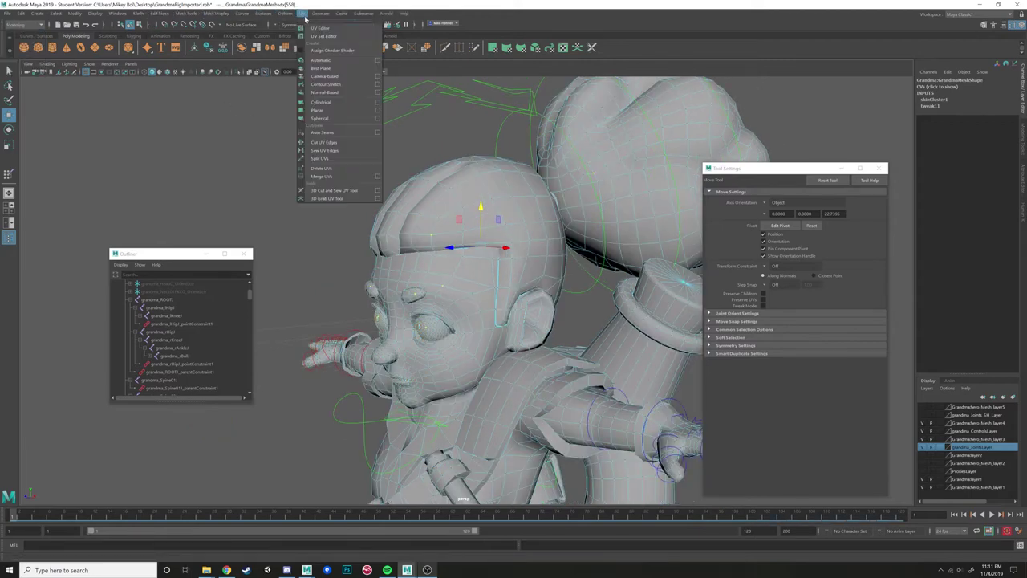
left_click(325, 35)
scroll(704, 297, "up", 3)
scroll(647, 277, "down", 4)
scroll(648, 278, "up", 3)
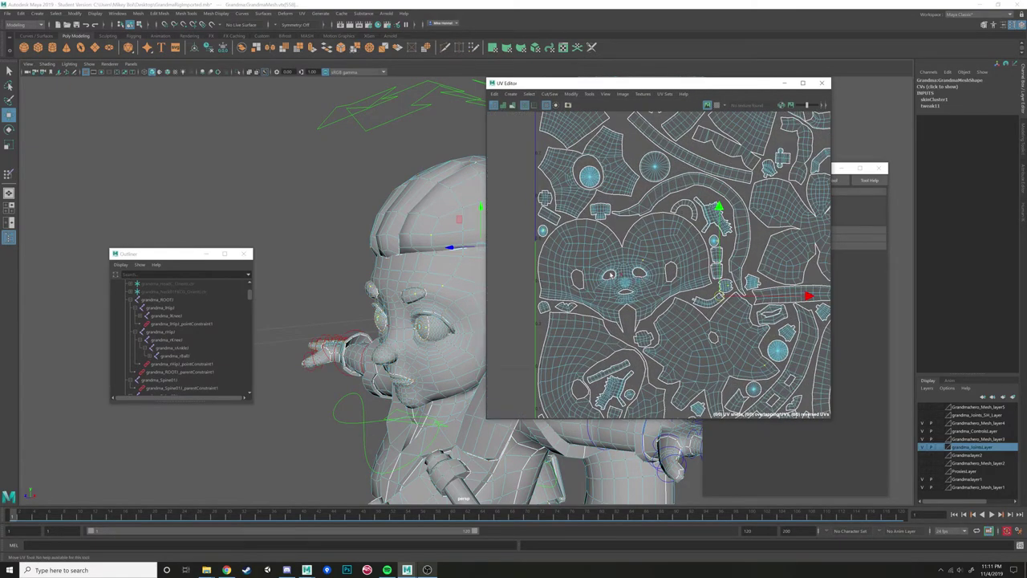
scroll(647, 257, "down", 4)
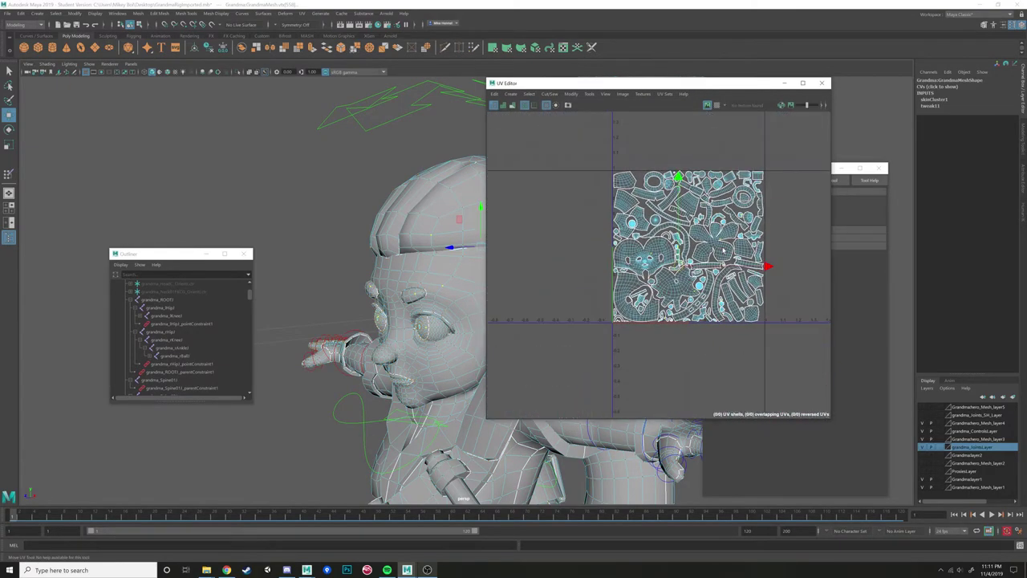
Convert the picked vertices on the head, face and hair bun to their full UV shells, comparing the coverage in the UV Editor.
scroll(607, 265, "up", 3)
scroll(607, 266, "up", 2)
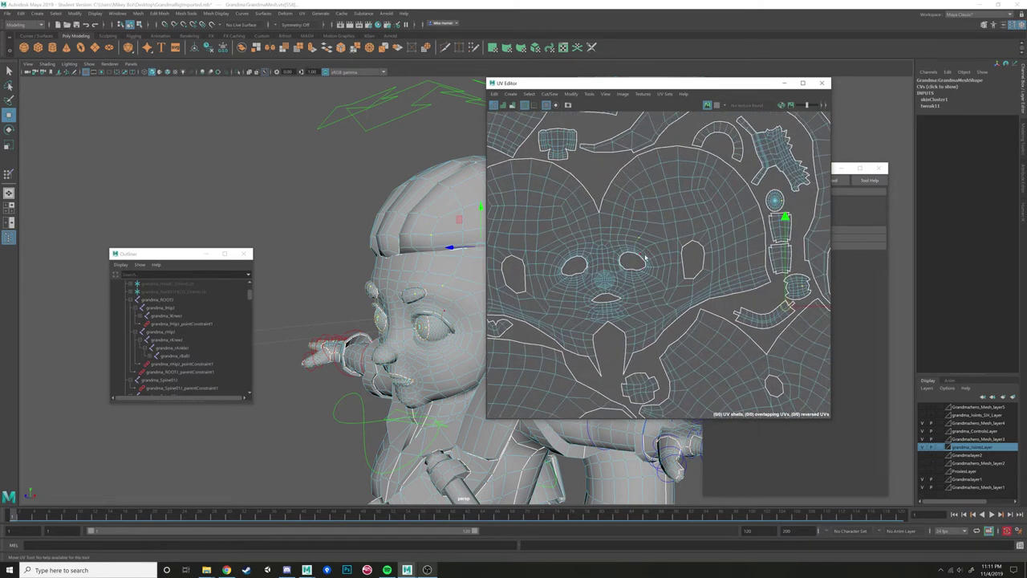
left_click_drag(405, 235, 358, 233, "alt")
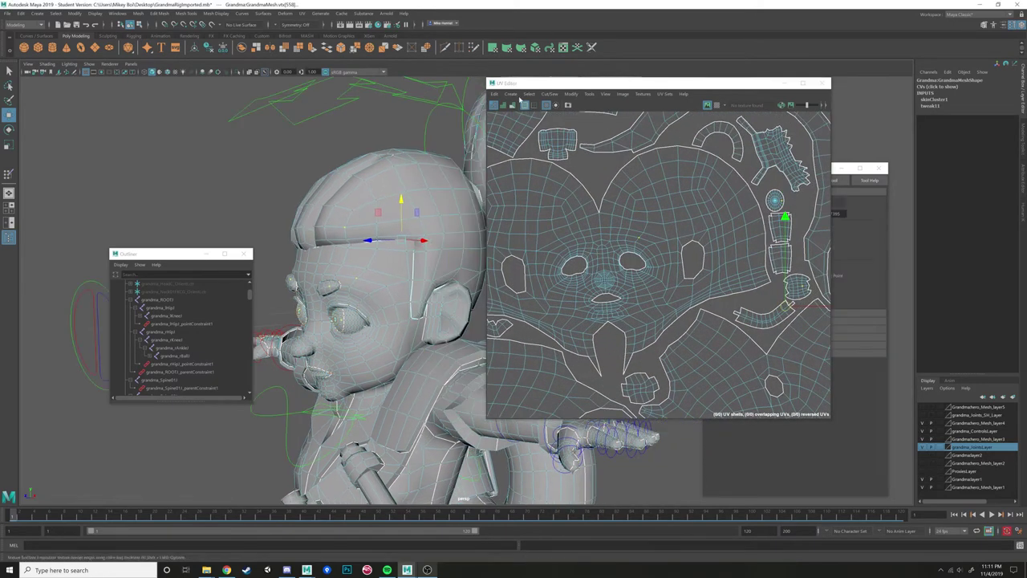
left_click_drag(672, 83, 808, 130)
left_click_drag(404, 208, 422, 275, "alt")
right_click(410, 280, "ctrl")
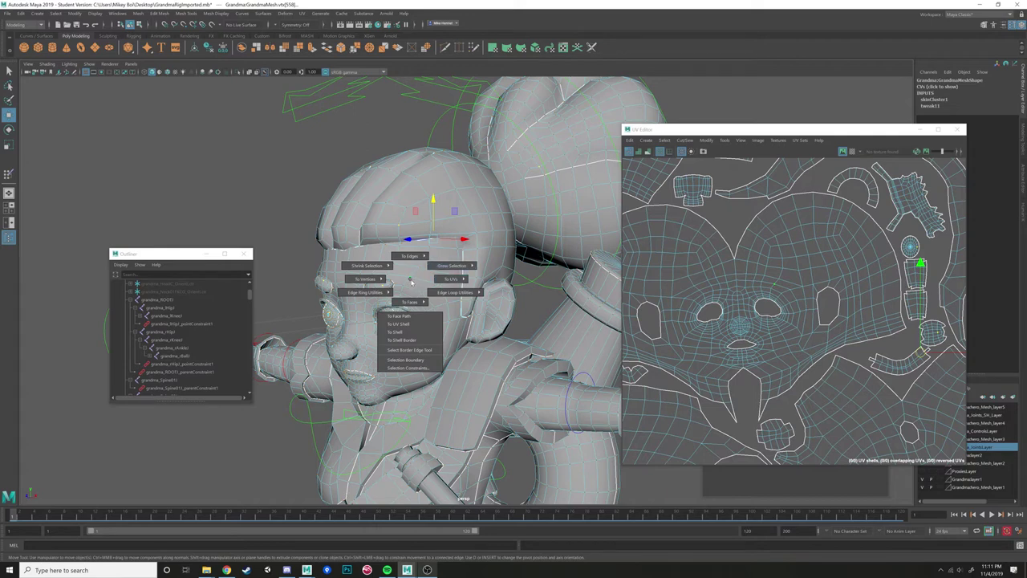
left_click(406, 324)
scroll(812, 268, "down", 2)
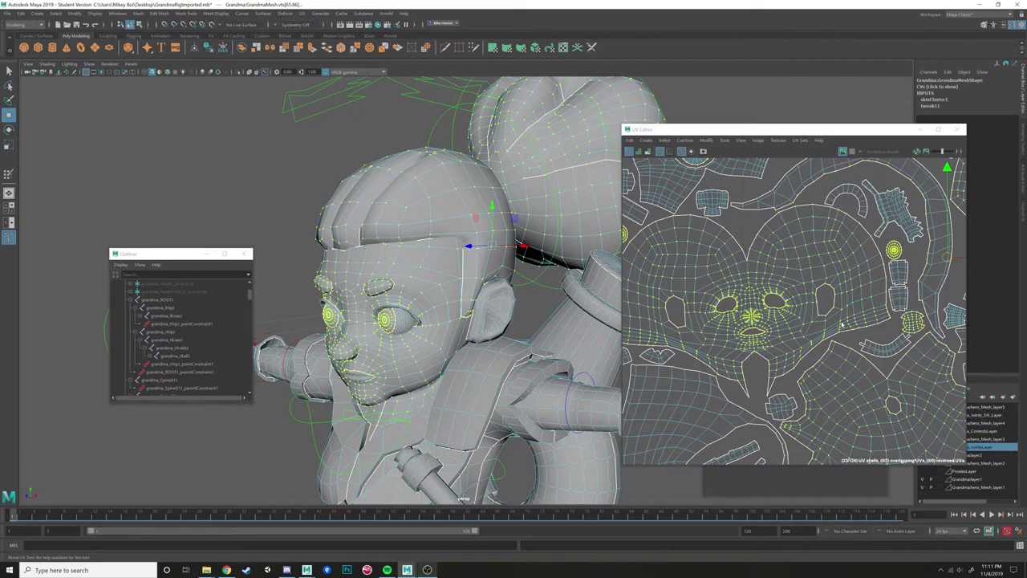
Inspect the head vertex selection, close the UV Editor and switch back to the Rigging menu set.
left_click_drag(374, 287, 487, 281, "alt")
left_click_drag(425, 287, 448, 304, "alt")
left_click_drag(747, 131, 591, 174)
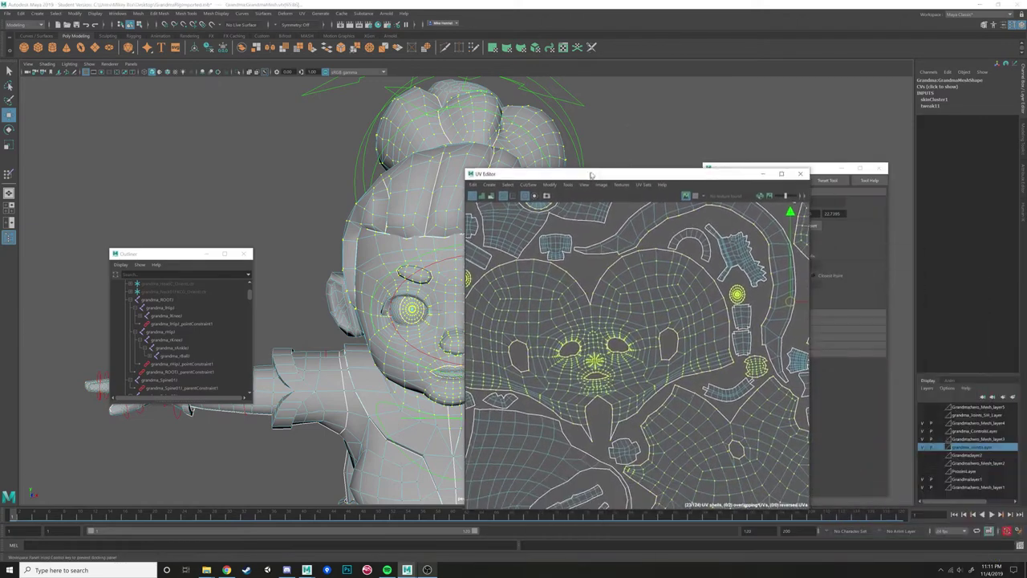
left_click(804, 172)
left_click_drag(454, 207, 495, 209, "alt")
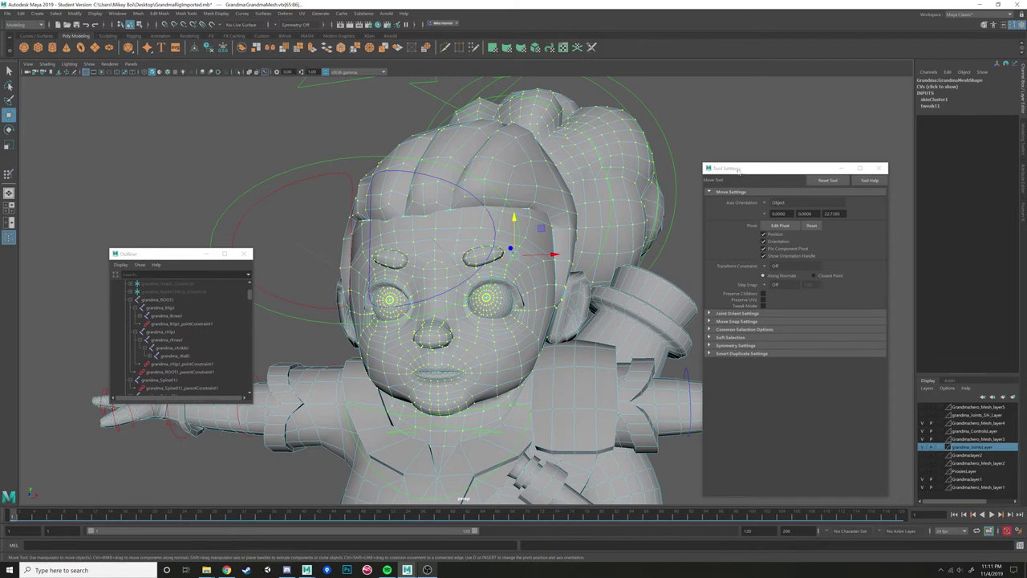
left_click(180, 13)
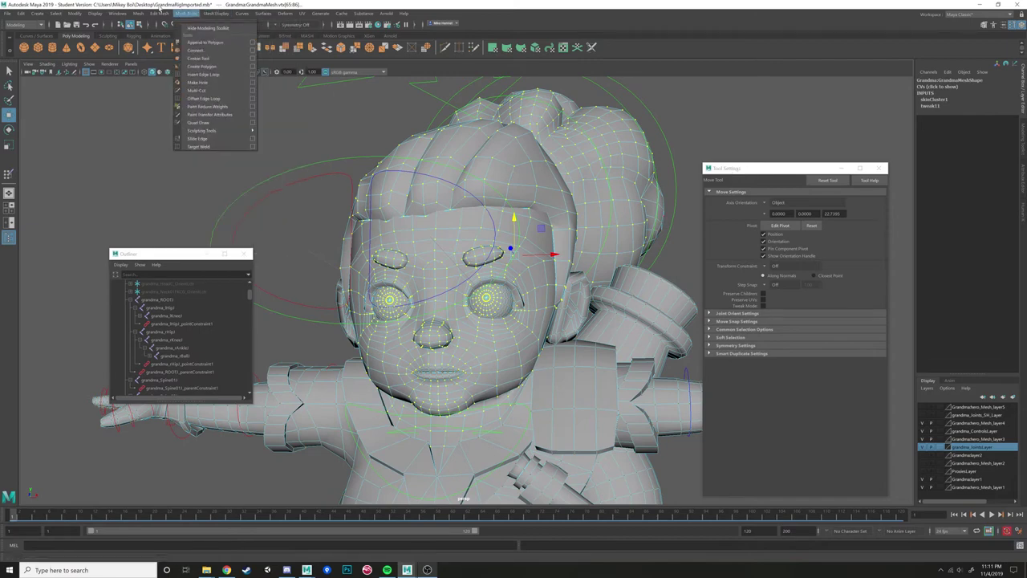
left_click(187, 14)
left_click(24, 25)
left_click(20, 37)
Flood the selected head and hair vertices with grandma_Head influence in Paint Skin Weights, using Add at value 1.
left_click_drag(190, 123, 259, 195, "alt")
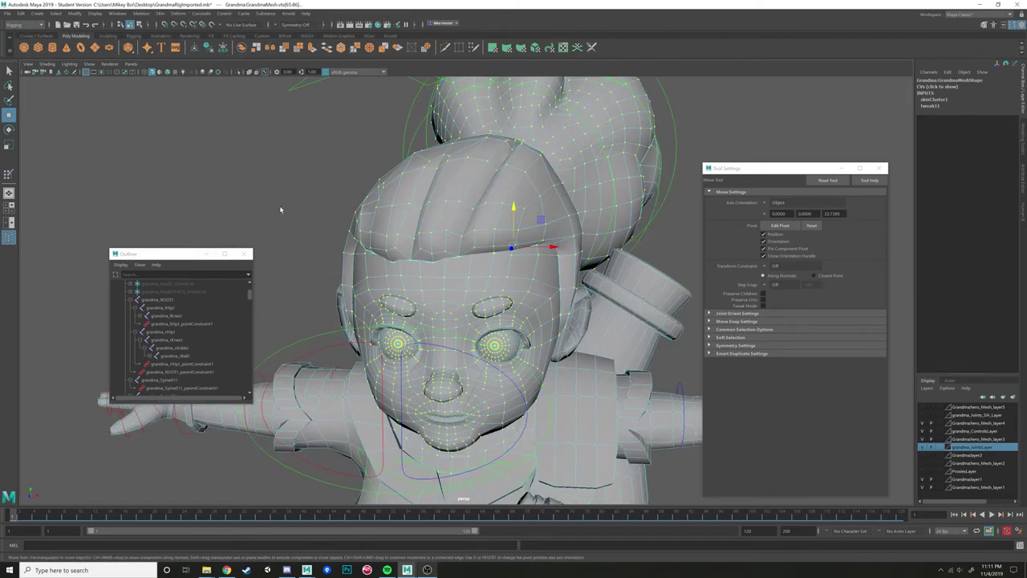
right_click(415, 279)
left_click(373, 266)
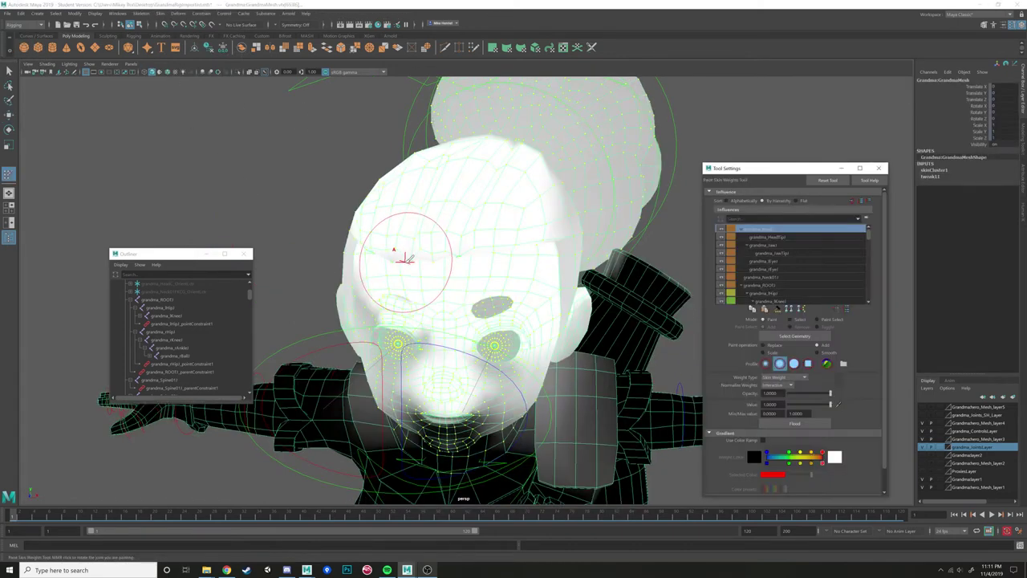
left_click_drag(610, 255, 700, 340, "alt")
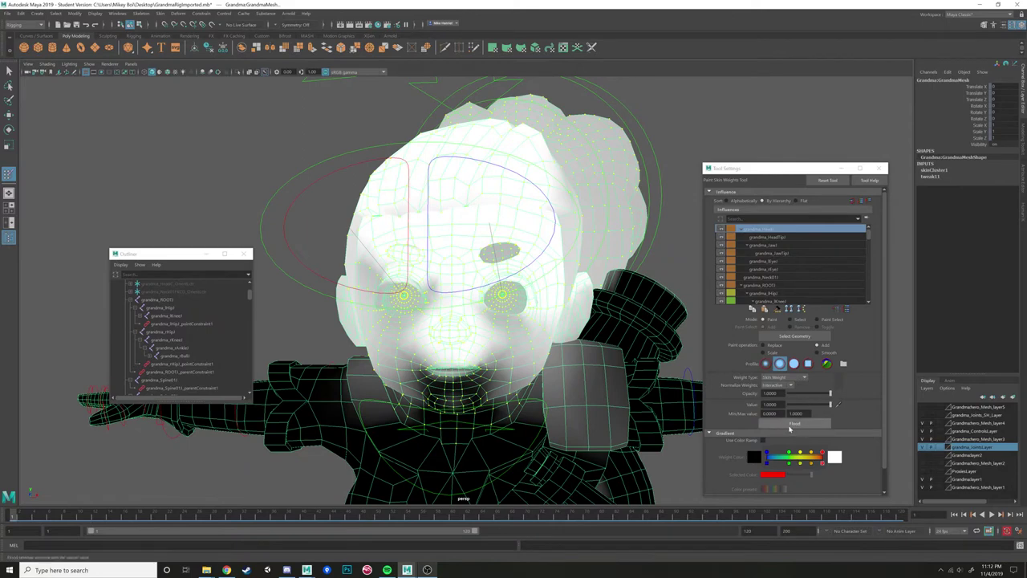
left_click(767, 239)
left_click(760, 229)
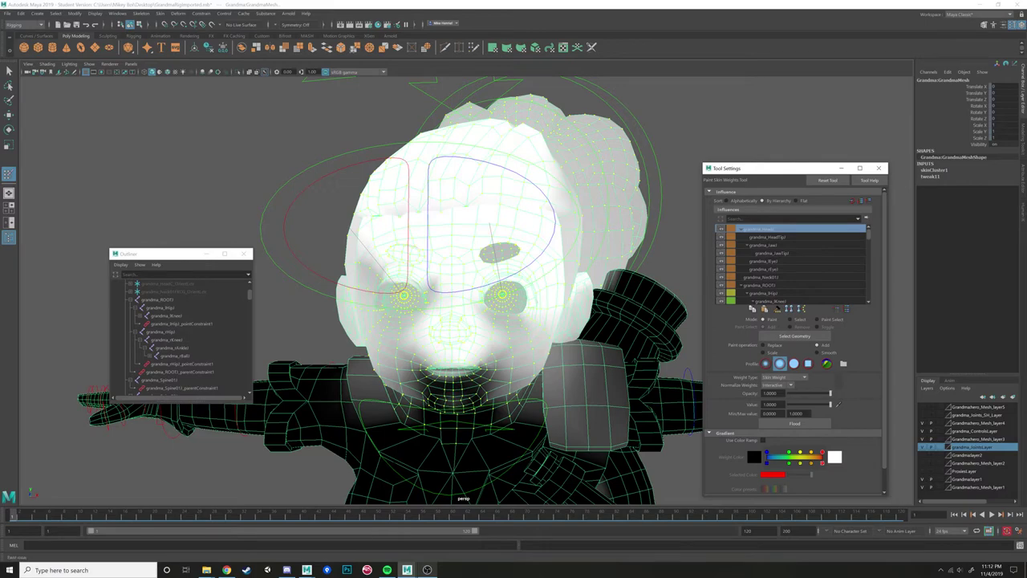
left_click(797, 424)
Pick vertices on the ears and eyeballs and expand the selection to their whole shells.
mouse_move(516, 300)
left_mouse_down("alt")
mouse_move(582, 319)
mouse_move(540, 321)
left_mouse_up("alt")
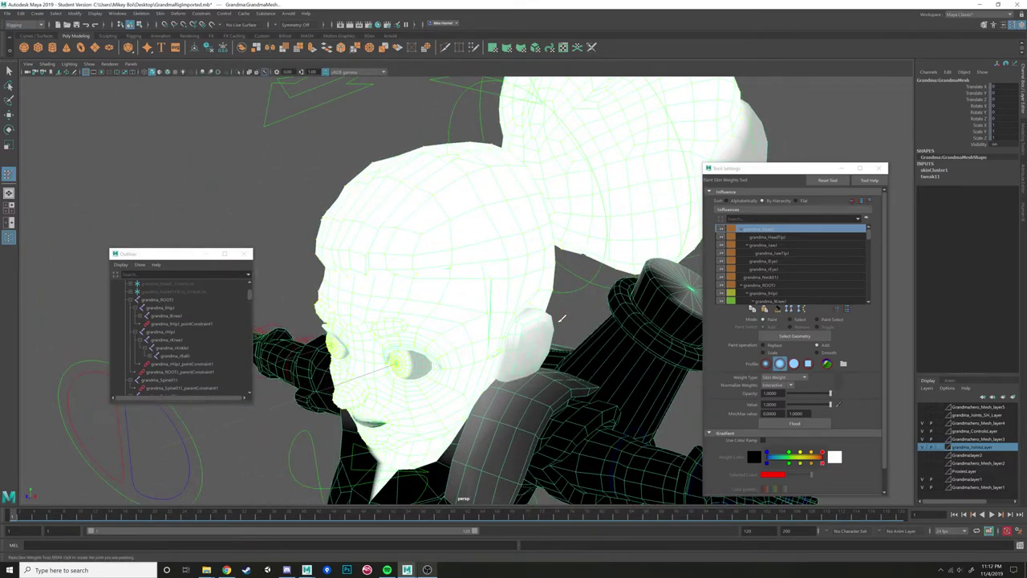
key("w")
right_click_drag(538, 323, 498, 320)
left_click_drag(477, 338, 555, 311, "alt")
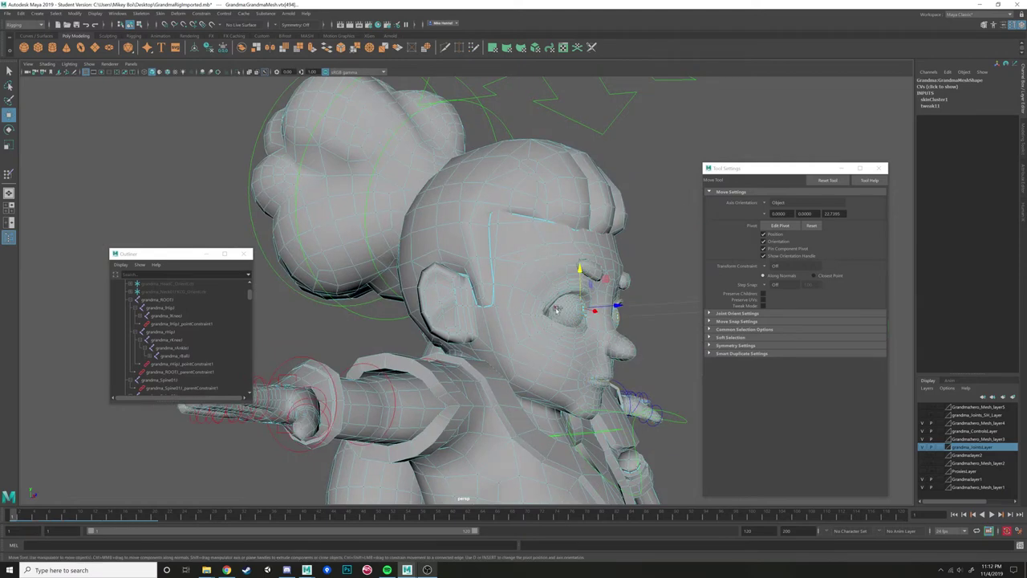
left_click_drag(432, 273, 465, 312, "alt")
right_click(438, 314, "ctrl")
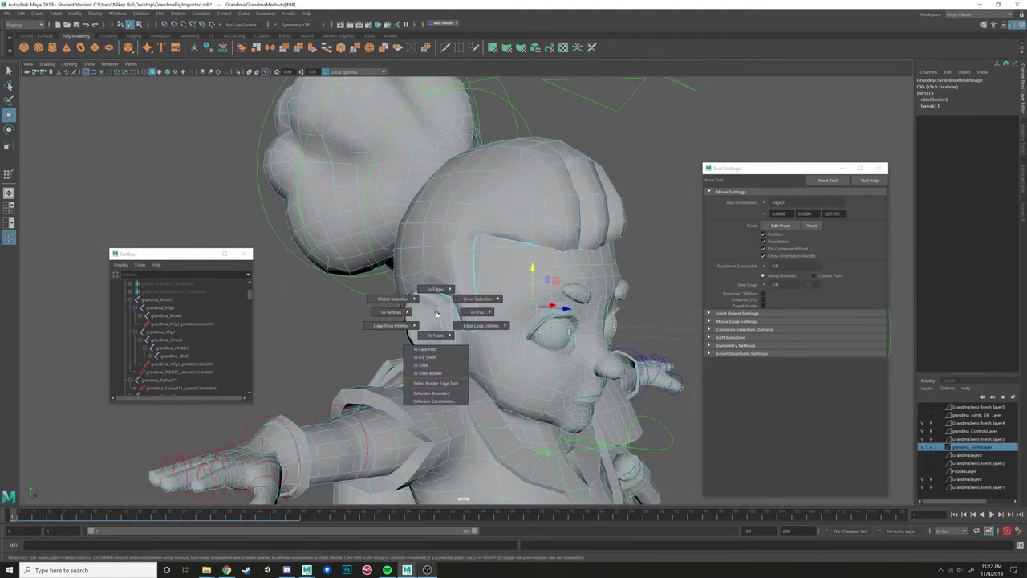
left_click(433, 362)
Flood the selected ear and eyeball vertices with grandma_Head influence in Paint Skin Weights.
left_click_drag(434, 362, 511, 278, "alt")
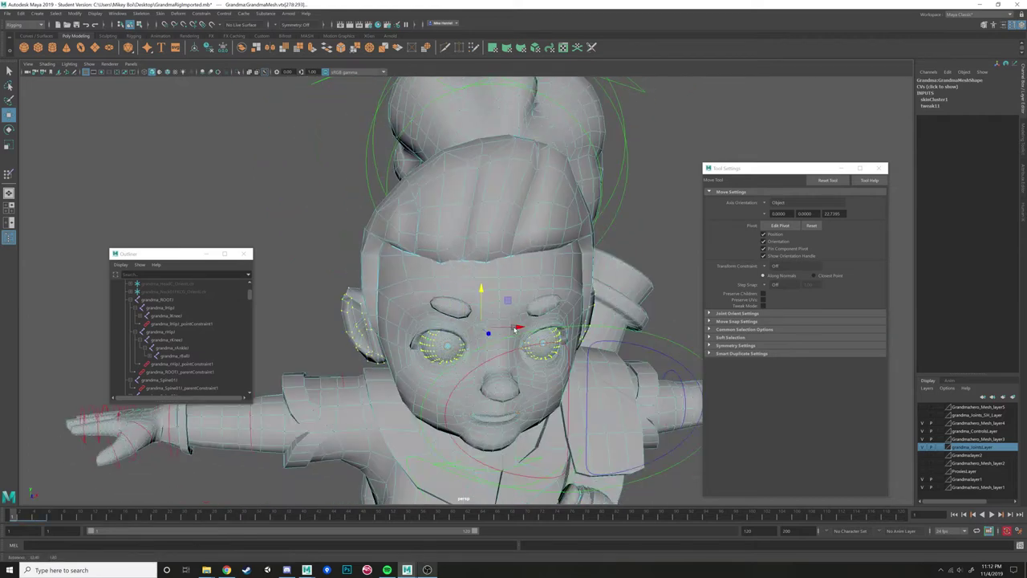
right_click(511, 277)
left_click(461, 262)
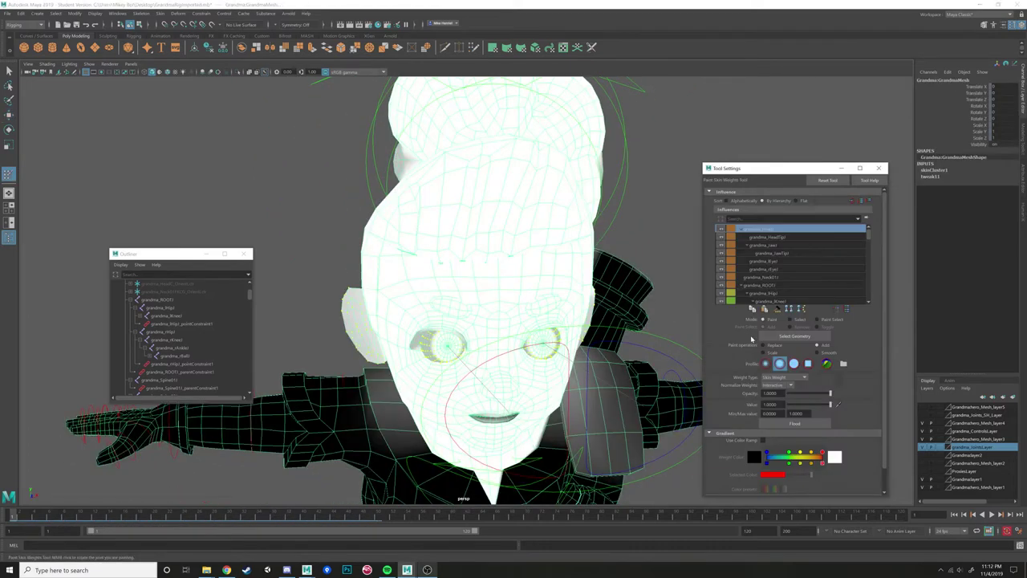
scroll(523, 309, "up", 6)
scroll(482, 280, "down", 3)
Pick vertices on both upper eyelids and expand the selection to their UV shells.
key("w")
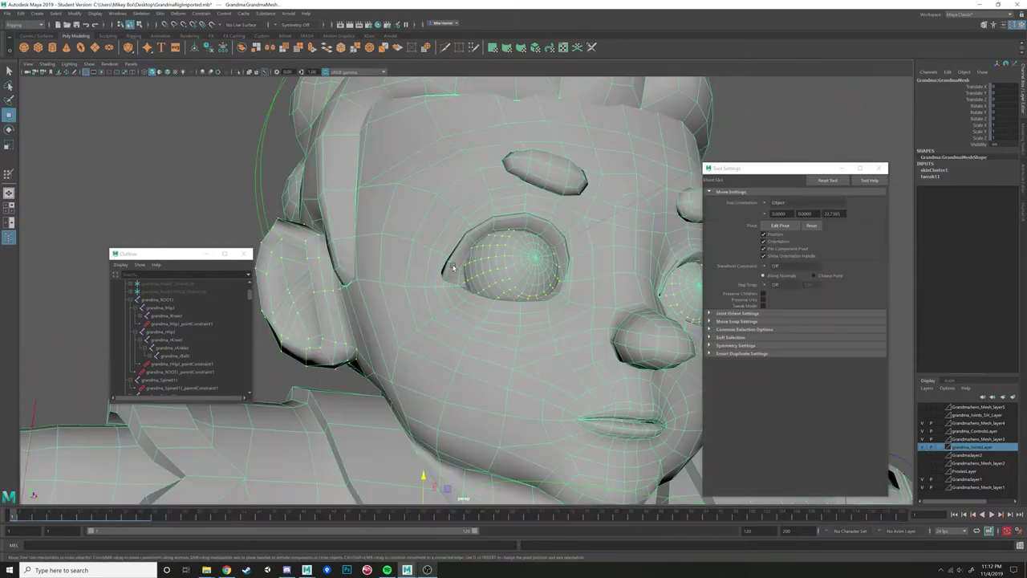
right_click_drag(450, 264, 412, 264)
left_click(447, 266)
left_click_drag(590, 296, 466, 286, "alt")
left_click(427, 293, "shift")
middle_click_drag(428, 292, 530, 292, "alt")
right_click_drag(527, 290, 529, 336, "ctrl")
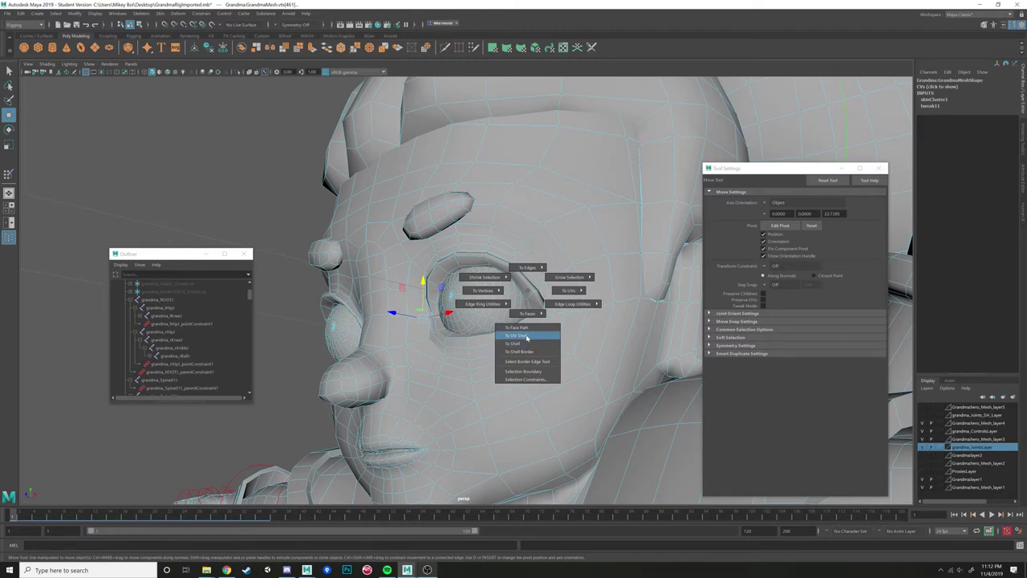
right_click_drag(527, 338, 530, 335, "ctrl")
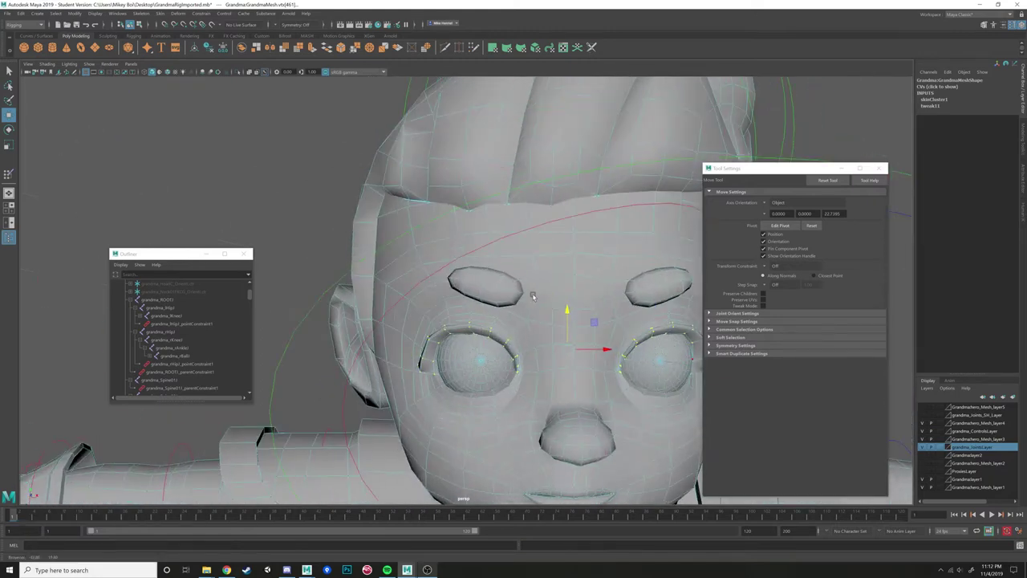
middle_click_drag(545, 310, 515, 298, "alt")
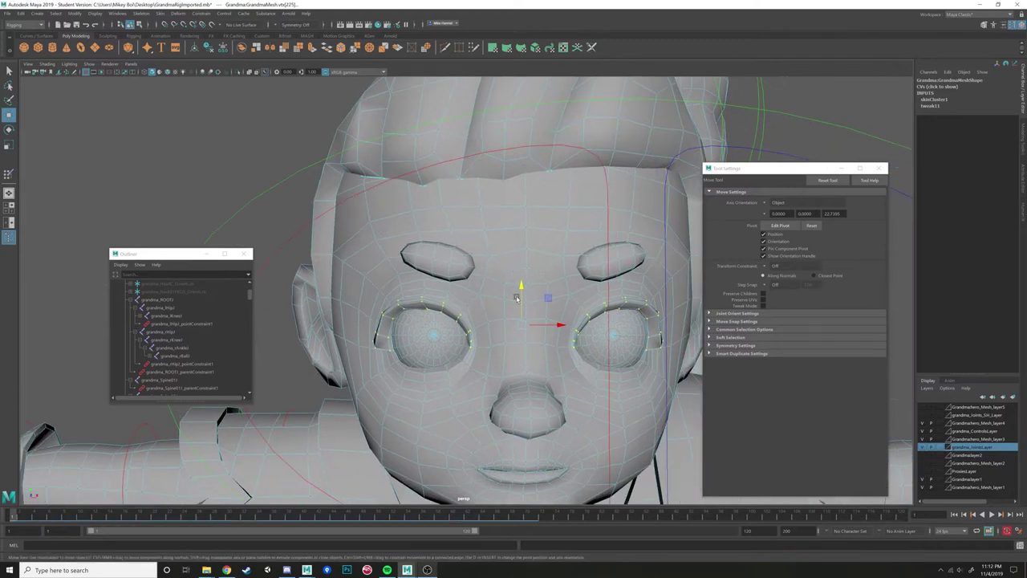
Flood the selected eyelid vertices with grandma_Head influence in Paint Skin Weights.
right_click(585, 299)
left_click(545, 286)
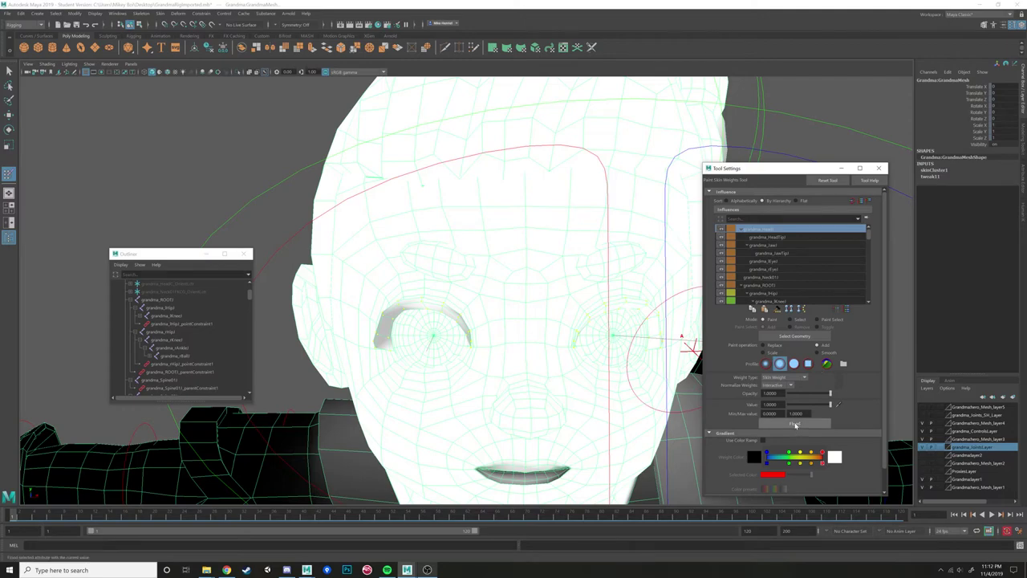
scroll(485, 279, "down", 5)
scroll(484, 282, "down", 2)
left_click_drag(484, 282, 525, 268, "alt")
Scrub through the keyed head poses to check how the flooded head deforms, returning to frame 1.
key("w")
left_click_drag(553, 229, 638, 227, "alt")
left_click_drag(284, 184, 425, 198, "alt")
mouse_move(11, 509)
left_mouse_down()
mouse_move(175, 507)
mouse_move(16, 490)
mouse_move(201, 479)
mouse_move(30, 454)
mouse_move(207, 452)
mouse_move(42, 457)
left_mouse_up()
left_click_drag(392, 420, 360, 412, "alt")
right_click_drag(360, 410, 421, 406, "alt")
mouse_move(80, 515)
left_mouse_down()
mouse_move(64, 515)
mouse_move(207, 495)
mouse_move(15, 478)
left_mouse_up()
Review the grandma_Head influence on the mesh in Paint Skin Weights, especially around the face and neck.
right_click_drag(484, 183, 485, 185)
left_click(773, 237)
left_click(768, 231)
left_click_drag(636, 269, 493, 297, "alt")
scroll(505, 280, "up", 6)
mouse_move(548, 253)
left_mouse_down("alt")
mouse_move(522, 249)
mouse_move(582, 254)
mouse_move(510, 274)
left_mouse_up("alt")
Examine the neck and collar deformation in a keyed head pose, and return to frame 1.
key("w")
middle_click_drag(491, 345, 486, 270, "alt")
scroll(485, 270, "up", 3)
left_click_drag(485, 271, 431, 300, "alt")
scroll(431, 300, "down", 3)
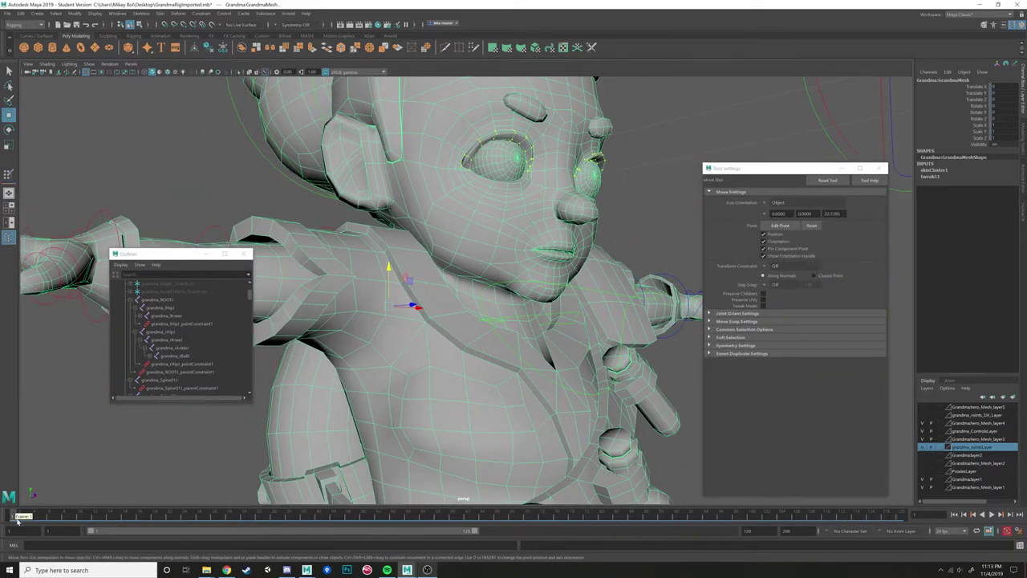
mouse_move(63, 511)
left_mouse_down()
mouse_move(104, 512)
mouse_move(64, 511)
left_mouse_up()
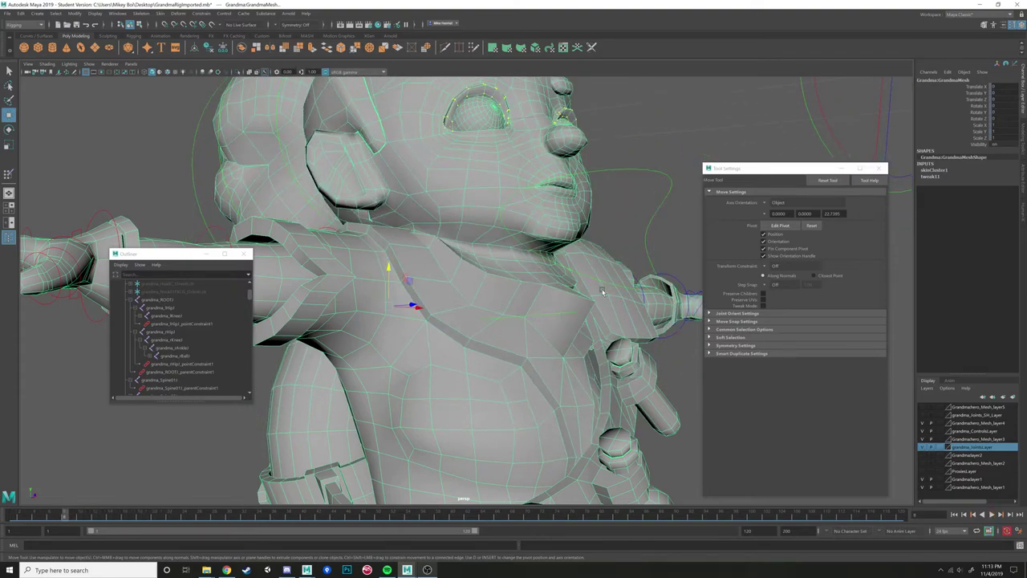
left_click_drag(592, 302, 585, 315, "alt")
left_click_drag(54, 513, 1, 510)
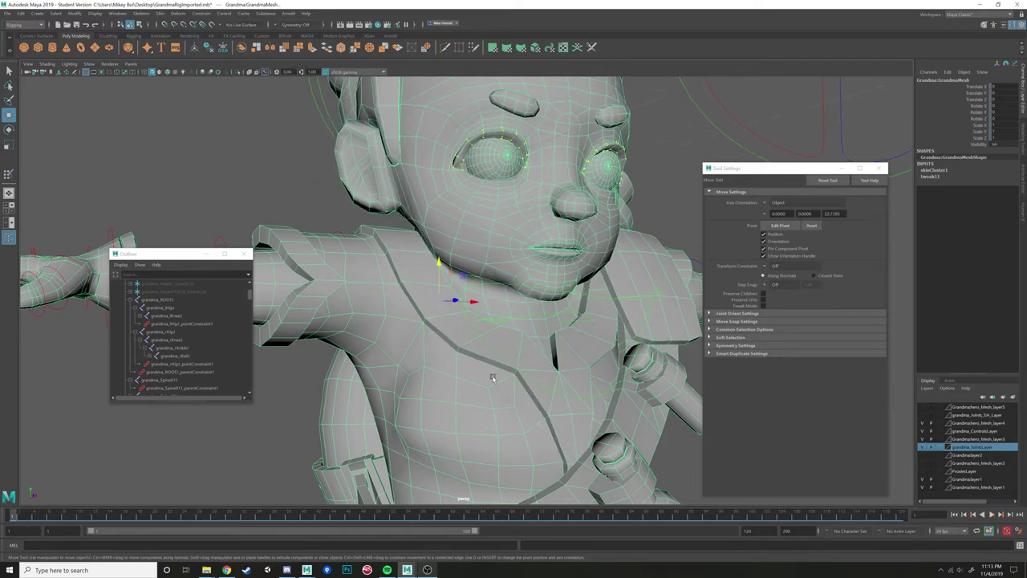
Select the band of faces around the front of the neck, just below the chin, in face mode.
left_click_drag(488, 381, 510, 378, "alt")
right_click_drag(478, 298, 479, 322)
left_click_drag(525, 329, 415, 312, "alt")
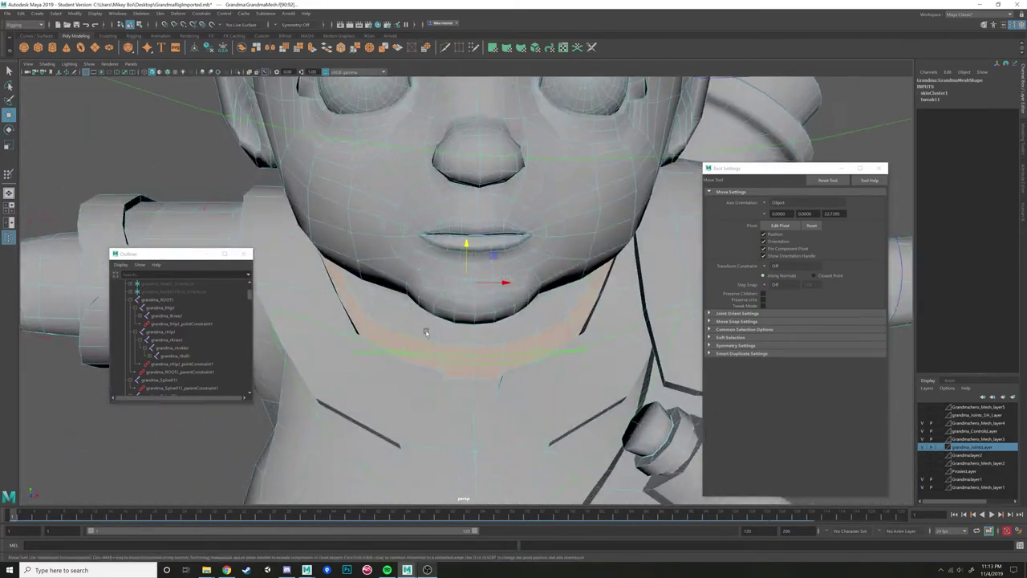
left_click_drag(469, 395, 568, 353, "alt")
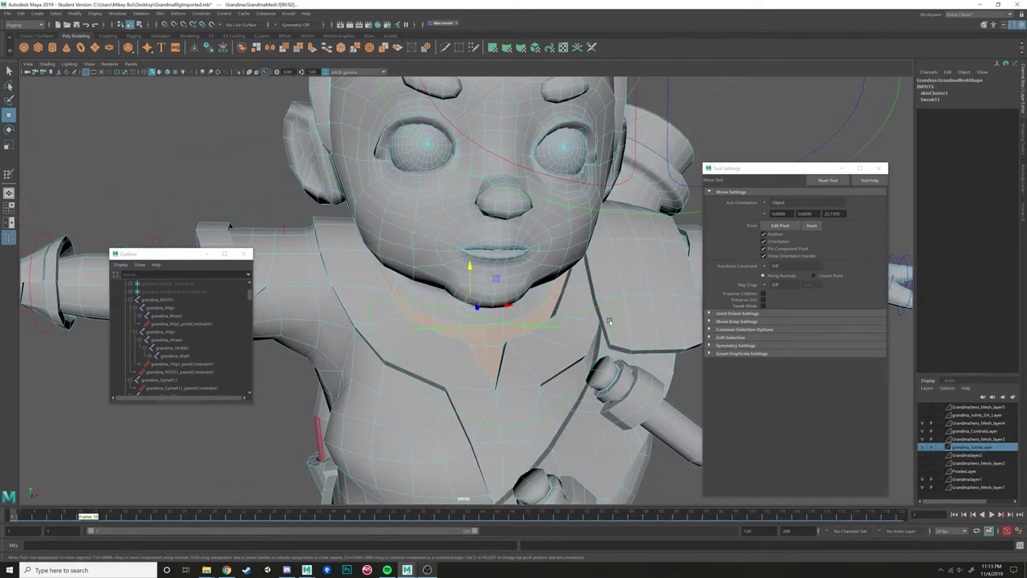
right_click_drag(446, 341, 402, 328)
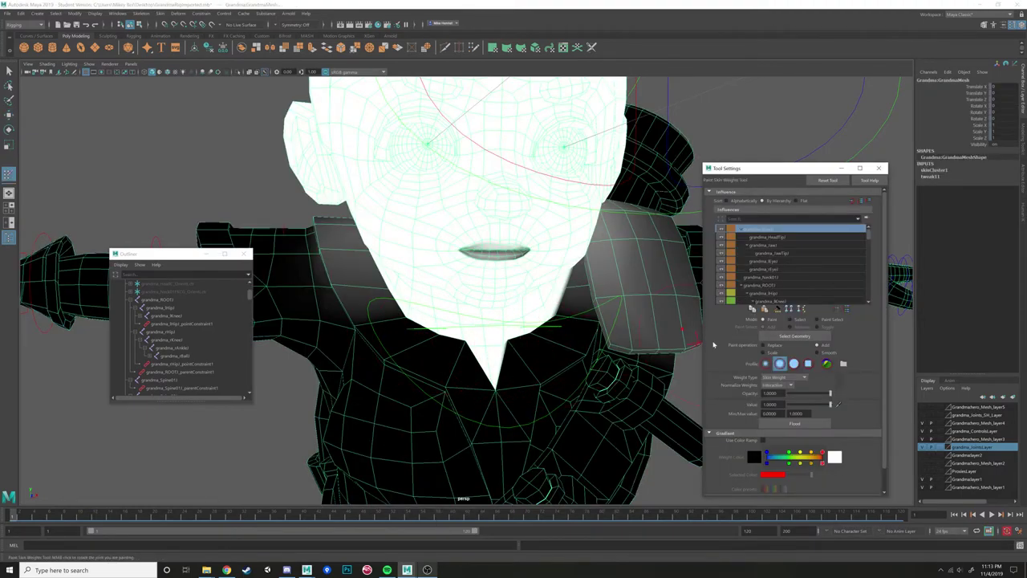
left_click(792, 320)
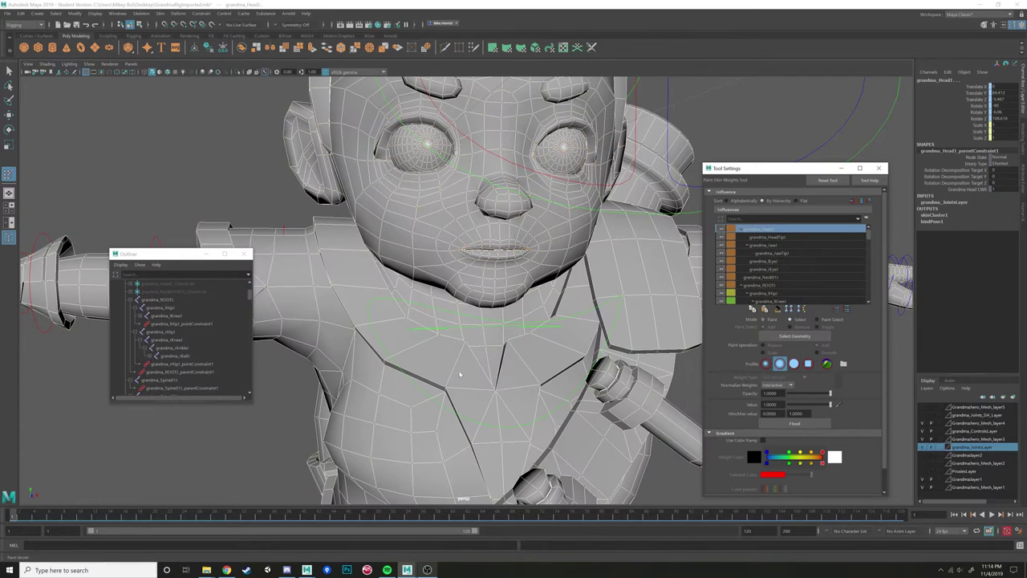
left_click(498, 364)
key("w")
right_click_drag(487, 344, 489, 367)
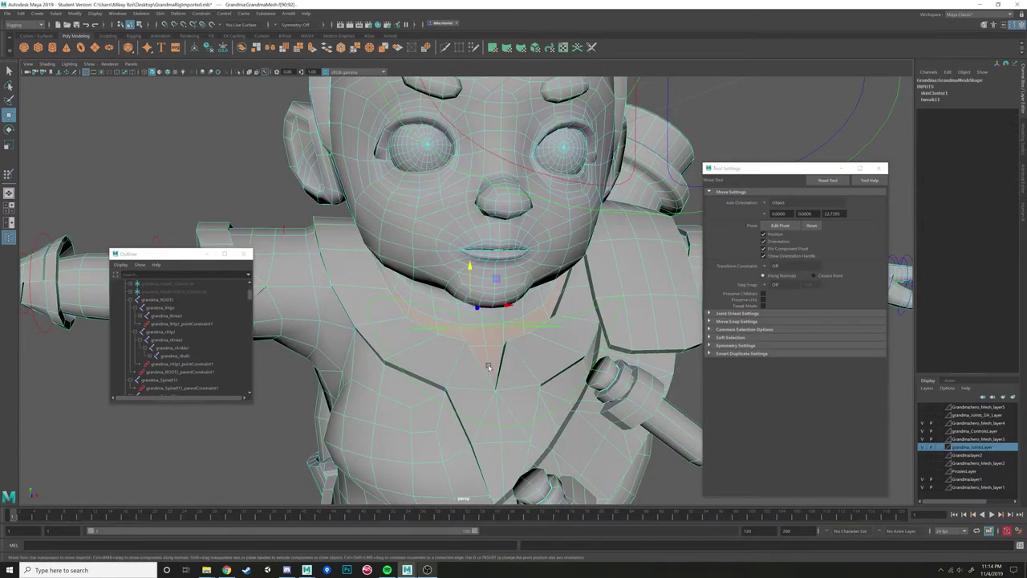
Convert the neck face selection to its vertex perimeter.
right_click(493, 345, "ctrl")
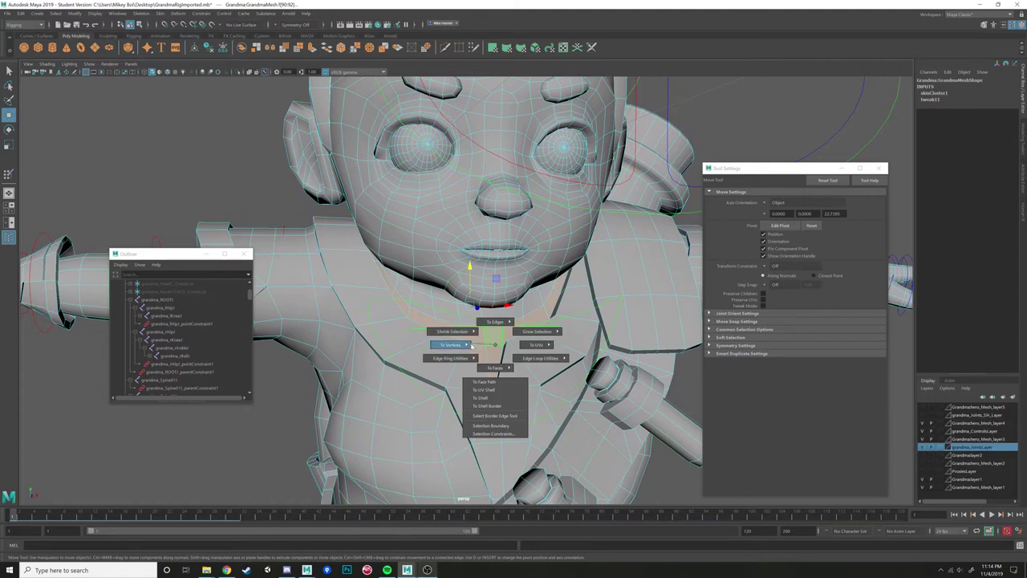
mouse_move(467, 345)
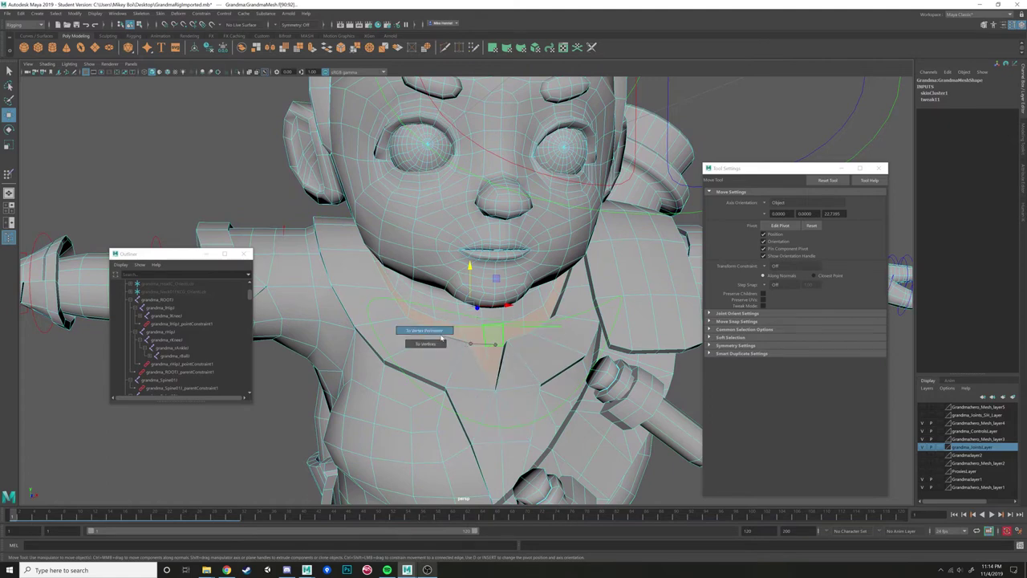
left_click(439, 332)
left_click_drag(434, 347, 457, 410, "alt")
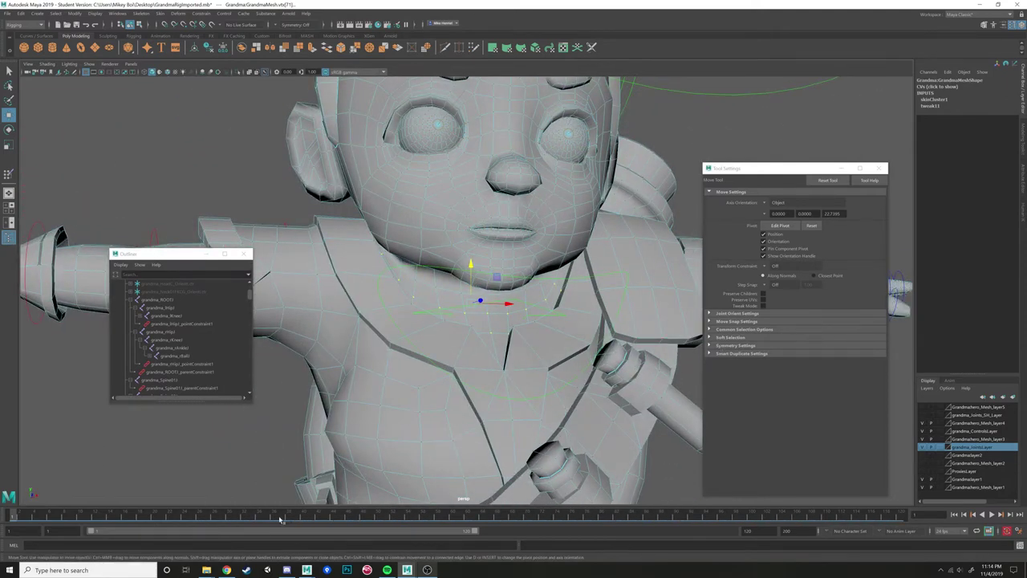
Open Paint Skin Weights on the neck vertex selection with the neck joint as influence, and show joints in the viewport.
right_click(488, 325)
left_click(438, 311)
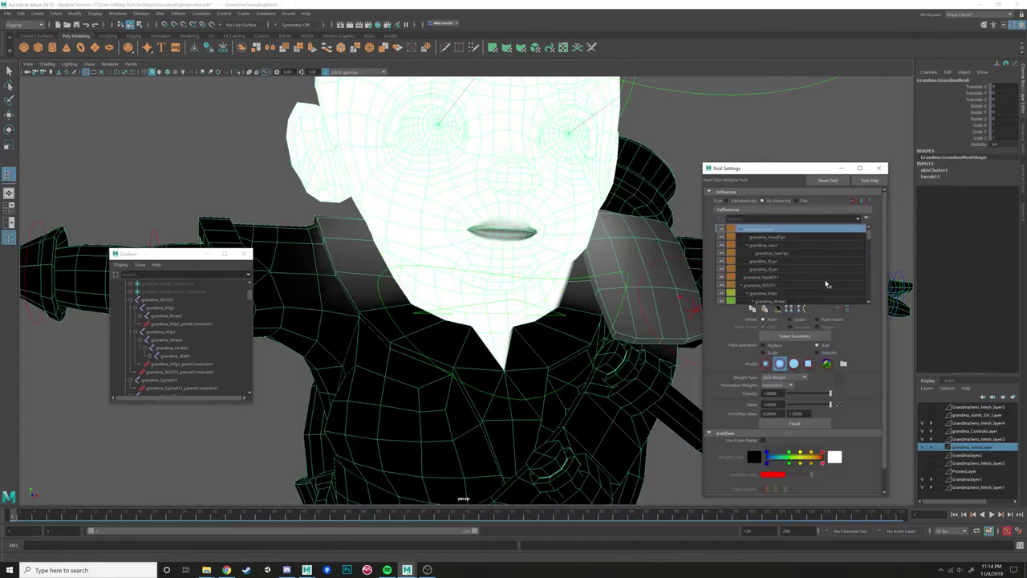
left_click(762, 279)
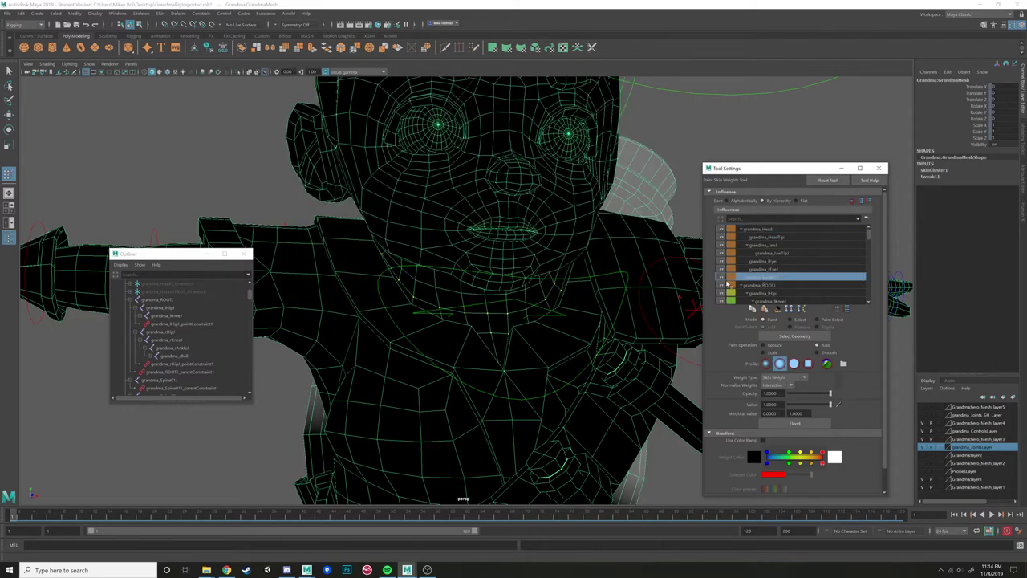
left_click_drag(453, 295, 393, 219, "alt")
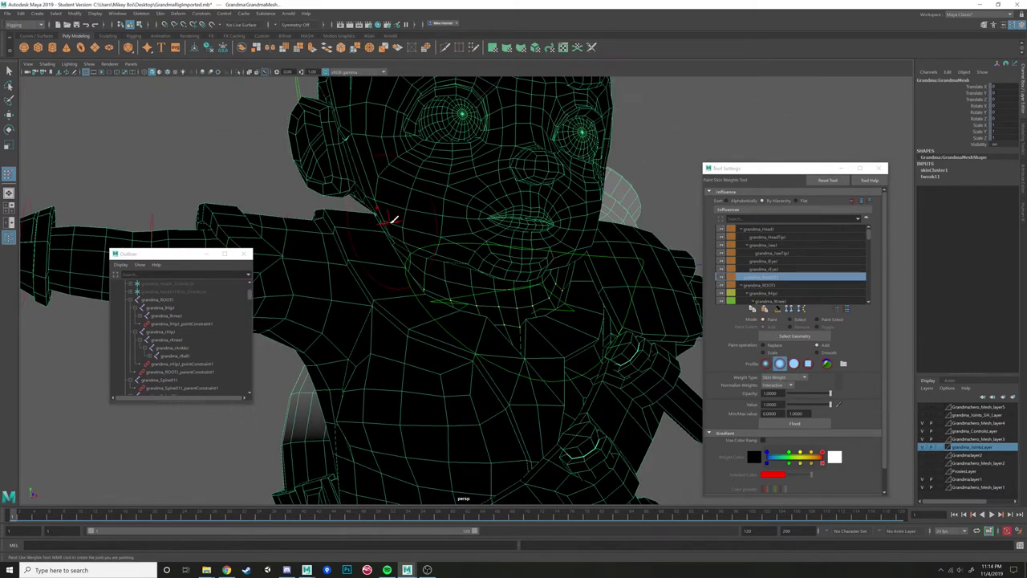
left_click(89, 64)
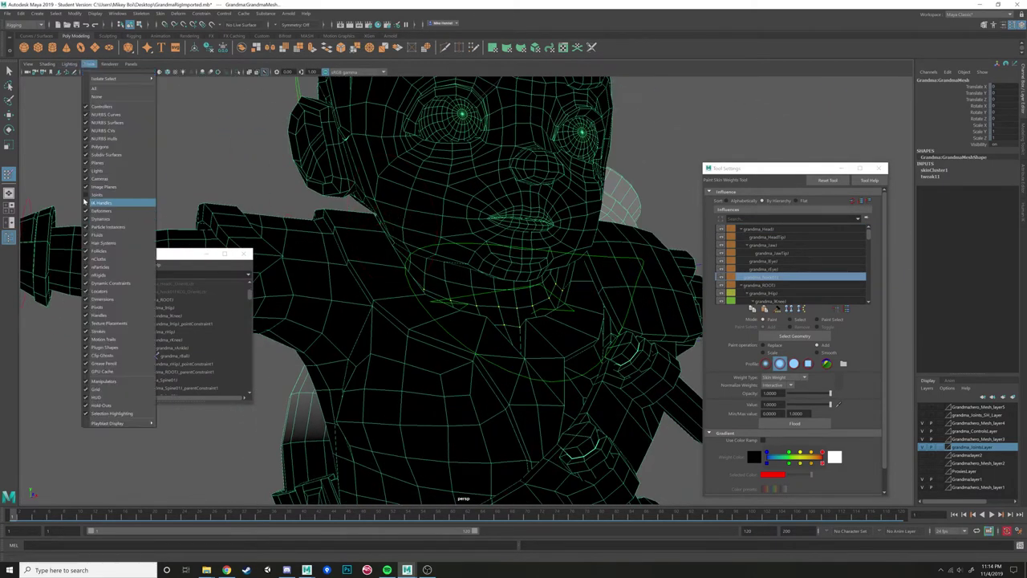
left_click(122, 198)
Flood the selected neck vertices with the neck joint's influence, using the Add operation at value 1.
left_click_drag(464, 269, 455, 197, "alt")
left_click(775, 230)
left_click_drag(561, 241, 518, 233, "alt")
left_click(773, 276)
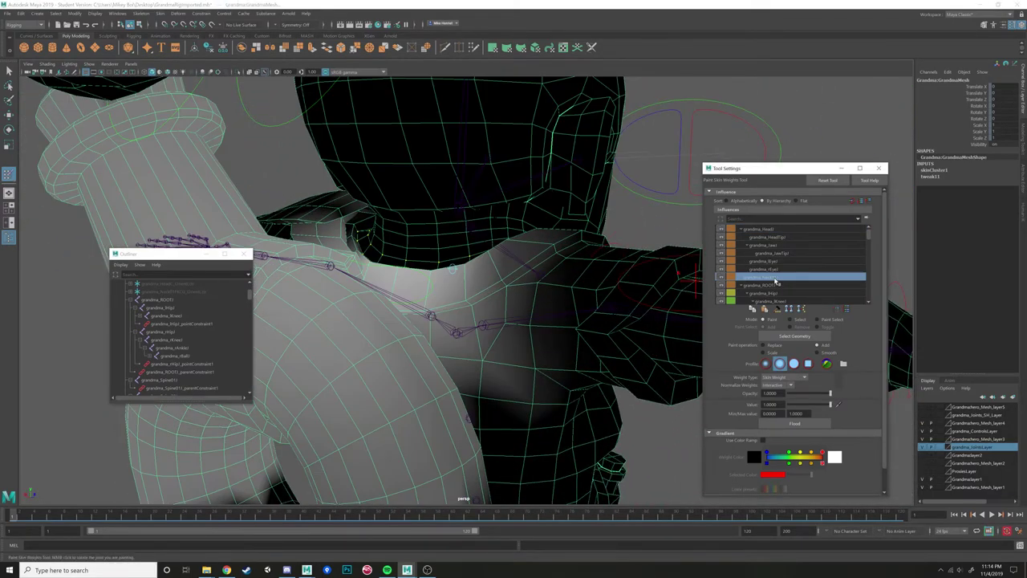
left_click_drag(591, 270, 508, 232, "alt")
left_click_drag(485, 296, 530, 295, "alt")
left_click(783, 425)
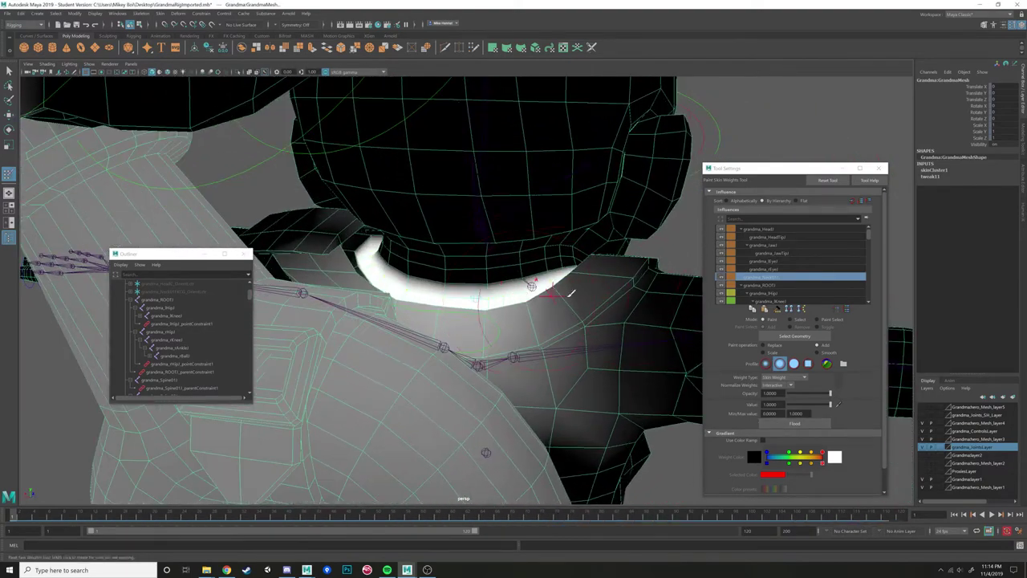
Scrub the animation from frame 1 and compare the grandma_Head and neck joint influences around the neck.
mouse_move(23, 515)
left_mouse_down()
mouse_move(100, 512)
mouse_move(92, 504)
mouse_move(116, 499)
mouse_move(201, 501)
mouse_move(17, 487)
left_mouse_up()
left_click_drag(509, 321, 561, 311, "alt")
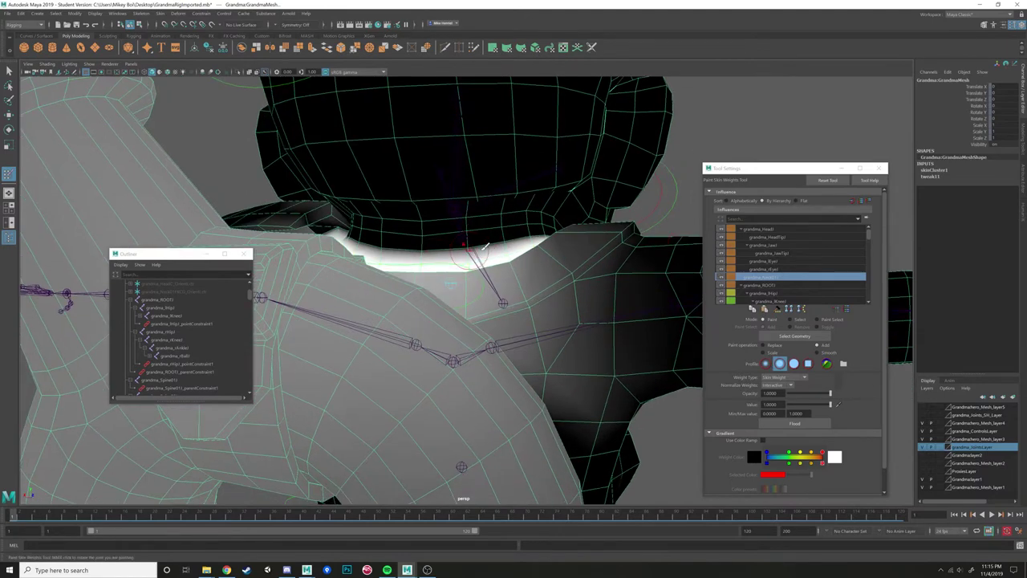
left_click(770, 270)
left_click(771, 277)
left_click(767, 231)
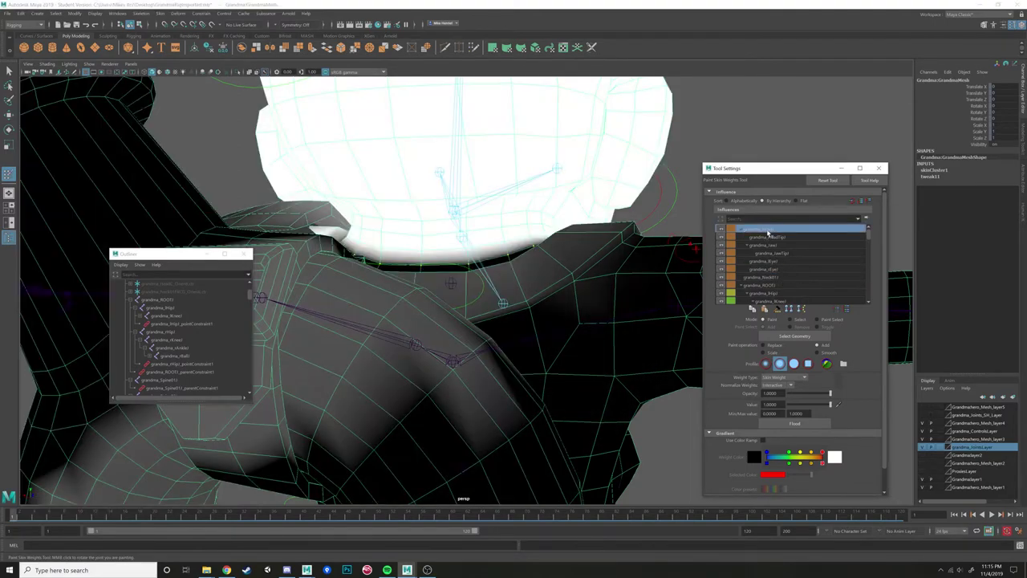
left_click(770, 277)
left_click_drag(551, 240, 398, 255, "alt")
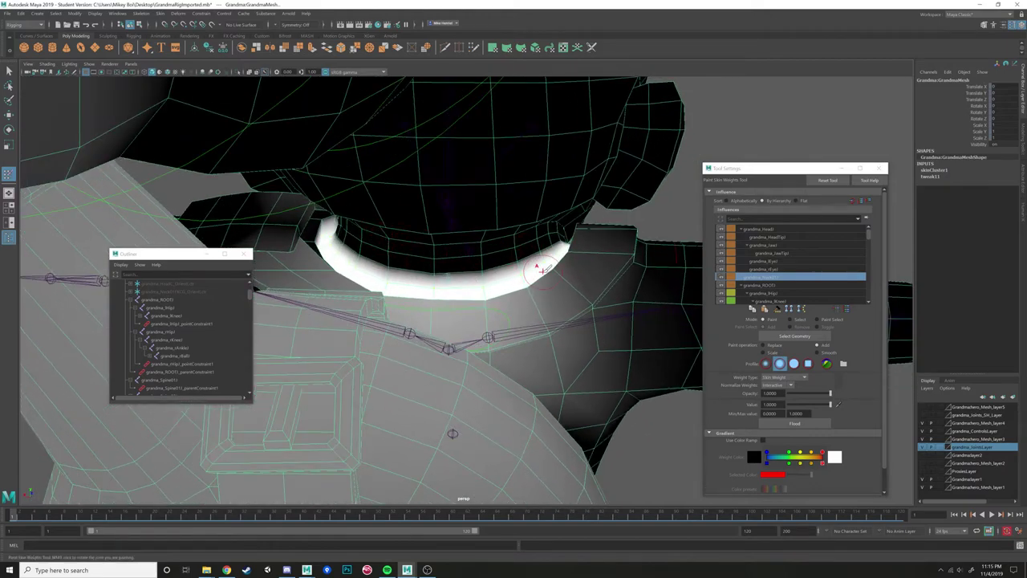
left_click_drag(526, 283, 444, 299, "alt")
left_click_drag(529, 376, 583, 370, "alt")
Lock the weights of all influences except grandma_Head and the neck joint, and make the neck joint the active influence.
left_click(773, 230)
left_click(768, 278)
left_click(746, 286)
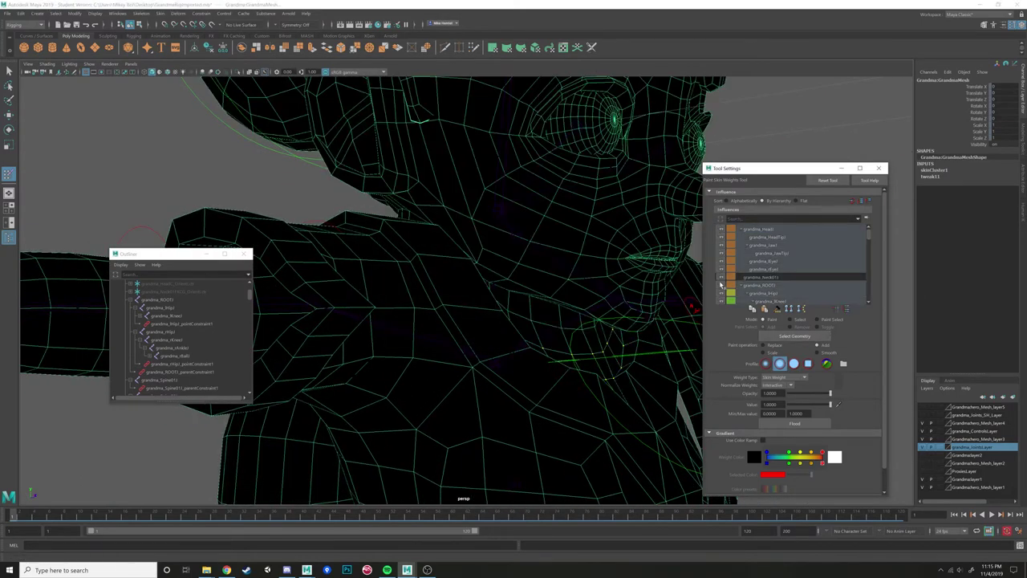
left_click(760, 278)
left_click(761, 229)
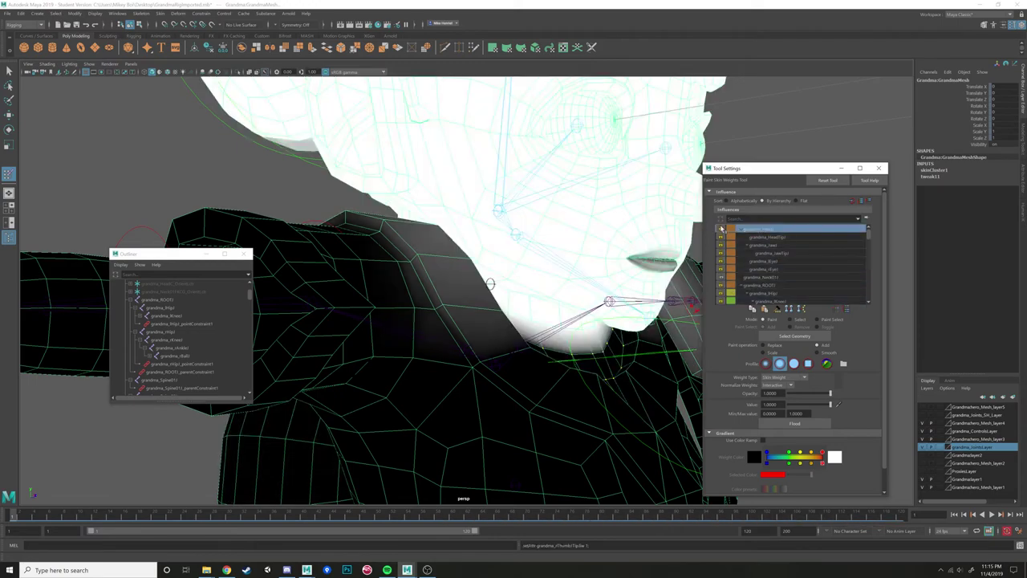
left_click(768, 277)
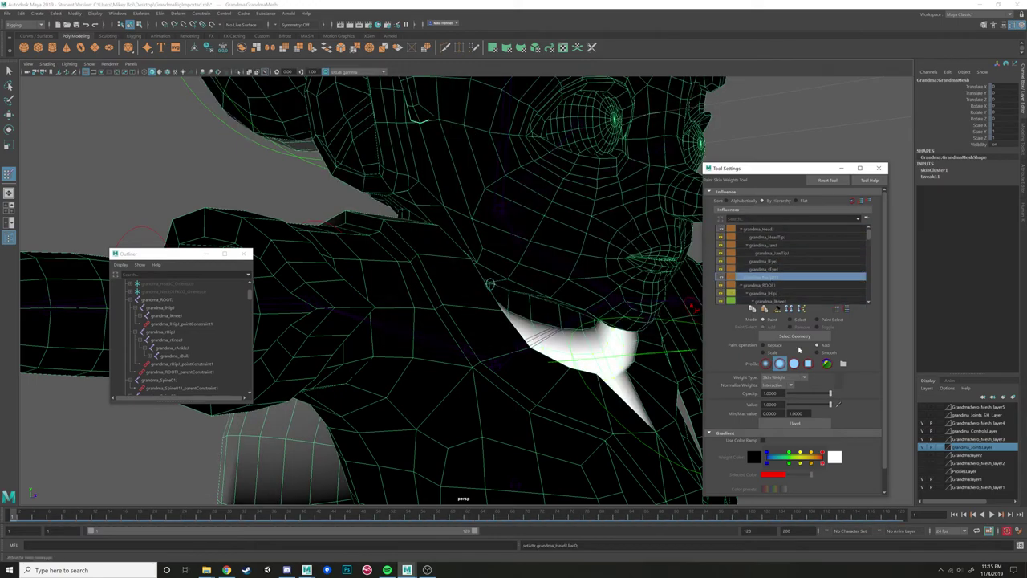
Set the paint operation to Smooth, and change it to Replace.
left_click_drag(629, 353, 690, 337, "alt")
left_click(824, 346)
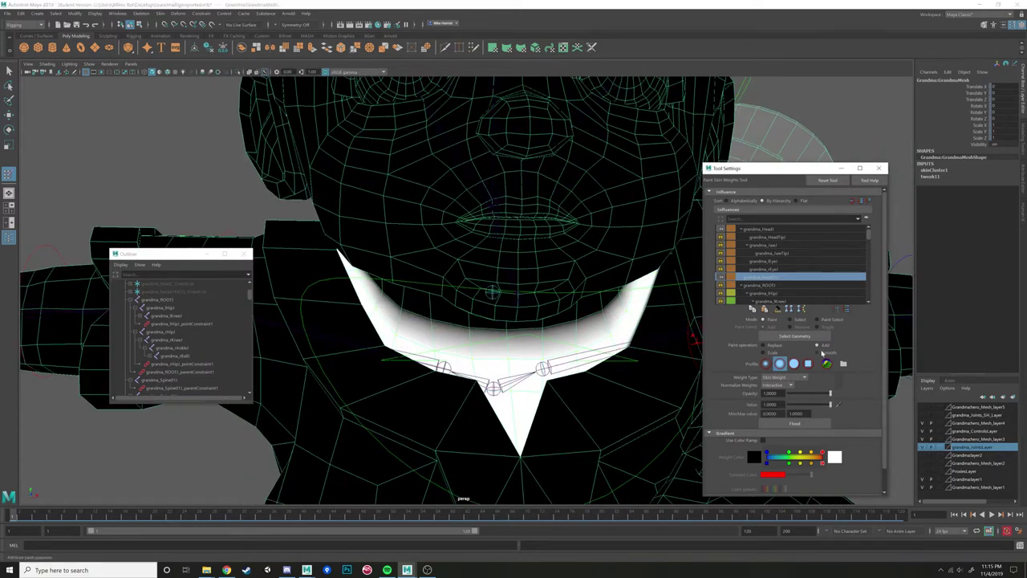
left_click(827, 354)
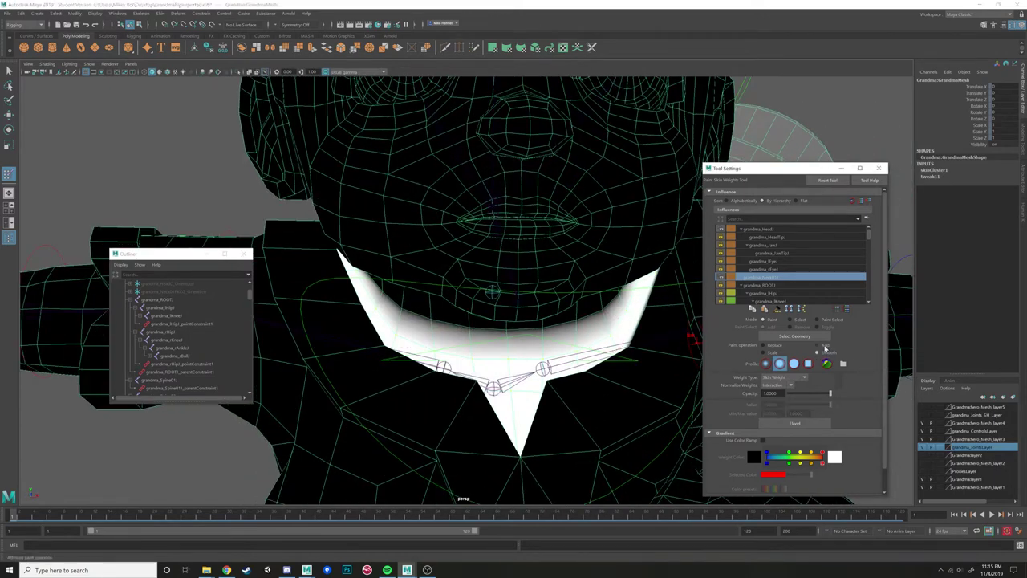
left_click(765, 346)
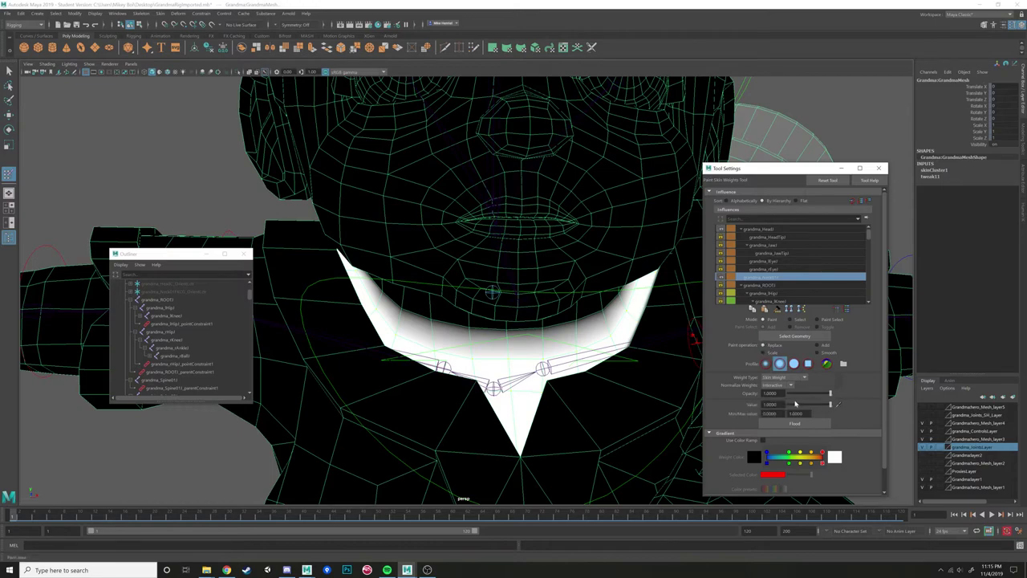
Examine the neck joint's weights from the front and side of the whole character and close to the collar.
left_click_drag(575, 335, 648, 327, "alt")
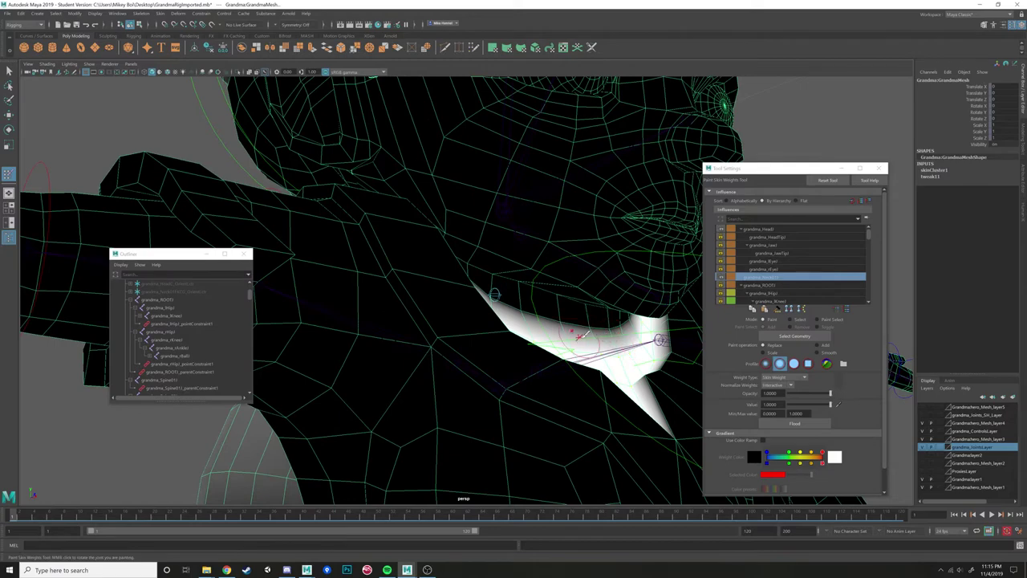
key("f")
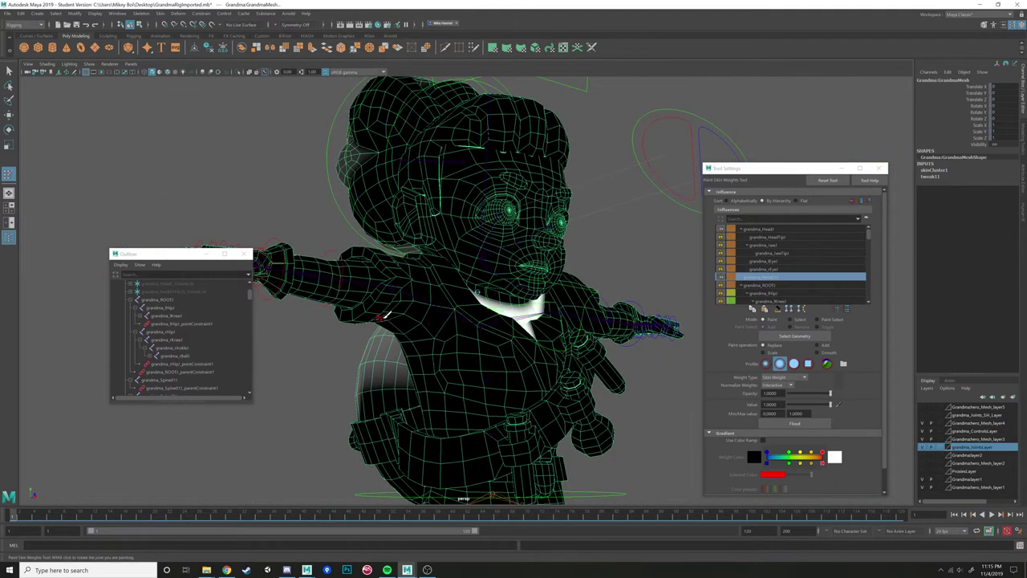
left_click_drag(359, 275, 405, 306, "alt")
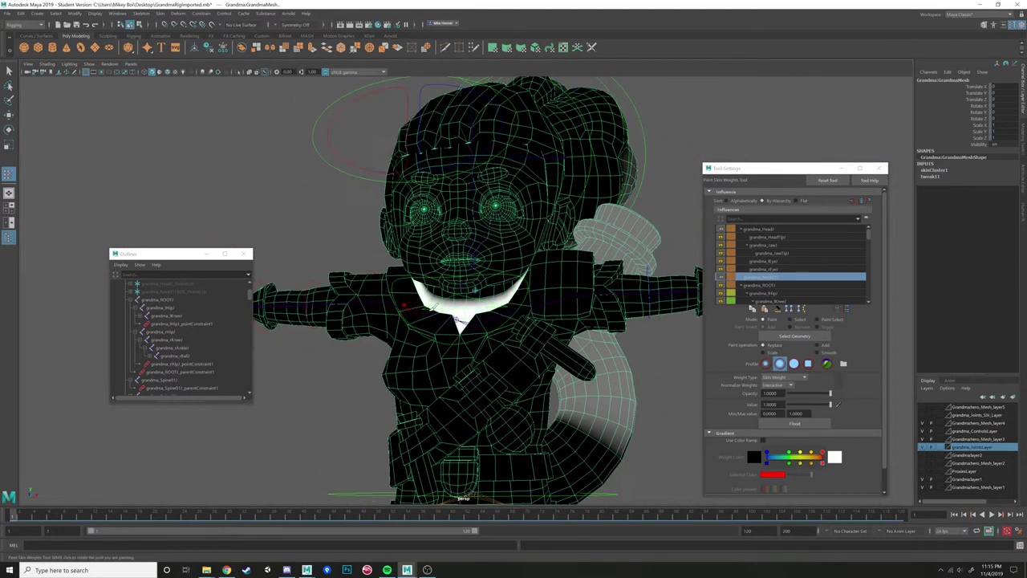
left_click_drag(640, 289, 654, 302, "alt")
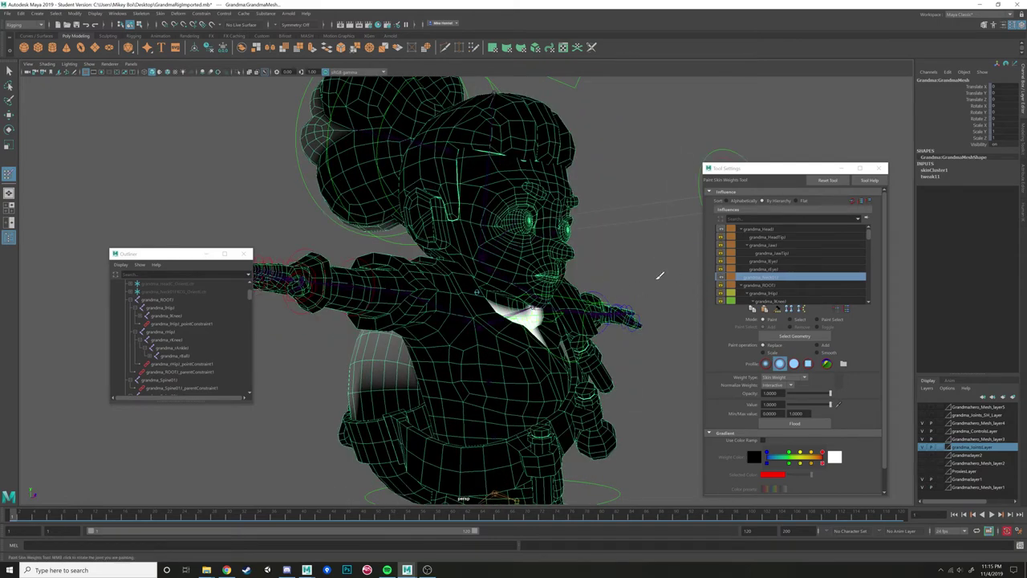
left_click_drag(610, 281, 702, 295, "alt")
scroll(622, 310, "up", 4)
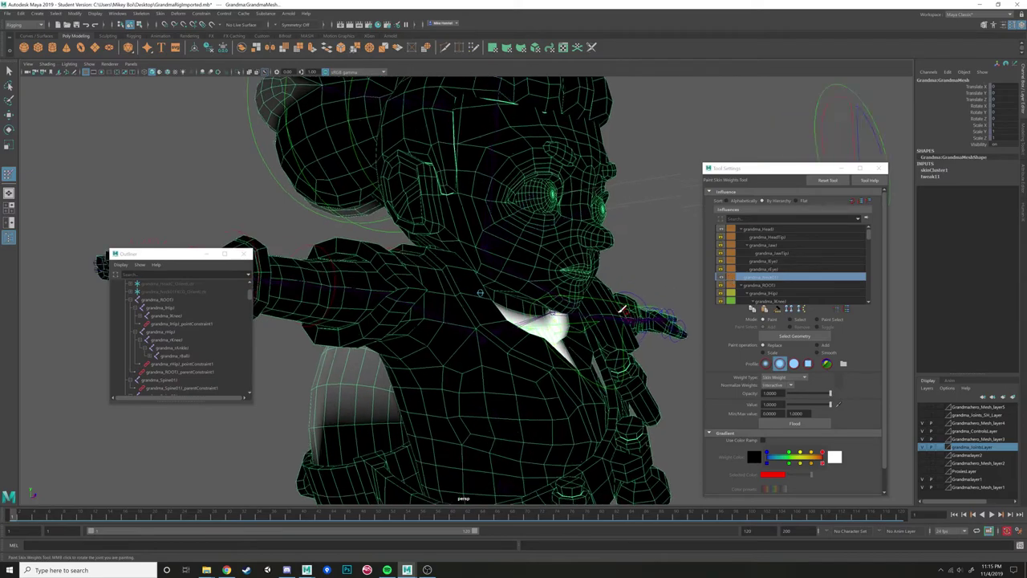
left_click_drag(599, 319, 491, 278, "alt")
scroll(567, 317, "up", 2)
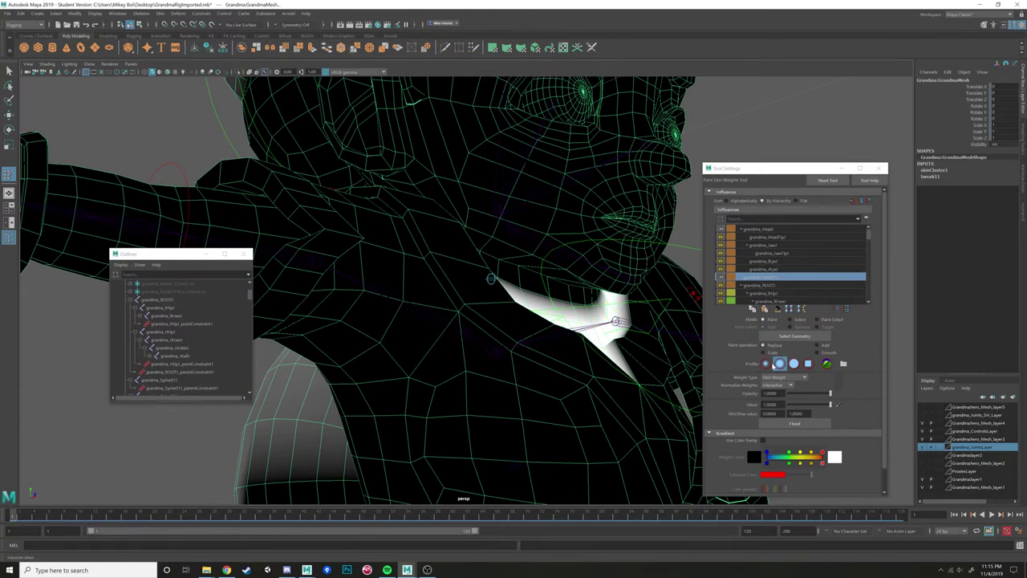
Set the paint operation to Smooth and turn on the color ramp for the weight display.
left_click(816, 353)
mouse_move(513, 291)
left_mouse_down("alt")
mouse_move(525, 317)
mouse_move(557, 338)
left_mouse_up("alt")
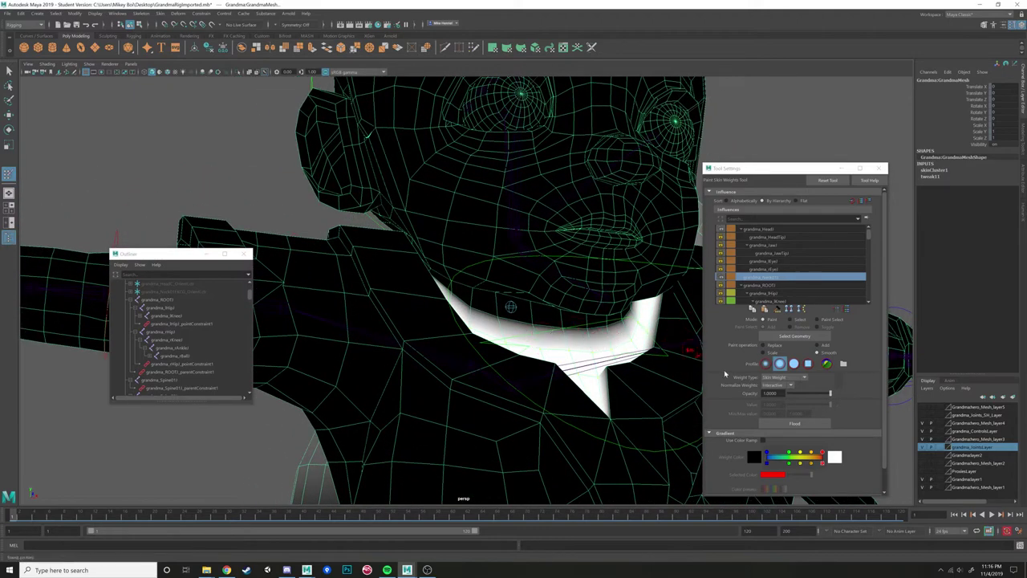
left_click(764, 441)
left_click_drag(567, 340, 554, 329, "alt")
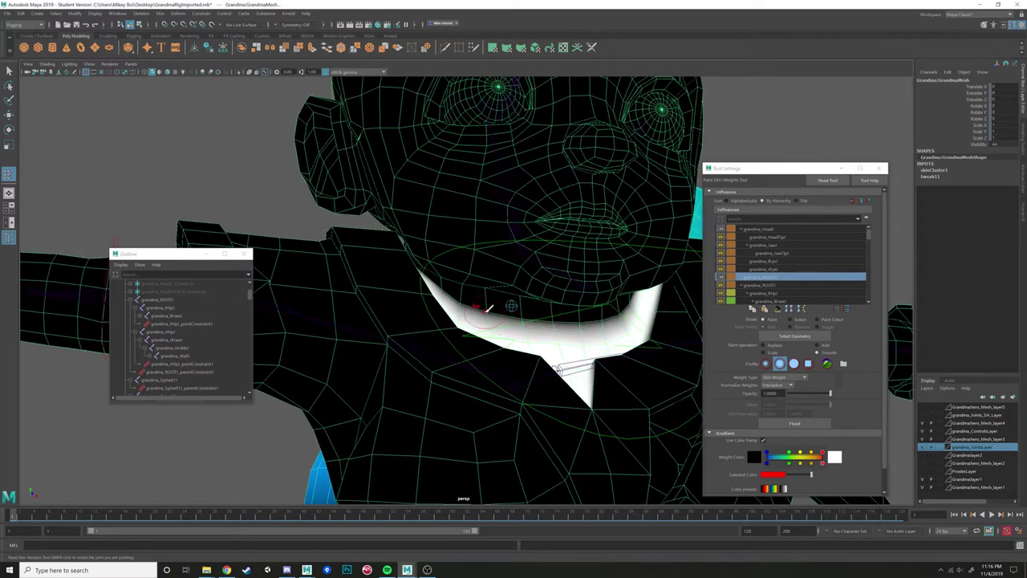
left_click_drag(564, 322, 554, 307, "alt")
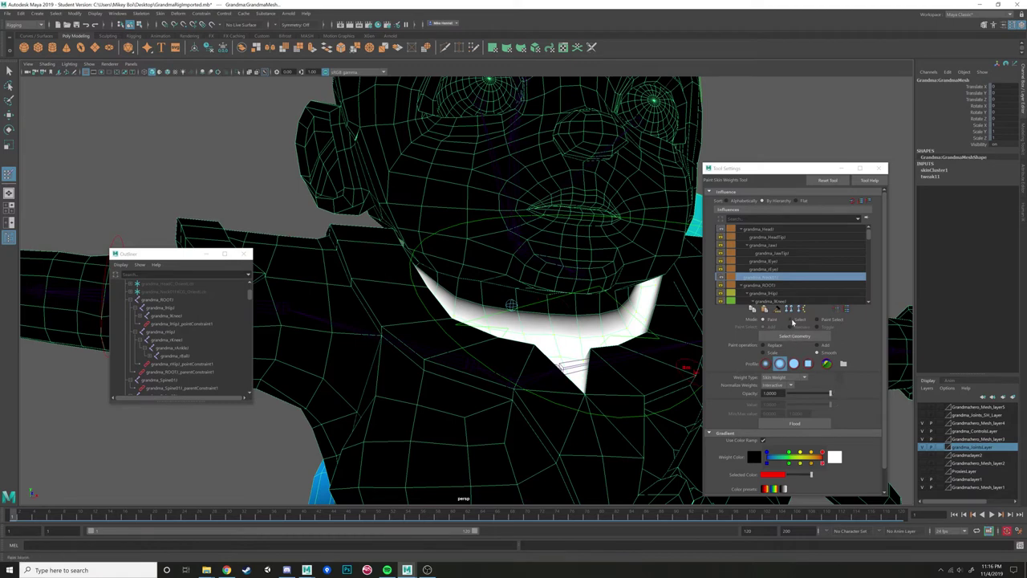
left_click(792, 321)
right_click_drag(554, 323, 568, 311)
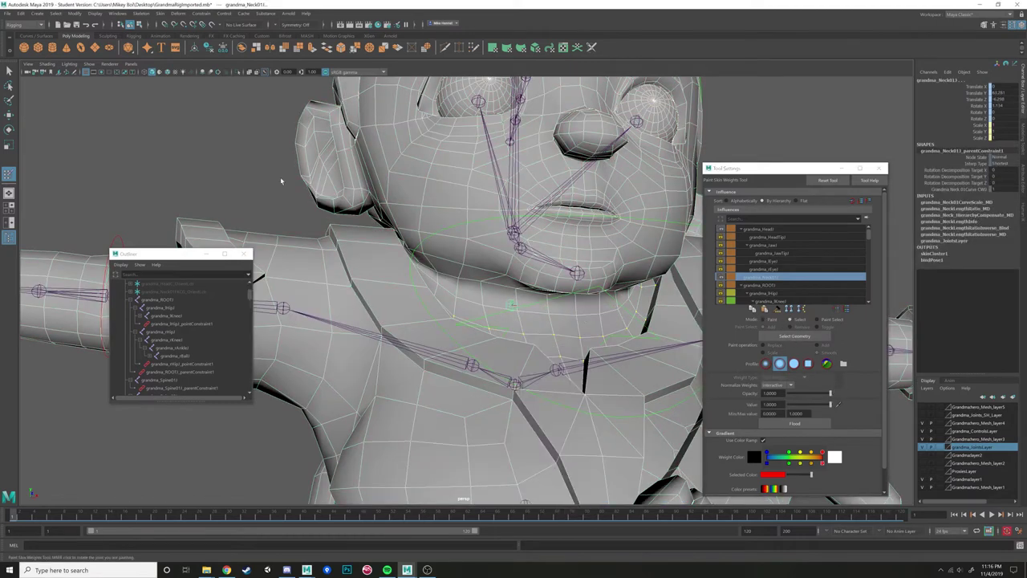
left_click(402, 213)
left_click(763, 319)
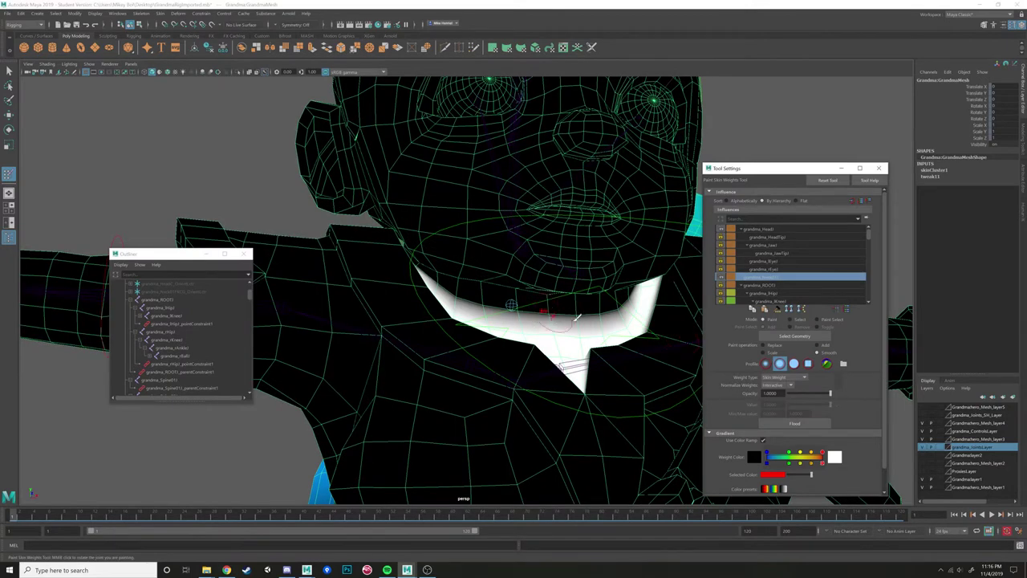
left_click(800, 320)
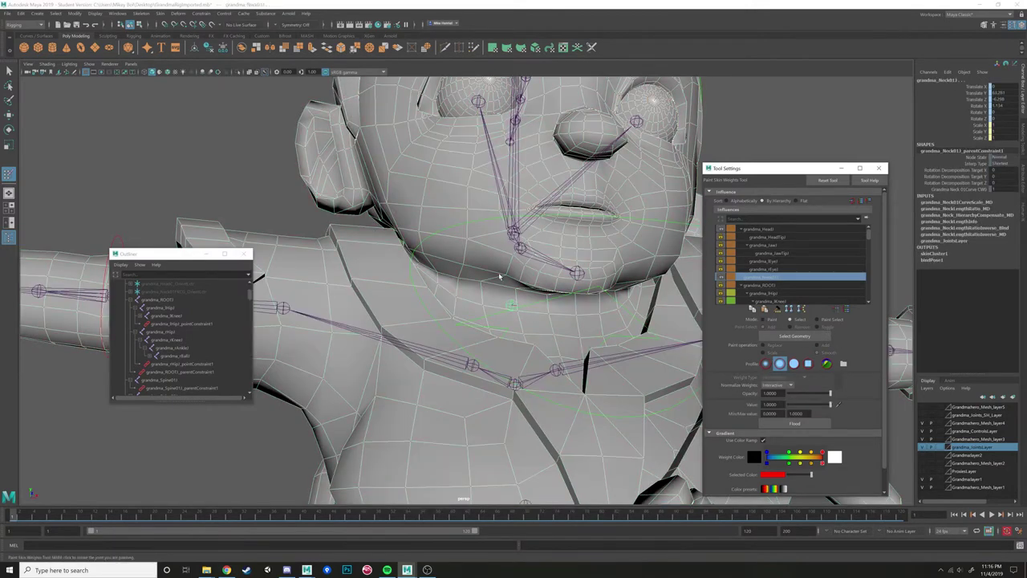
left_click(392, 154)
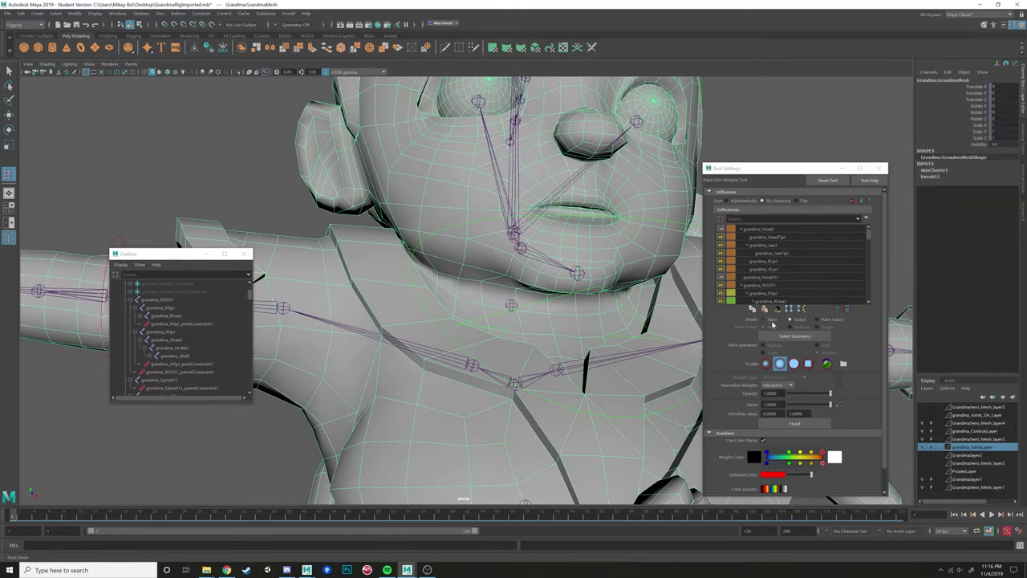
left_click(763, 319)
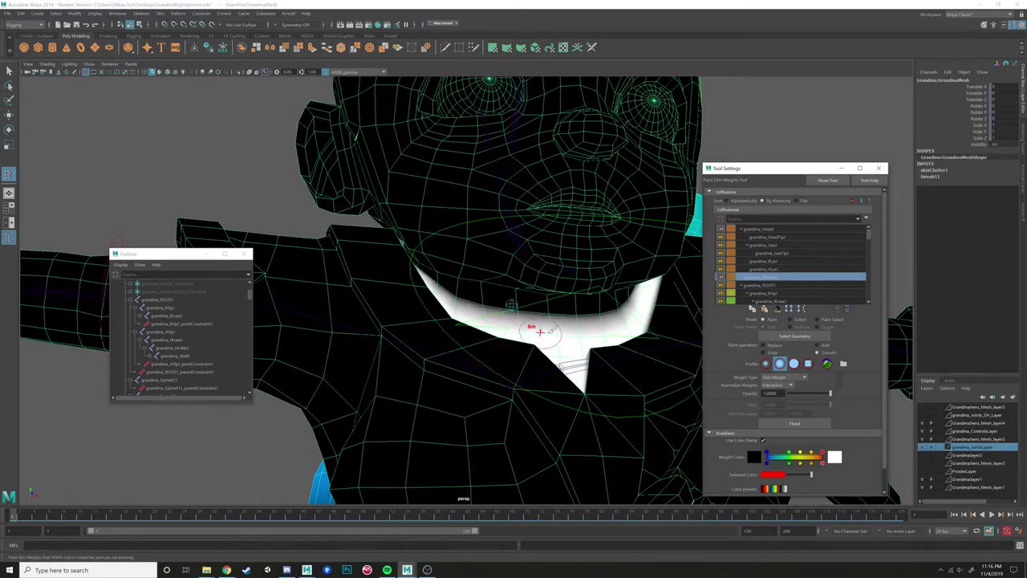
mouse_move(588, 313)
left_mouse_down("alt")
mouse_move(602, 309)
mouse_move(519, 306)
mouse_move(431, 278)
mouse_move(504, 306)
left_mouse_up("alt")
key("ctrl+z")
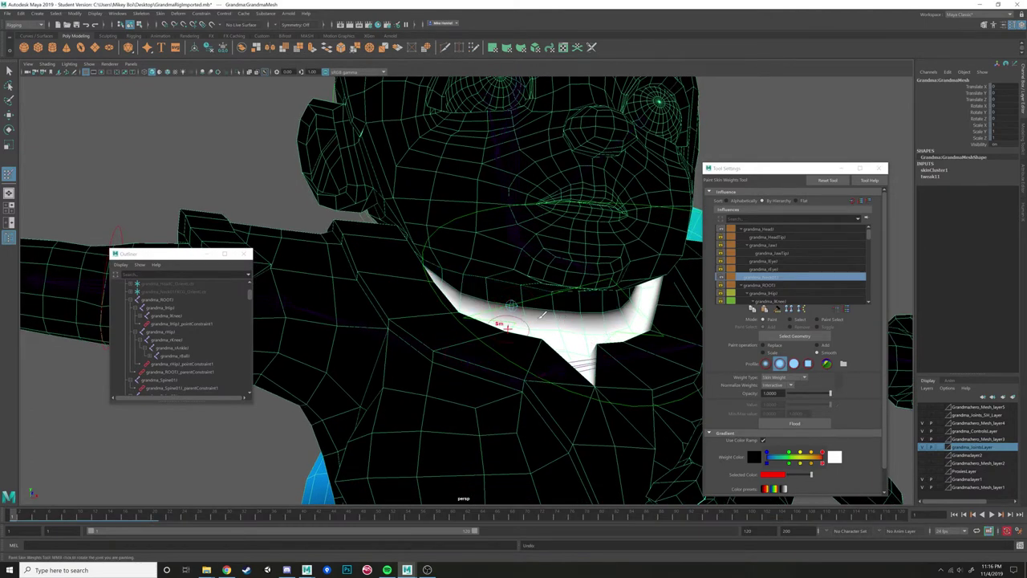
Move to frame 11 and smooth the neck joint's weights across the upper front of the neck, beneath the chin.
left_click_drag(20, 518, 89, 510)
left_click_drag(387, 318, 358, 338, "alt")
mouse_move(600, 300)
left_mouse_down("alt")
mouse_move(634, 293)
mouse_move(546, 271)
mouse_move(460, 268)
left_mouse_up("alt")
left_click_drag(636, 271, 458, 264, "alt")
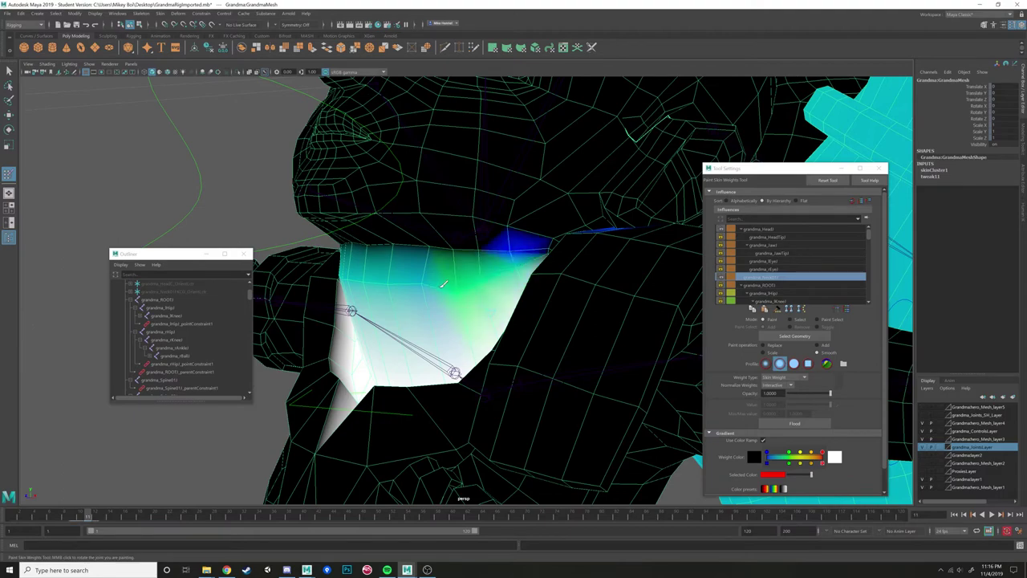
mouse_move(473, 285)
left_mouse_down("alt")
mouse_move(530, 291)
mouse_move(621, 277)
mouse_move(461, 258)
mouse_move(648, 264)
mouse_move(578, 270)
mouse_move(517, 252)
mouse_move(603, 257)
mouse_move(438, 252)
mouse_move(533, 257)
mouse_move(454, 248)
left_mouse_up("alt")
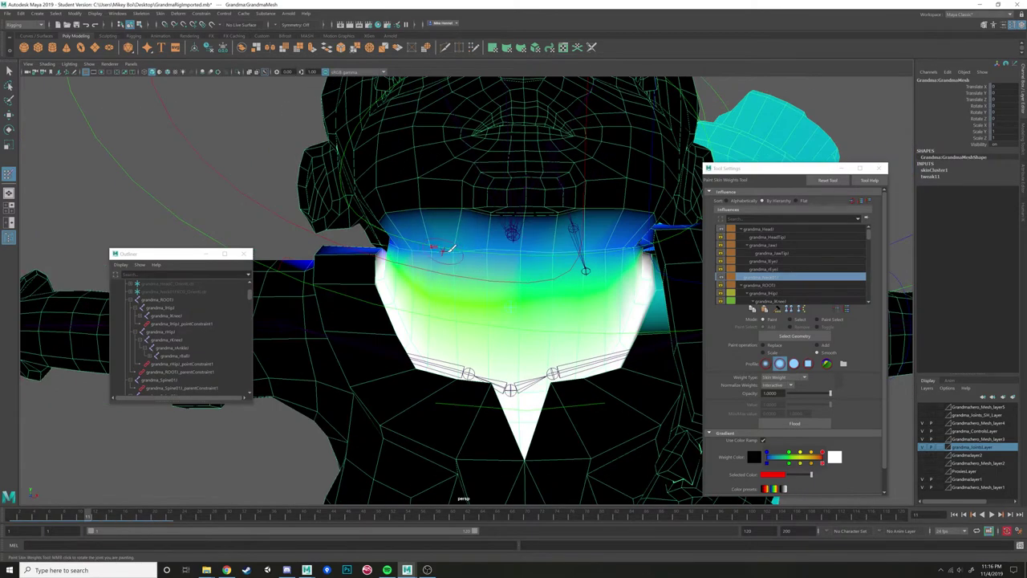
Try smoothing the neck joint's weights at the lower front centre of the neck, and undo the stroke.
mouse_move(520, 254)
left_mouse_down("alt")
mouse_move(553, 251)
mouse_move(452, 238)
mouse_move(504, 252)
mouse_move(491, 269)
mouse_move(500, 295)
mouse_move(481, 290)
mouse_move(522, 305)
mouse_move(551, 332)
mouse_move(522, 305)
mouse_move(587, 319)
mouse_move(567, 333)
mouse_move(518, 337)
mouse_move(528, 348)
left_mouse_up("alt")
key("ctrl+z")
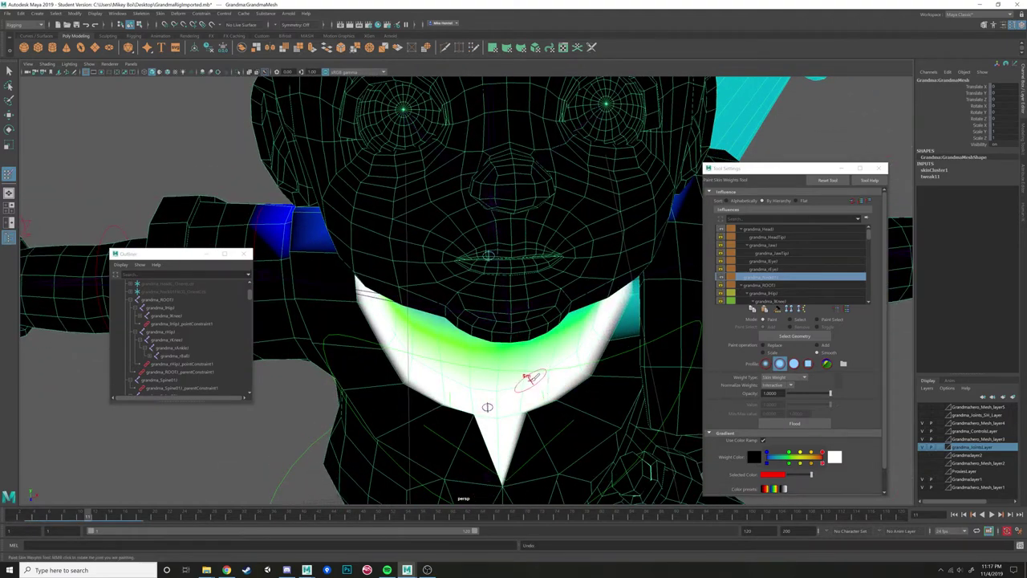
mouse_move(511, 386)
left_mouse_down()
mouse_move(529, 365)
mouse_move(433, 373)
mouse_move(491, 376)
left_mouse_up()
key("ctrl+z")
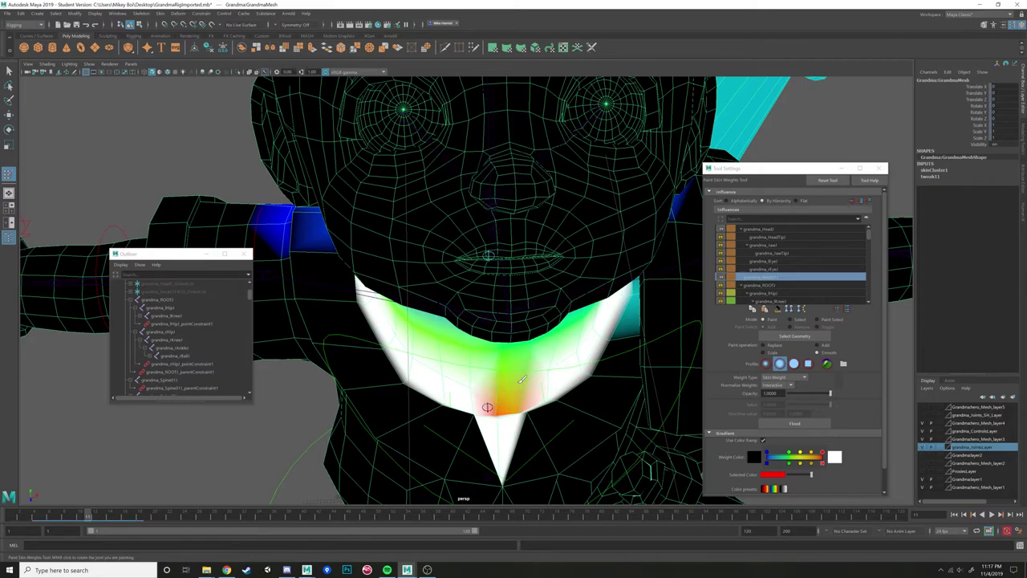
left_click_drag(519, 379, 642, 384, "alt")
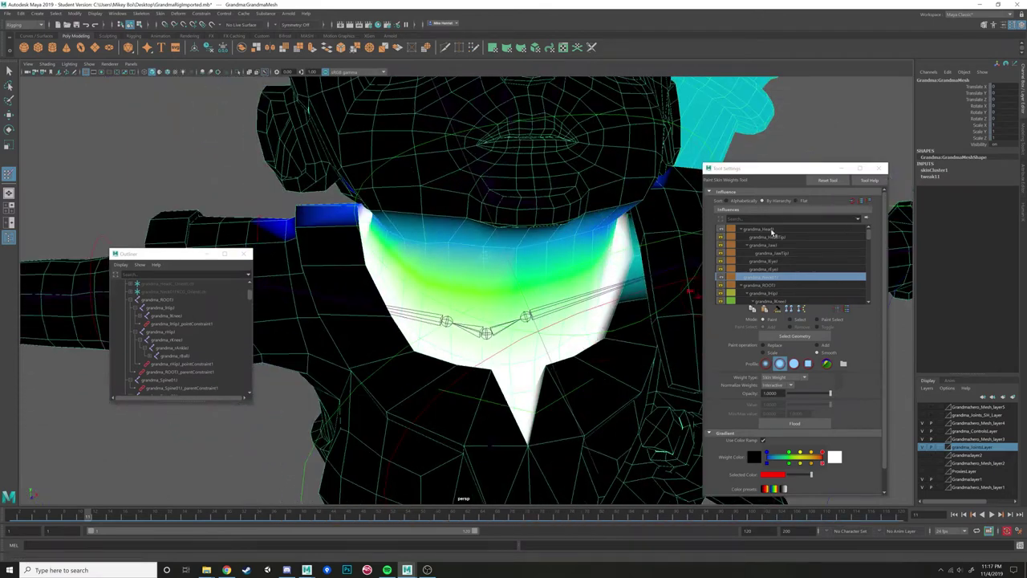
Try smoothing the head and neck joints' weights on the lower front of the neck, and undo each stroke.
left_click(758, 229)
mouse_move(522, 337)
left_mouse_down()
mouse_move(533, 345)
mouse_move(574, 329)
left_mouse_up()
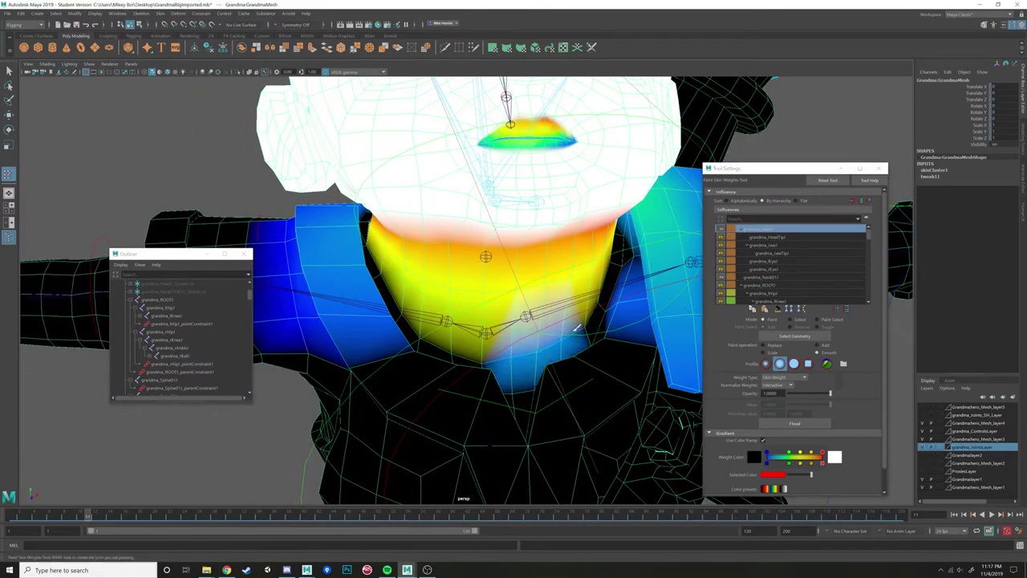
key("ctrl+z")
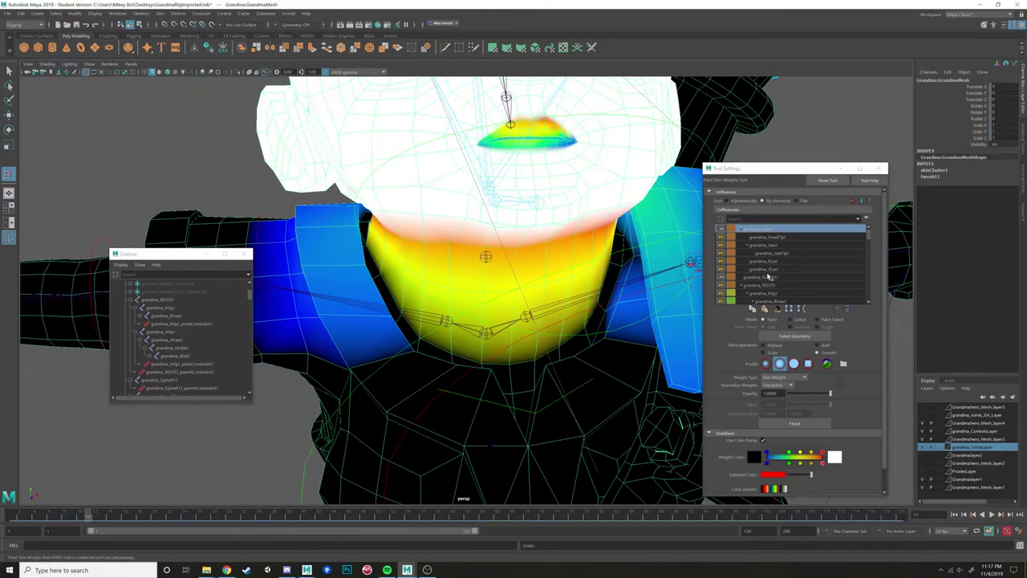
left_click(768, 277)
mouse_move(598, 322)
left_mouse_down("alt")
mouse_move(499, 369)
mouse_move(593, 325)
left_mouse_up("alt")
key("ctrl+z")
Smooth the head joint's weights across the lower front of the neck and up both of its sides.
left_click(772, 229)
mouse_move(532, 361)
left_mouse_down()
mouse_move(490, 369)
mouse_move(582, 329)
mouse_move(606, 293)
mouse_move(588, 325)
mouse_move(599, 300)
mouse_move(554, 317)
mouse_move(579, 329)
mouse_move(500, 360)
mouse_move(419, 346)
mouse_move(390, 318)
mouse_move(446, 325)
left_mouse_up()
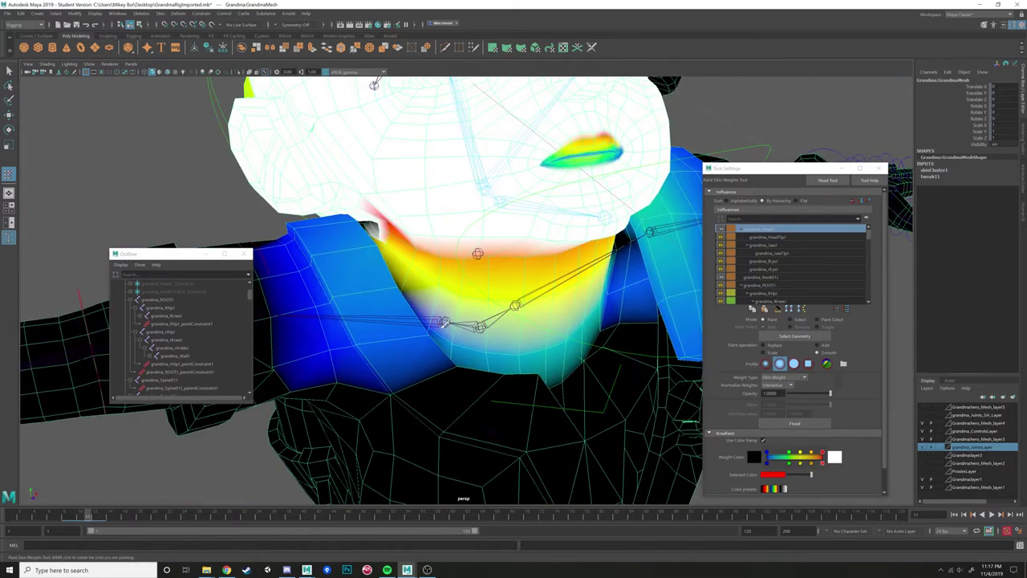
left_click_drag(411, 288, 378, 240, "alt")
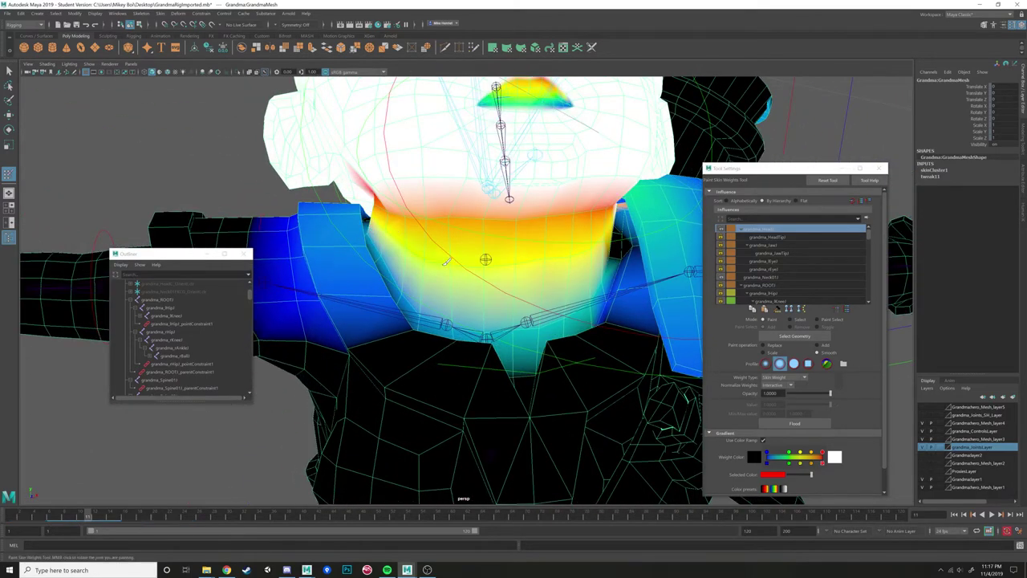
mouse_move(598, 261)
left_mouse_down("alt")
mouse_move(566, 257)
mouse_move(578, 264)
left_mouse_up("alt")
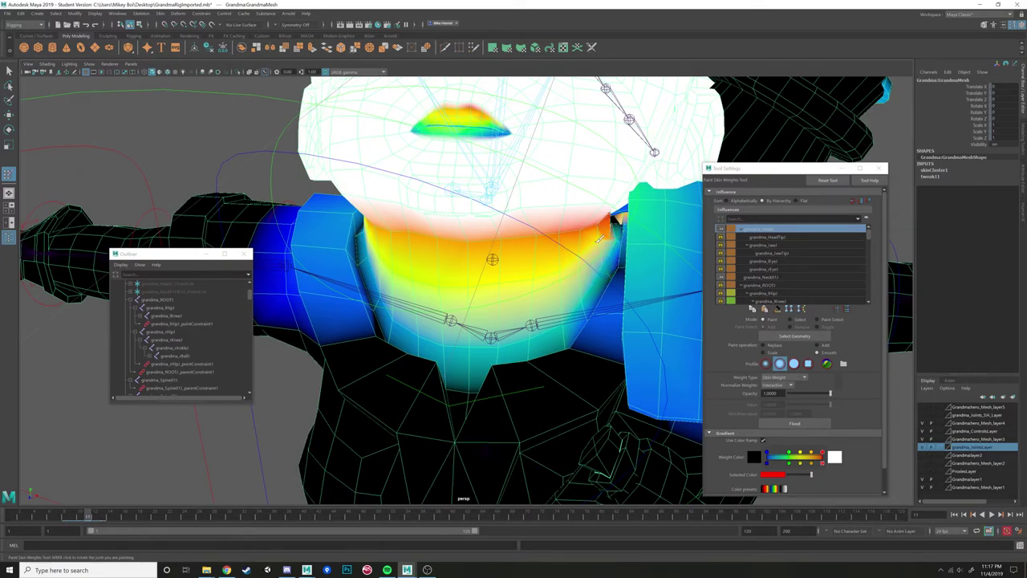
Smooth the neck joint's weights along the side edge of the neck beside the shoulder strap.
left_click(754, 278)
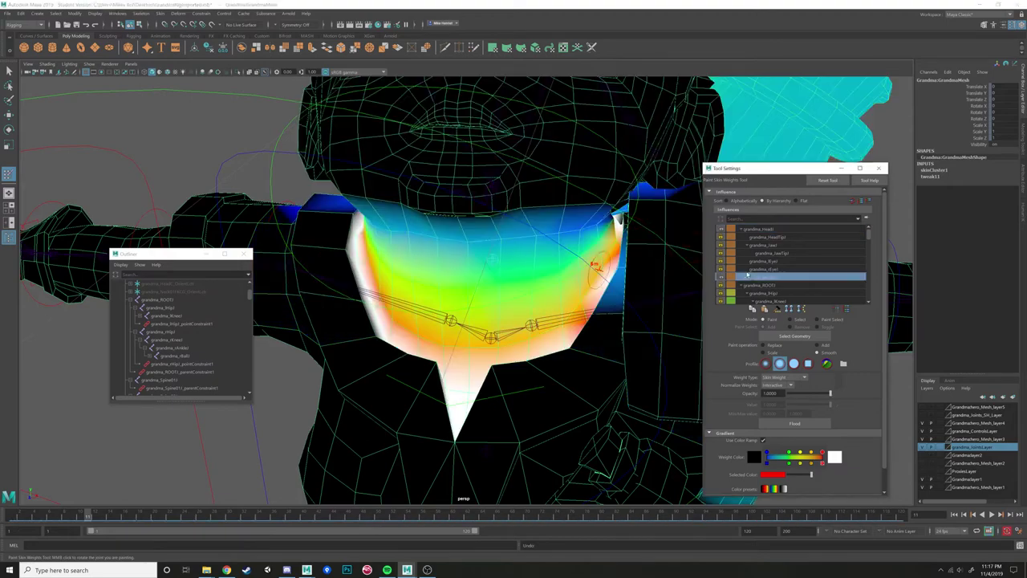
left_click_drag(610, 225, 611, 226)
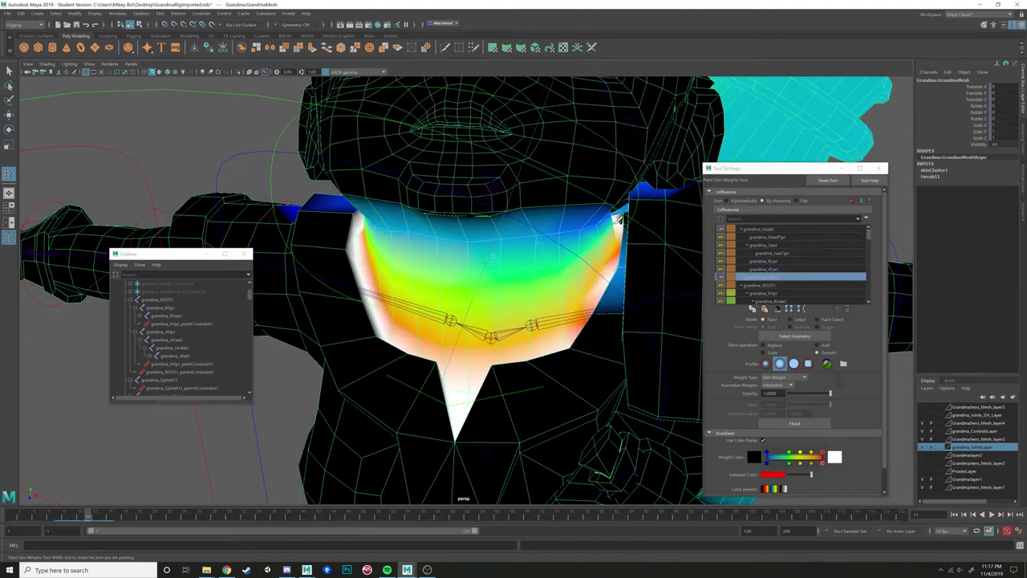
left_click_drag(630, 273, 555, 258, "alt")
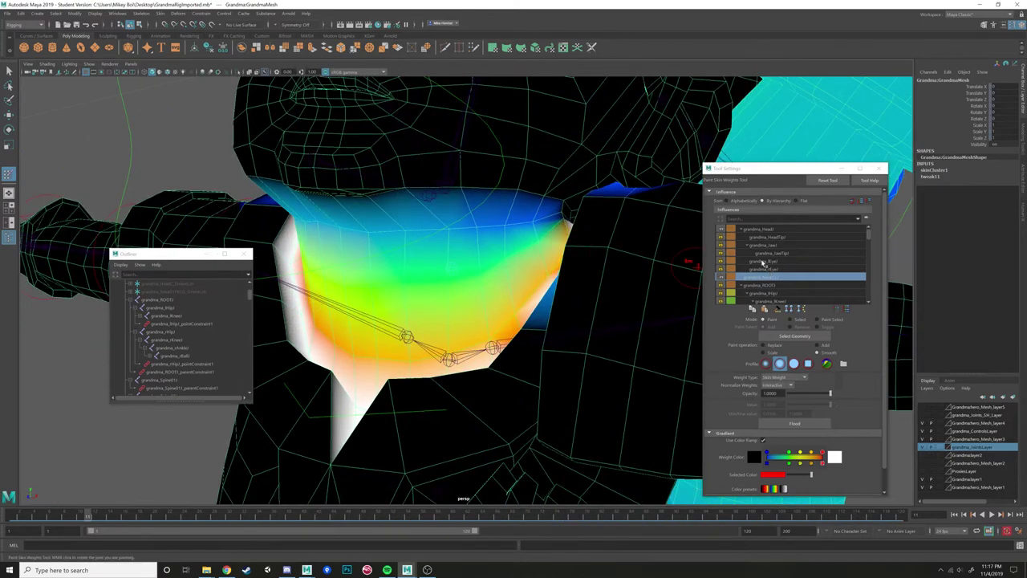
Try smoothing the head joint's weights at the upper side of the neck, and undo the stroke.
left_click(759, 231)
mouse_move(557, 214)
left_mouse_down()
mouse_move(550, 260)
mouse_move(566, 235)
left_mouse_up()
key("ctrl+z")
Move to frame 1 and smooth the neck joint's weights across the back of the neck, just below the head.
left_click(767, 277)
left_click_drag(89, 517, 13, 507)
mouse_move(508, 294)
left_mouse_down("alt")
mouse_move(410, 298)
mouse_move(526, 324)
mouse_move(522, 299)
mouse_move(393, 298)
mouse_move(325, 269)
mouse_move(422, 289)
mouse_move(586, 288)
left_mouse_up("alt")
key("ctrl+z")
key("ctrl+z")
key("ctrl+z")
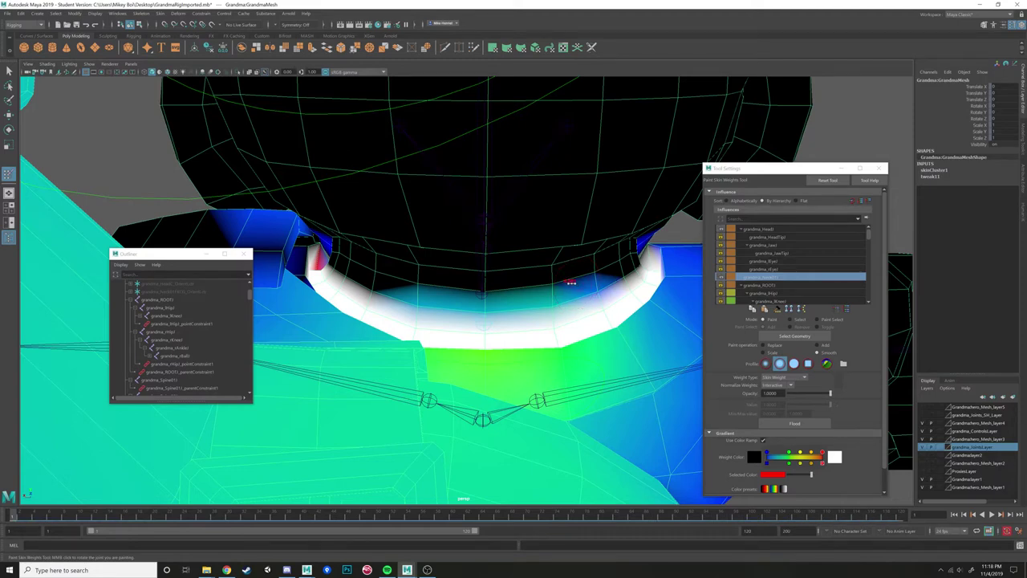
mouse_move(598, 283)
left_mouse_down()
mouse_move(605, 268)
mouse_move(369, 276)
mouse_move(342, 266)
mouse_move(408, 274)
left_mouse_up()
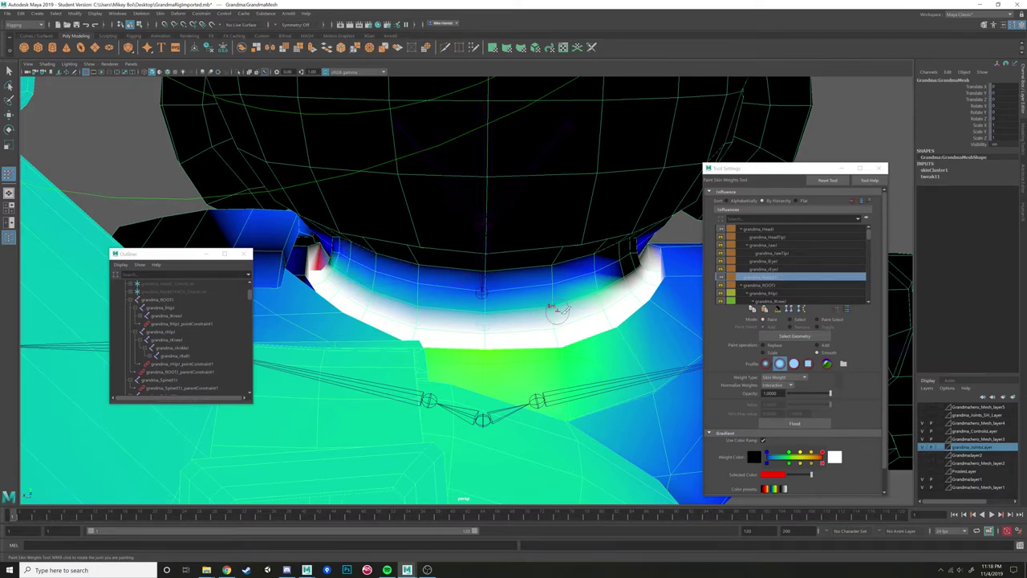
mouse_move(401, 318)
left_mouse_down()
mouse_move(505, 325)
mouse_move(488, 337)
mouse_move(500, 328)
left_mouse_up()
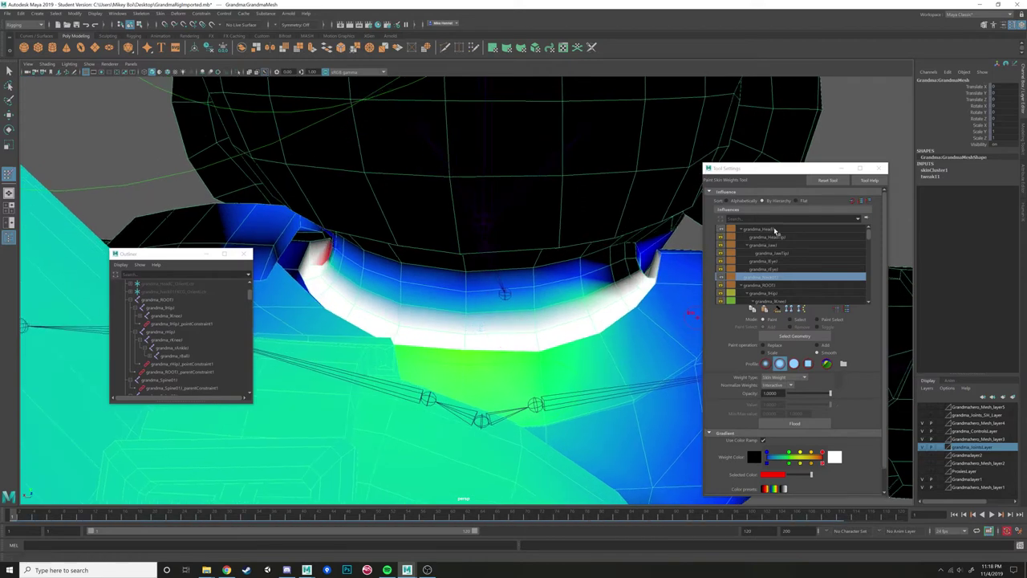
Smooth the head joint's weights across the back of the neck, out to both sides.
left_click(775, 231)
mouse_move(403, 321)
left_mouse_down()
mouse_move(547, 324)
mouse_move(628, 292)
left_mouse_up()
mouse_move(384, 324)
left_mouse_down()
mouse_move(320, 272)
mouse_move(343, 284)
mouse_move(335, 279)
left_mouse_up()
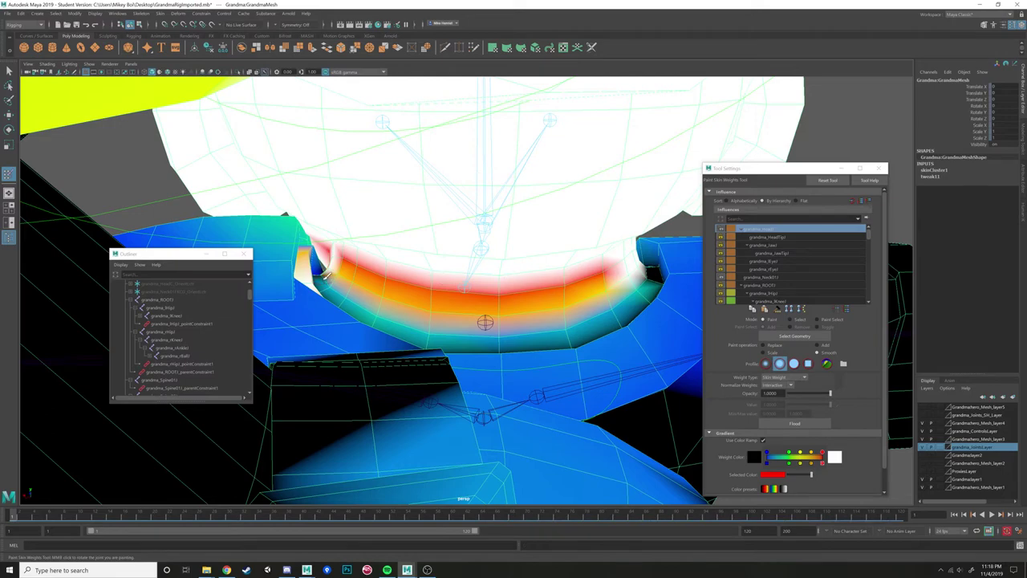
Smooth the neck joint's weights from side to side on the nape, and blend the head joint's weights over the same area.
left_click(766, 278)
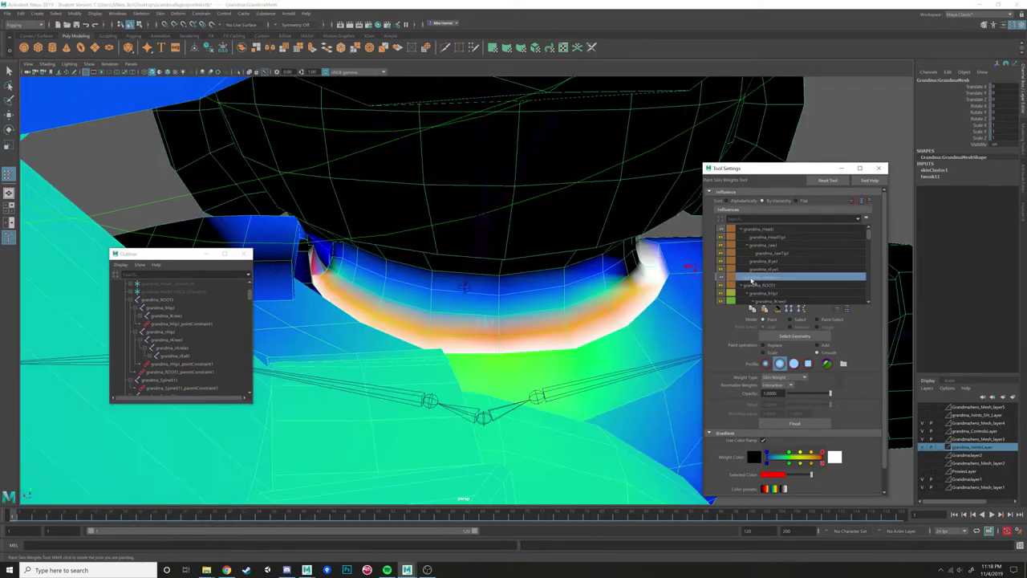
mouse_move(349, 267)
left_mouse_down()
mouse_move(334, 249)
mouse_move(506, 293)
mouse_move(571, 294)
mouse_move(429, 287)
mouse_move(622, 292)
left_mouse_up()
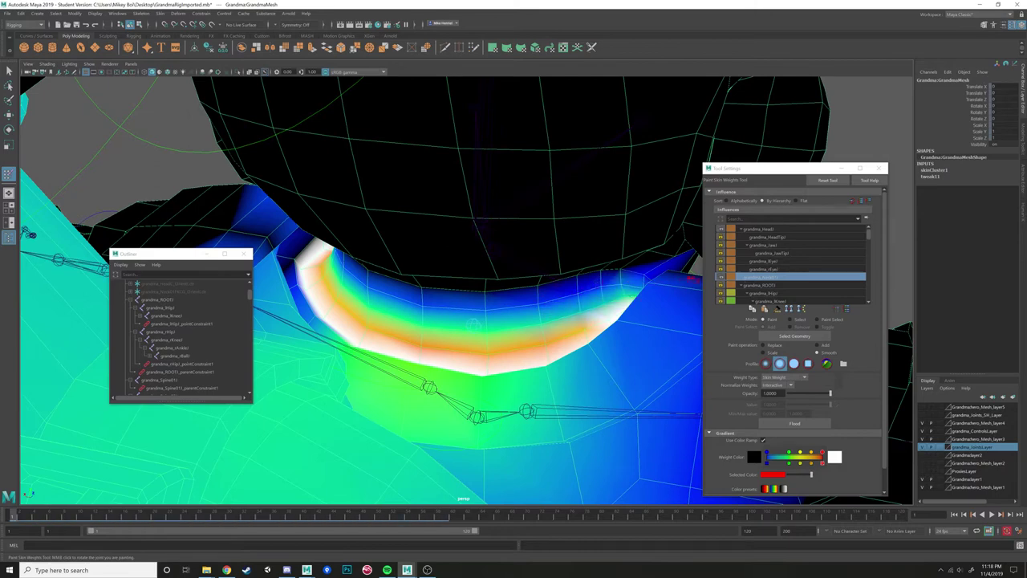
left_click(759, 230)
mouse_move(621, 316)
left_mouse_down("alt")
mouse_move(637, 301)
mouse_move(619, 323)
mouse_move(461, 341)
mouse_move(331, 289)
left_mouse_up("alt")
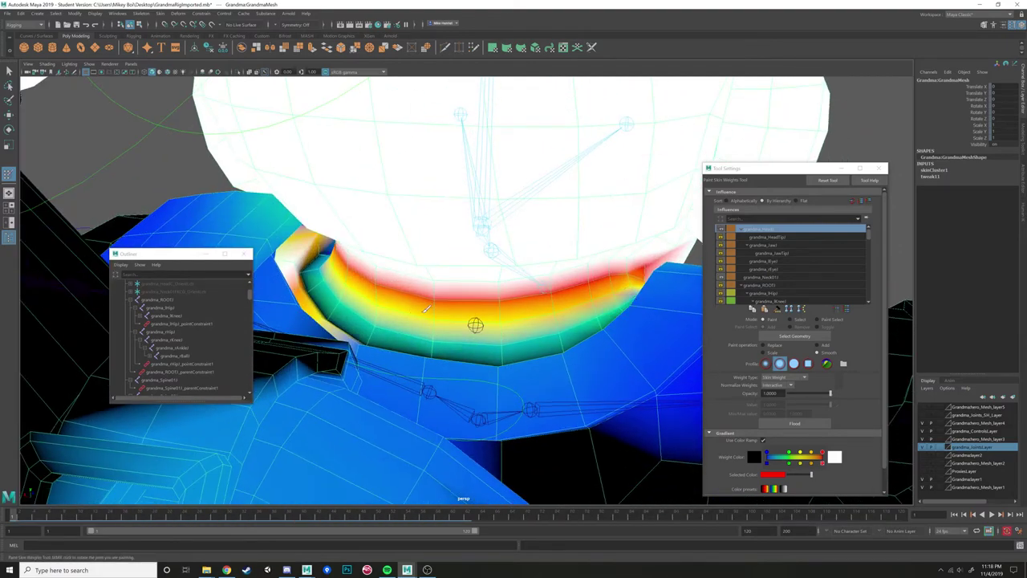
left_click_drag(499, 303, 497, 295, "alt")
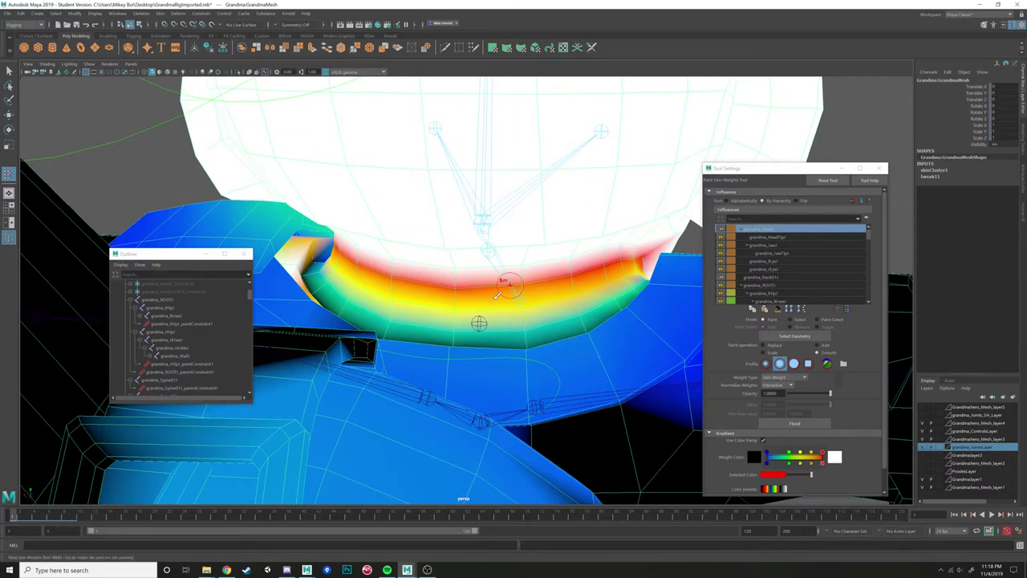
Even out the neck joint's weights along the upper edge of the nape, where it meets the head.
left_click(767, 277)
left_click_drag(401, 265, 452, 258, "alt")
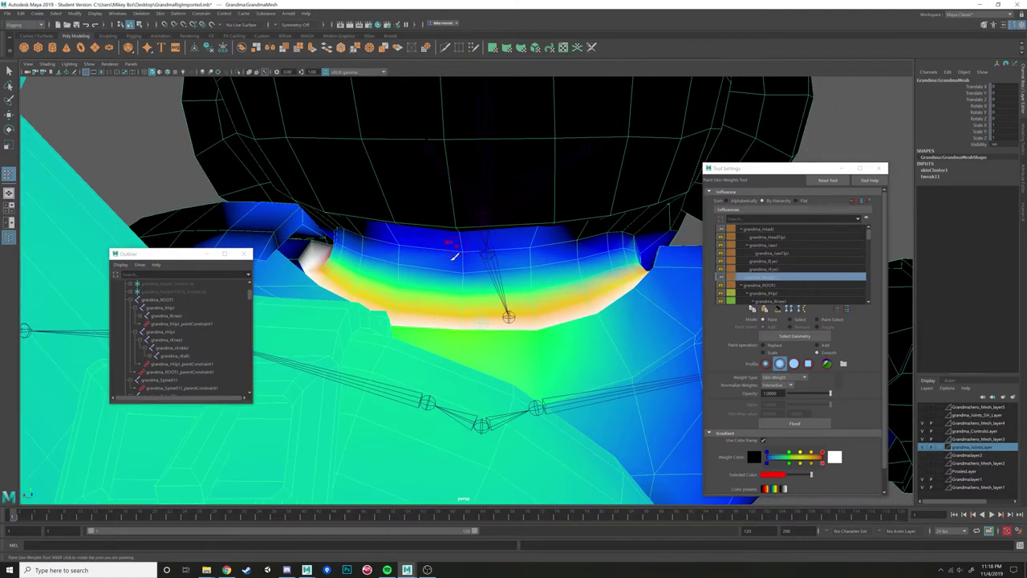
left_click_drag(351, 229, 567, 298, "alt")
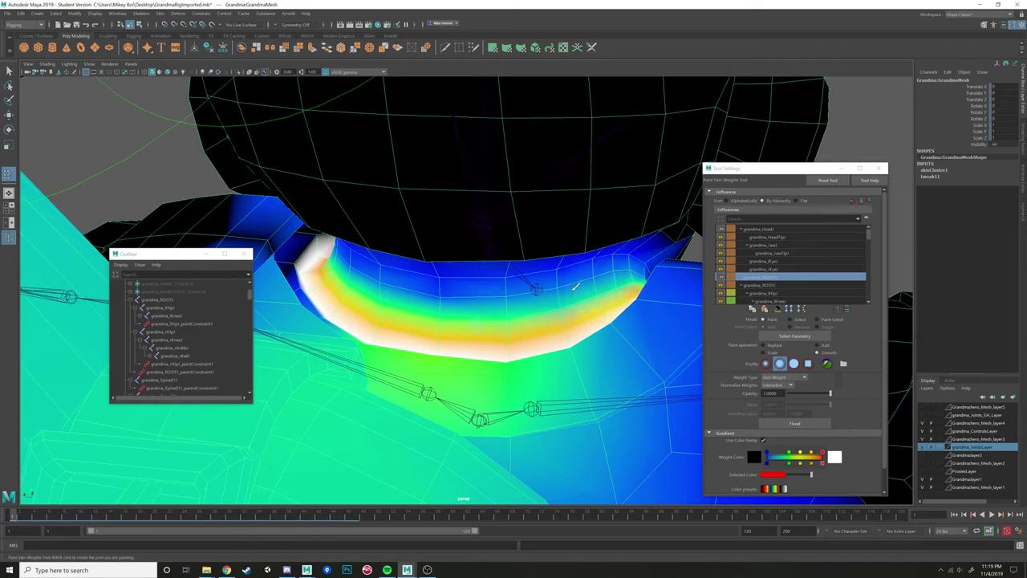
mouse_move(458, 280)
left_mouse_down("alt")
mouse_move(447, 274)
mouse_move(516, 267)
left_mouse_up("alt")
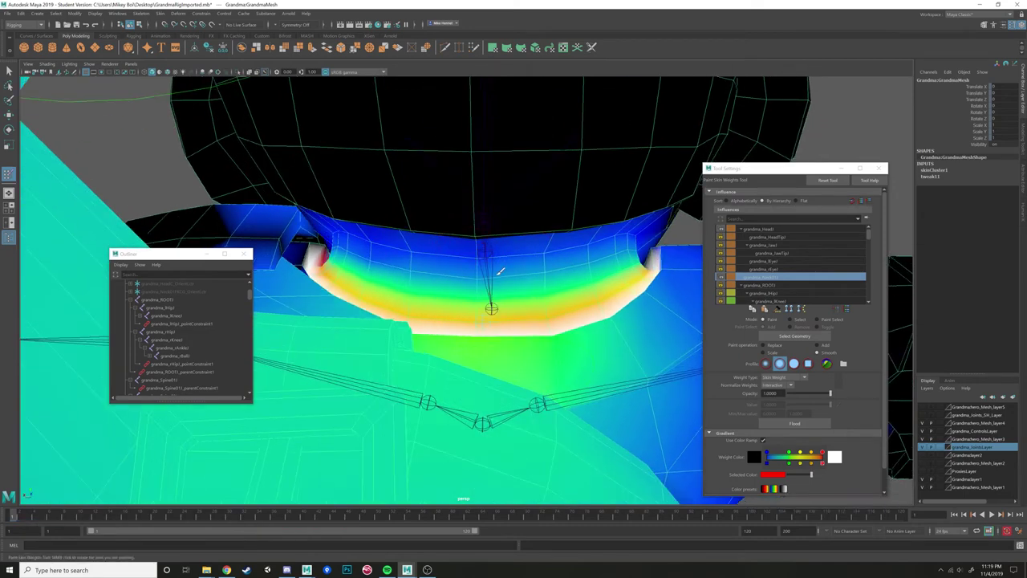
mouse_move(377, 264)
left_mouse_down()
mouse_move(362, 238)
mouse_move(381, 249)
left_mouse_up()
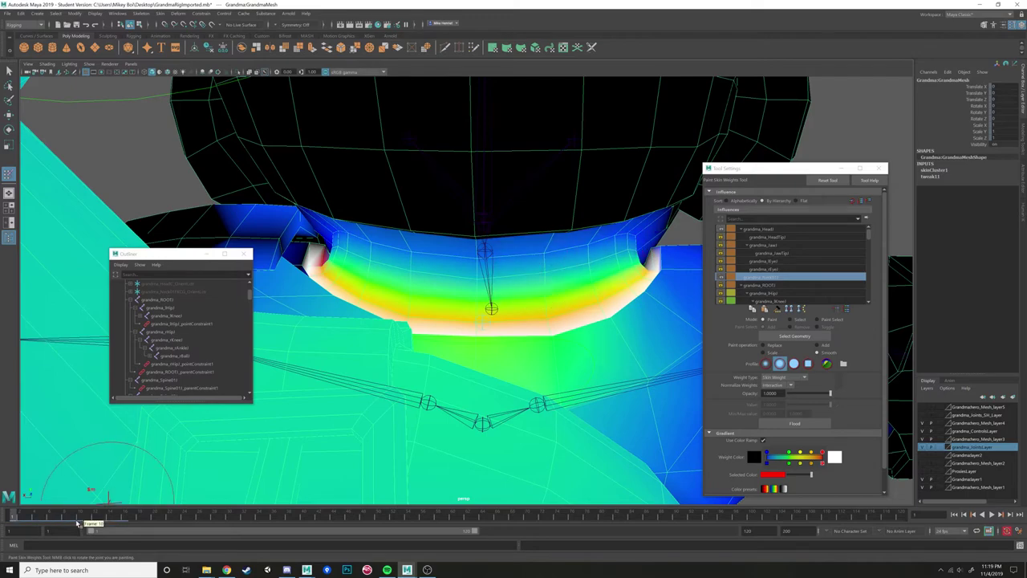
Move to frame 17 and smooth the neck joint's weights under the jaw and along both sides of the neck.
left_click_drag(24, 518, 82, 515)
left_click_drag(210, 453, 272, 414, "alt")
left_click_drag(73, 516, 133, 516)
left_click_drag(402, 356, 297, 342, "alt")
scroll(313, 339, "down", 2)
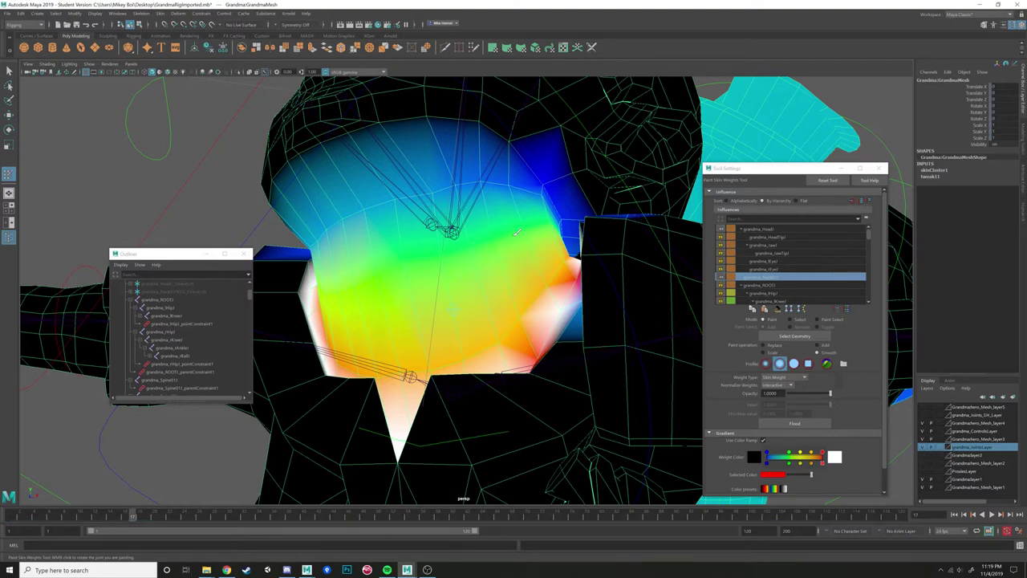
mouse_move(536, 218)
left_mouse_down("alt")
mouse_move(474, 260)
mouse_move(460, 250)
mouse_move(418, 269)
mouse_move(416, 261)
left_mouse_up("alt")
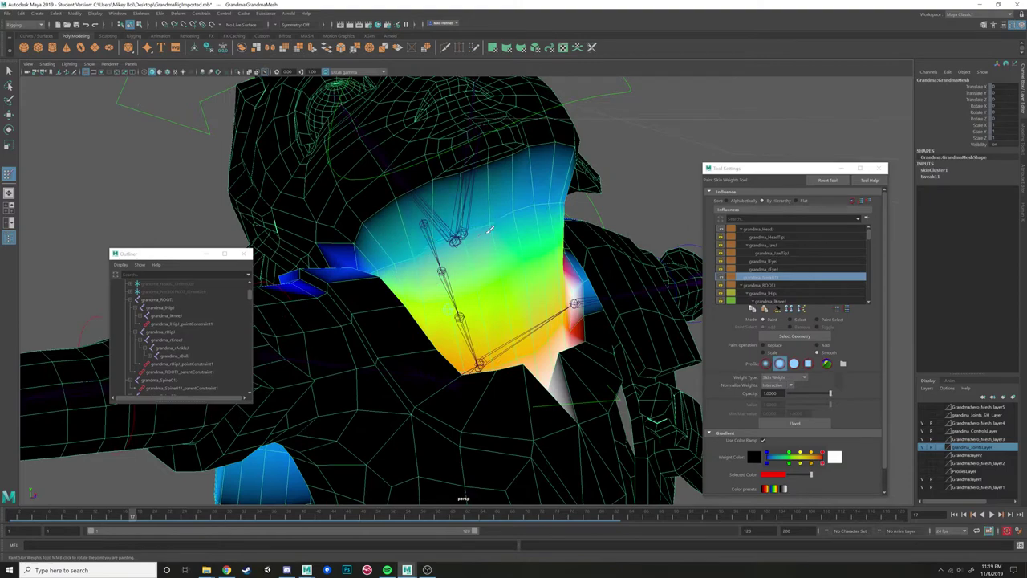
left_click_drag(552, 207, 517, 212, "alt")
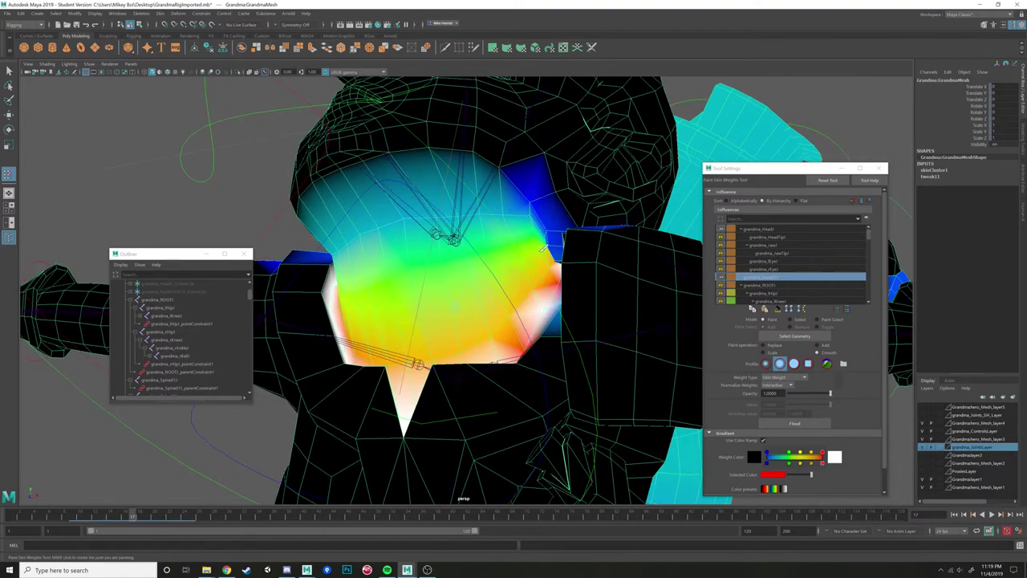
left_click_drag(523, 299, 494, 328, "alt")
Smooth the head joint's weights on the lower side of the neck near the shoulder strap, and leave weight painting.
left_click(768, 230)
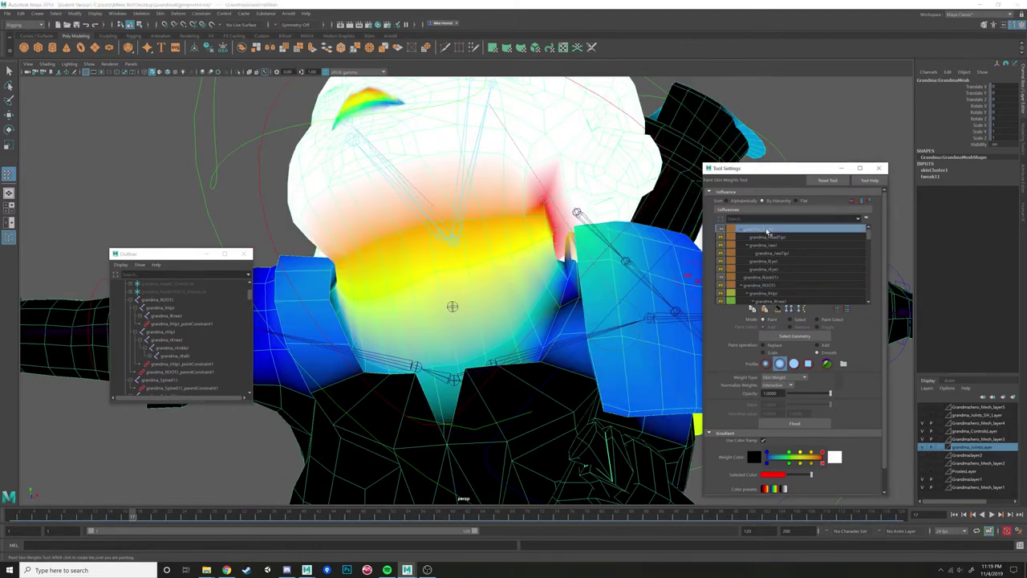
scroll(539, 341, "up", 4)
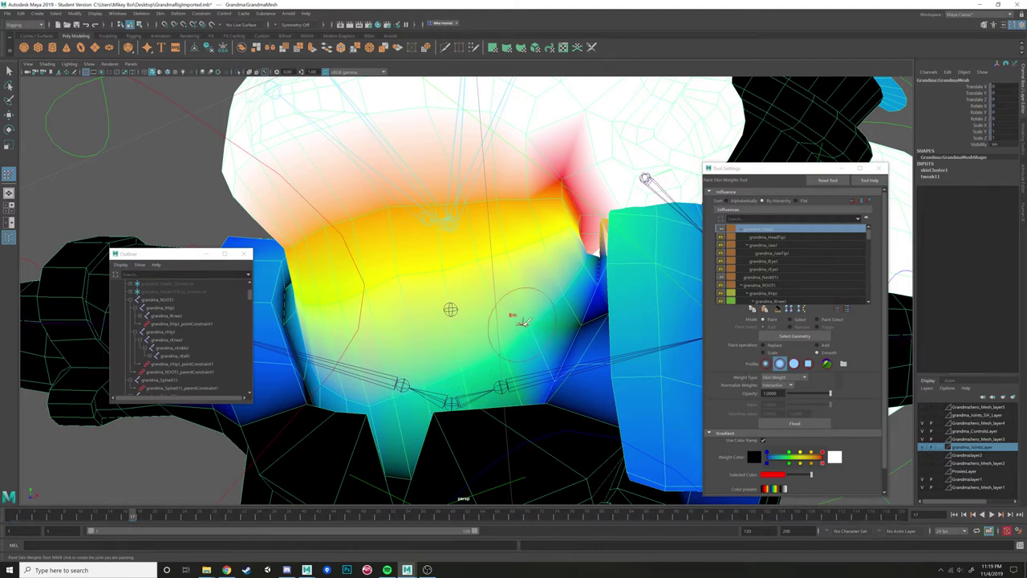
right_click_drag(555, 289, 466, 327, "alt")
middle_click_drag(466, 327, 489, 259, "alt")
mouse_move(488, 258)
left_mouse_down("alt")
mouse_move(510, 309)
mouse_move(514, 274)
mouse_move(492, 274)
left_mouse_up("alt")
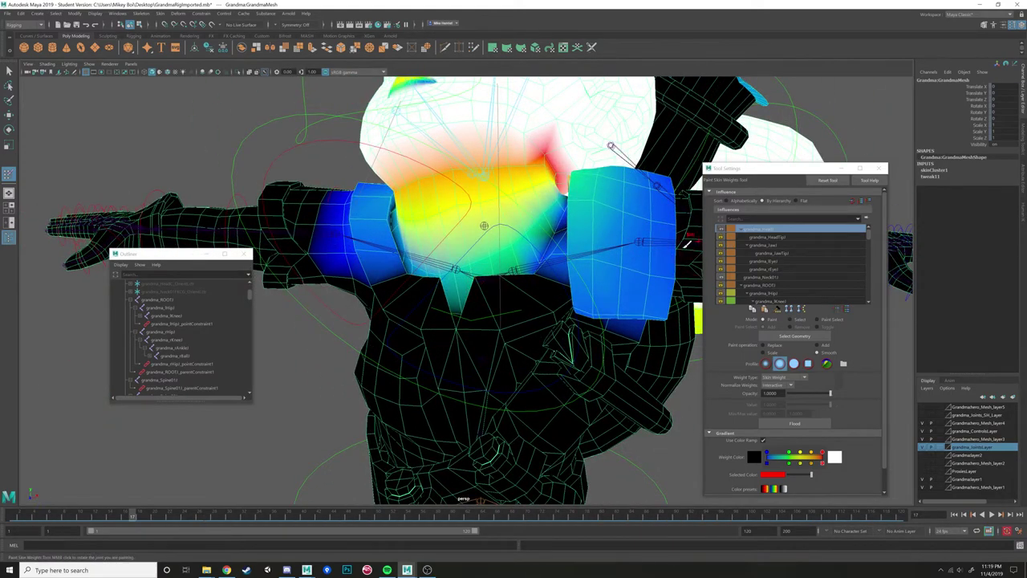
scroll(549, 185, "down", 5)
key("w")
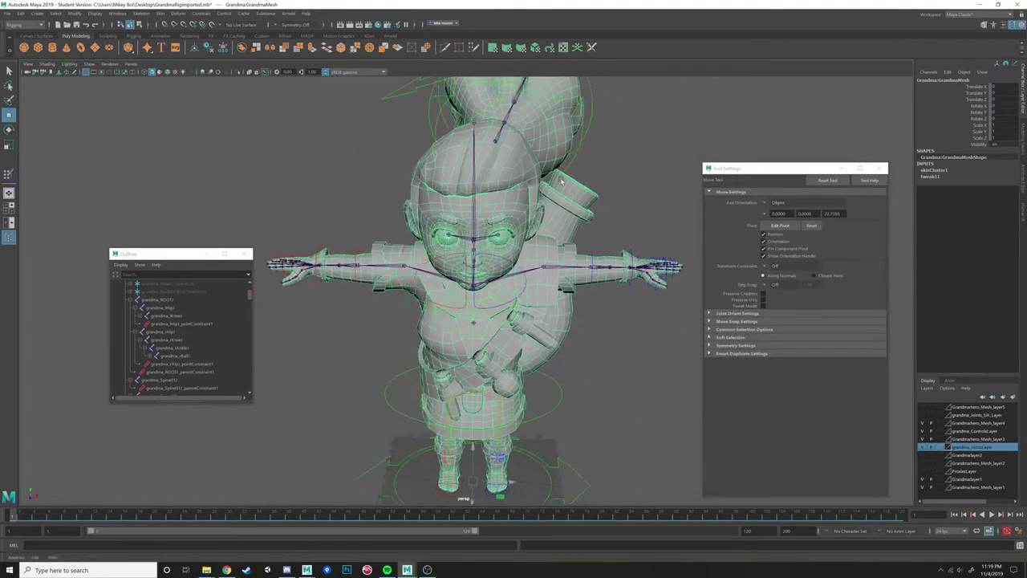
Select the head control and check the neck's deformation in the shaded view by scrubbing between frames 1 and 15.
left_click_drag(425, 317, 543, 292, "alt")
scroll(543, 291, "up", 2)
left_click(498, 132)
mouse_move(116, 517)
left_mouse_down()
mouse_move(165, 511)
mouse_move(68, 512)
mouse_move(173, 499)
mouse_move(3, 476)
left_mouse_up()
left_click_drag(437, 399, 369, 419, "alt")
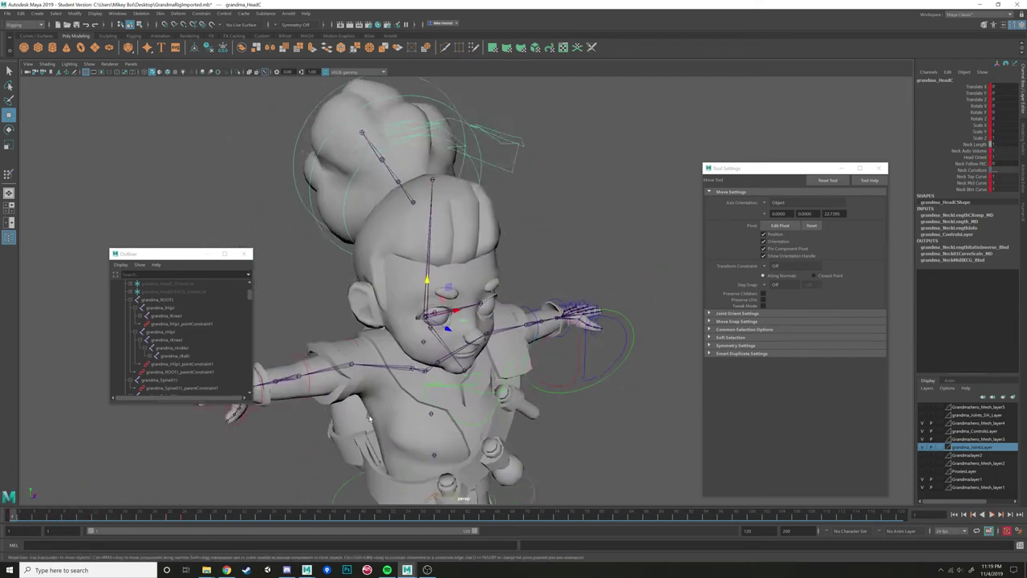
middle_click_drag(369, 419, 407, 343, "alt")
scroll(408, 342, "up", 5)
left_click_drag(15, 514, 126, 514)
Select the grandma mesh at frame 15 and reopen the Paint Skin Weights tool.
left_click(511, 366)
left_click_drag(512, 365, 491, 323, "alt")
mouse_move(539, 316)
right_mouse_down()
mouse_move(497, 314)
mouse_move(491, 302)
right_mouse_up()
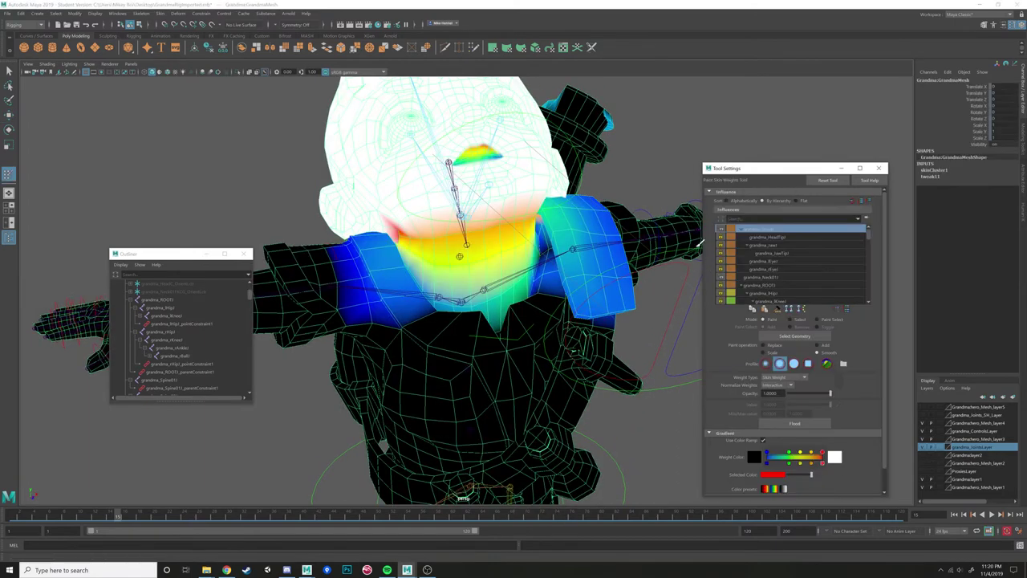
Examine the weights of the neck, head tip, jaw, jaw tip and first eye joints on the mesh.
left_click(755, 277)
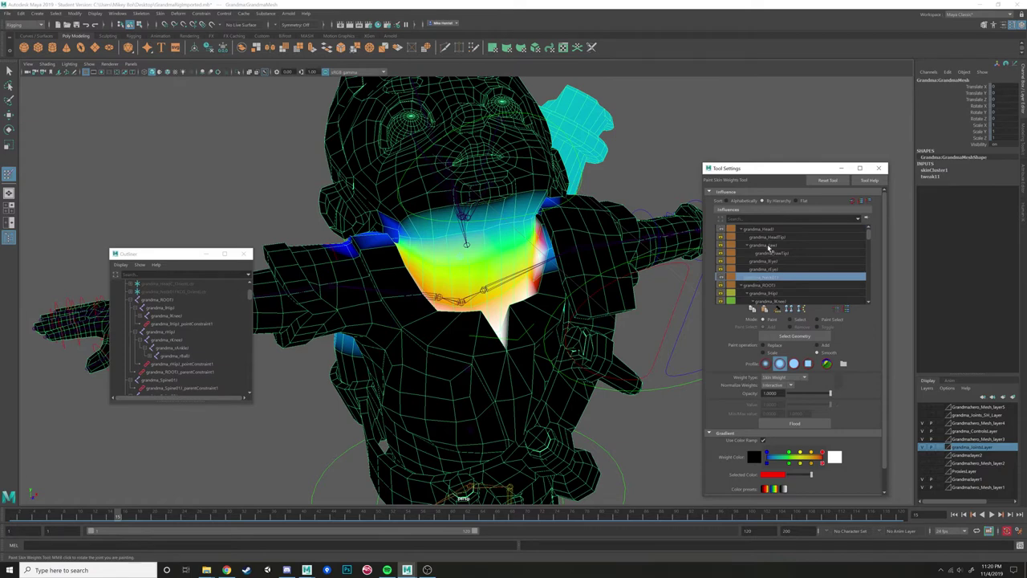
left_click(770, 238)
left_click(772, 245)
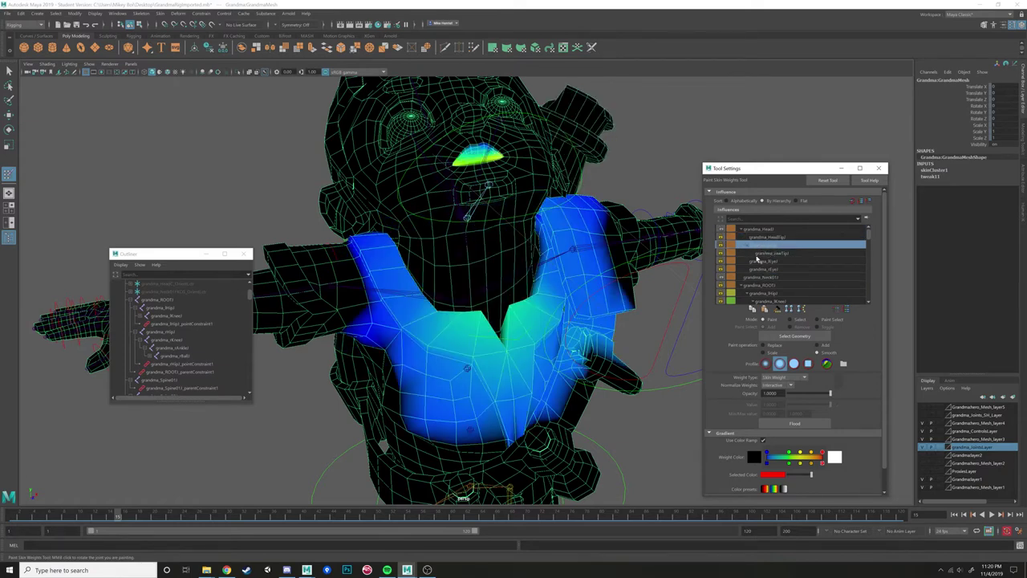
left_click(763, 254)
left_click_drag(553, 284, 614, 279, "alt")
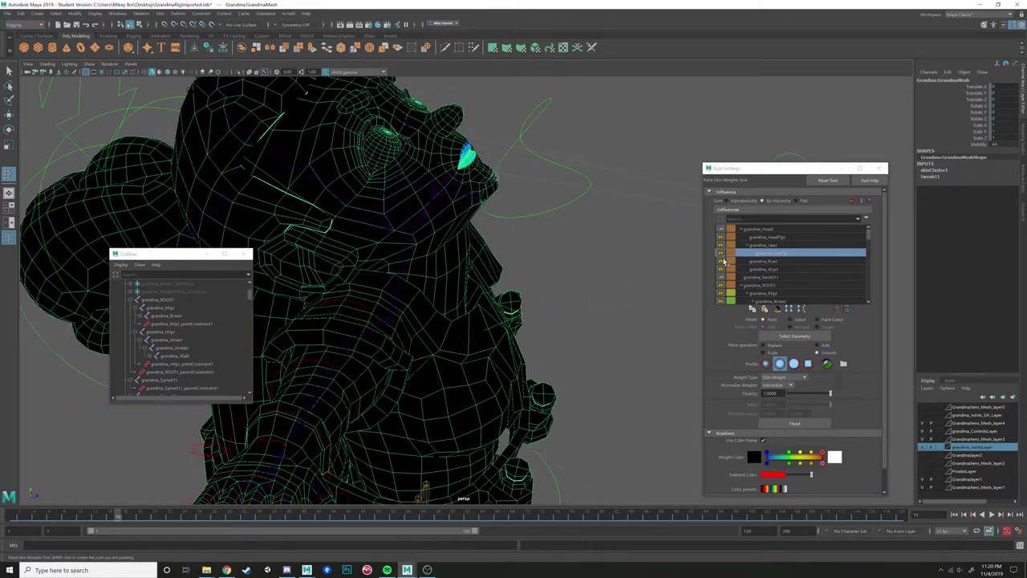
left_click(761, 261)
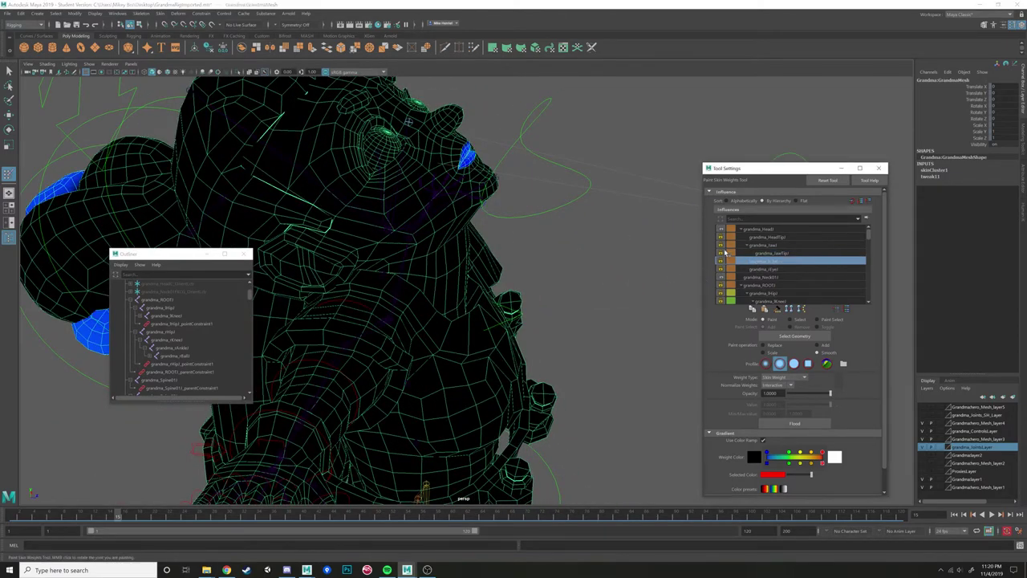
Toggle the weight lock on the jaw joint and display the head joint's weights.
left_click(763, 246)
left_click_drag(582, 288, 570, 293, "alt")
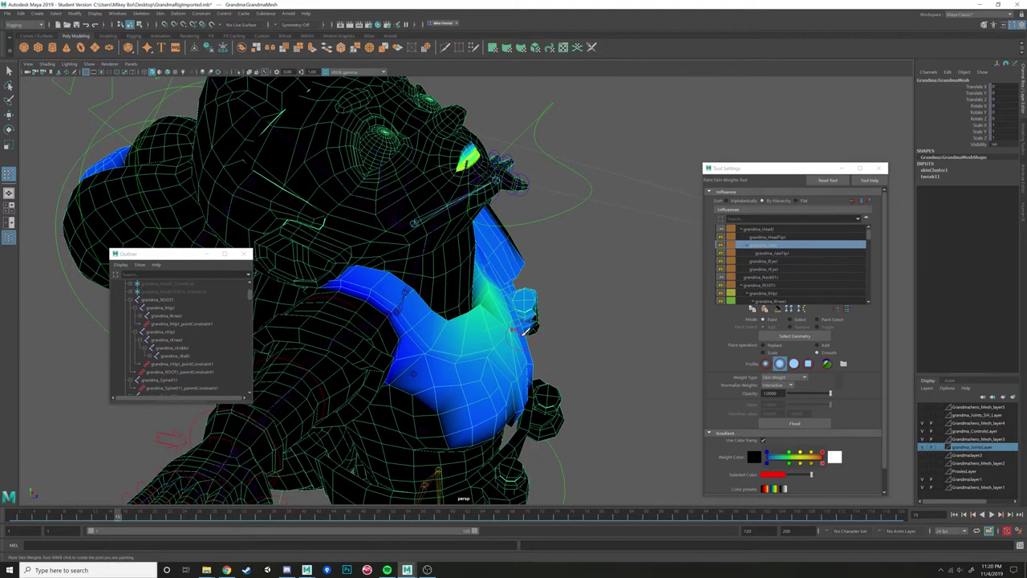
left_click(722, 245)
left_click(762, 230)
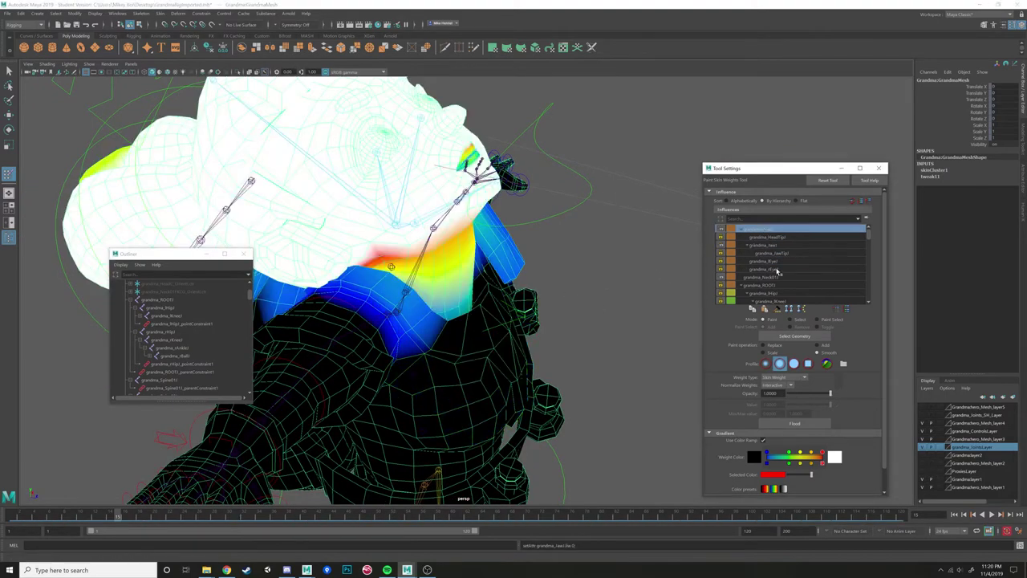
Leave weight painting and switch the grandma mesh to vertex selection mode.
left_click_drag(634, 277, 530, 297, "alt")
left_click_drag(429, 433, 492, 314, "alt")
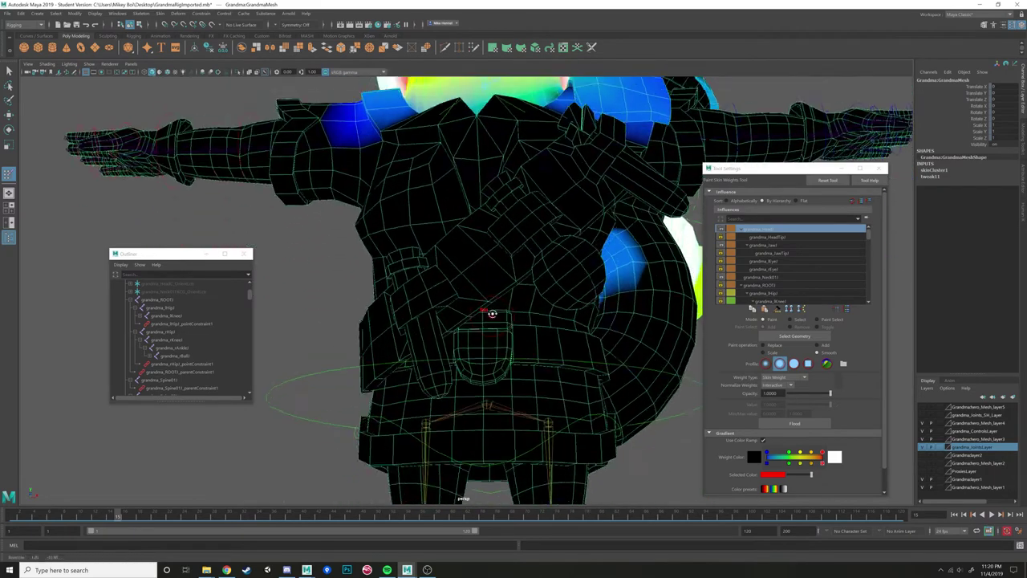
middle_click_drag(492, 315, 470, 316, "alt")
right_click_drag(470, 316, 470, 344, "alt")
key("w")
right_click(517, 319)
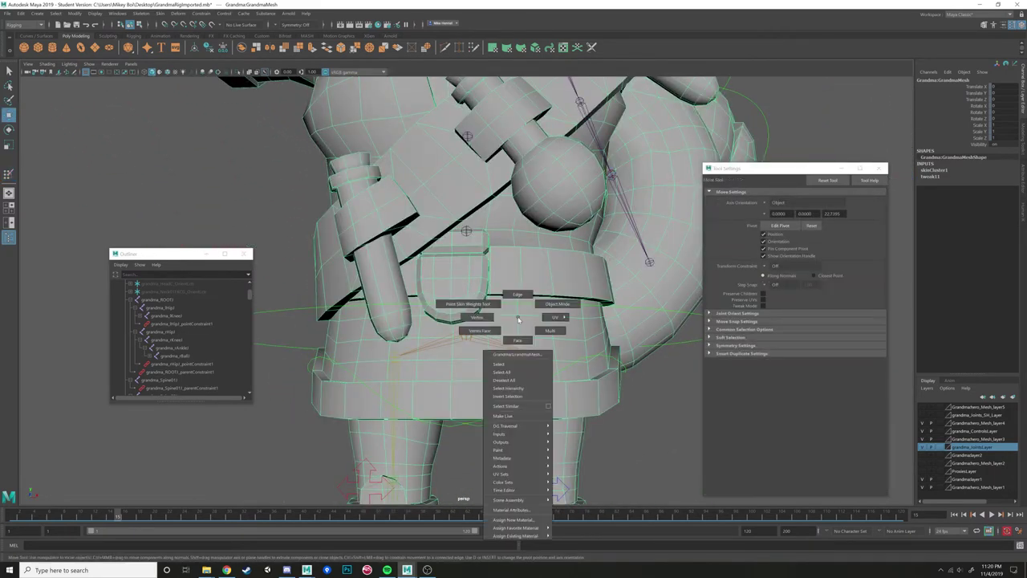
left_click(492, 317)
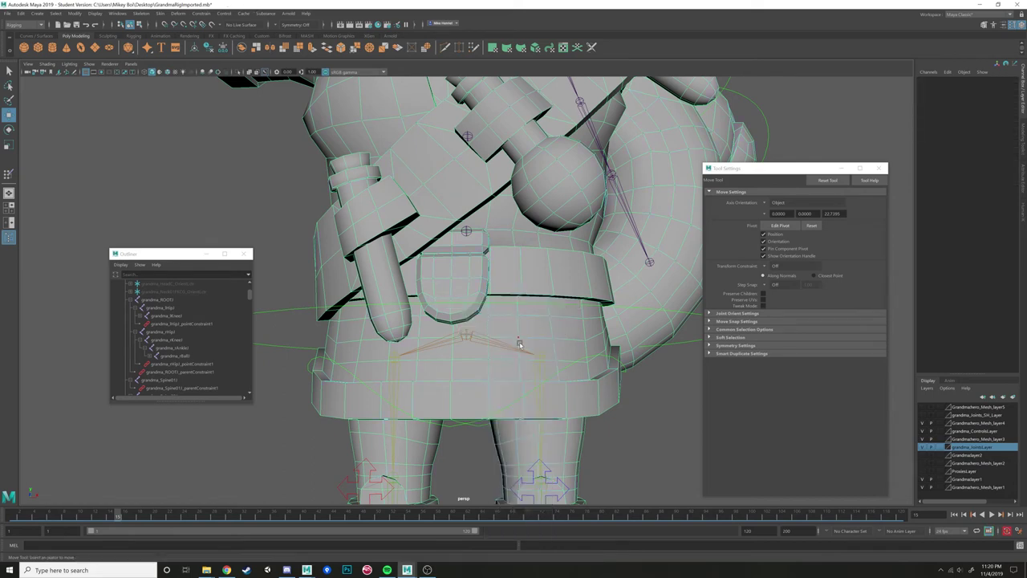
scroll(474, 332, "down", 4)
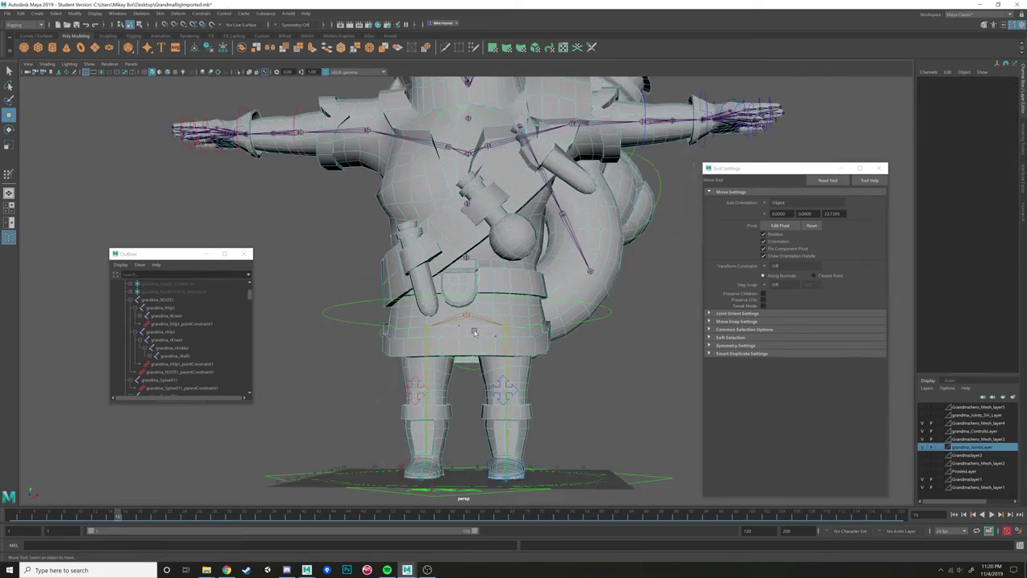
Hide the joints in the viewport and select the mesh vertices around the waist and skirt.
left_click(90, 63)
left_click(120, 197)
left_click_drag(185, 222, 355, 254, "alt")
left_click_drag(595, 366, 536, 296)
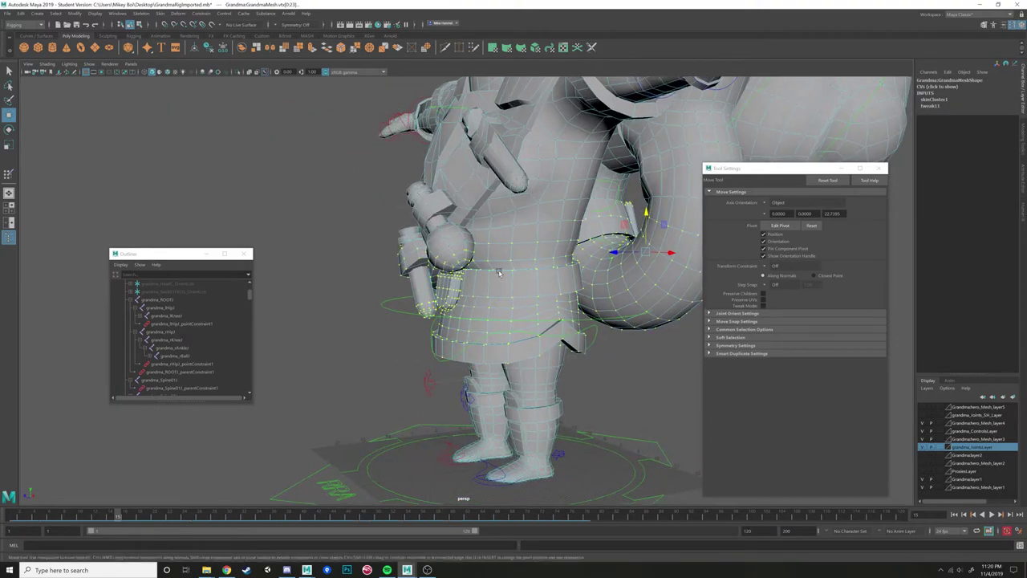
Examine the skirt, belt, chest and neck areas of the shaded mesh from several angles in the tilted-head pose.
scroll(498, 274, "down", 5)
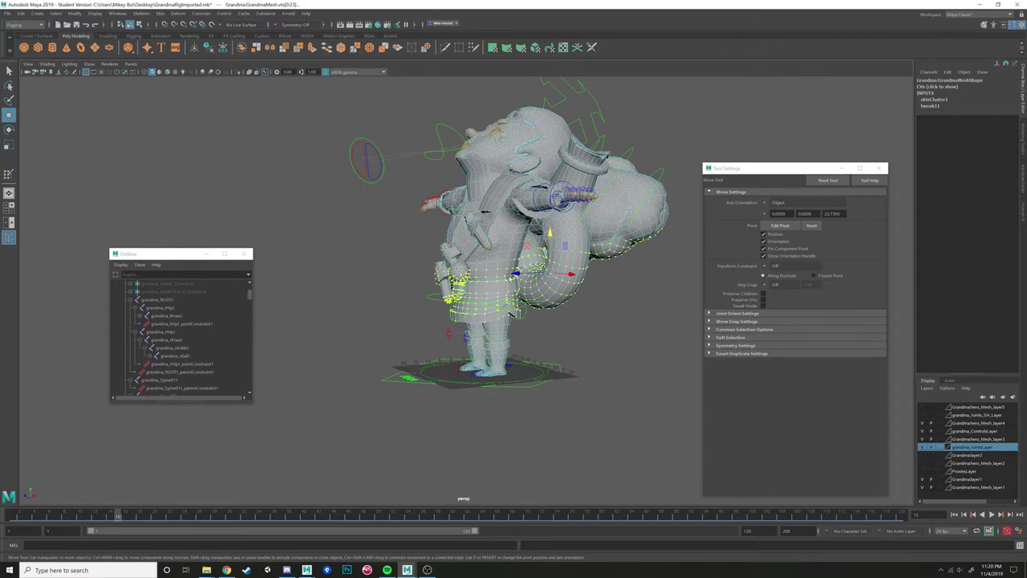
scroll(477, 296, "up", 5)
left_click_drag(478, 296, 534, 357, "alt")
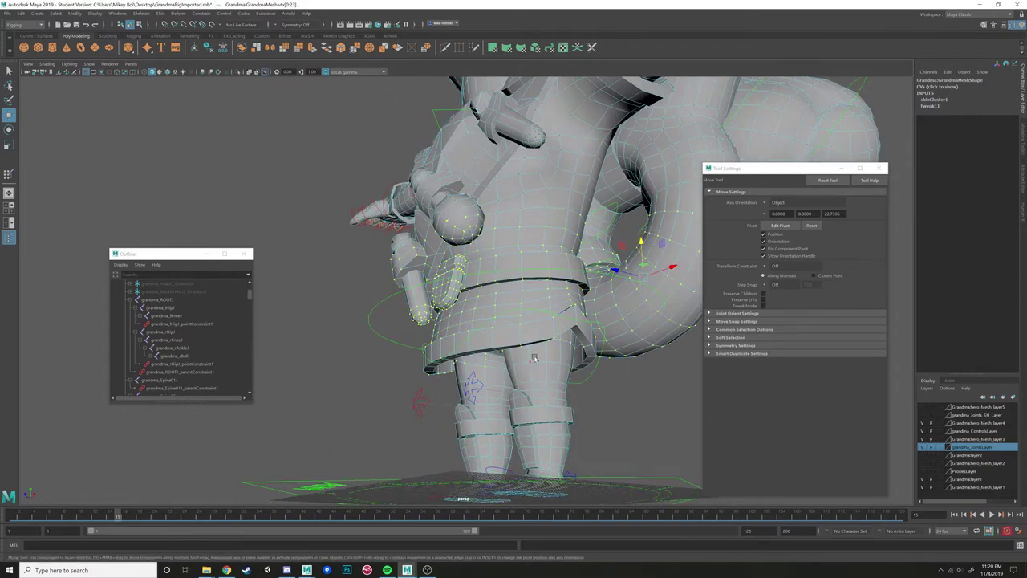
left_click_drag(542, 399, 482, 407, "alt")
left_click_drag(519, 371, 564, 268, "alt")
scroll(564, 268, "down", 4)
middle_click_drag(564, 268, 532, 353, "alt")
scroll(522, 322, "up", 3)
left_click_drag(532, 353, 546, 316, "alt")
scroll(521, 322, "up", 3)
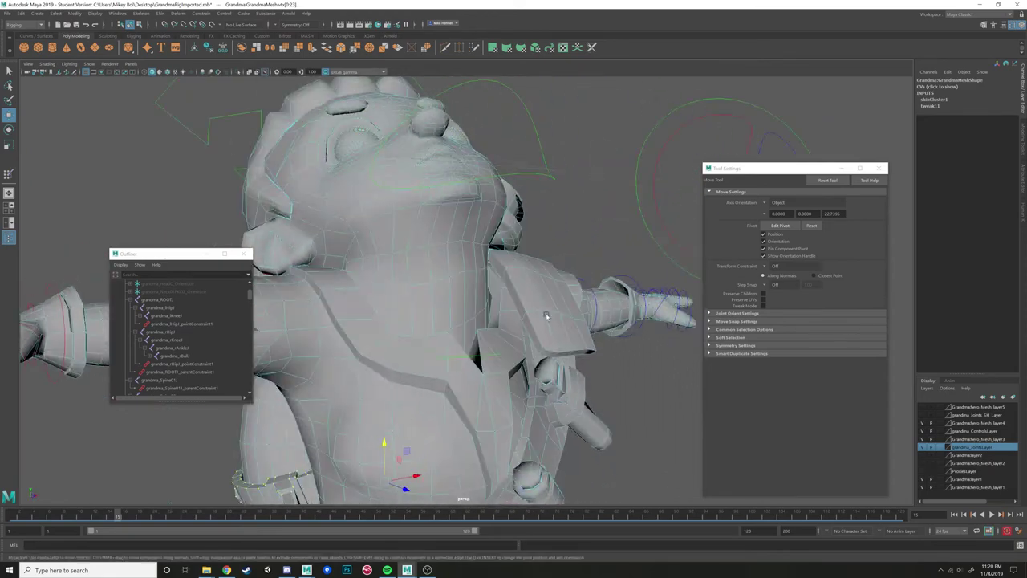
Return the grandma mesh to object mode at frame 1 and reopen the Paint Skin Weights tool.
mouse_move(103, 518)
left_mouse_down()
mouse_move(12, 517)
mouse_move(109, 521)
left_mouse_up()
key("alt+v")
left_click_drag(502, 383, 508, 372, "alt")
scroll(508, 372, "up", 2)
right_click_drag(507, 353, 547, 340)
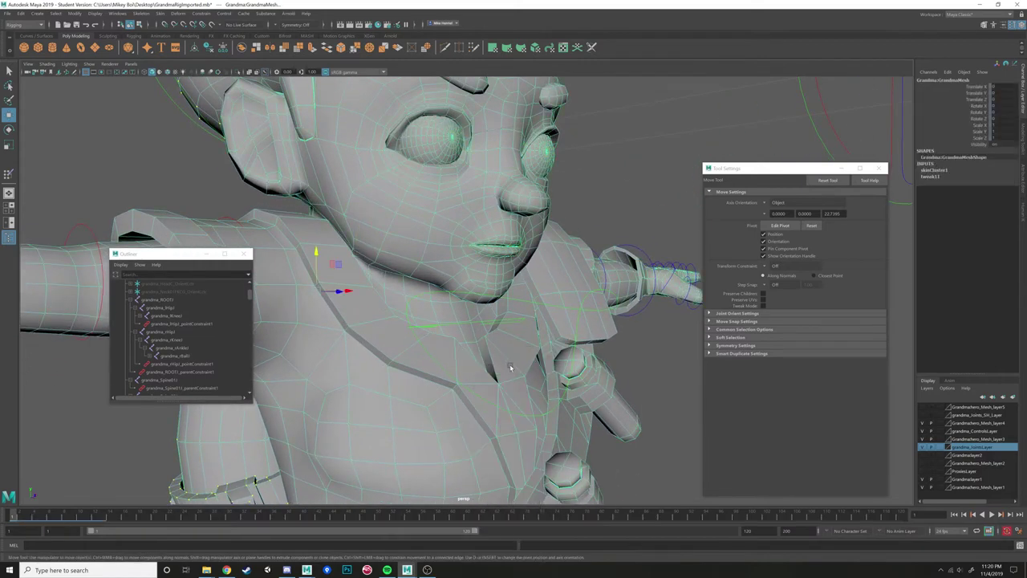
right_click_drag(510, 368, 560, 350)
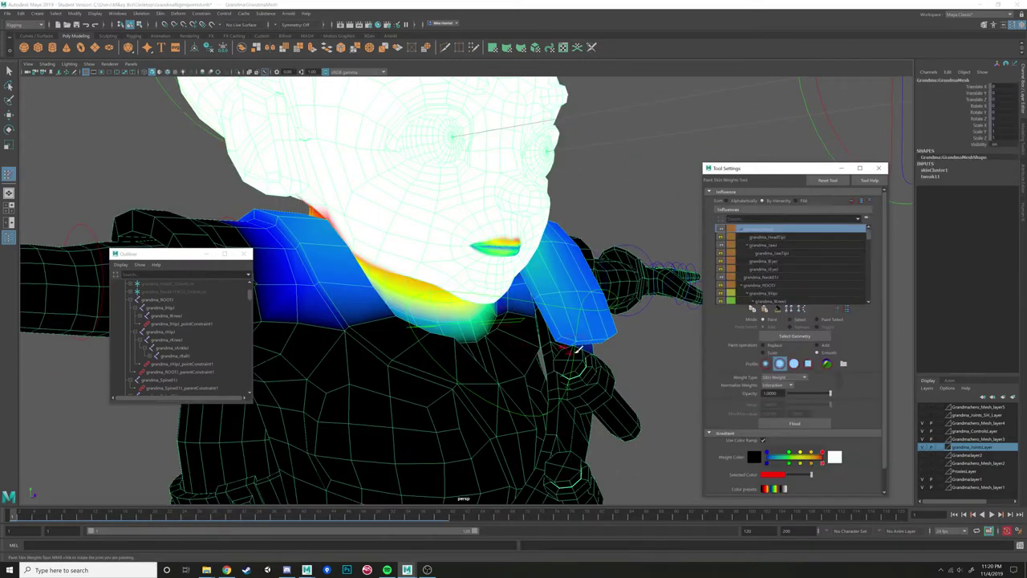
Examine the jaw, head tip and neck joint weights around the chest, collar and neck.
left_click(768, 245)
mouse_move(554, 338)
left_mouse_down("alt")
mouse_move(518, 343)
mouse_move(552, 338)
left_mouse_up("alt")
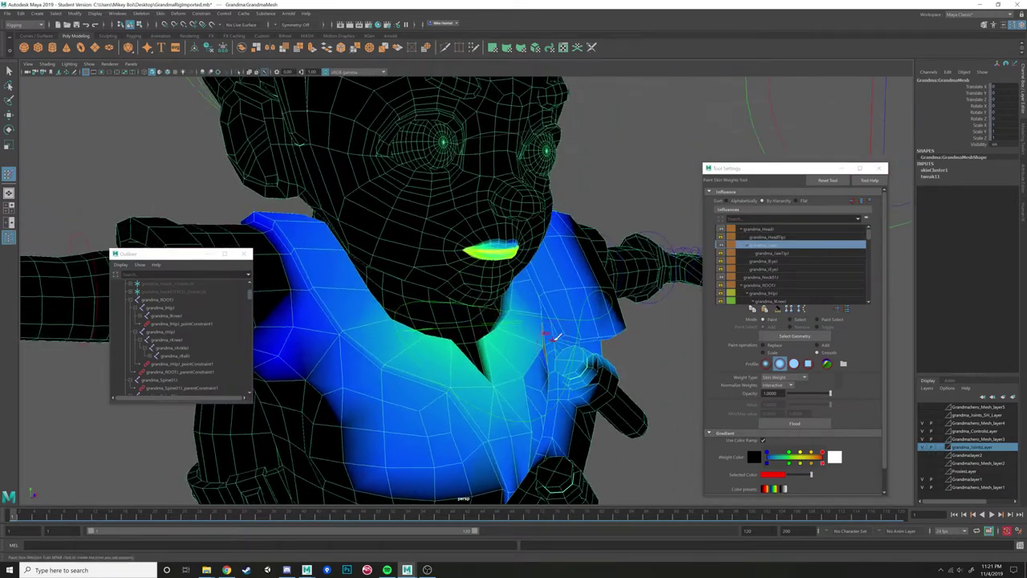
left_click(770, 237)
left_click(772, 245)
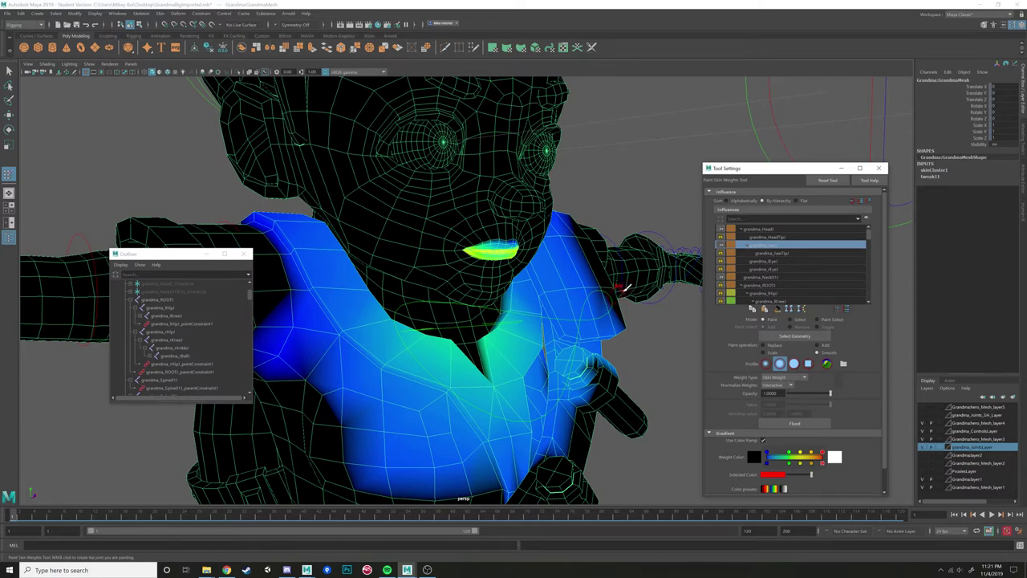
left_click_drag(555, 331, 586, 321, "alt")
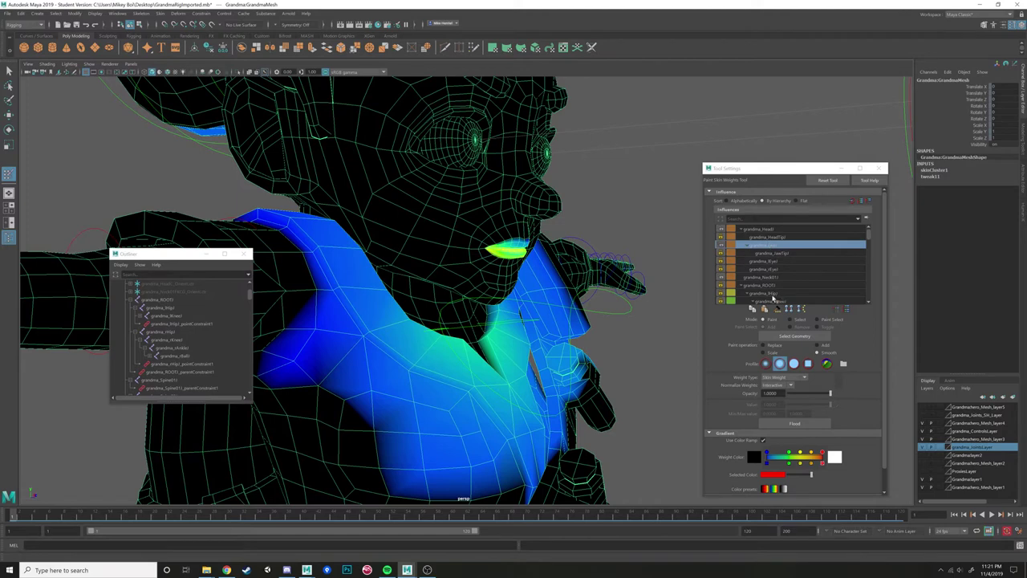
scroll(777, 296, "down", 3)
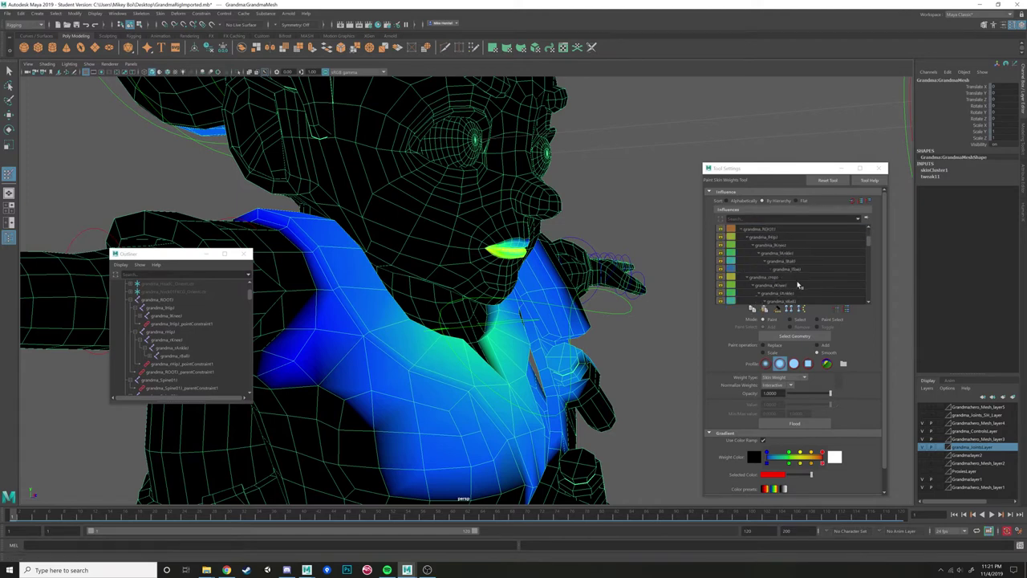
scroll(772, 283, "up", 1)
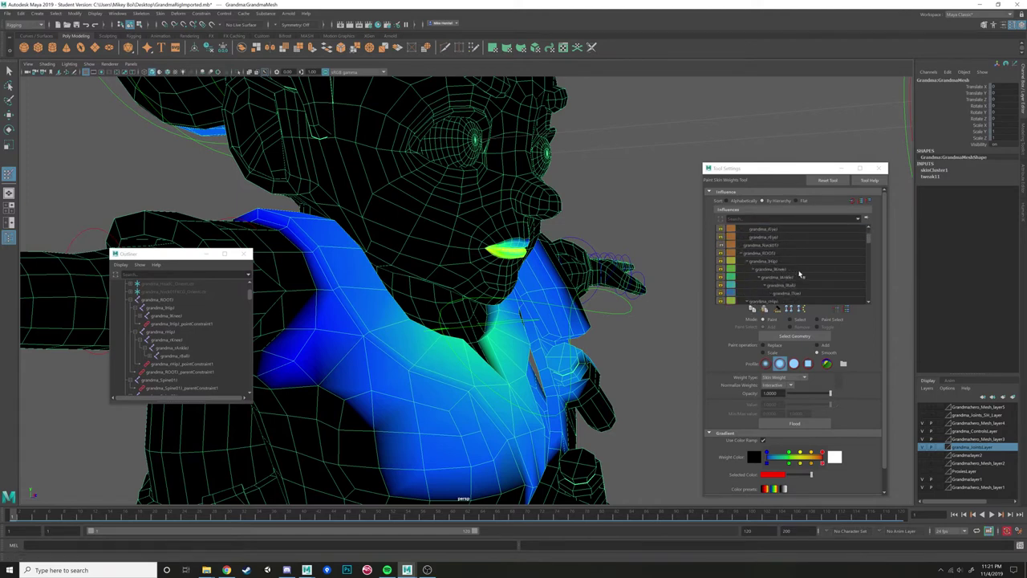
scroll(798, 274, "up", 1)
left_click(776, 278)
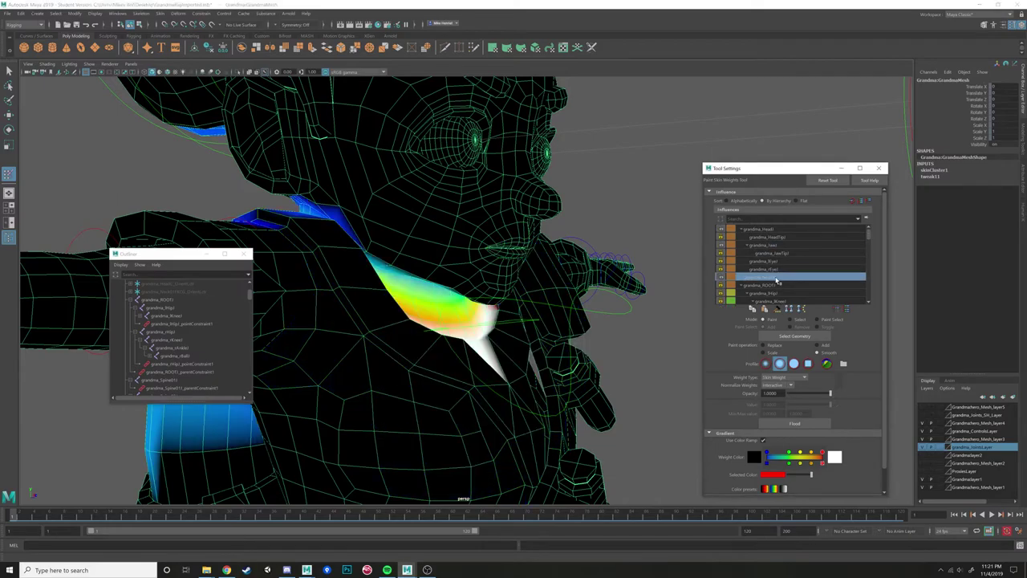
left_click_drag(583, 329, 608, 328, "alt")
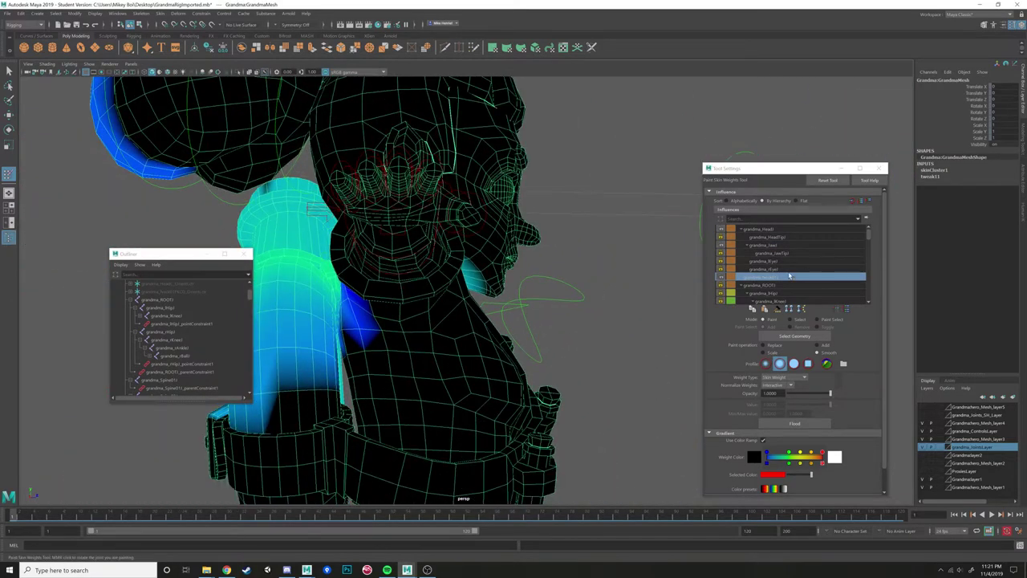
Display the SpineTop joint's weights on the torso and unlock that joint.
scroll(789, 276, "down", 3)
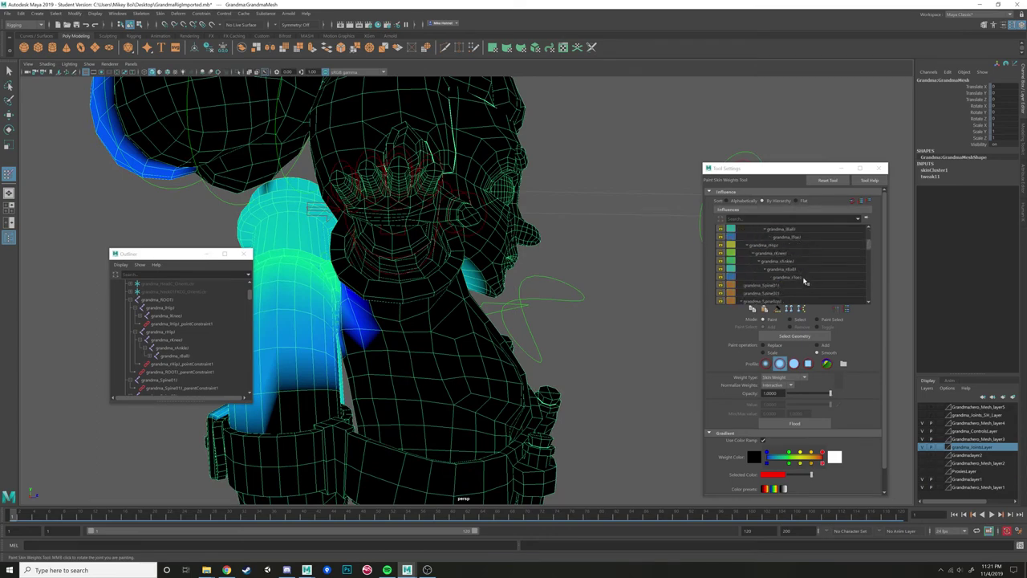
scroll(793, 296, "down", 1)
left_click(762, 286)
left_click_drag(635, 301, 556, 301, "alt")
scroll(544, 293, "up", 3)
left_click(720, 285)
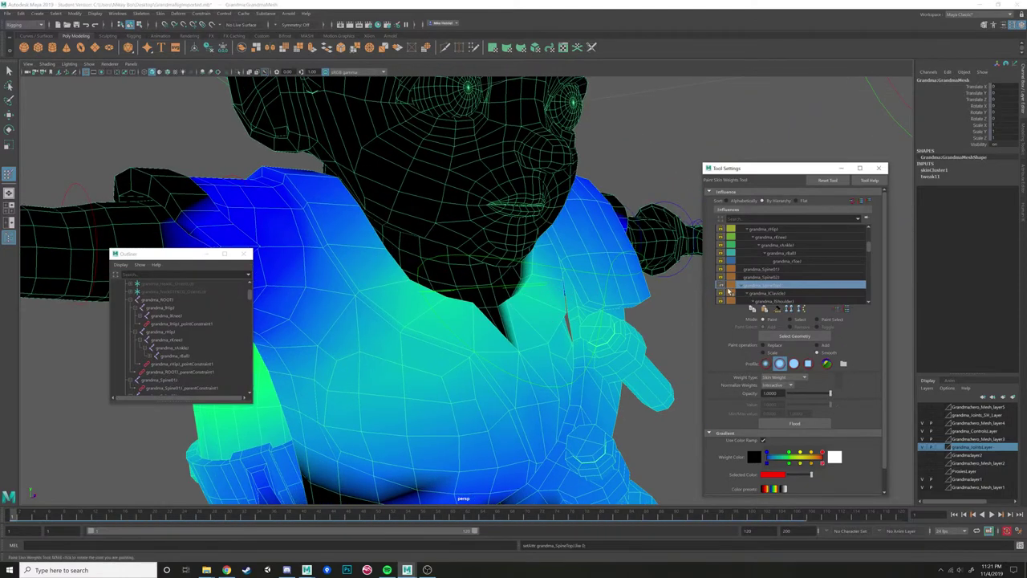
Check the jaw joint's weights, and lock the weights of the neck and head joints.
scroll(726, 287, "up", 3)
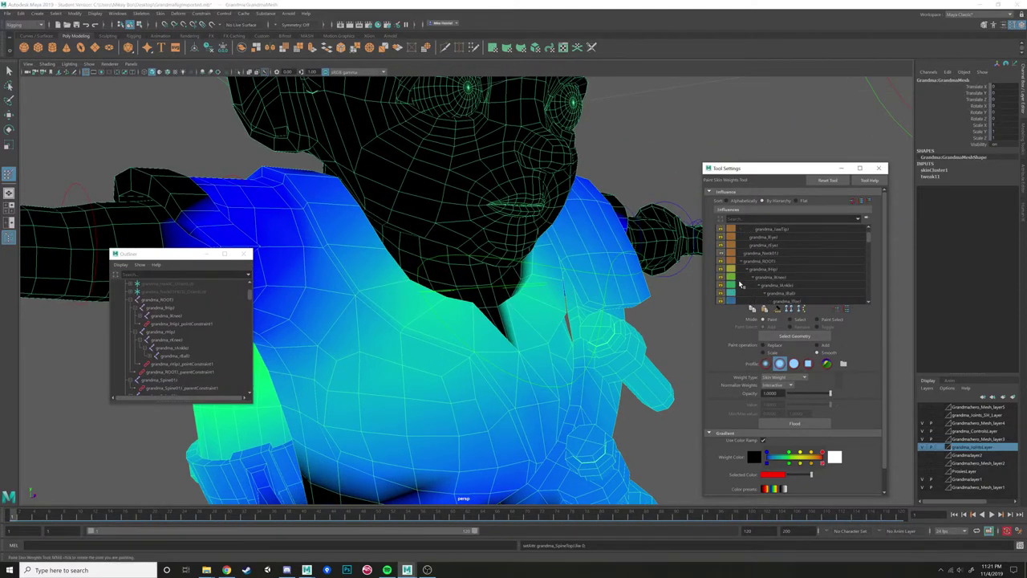
scroll(744, 254, "up", 1)
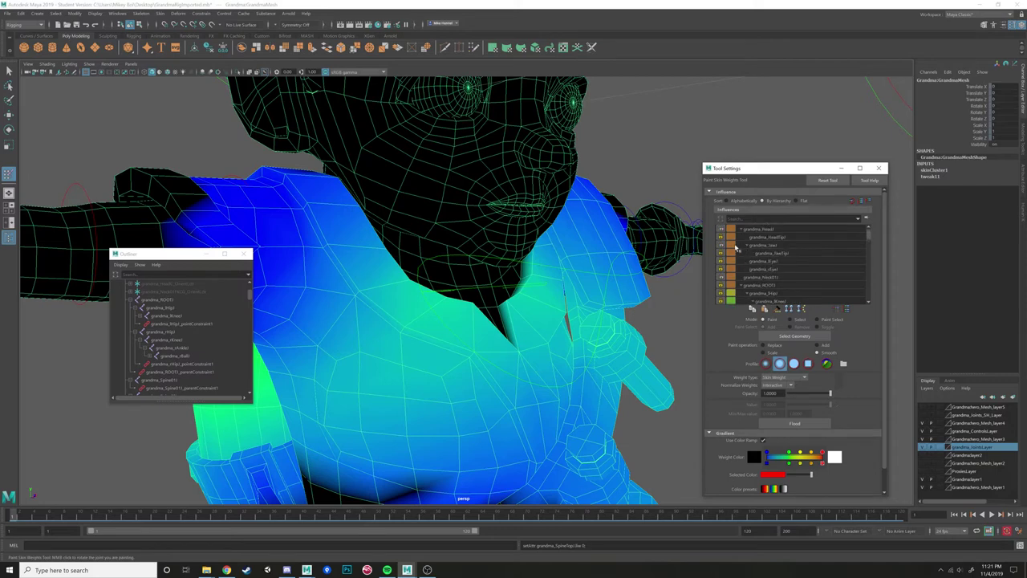
left_click(750, 245)
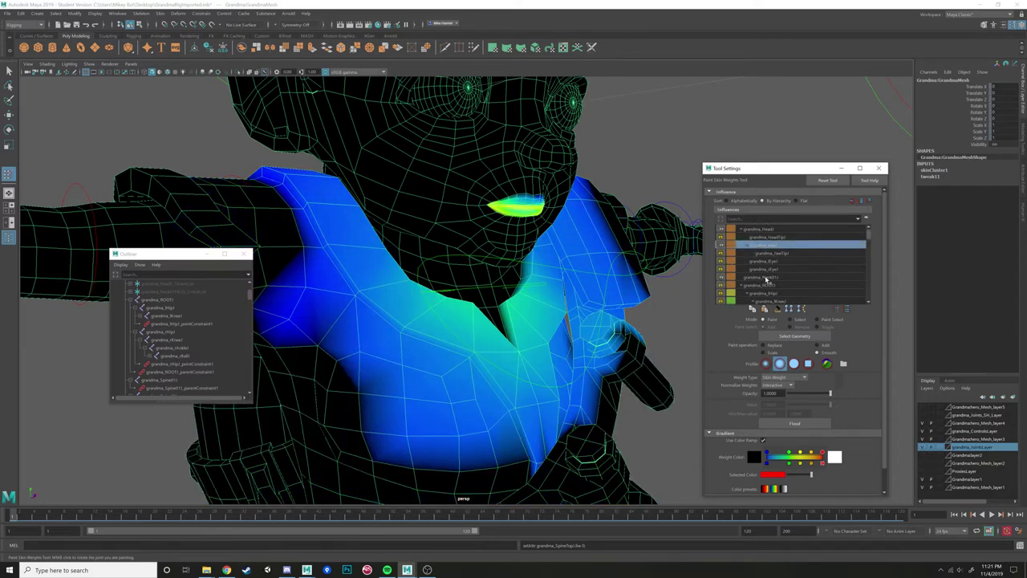
left_click(768, 278)
left_click(721, 277)
left_click(755, 231)
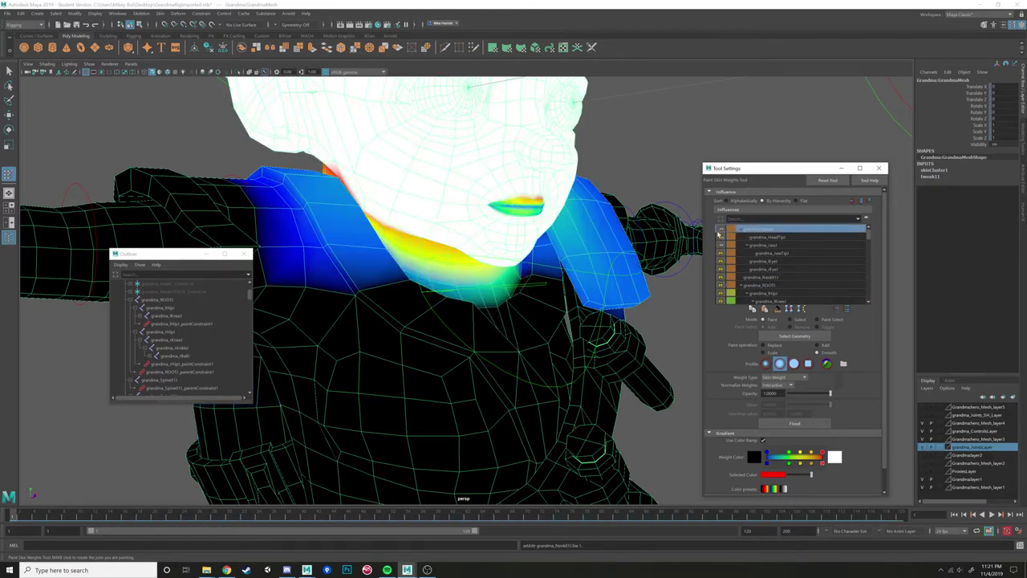
left_click(721, 230)
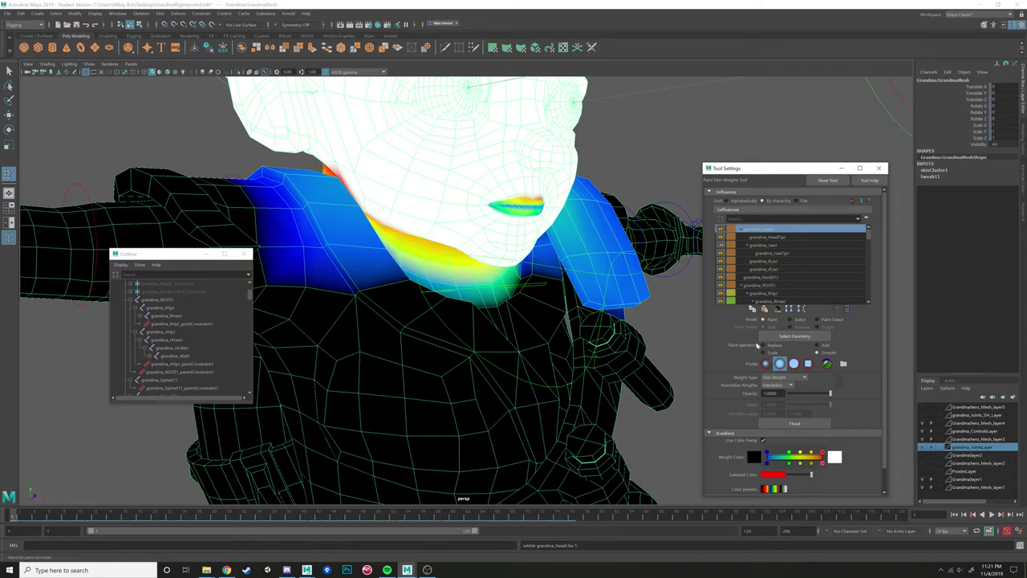
Choose the SpineTop joint for painting at frame 14 and set the paint operation to Add.
scroll(770, 266, "down", 3)
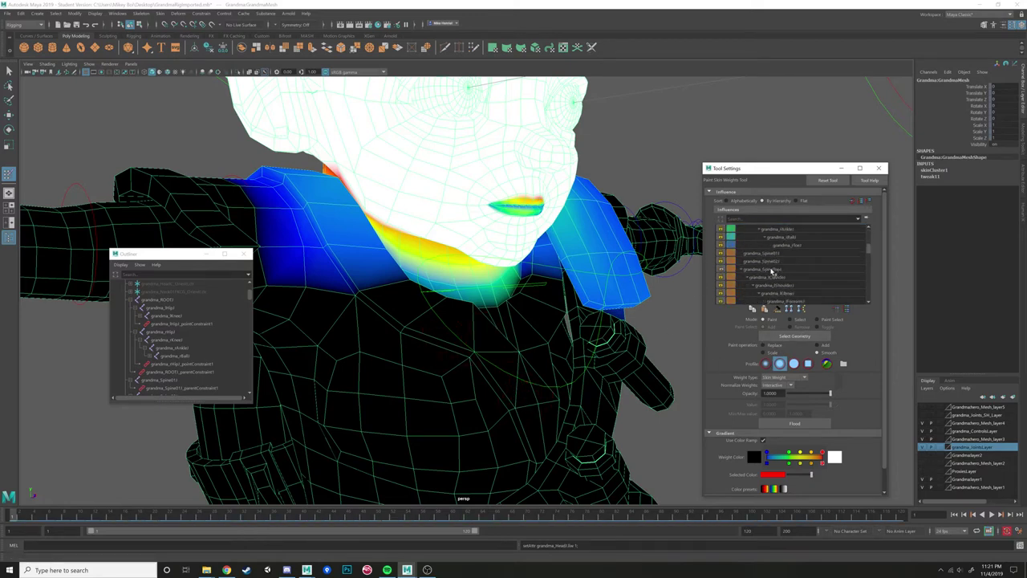
left_click(772, 268)
left_click_drag(469, 337, 396, 401, "alt")
left_click_drag(12, 518, 112, 517)
left_click_drag(307, 383, 449, 353, "alt")
left_click(816, 347)
scroll(493, 316, "up", 4)
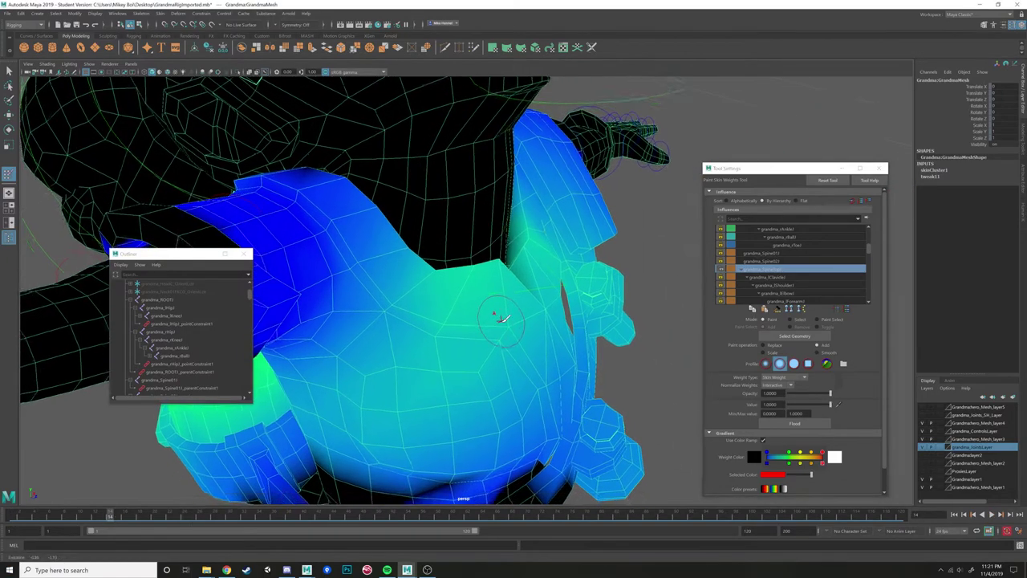
Undo a test stroke on the chest and show the joints in the viewport again.
mouse_move(490, 318)
left_mouse_down("alt")
mouse_move(505, 299)
mouse_move(431, 310)
mouse_move(308, 248)
mouse_move(472, 349)
mouse_move(482, 363)
mouse_move(461, 377)
mouse_move(473, 366)
mouse_move(361, 284)
mouse_move(447, 280)
mouse_move(436, 362)
mouse_move(487, 321)
mouse_move(482, 337)
mouse_move(449, 255)
mouse_move(452, 268)
mouse_move(497, 291)
mouse_move(452, 294)
mouse_move(435, 332)
mouse_move(471, 344)
left_mouse_up("alt")
left_click(491, 306)
key("ctrl+z")
left_click(90, 65)
left_click(113, 201)
Paint SpineTop weight at value 1.0 over the chest and collar, checking the deformation on the timeline.
mouse_move(506, 297)
left_mouse_down()
mouse_move(431, 281)
mouse_move(365, 197)
mouse_move(398, 295)
mouse_move(371, 273)
mouse_move(437, 305)
mouse_move(491, 350)
mouse_move(415, 277)
mouse_move(482, 343)
mouse_move(492, 290)
left_mouse_up()
mouse_move(471, 347)
left_mouse_down("alt")
mouse_move(523, 275)
mouse_move(459, 344)
left_mouse_up("alt")
mouse_move(607, 259)
left_mouse_down()
mouse_move(603, 269)
mouse_move(570, 249)
mouse_move(581, 218)
mouse_move(567, 228)
mouse_move(557, 271)
left_mouse_up()
mouse_move(577, 321)
left_mouse_down()
mouse_move(583, 330)
mouse_move(546, 337)
mouse_move(547, 357)
mouse_move(500, 363)
mouse_move(554, 377)
mouse_move(512, 397)
mouse_move(569, 294)
mouse_move(538, 344)
mouse_move(509, 305)
mouse_move(489, 329)
left_mouse_up()
left_click_drag(93, 518, 55, 503)
key("alt+v")
mouse_move(524, 353)
left_mouse_down()
mouse_move(458, 340)
mouse_move(529, 347)
mouse_move(461, 329)
left_mouse_up()
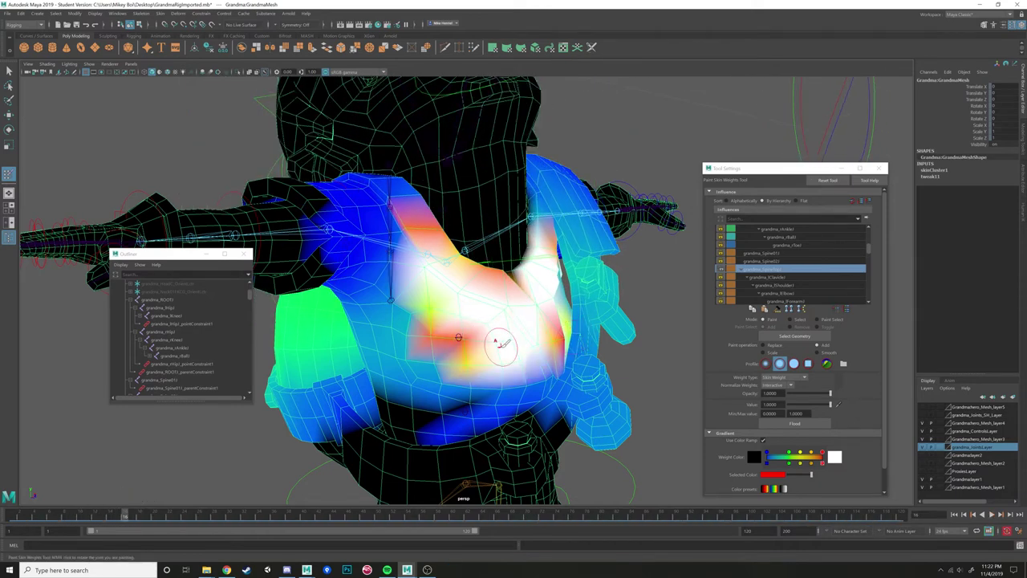
scroll(568, 322, "down", 4)
left_click_drag(568, 322, 522, 299, "alt")
left_click(9, 516)
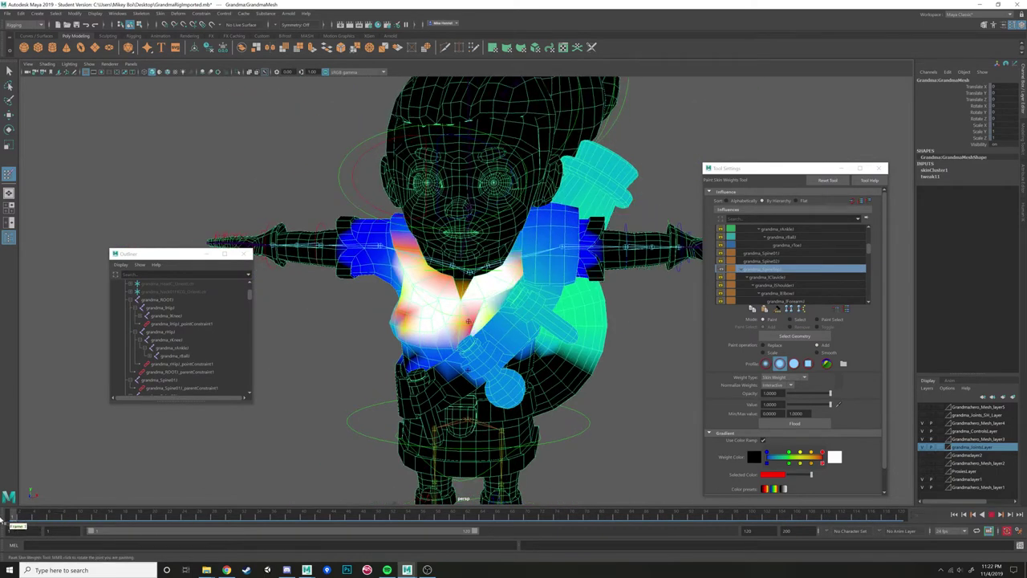
Select the head control and delete its keys at frames 24, 13 and 1.
key("w")
left_click_drag(393, 120, 540, 113, "alt")
left_click(548, 305)
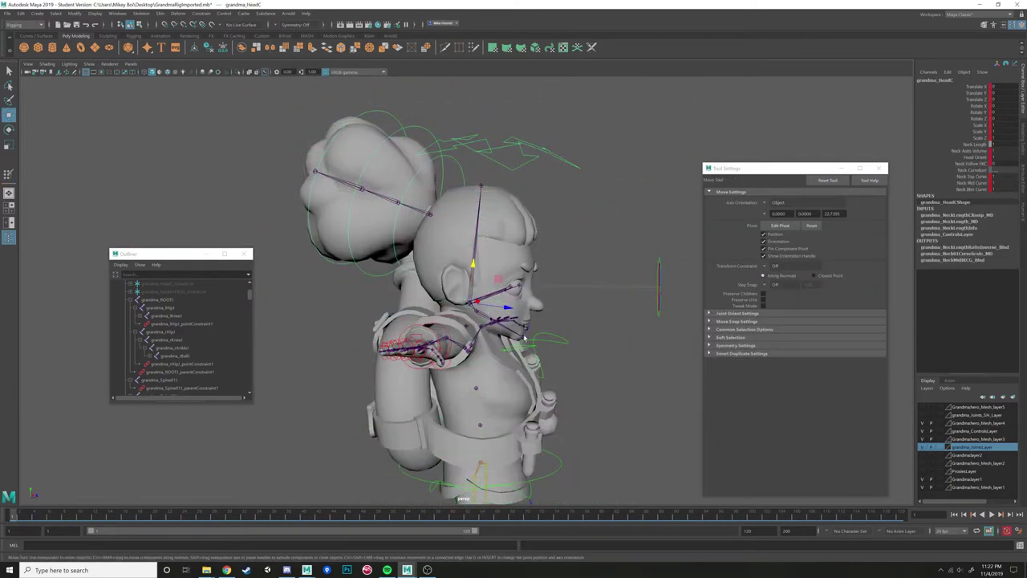
left_click_drag(231, 523, 201, 520)
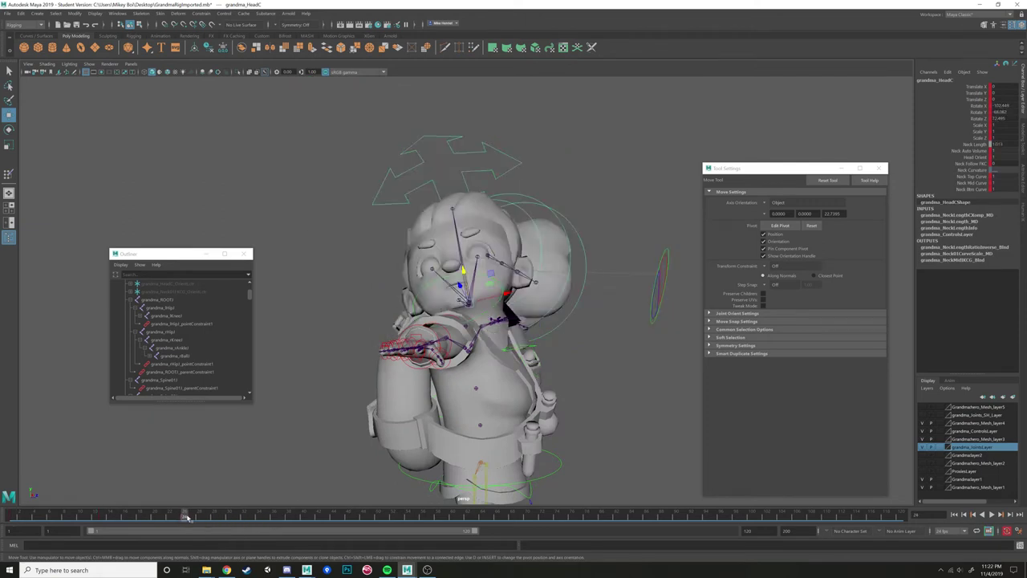
right_click(186, 518)
left_click(229, 407)
left_click(103, 520)
right_click(105, 520)
left_click(146, 409)
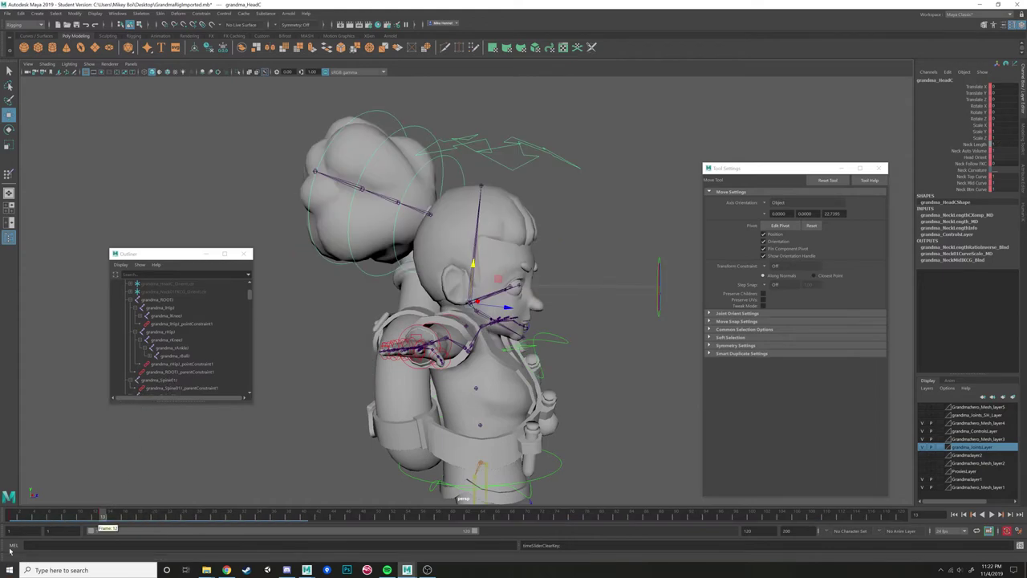
left_click(15, 518)
right_click(15, 518)
left_click(56, 405)
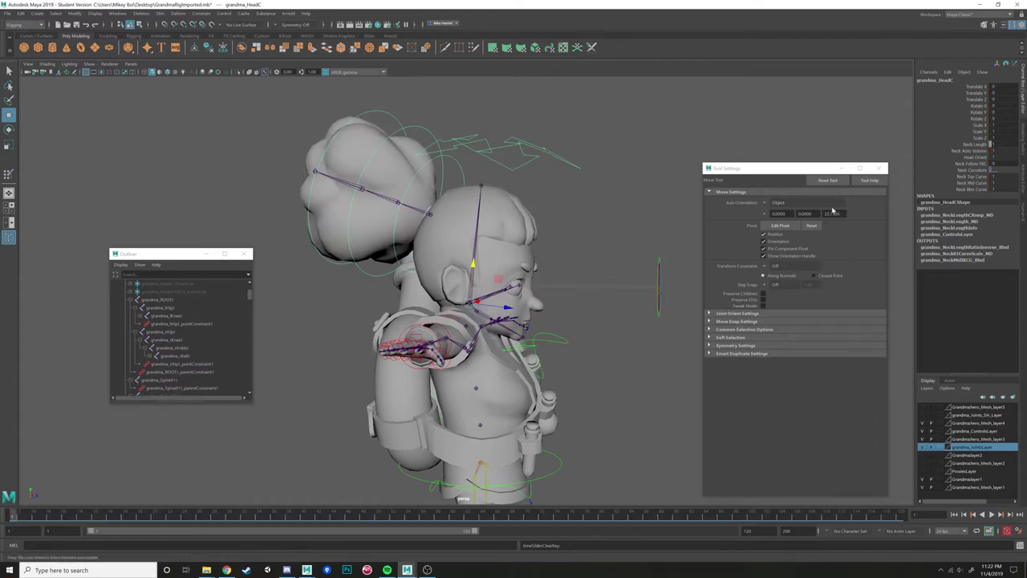
Inspect the mesh's face and chest in the rest pose and reselect the head control.
left_click_drag(561, 286, 443, 230, "alt")
scroll(493, 252, "up", 3)
left_click(492, 252)
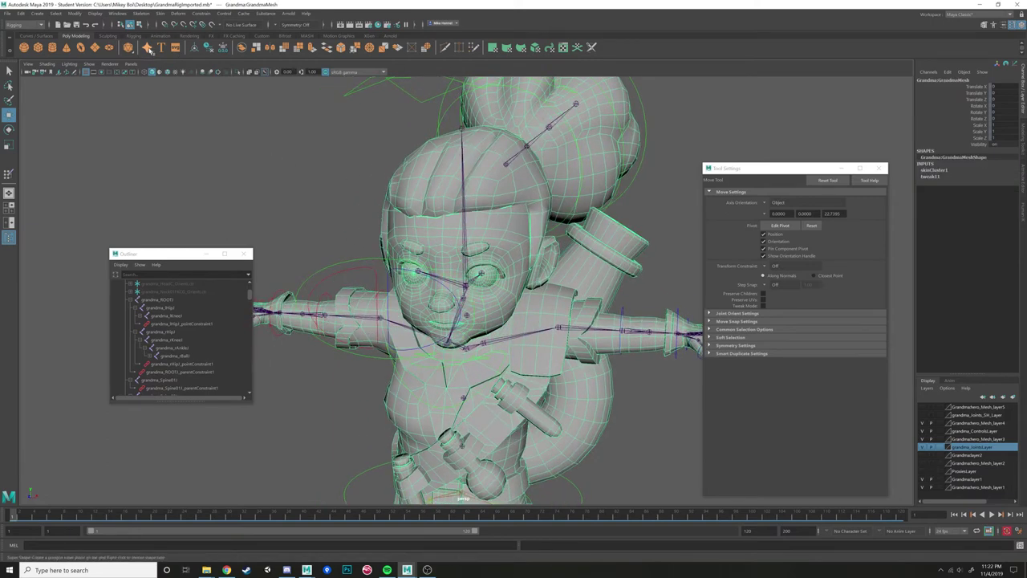
left_click_drag(455, 189, 514, 336, "alt")
scroll(514, 336, "up", 3)
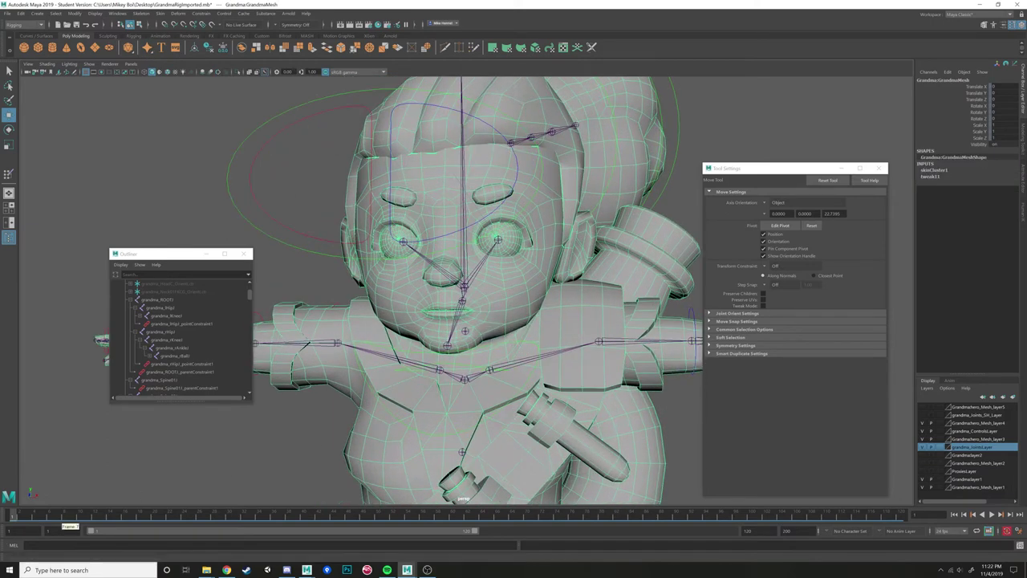
scroll(437, 228, "down", 4)
left_click_drag(436, 131, 438, 135)
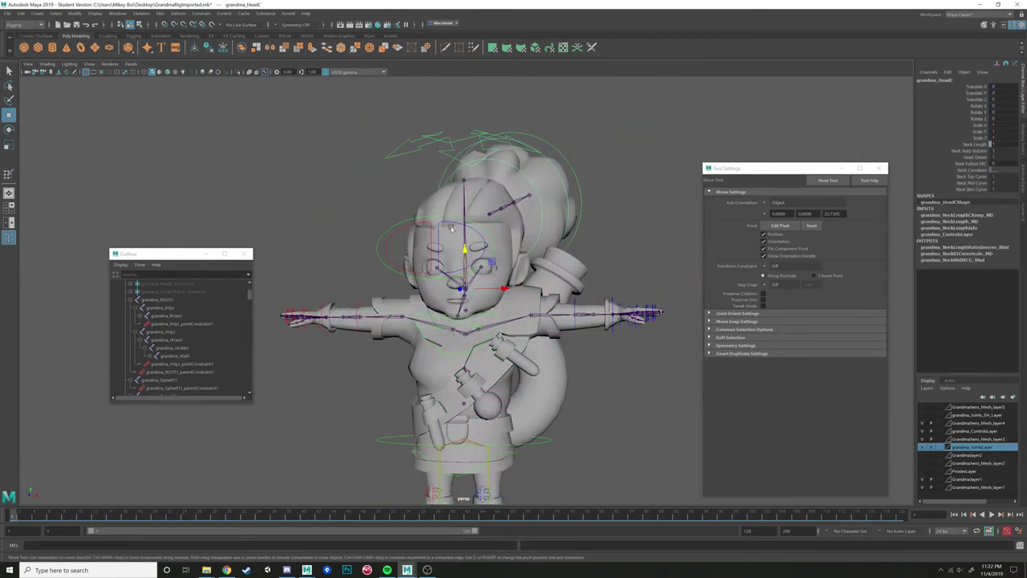
Tilt the head control back to check the neck with wireframe shown on the shaded mesh, and undo the rotation.
key("e")
left_click_drag(462, 279, 473, 258)
scroll(471, 258, "up", 5)
left_click(167, 73)
mouse_move(397, 277)
left_mouse_down("alt")
mouse_move(422, 305)
mouse_move(465, 276)
left_mouse_up("alt")
scroll(422, 305, "up", 3)
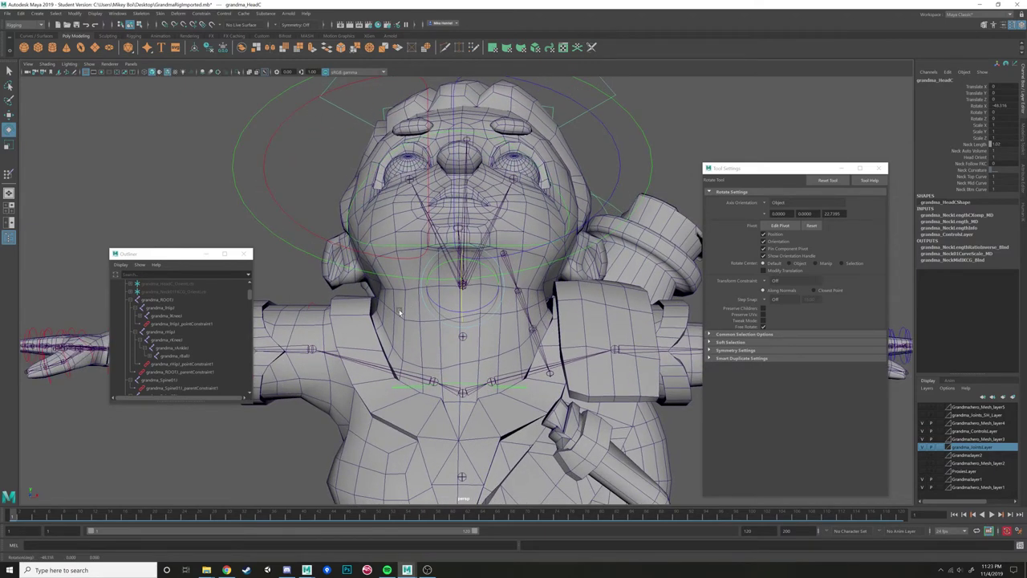
key("ctrl+z")
key("ctrl+z")
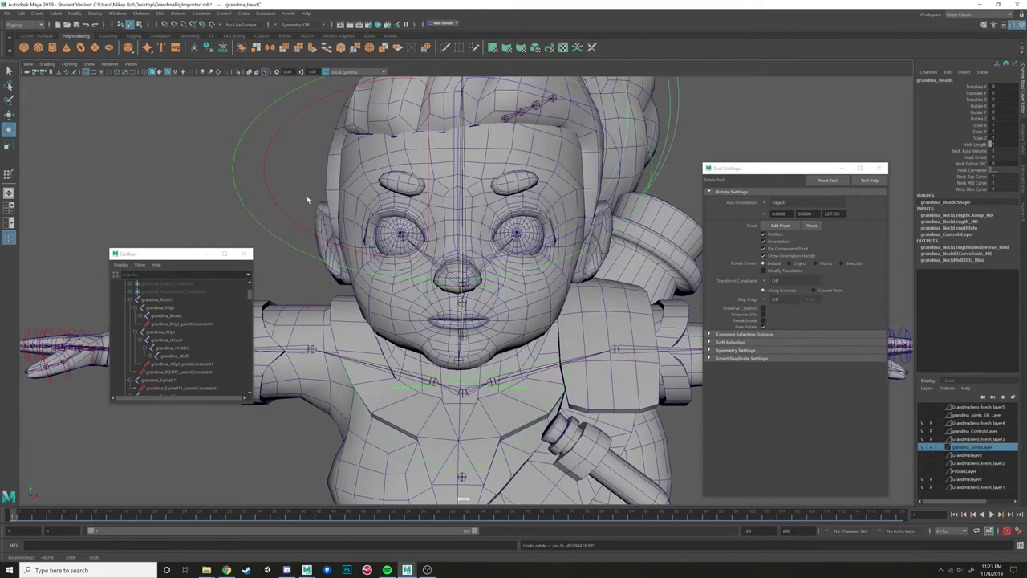
Mirror the skin weights across YZ from positive to negative, using closest point on surface and closest joint.
left_click(161, 14)
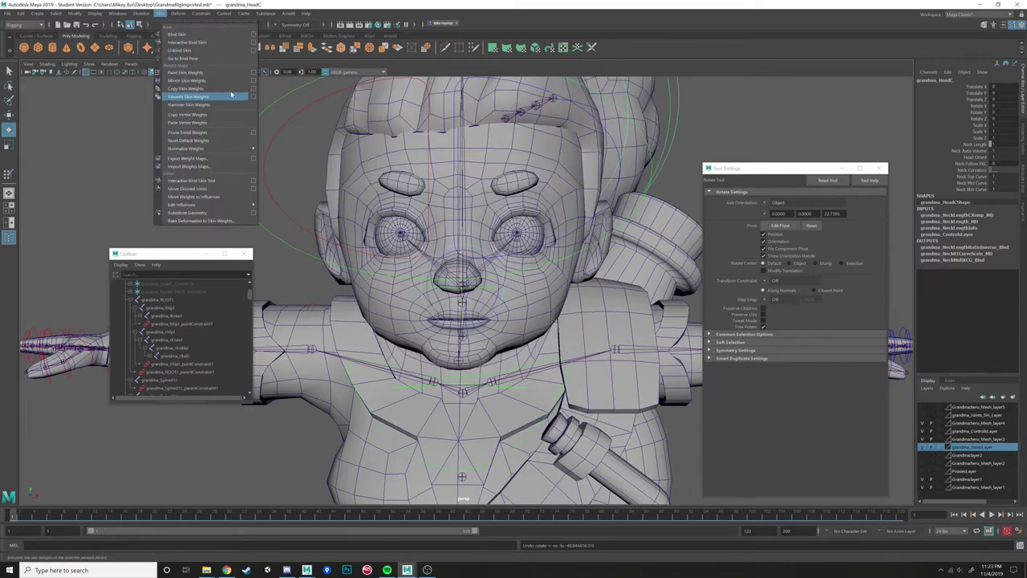
left_click(254, 81)
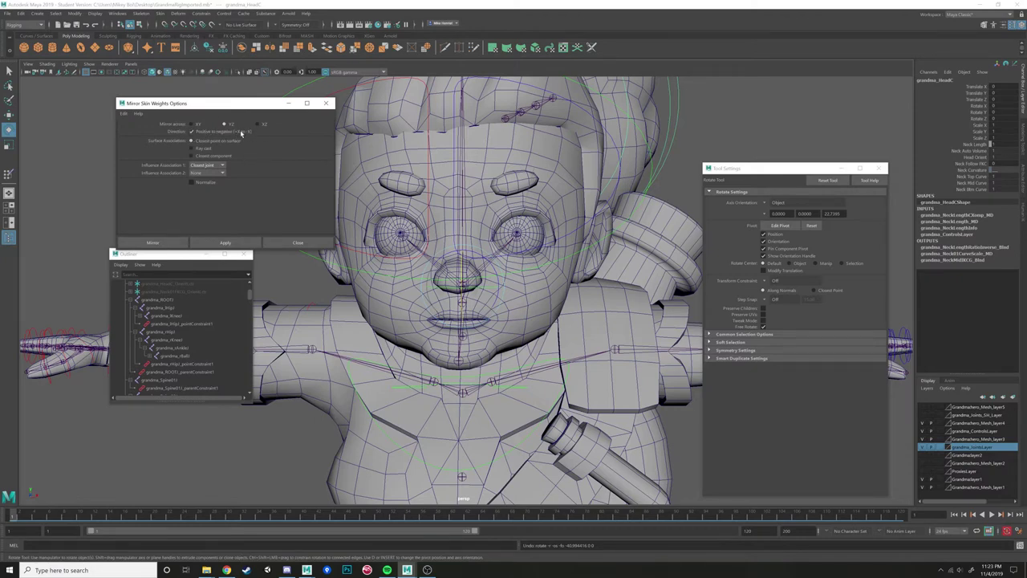
right_click_drag(549, 297, 503, 163)
left_click(158, 246)
mouse_move(504, 163)
left_mouse_down("alt")
mouse_move(452, 161)
mouse_move(452, 140)
mouse_move(499, 164)
left_mouse_up("alt")
Rotate the head control back to check the mirrored neck and jaw weights, and undo the test pose.
left_click(452, 139)
left_click_drag(463, 281, 464, 260)
scroll(464, 260, "up", 4)
scroll(463, 261, "up", 2)
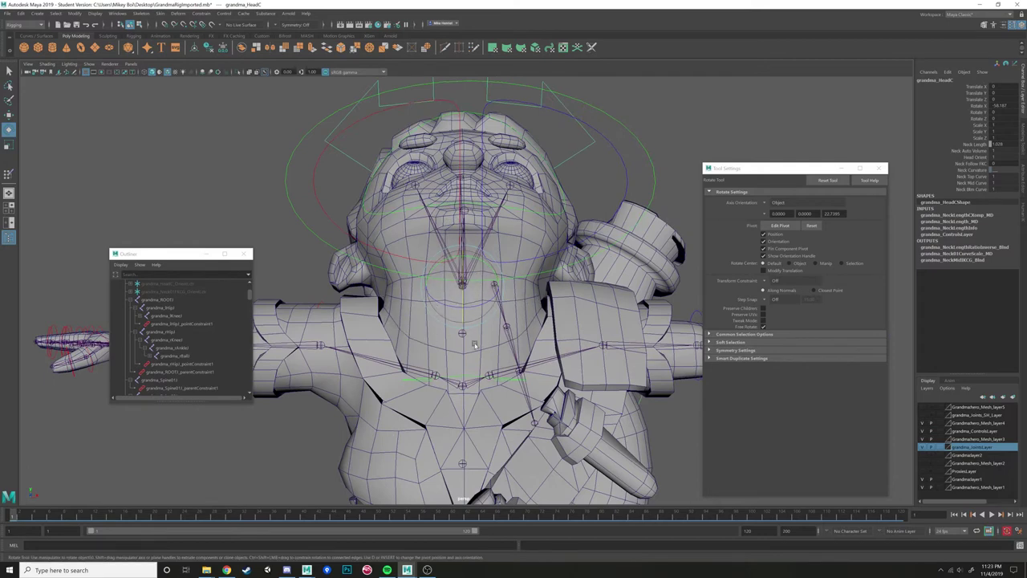
key("ctrl+z")
Examine the mesh and rig from several angles, from the face and torso down to the legs.
left_click_drag(567, 341, 510, 364, "alt")
scroll(510, 364, "down", 5)
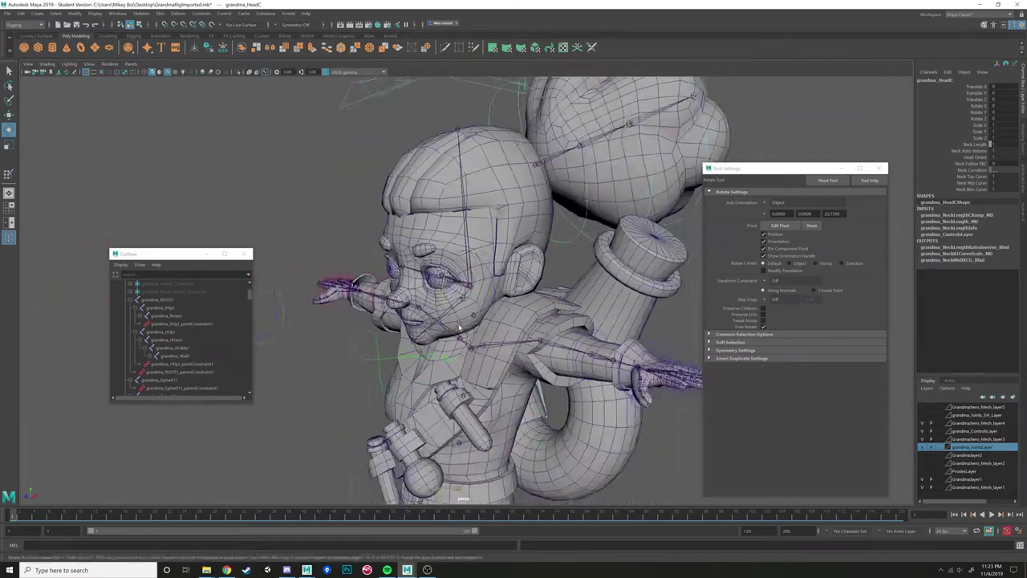
middle_click_drag(510, 364, 508, 309, "alt")
scroll(508, 321, "up", 3)
left_click_drag(469, 384, 520, 376, "alt")
middle_click_drag(520, 375, 520, 310, "alt")
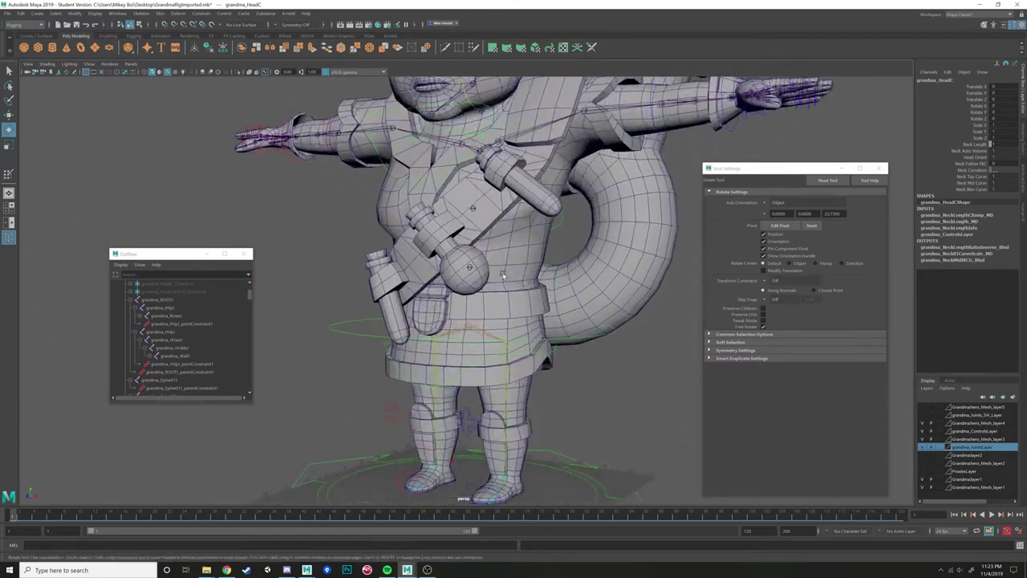
scroll(520, 310, "up", 3)
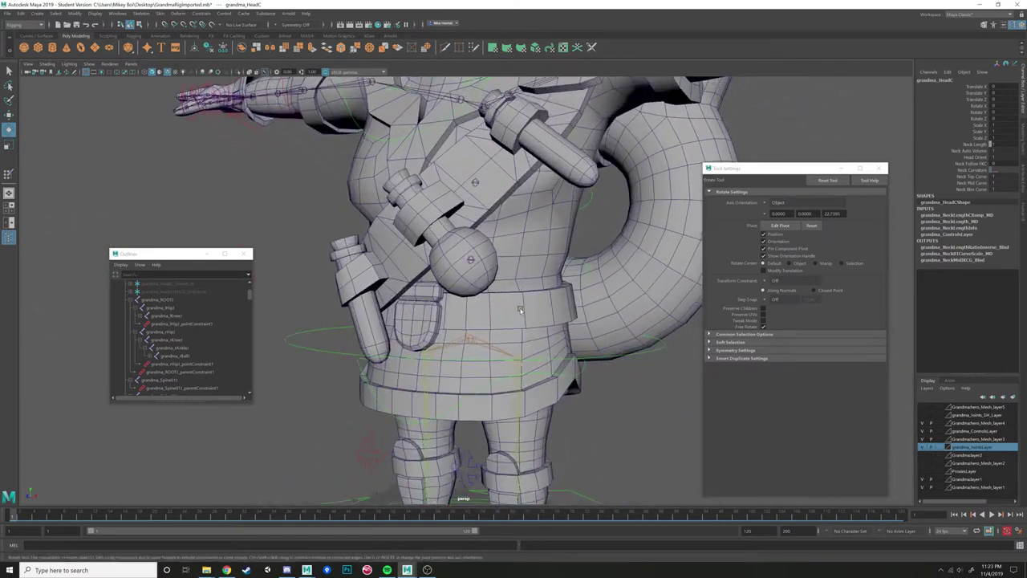
left_click_drag(520, 311, 511, 277, "alt")
scroll(485, 258, "down", 5)
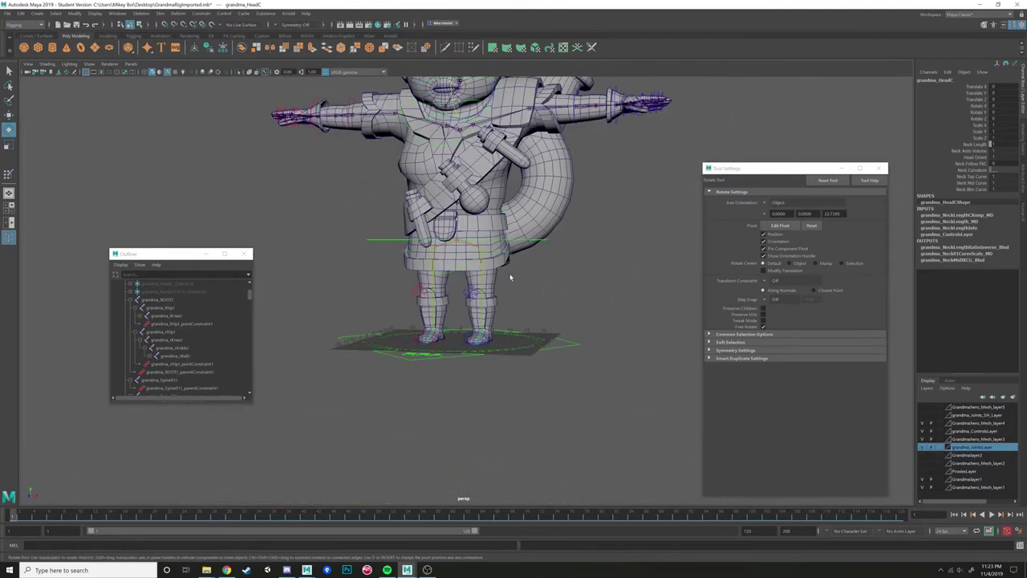
middle_click_drag(511, 278, 508, 329, "alt")
scroll(508, 330, "up", 3)
left_click_drag(507, 329, 513, 214, "alt")
middle_click_drag(513, 214, 526, 332, "alt")
scroll(527, 332, "up", 3)
mouse_move(545, 330)
left_mouse_down("alt")
mouse_move(496, 323)
mouse_move(535, 319)
left_mouse_up("alt")
scroll(542, 316, "down", 3)
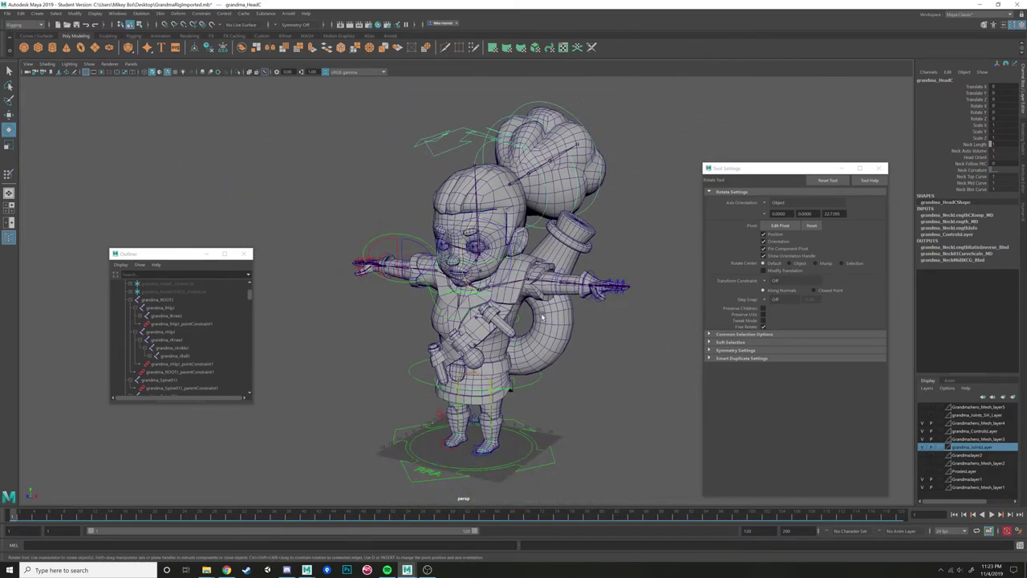
Examine the joints at the bun's base and the top of the head, selecting the hair joint.
key("w")
scroll(514, 325, "up", 3)
left_click_drag(454, 294, 481, 311, "alt")
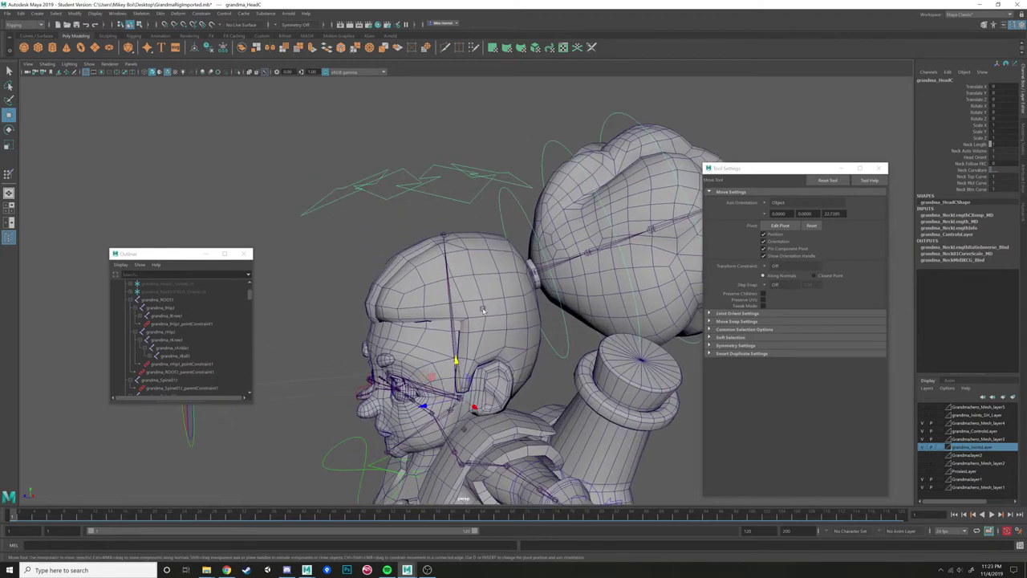
scroll(482, 311, "up", 3)
left_click(549, 274)
left_click_drag(454, 217, 447, 232, "alt")
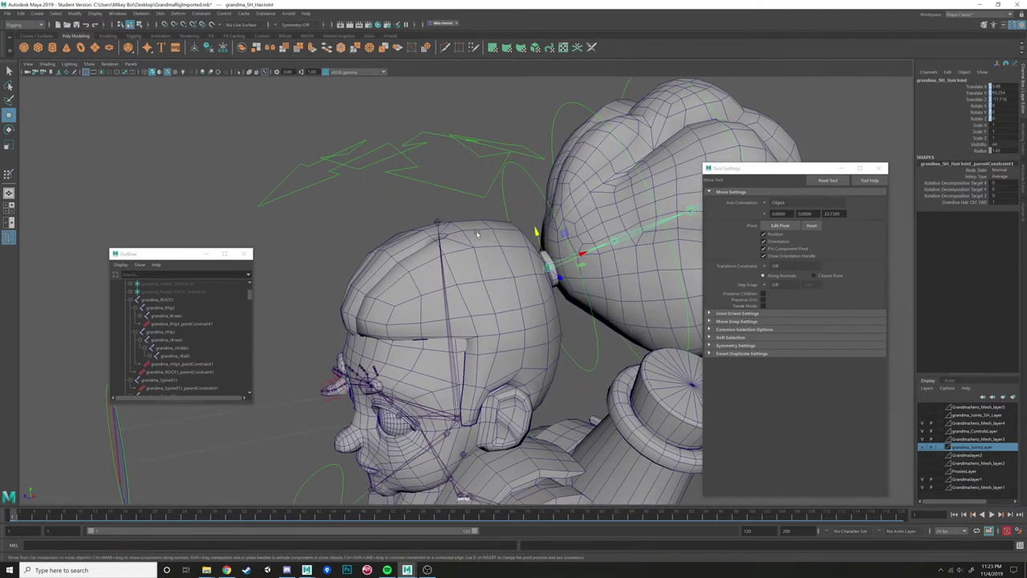
left_click(448, 226)
left_click_drag(518, 287, 471, 208, "alt")
left_click(471, 209)
left_click(544, 279)
left_click_drag(546, 291, 557, 290, "alt")
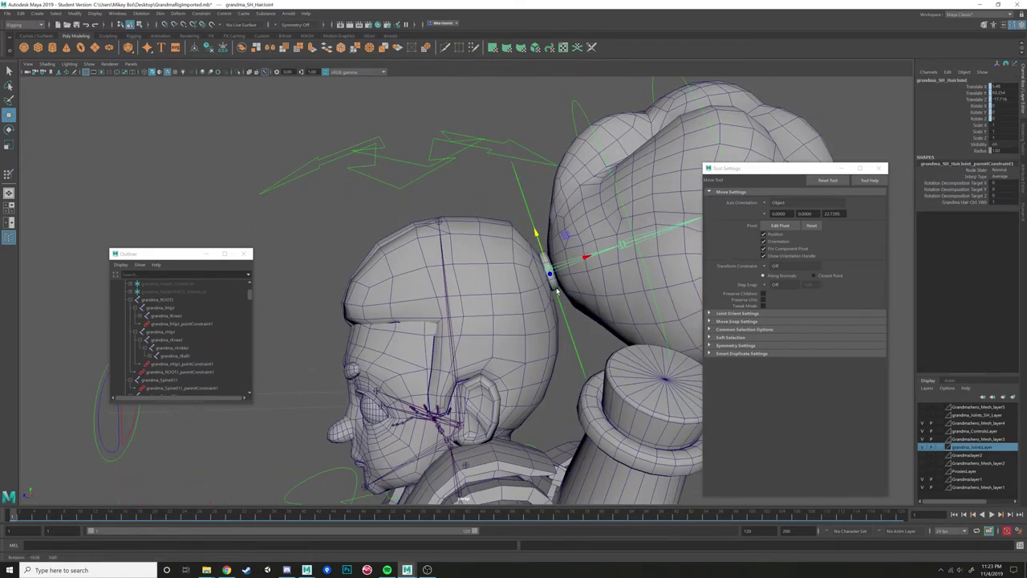
left_click(616, 297)
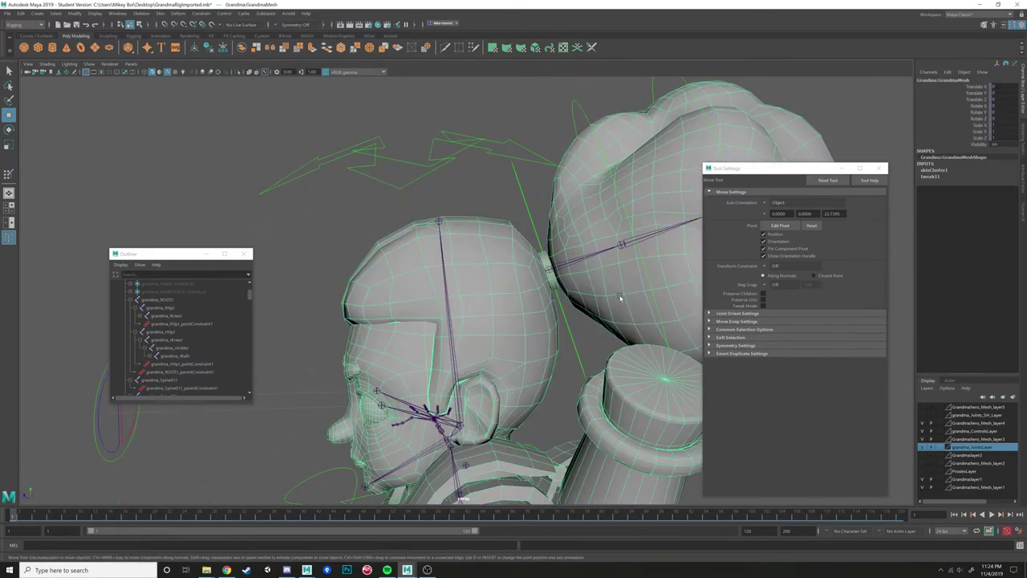
Parent the hair joint at the bun's base to the head tip joint.
left_click(554, 267)
left_click(440, 222)
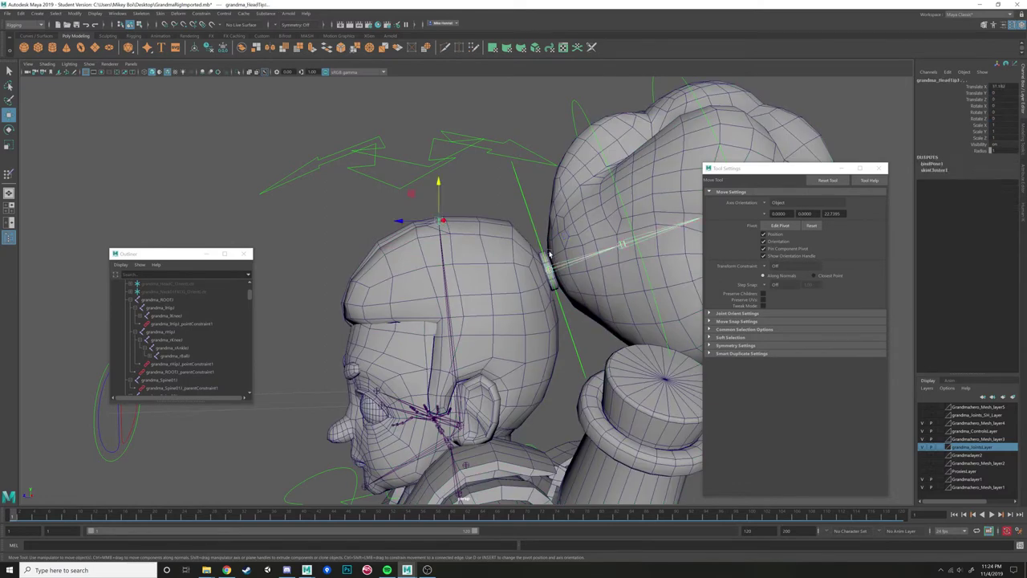
left_click(516, 240)
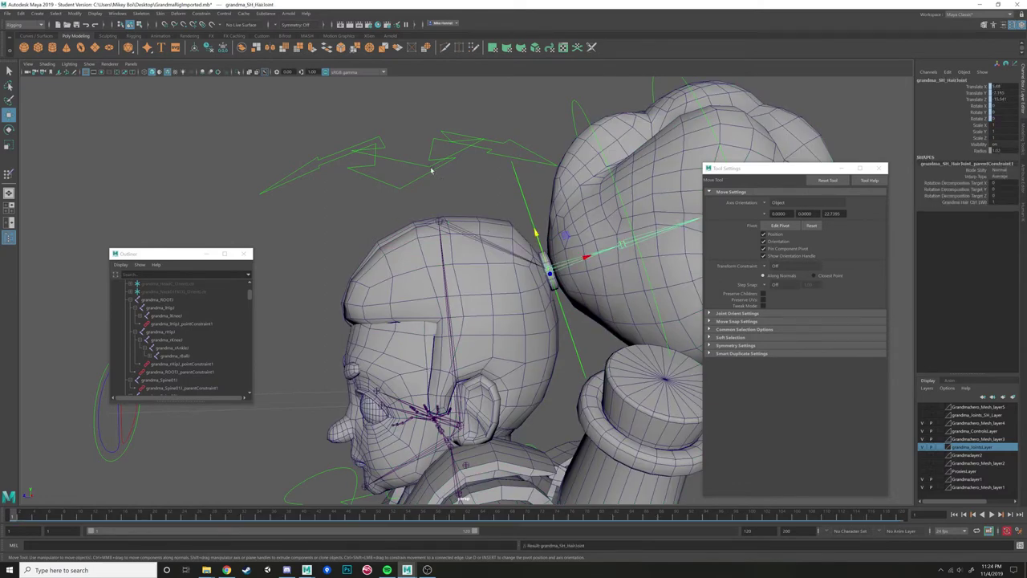
left_click(442, 227)
left_click(511, 239)
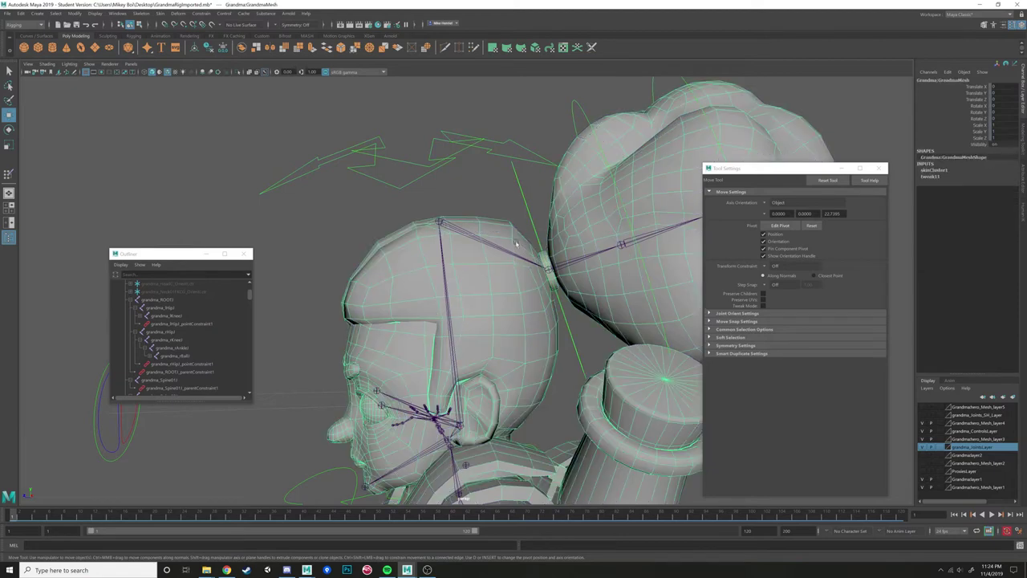
Rotate the three hair controls together to test whether the bun follows, and undo the rotation.
left_click(526, 196)
left_click(577, 101, "shift")
left_click(685, 80, "shift")
scroll(617, 163, "down", 3)
key("e")
left_click_drag(616, 208, 526, 231)
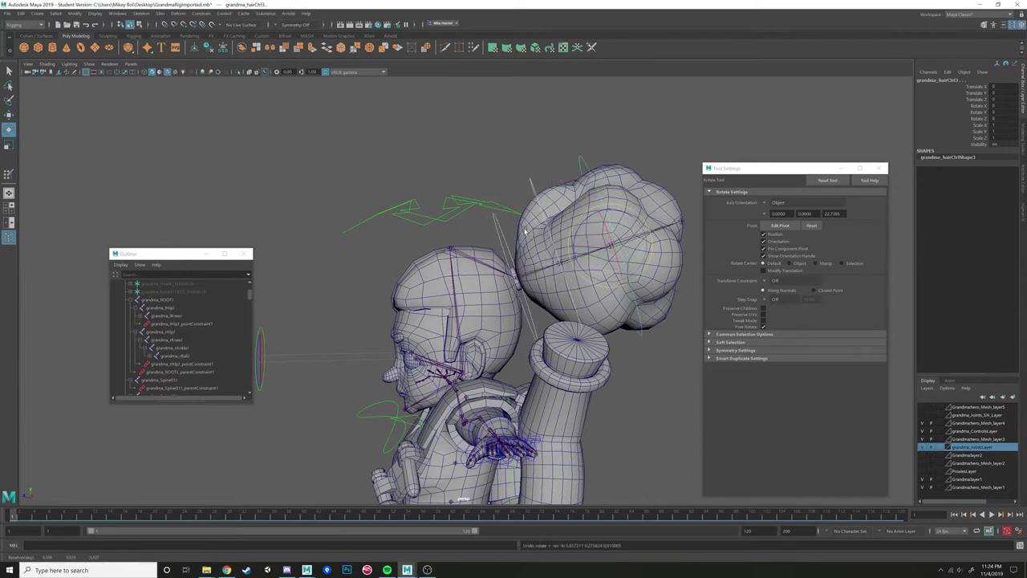
scroll(525, 231, "up", 3)
Open Paint Skin Weights on the grandma mesh and look through its influences for the hair joints.
left_click(571, 270)
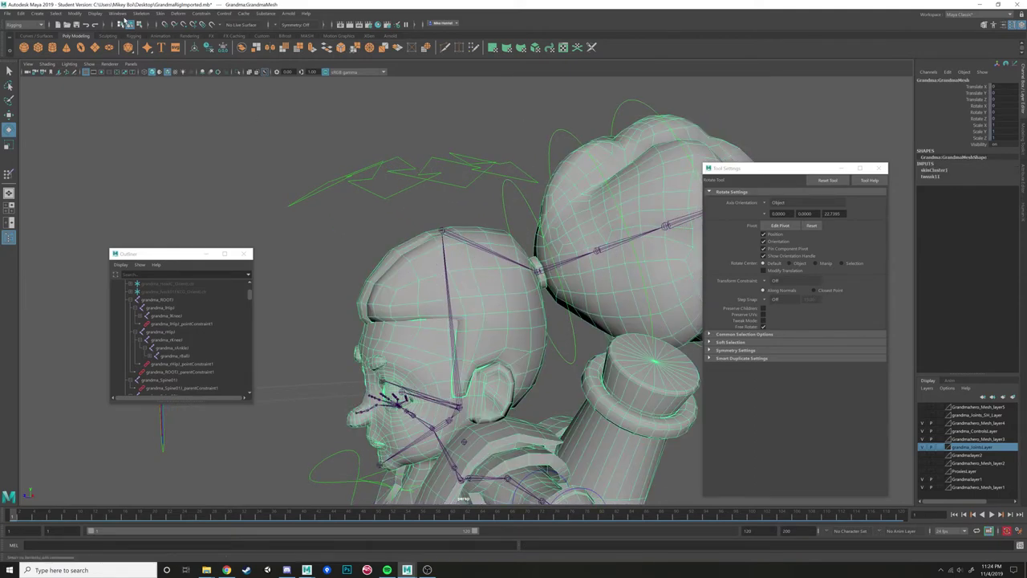
left_click(138, 13)
mouse_move(160, 14)
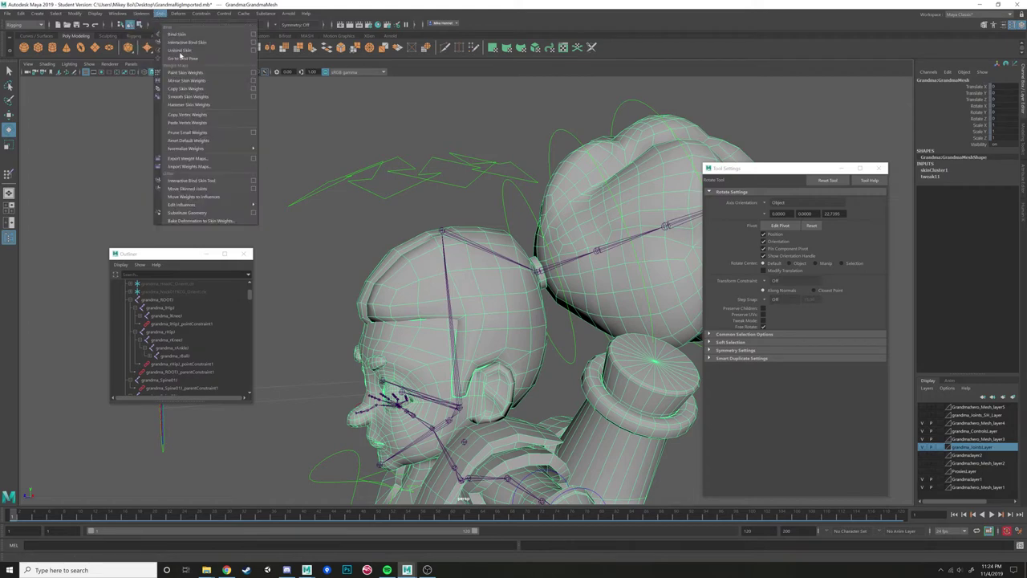
left_click(251, 73)
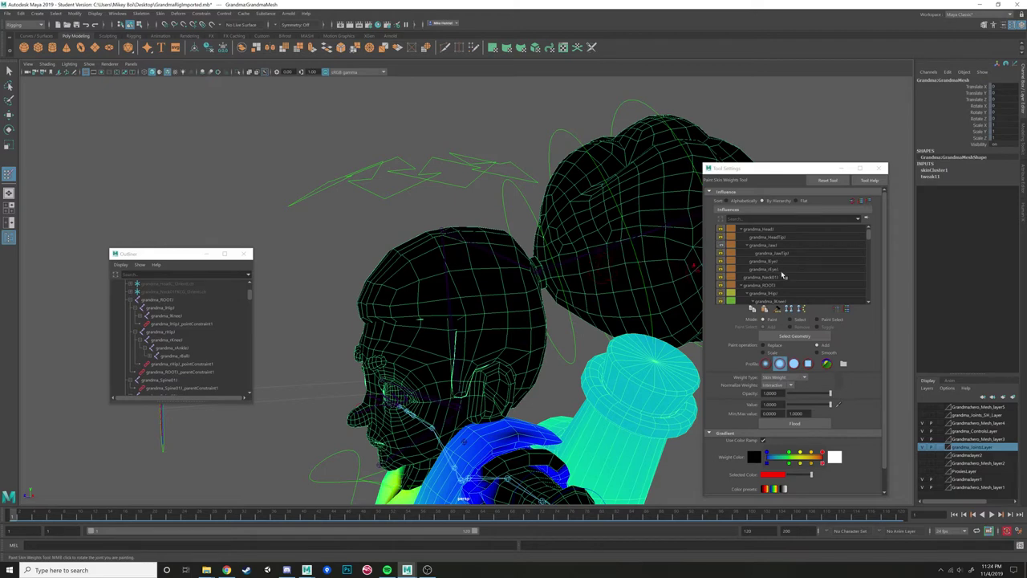
scroll(790, 274, "down", 5)
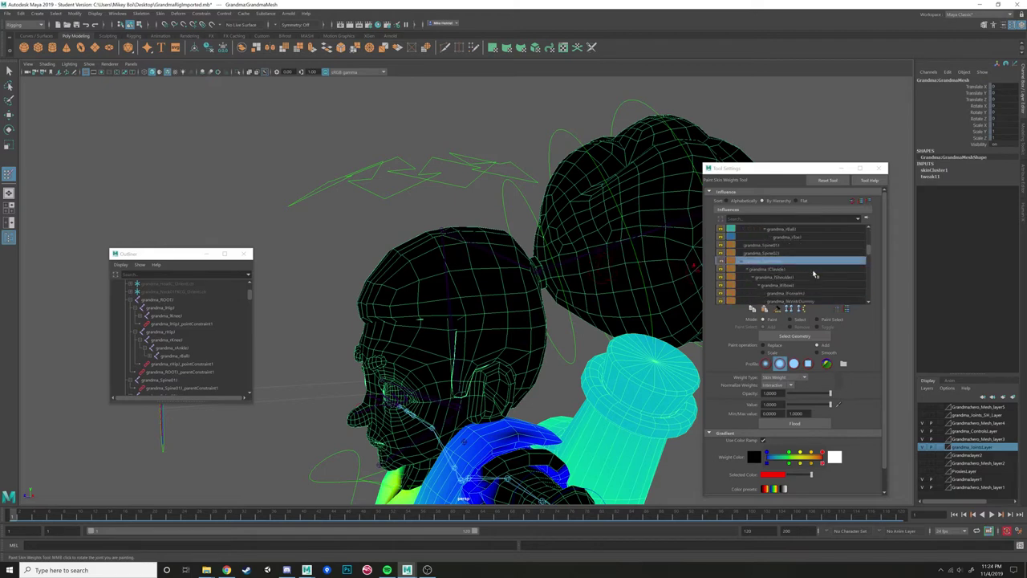
scroll(815, 275, "down", 3)
left_click_drag(868, 263, 868, 295)
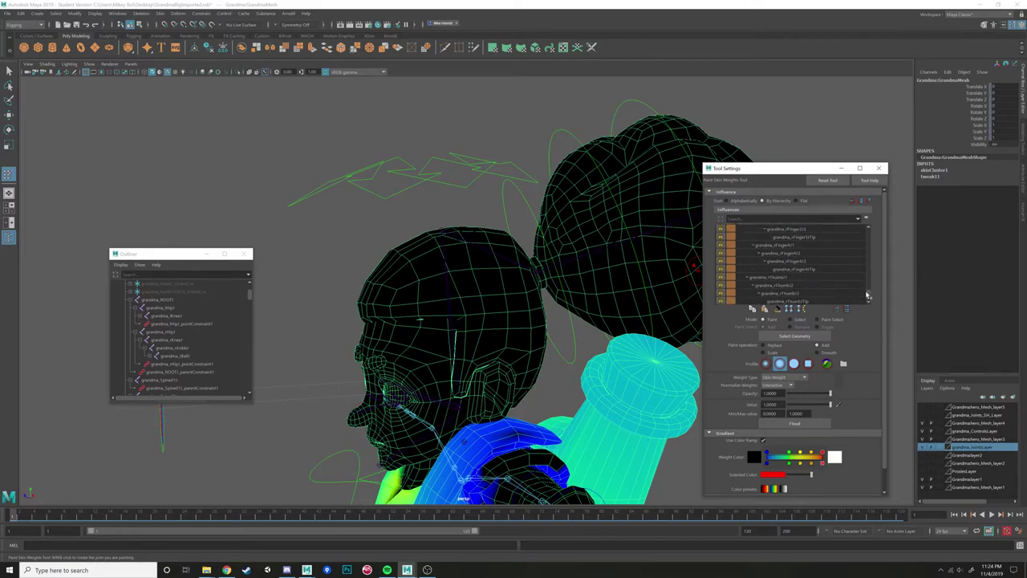
left_click_drag(591, 284, 562, 286, "alt")
scroll(562, 285, "up", 2)
key("w")
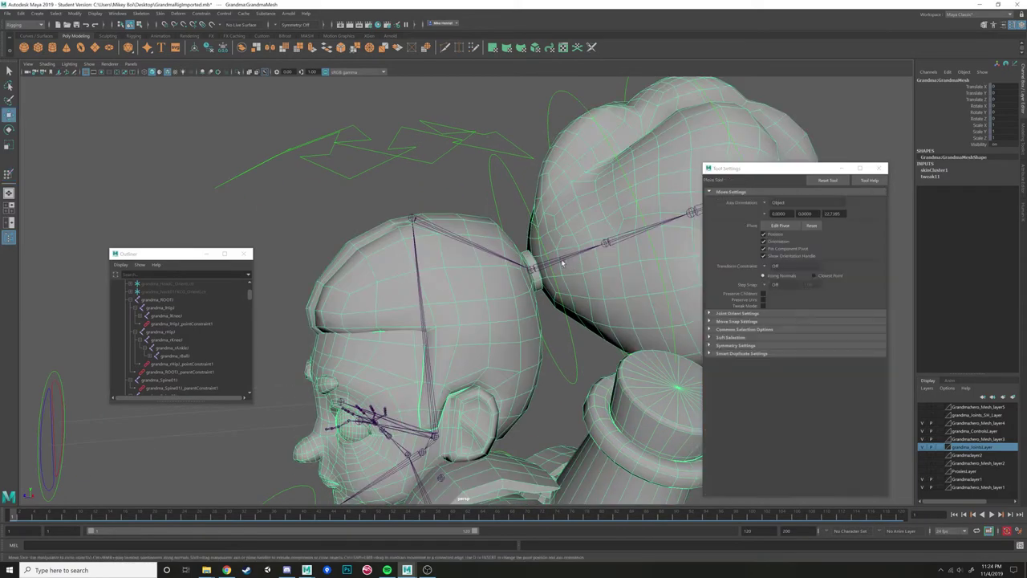
Select the chain of hair joints inside the bun and add the grandma mesh to the selection.
left_click(563, 258)
key("f")
left_click(594, 248)
key("f")
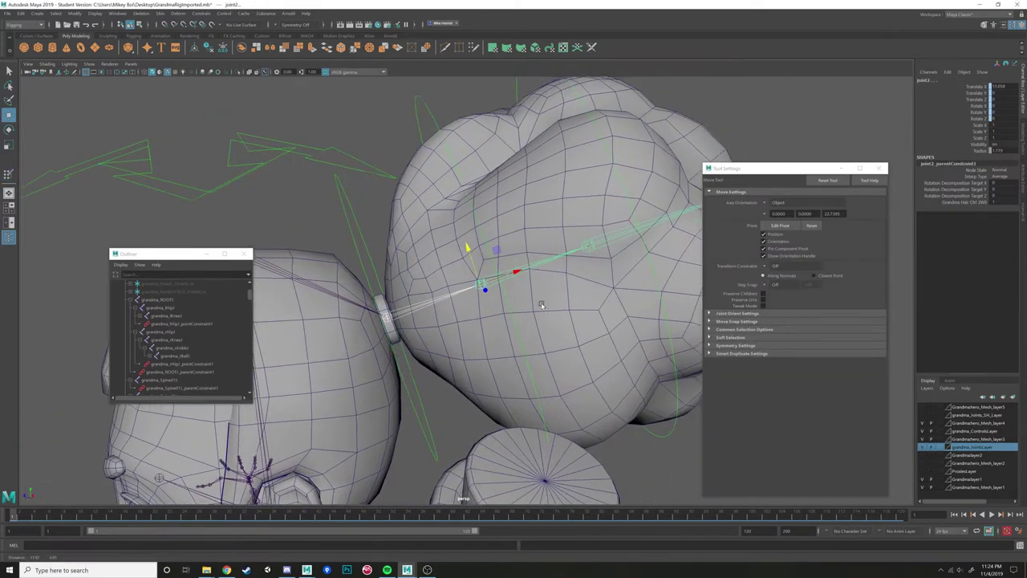
left_click(583, 249)
key("f")
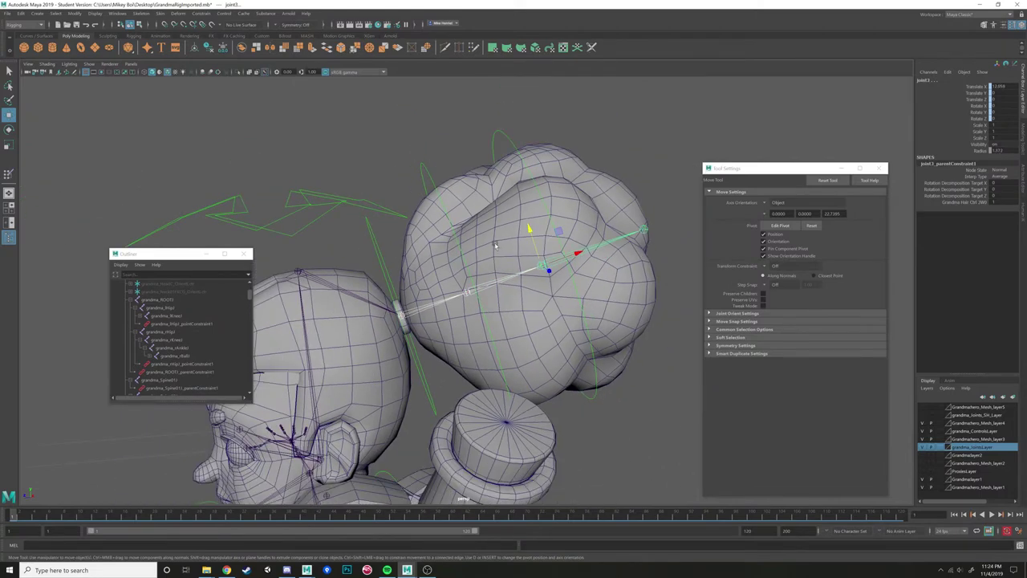
left_click_drag(494, 244, 523, 233, "alt")
left_click(160, 14)
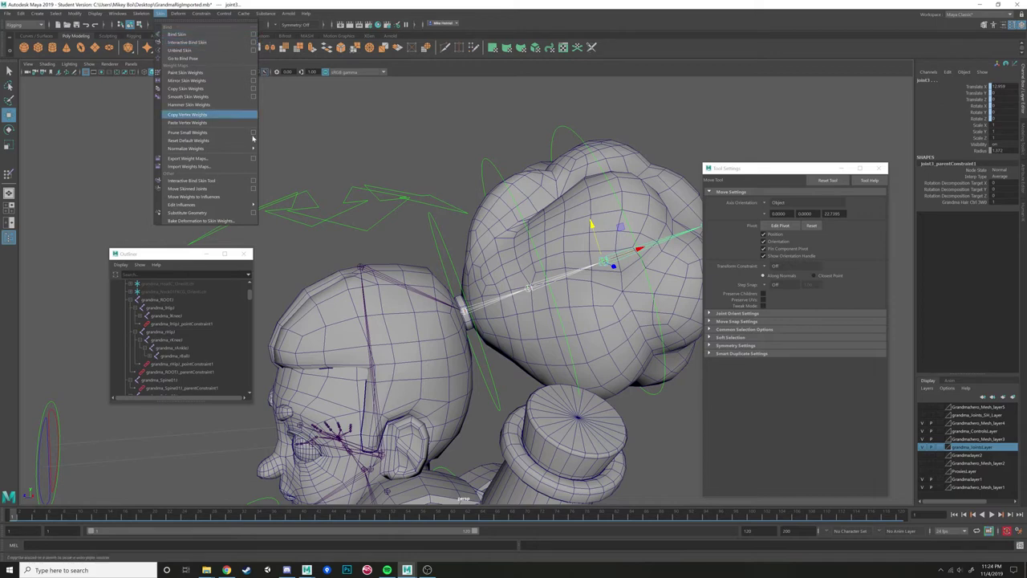
left_click(513, 247, "shift")
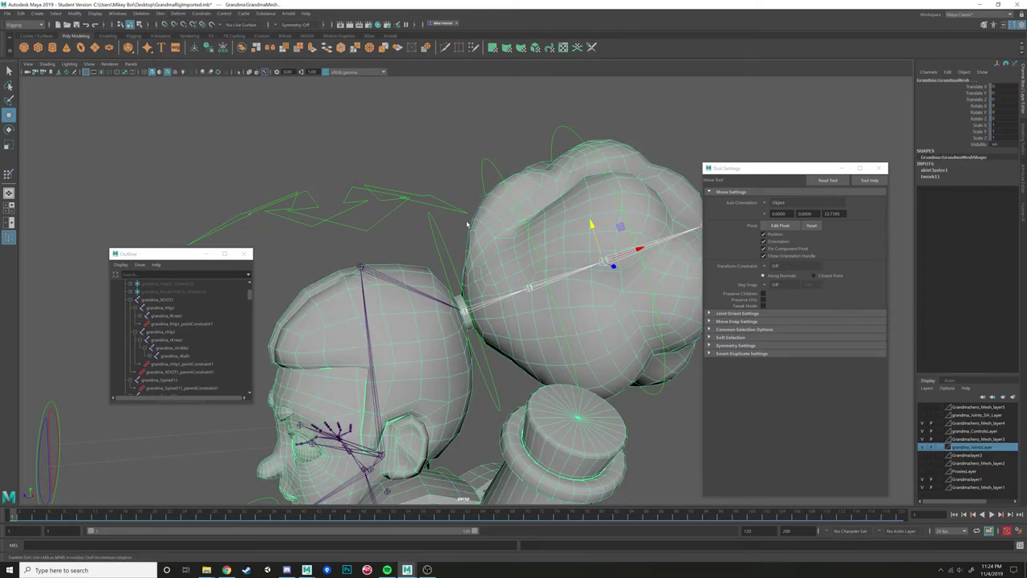
left_click_drag(209, 91, 316, 113, "alt")
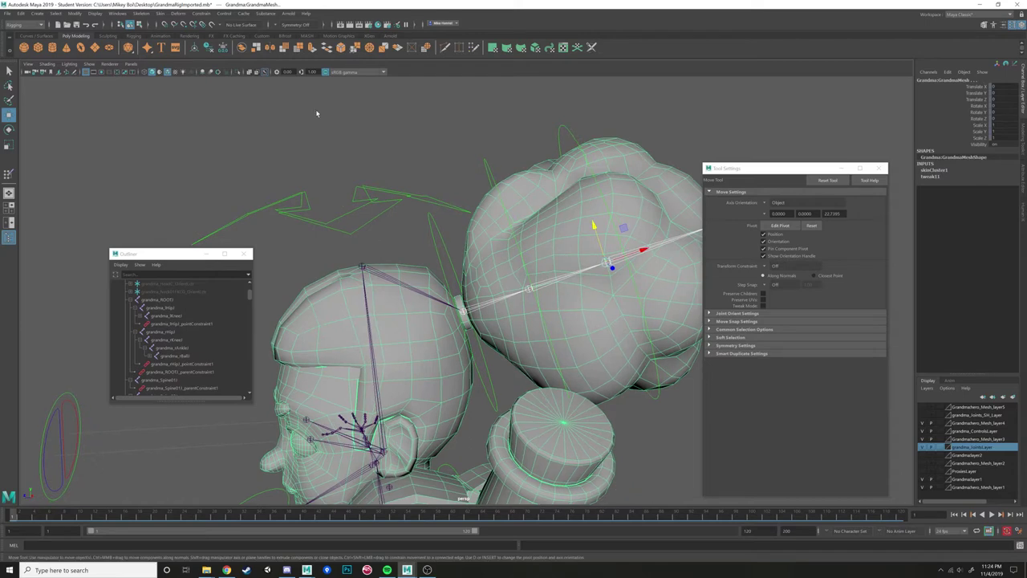
Open the Add Influence options for the selected hair joints and mesh and enable Lock weights.
left_click(161, 14)
mouse_move(241, 205)
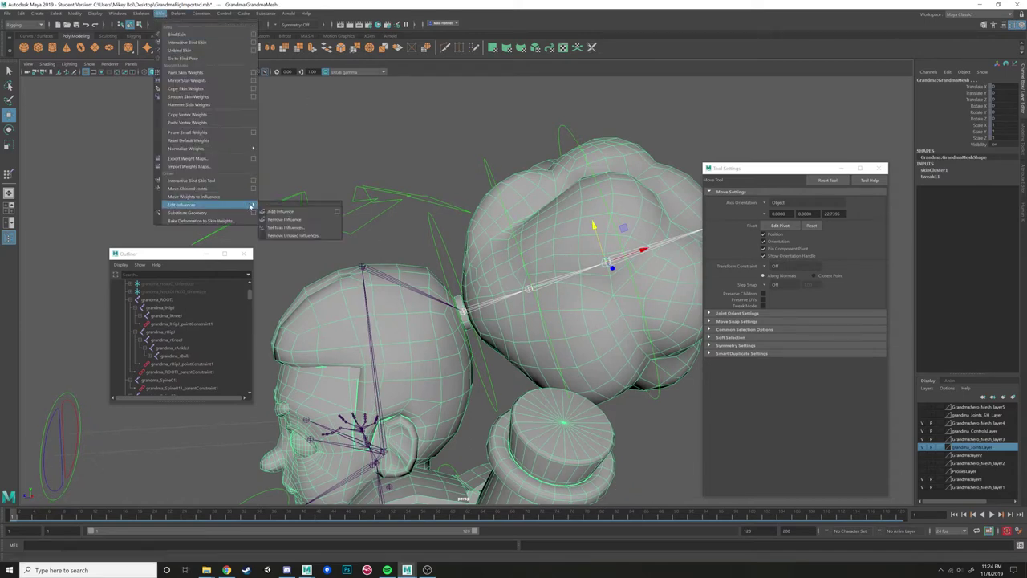
left_click(337, 214)
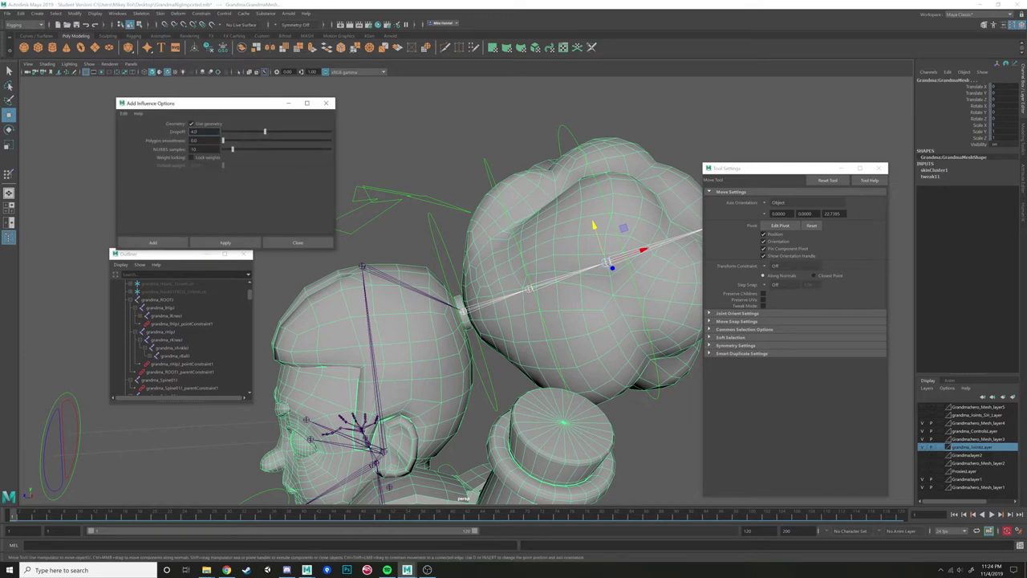
left_click(192, 158)
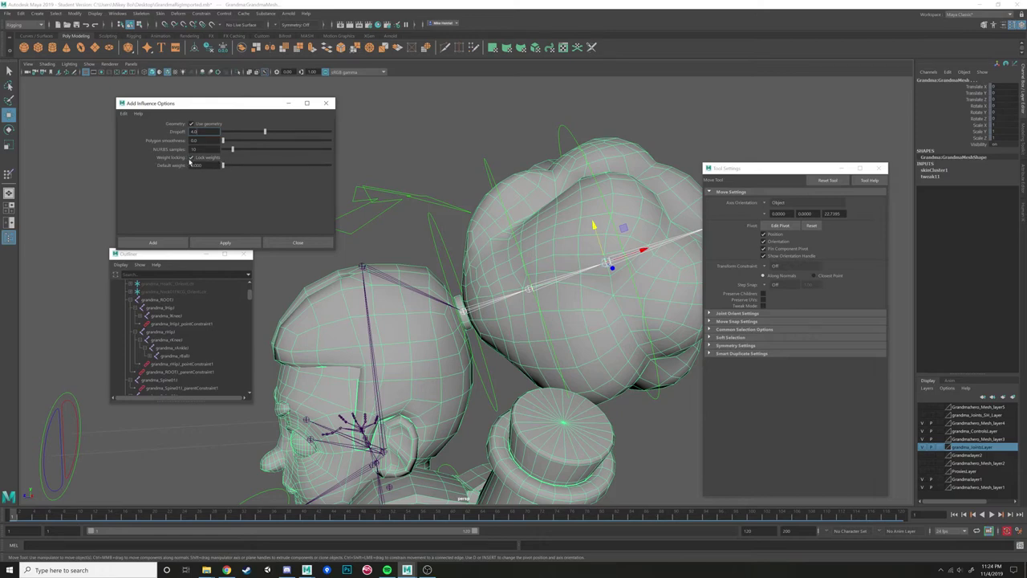
Turn off weight locking and add the selected hair joints as influences on the grandma mesh's skin.
left_click(190, 158)
left_click(210, 243)
left_click(211, 243)
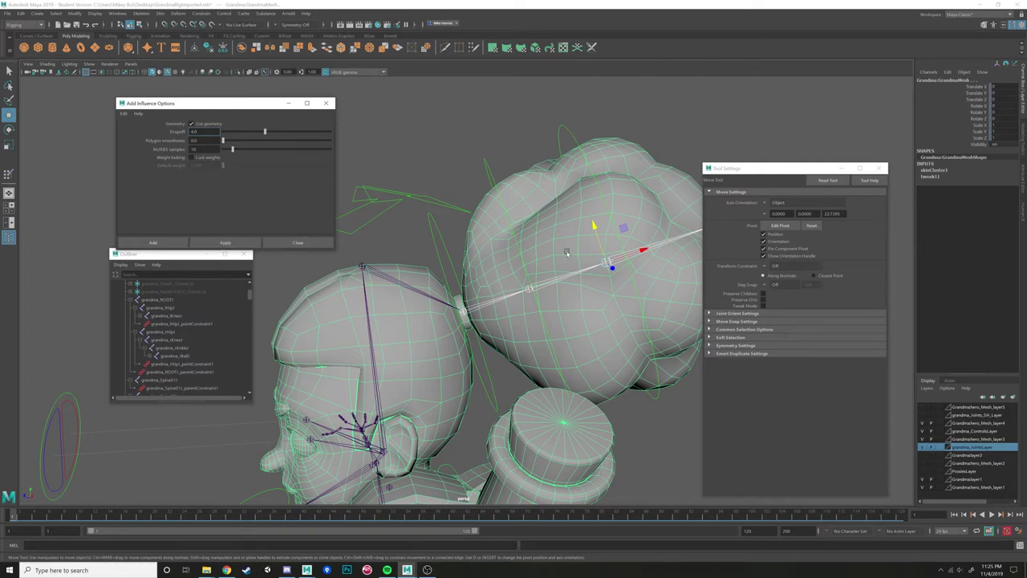
left_click_drag(496, 277, 501, 278, "alt")
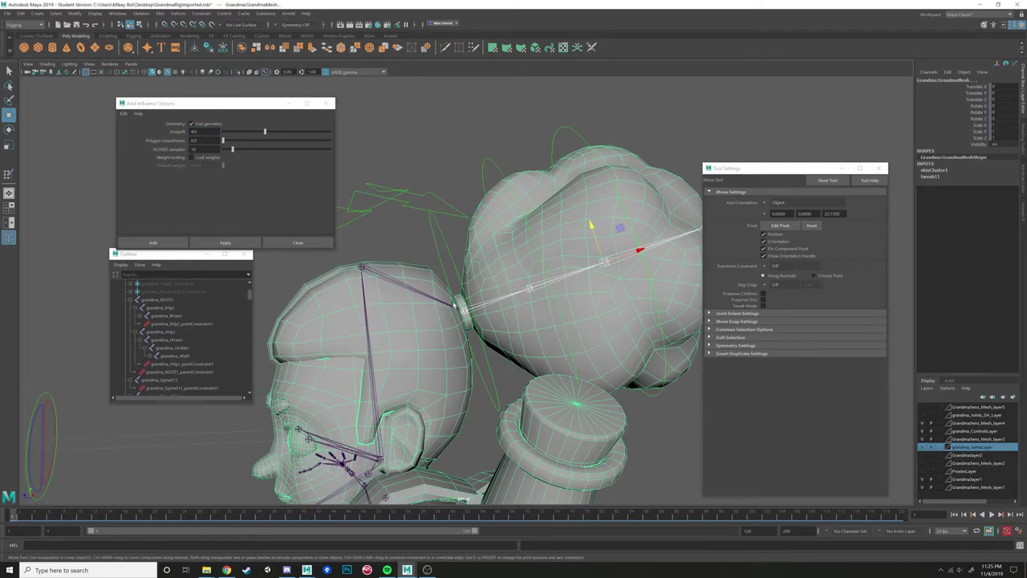
left_click(228, 244)
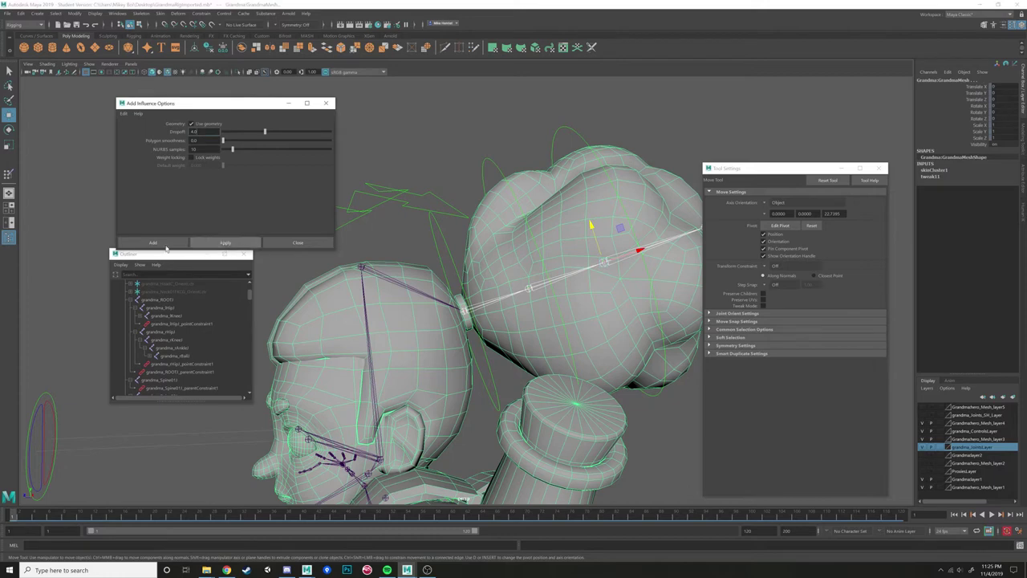
left_click(153, 242)
Open the Paint Skin Weights Tool on the grandma mesh and view the weights of the hair root joint, joint2 and joint3.
left_click(555, 211)
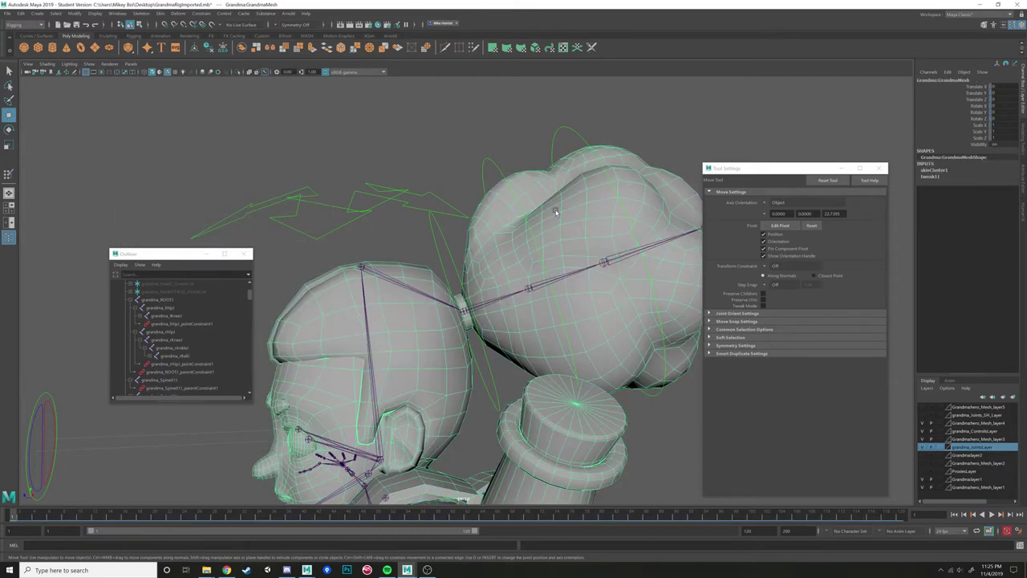
right_click_drag(486, 218, 439, 202)
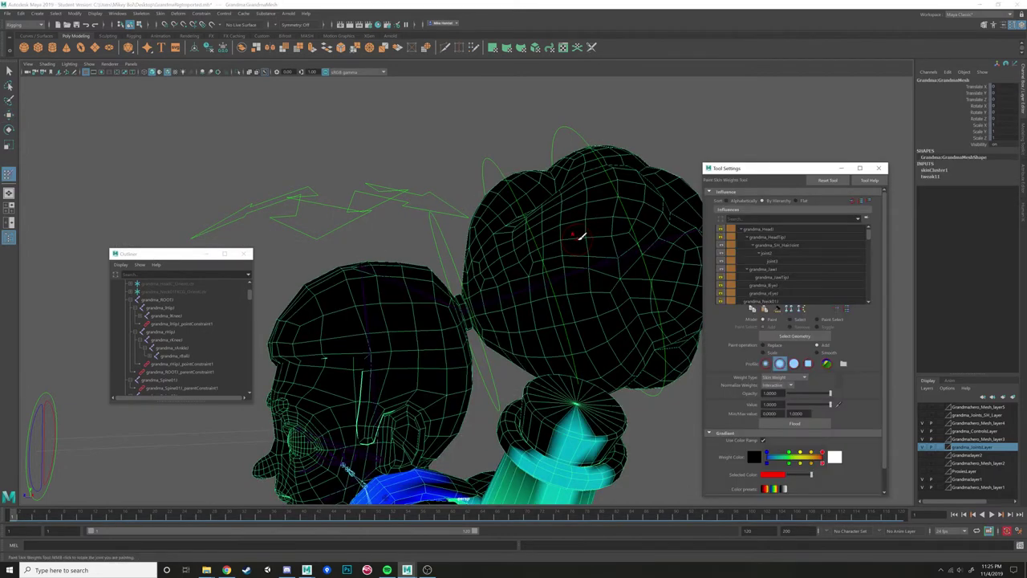
left_click(774, 245)
left_click(752, 245)
left_click(761, 253)
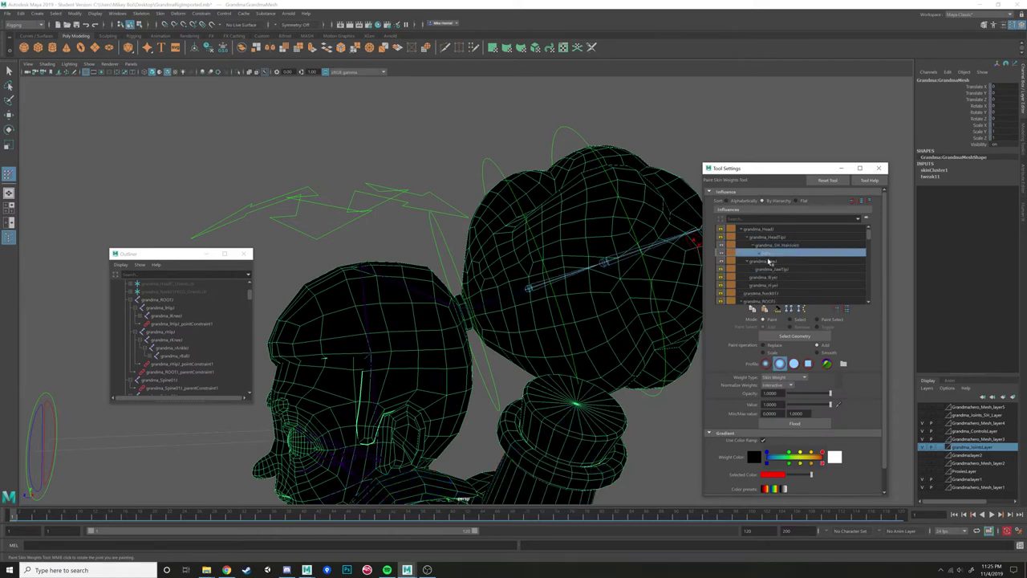
left_click(758, 253)
left_click(771, 263)
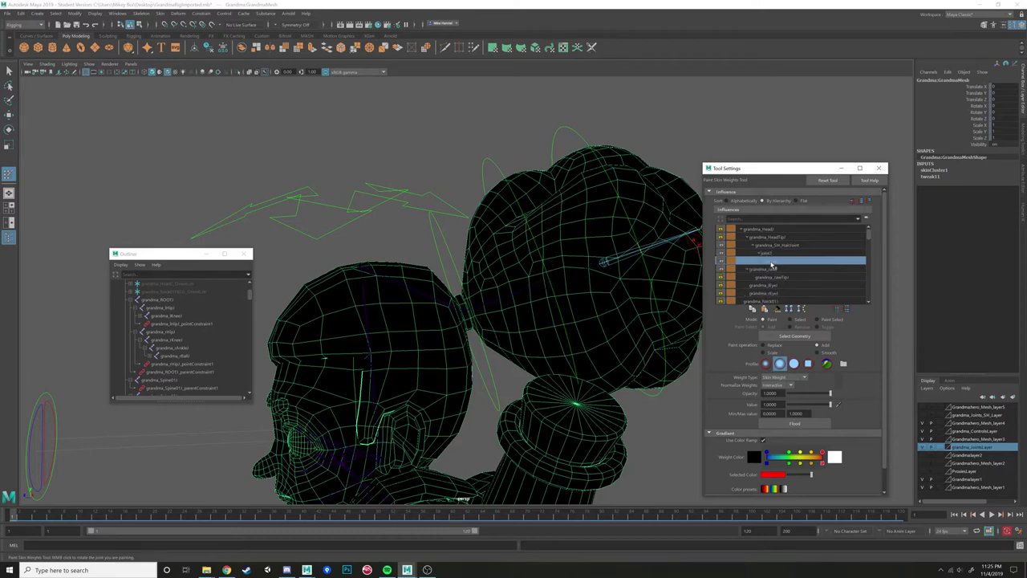
left_click_drag(678, 257, 651, 270, "alt")
left_click(774, 244)
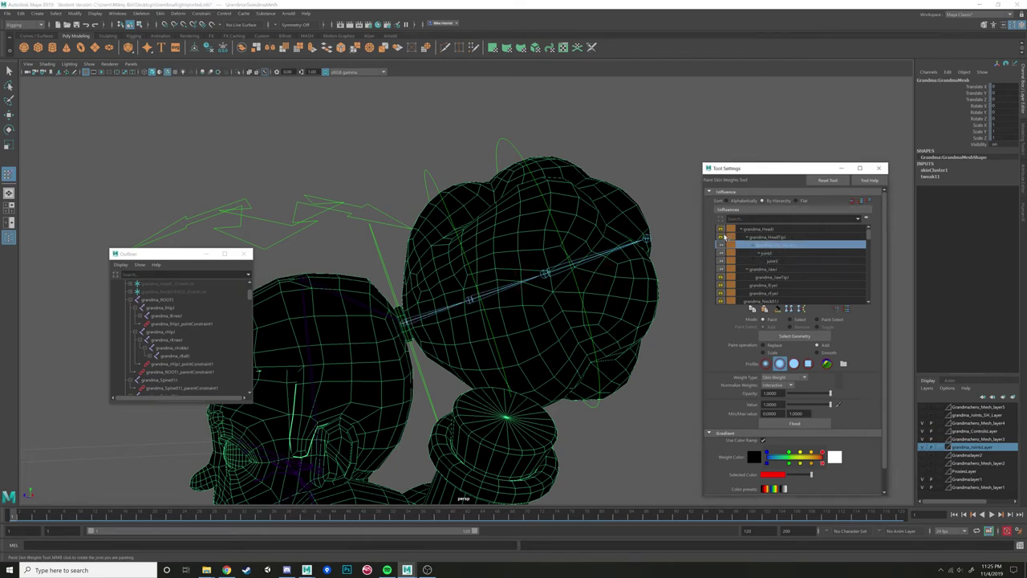
View how the head tip, head, jaw tip and first eye influences are weighted on the hair bun.
left_click(772, 237)
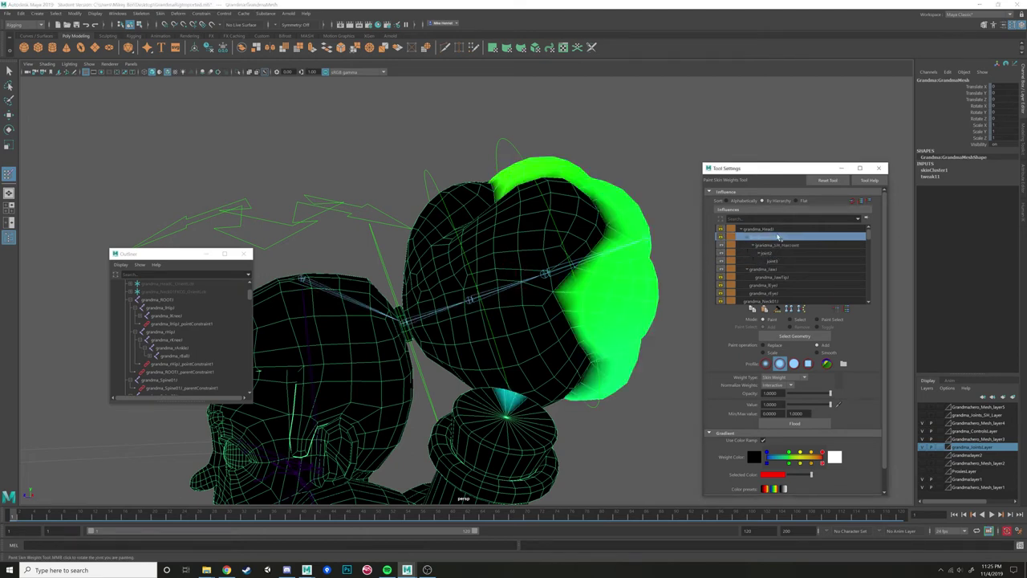
left_click(759, 231)
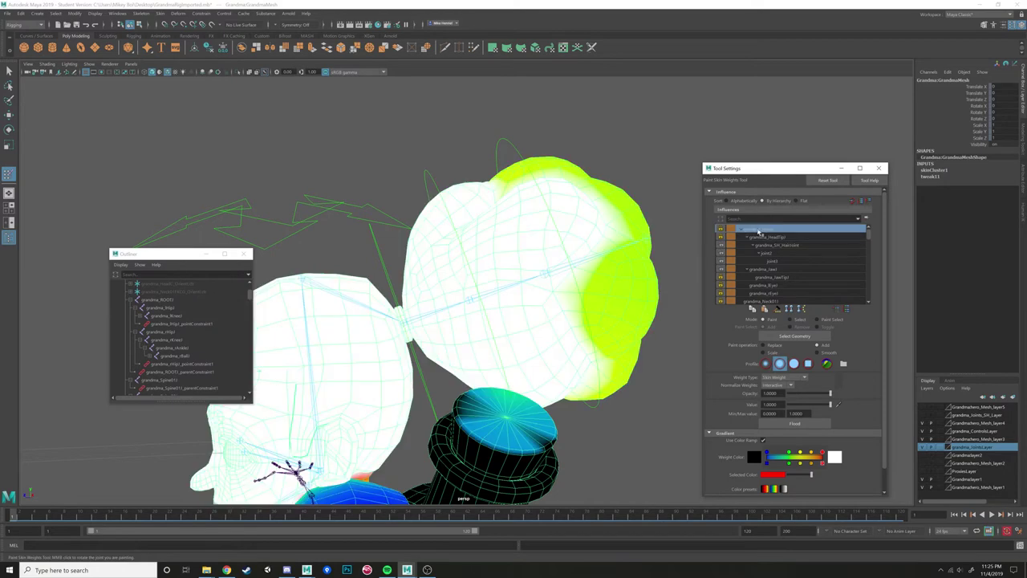
left_click(782, 278)
left_click(778, 285)
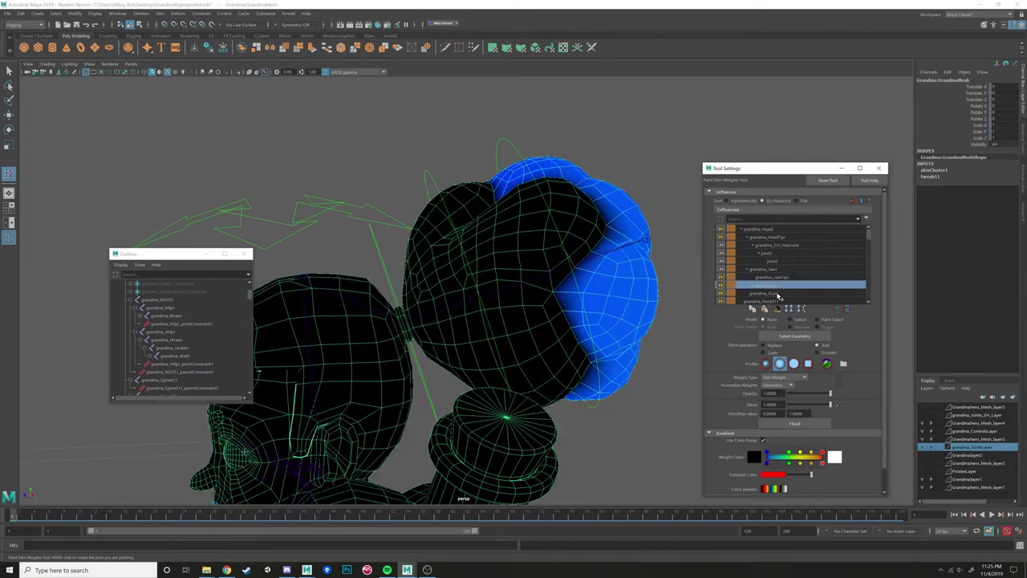
Unlock the skin weights of the eye, head and all remaining influences in the influence list.
left_click(722, 286)
left_click(758, 293)
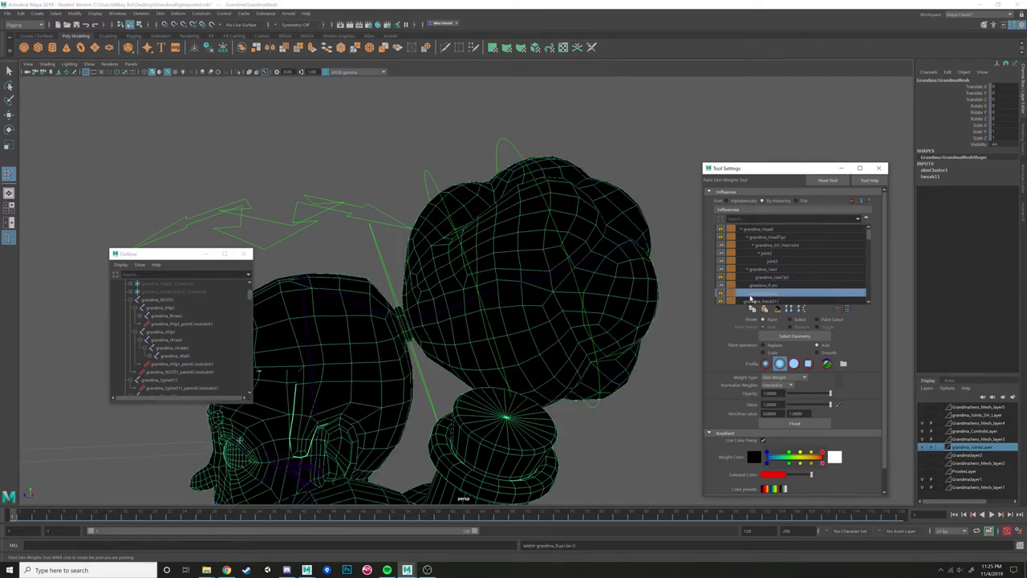
key("Down")
key("Down")
key("Down")
key("Down")
key("Down")
key("Down")
key("Down")
key("Down")
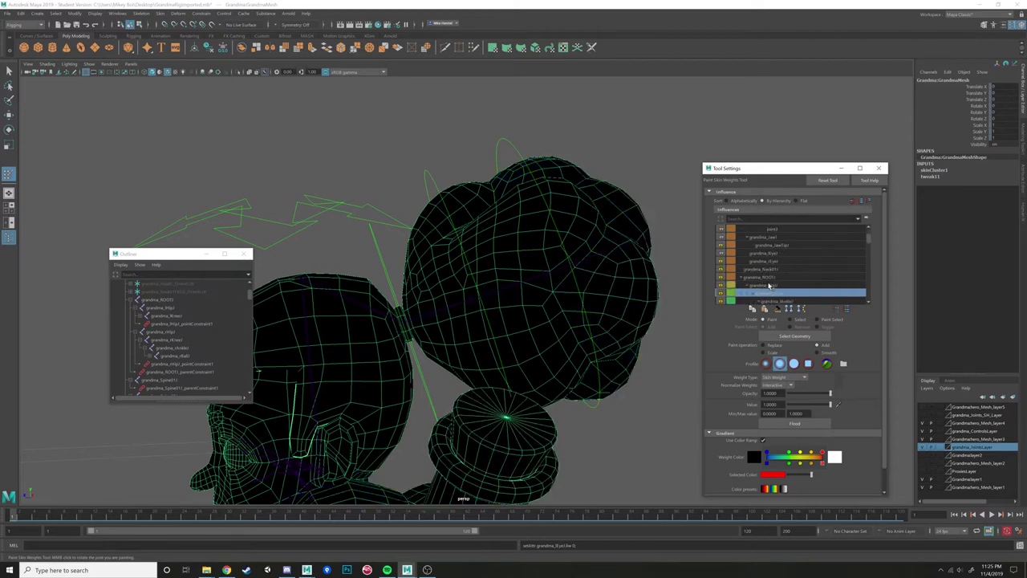
key("Up")
key("Up")
key("Up")
key("Up")
key("Up")
key("Up")
key("Up")
key("Up")
key("Up")
key("Up")
key("Up")
key("Up")
key("Up")
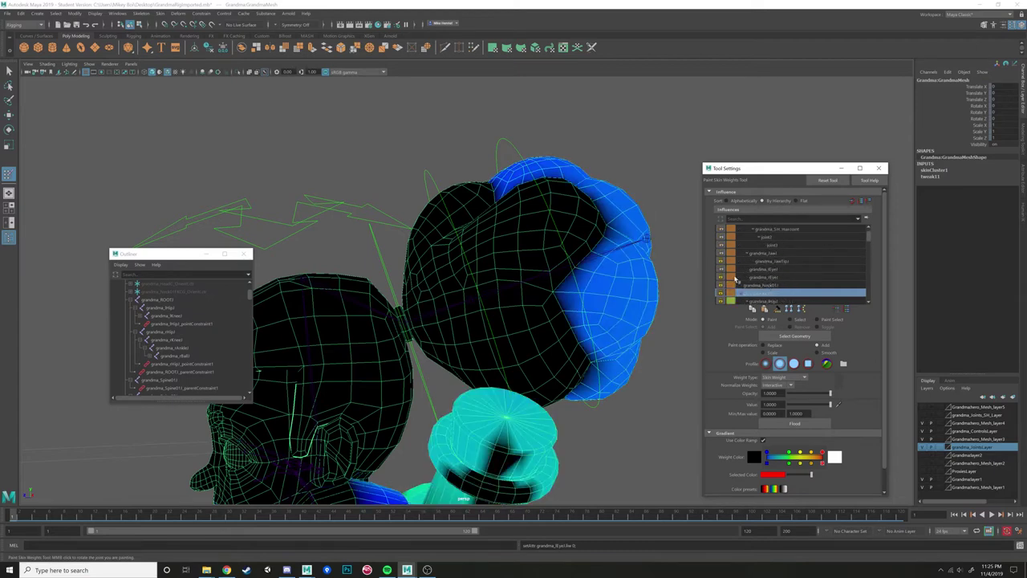
key("Up")
key("Up")
key("Up")
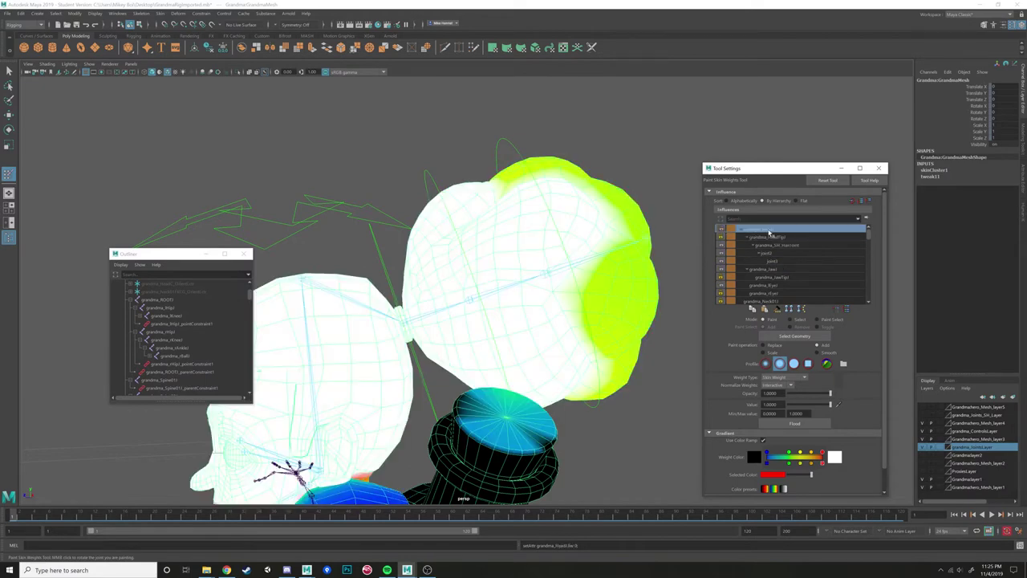
left_click(846, 309)
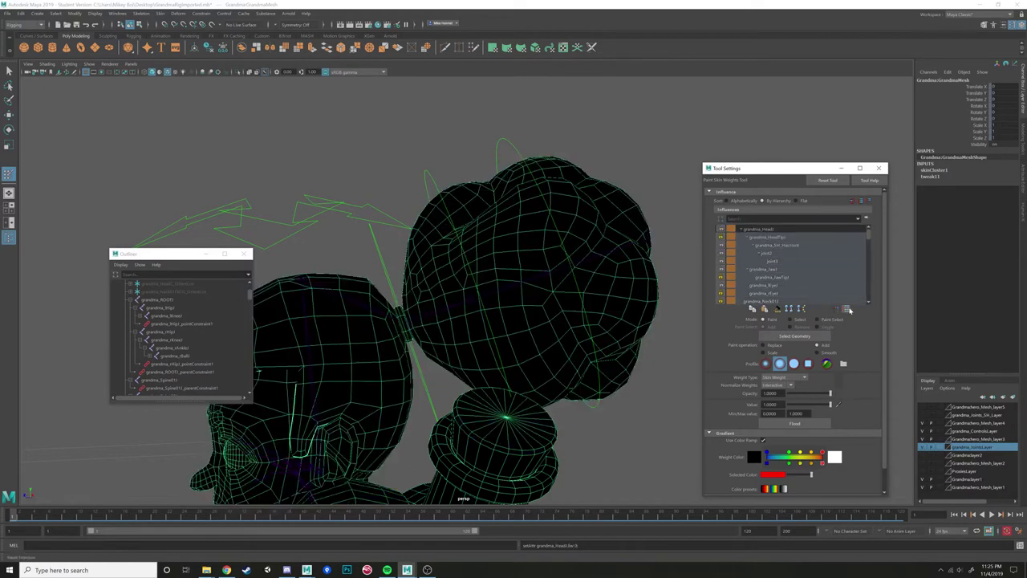
left_click(720, 238)
Compare the weights of the hair root joint and joint2 on the hair bun.
left_click(779, 237)
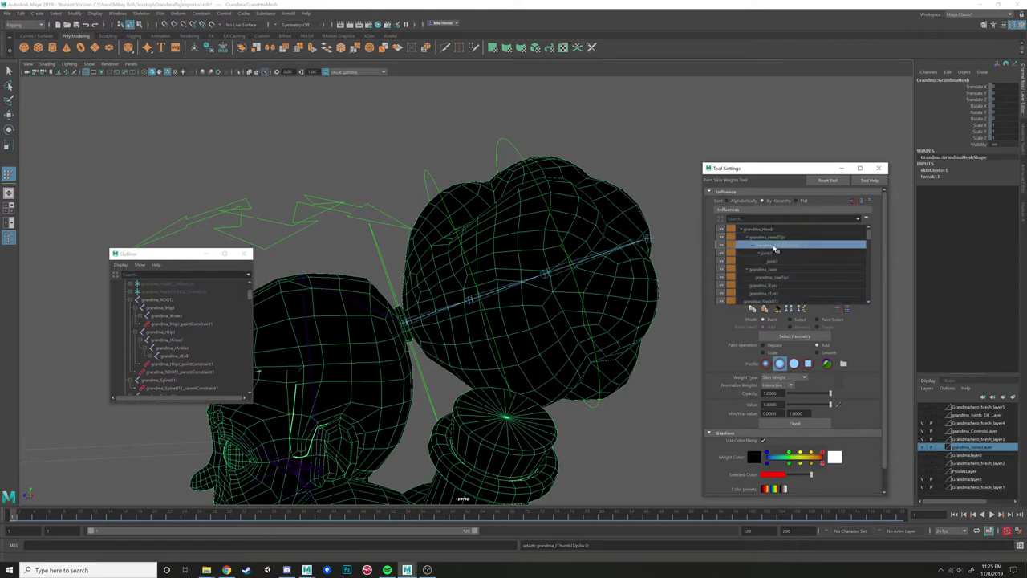
left_click_drag(642, 278, 637, 276, "alt")
left_click(785, 245)
left_click(781, 269)
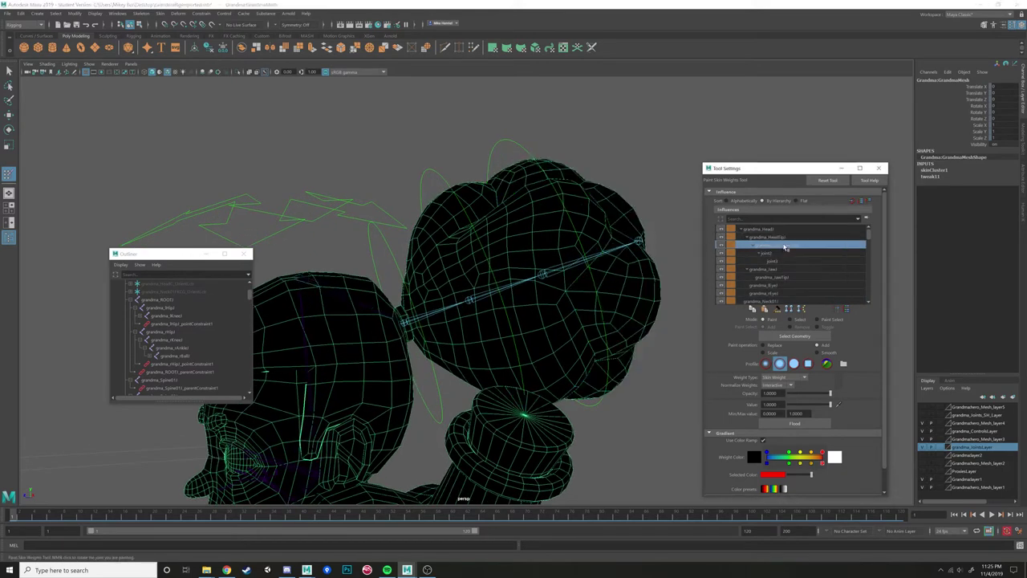
left_click(783, 254)
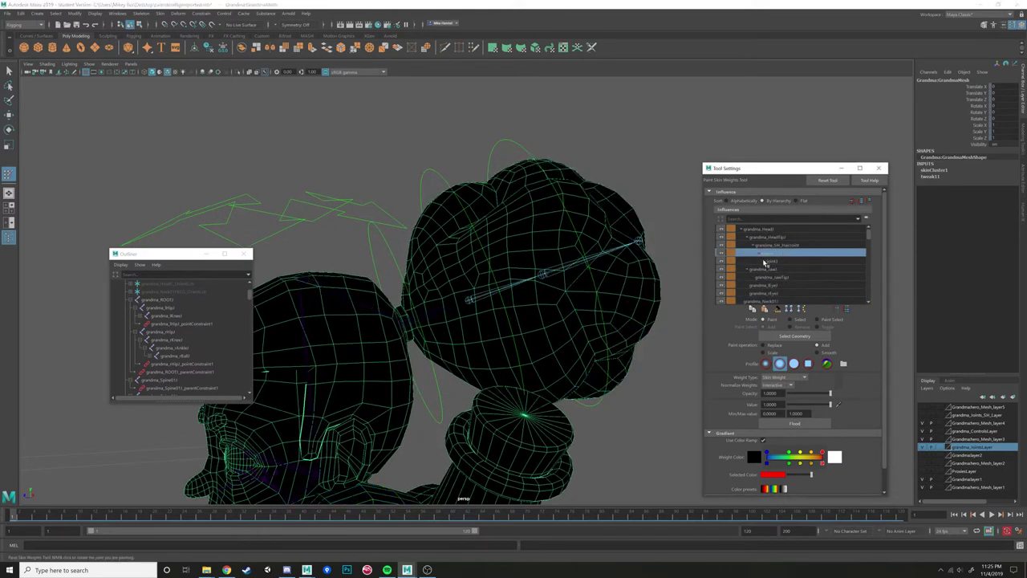
left_click(784, 245)
left_click_drag(525, 298, 515, 293, "alt")
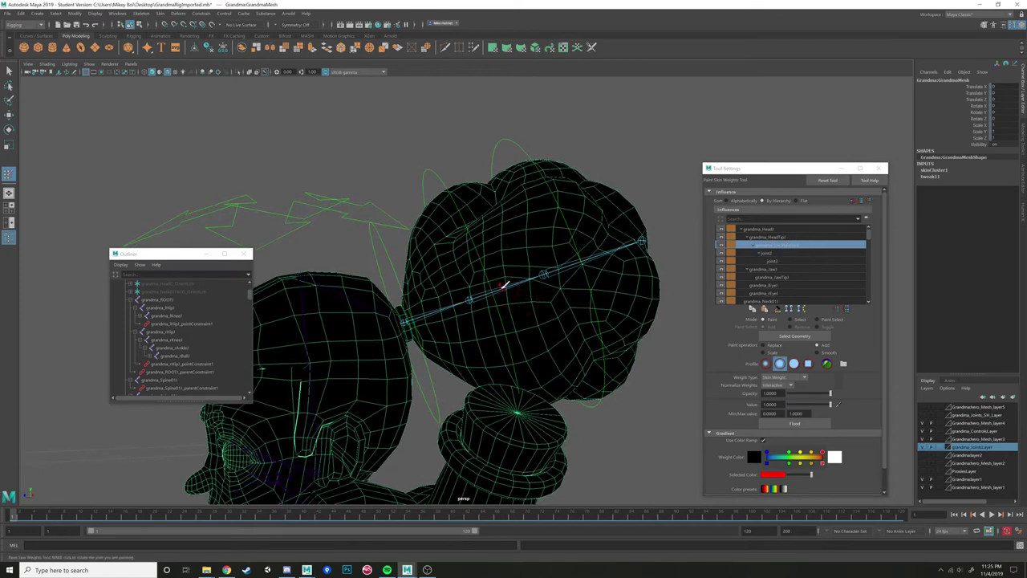
Leave weight painting, select a vertex on the hair bun and expand the selection to its whole shell.
right_click(453, 255)
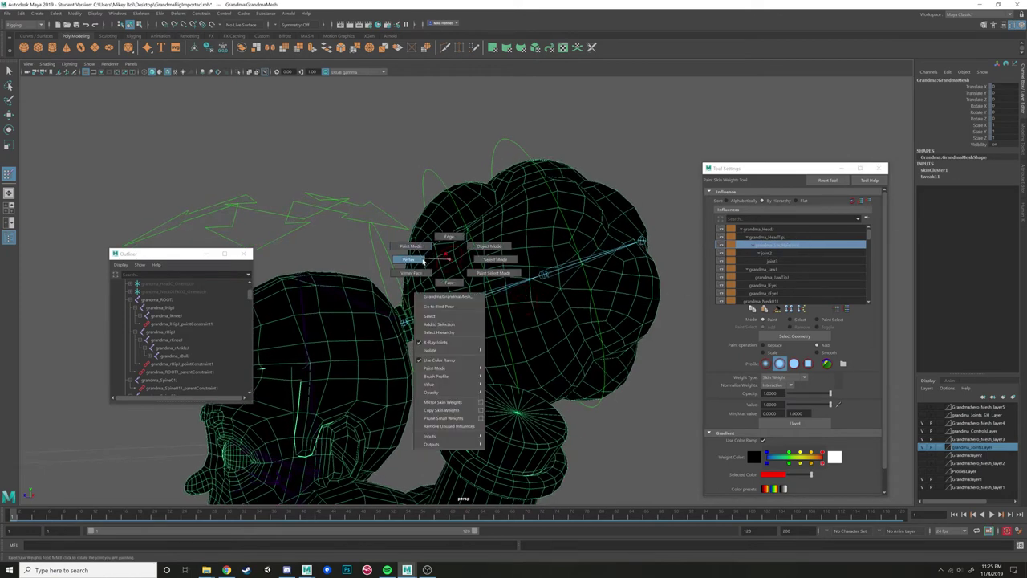
left_click(424, 260)
key("w")
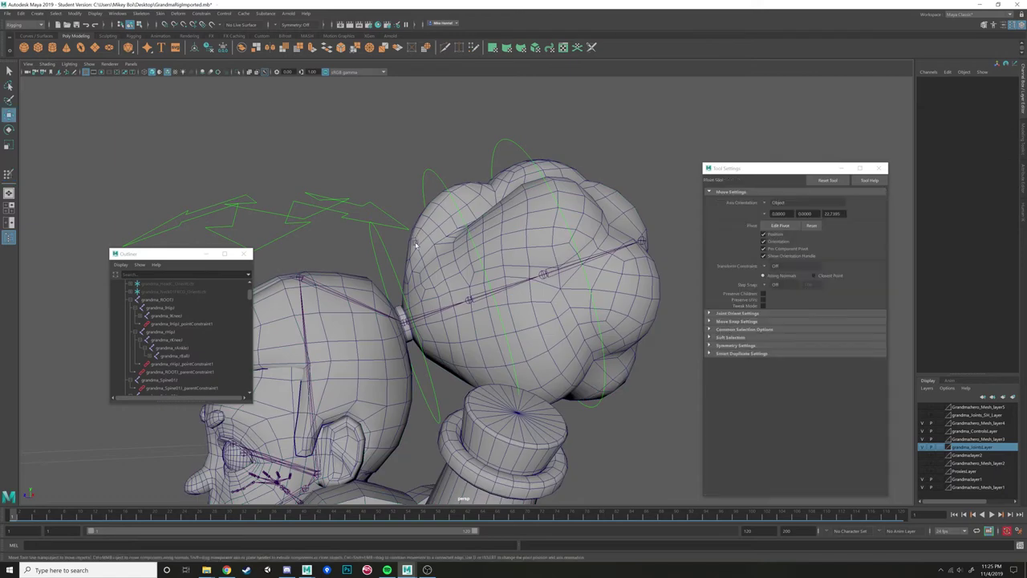
left_click(433, 248)
mouse_move(445, 254)
right_mouse_down()
mouse_move(412, 247)
mouse_move(415, 236)
right_mouse_up()
left_click(415, 235)
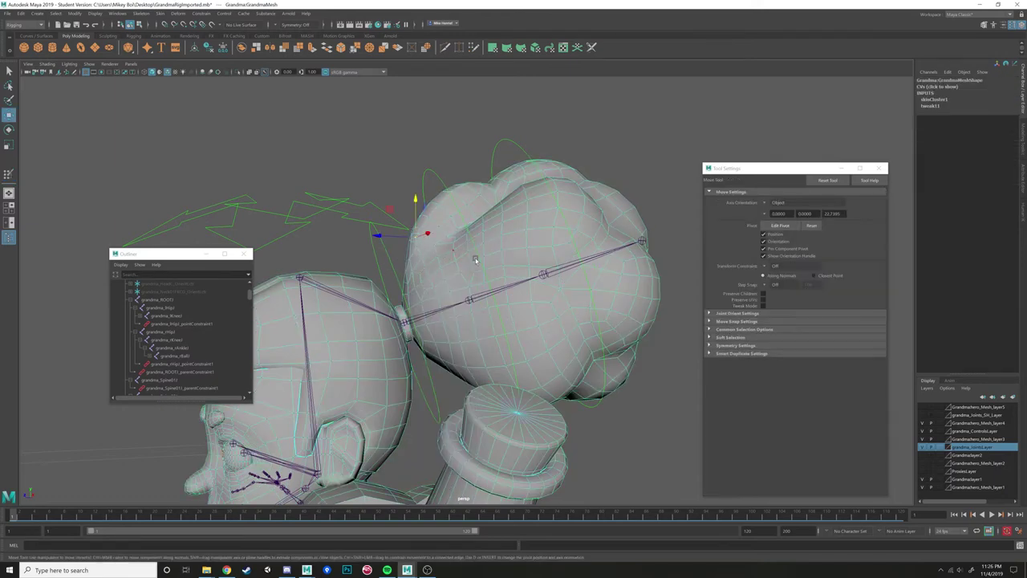
right_click(435, 280, "ctrl")
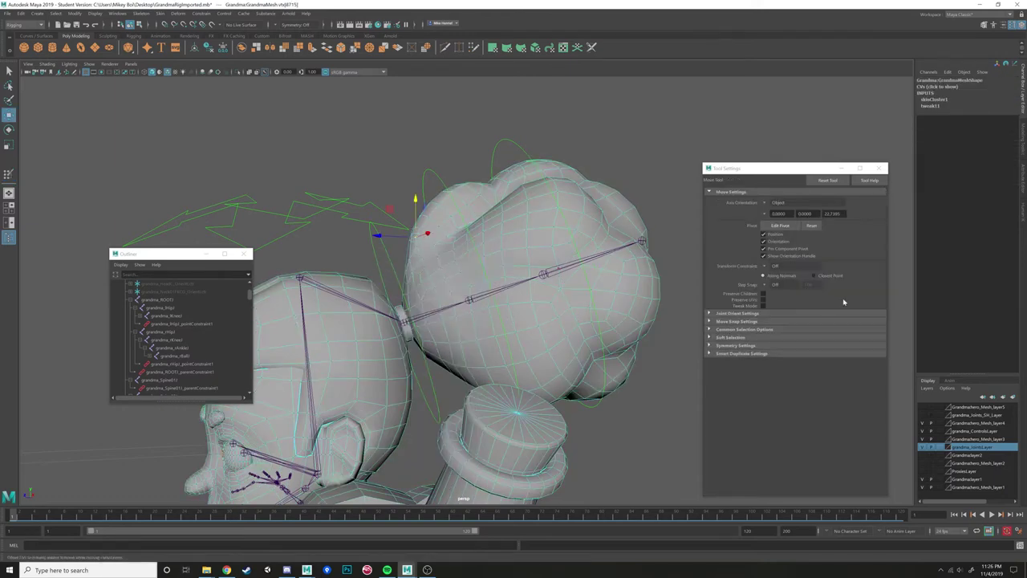
right_click(426, 253, "ctrl")
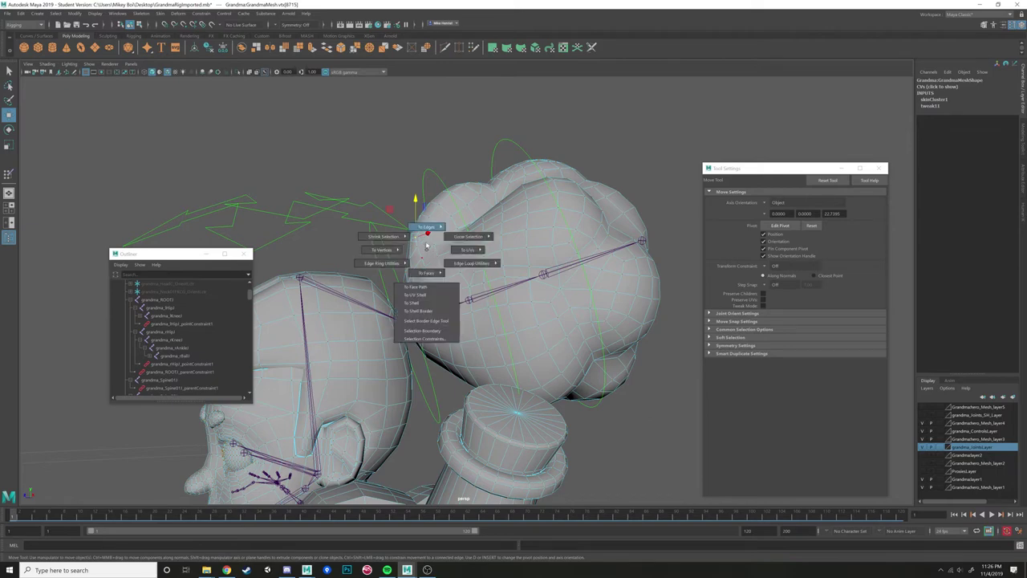
left_click(414, 304)
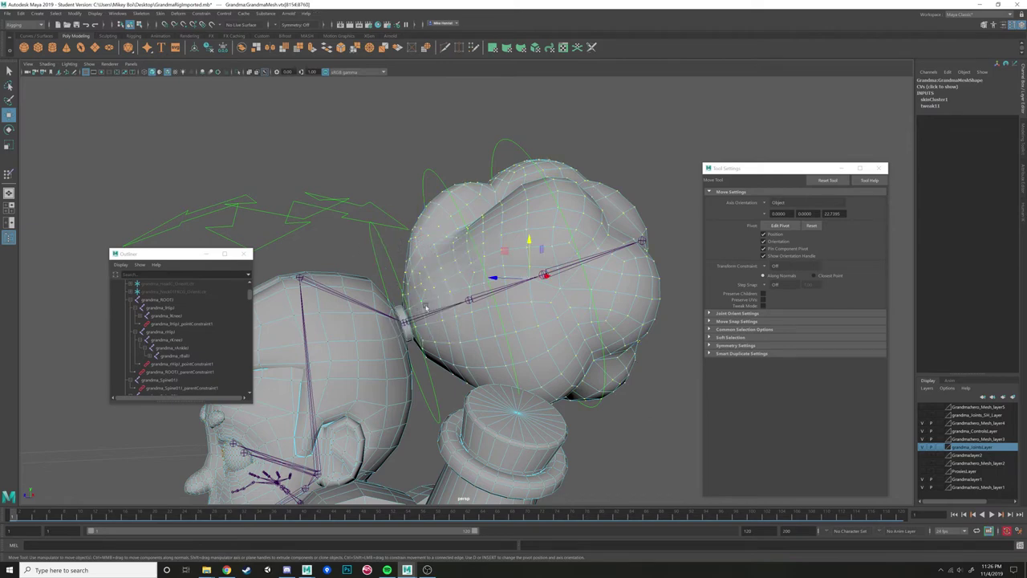
Inspect the selected bun vertices and the hair joint at the bun's base in wireframe, and return to shaded display.
left_click_drag(570, 327, 513, 333, "alt")
key("4")
scroll(438, 313, "up", 1)
middle_click_drag(438, 313, 483, 281, "alt")
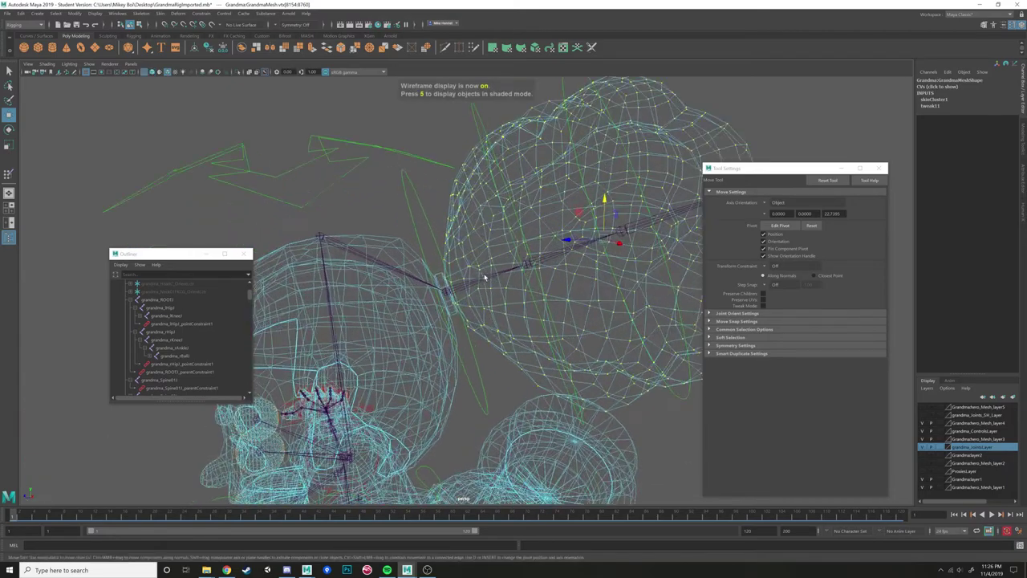
scroll(483, 281, "up", 4)
mouse_move(463, 300)
left_mouse_down("alt")
mouse_move(446, 302)
mouse_move(449, 292)
left_mouse_up("alt")
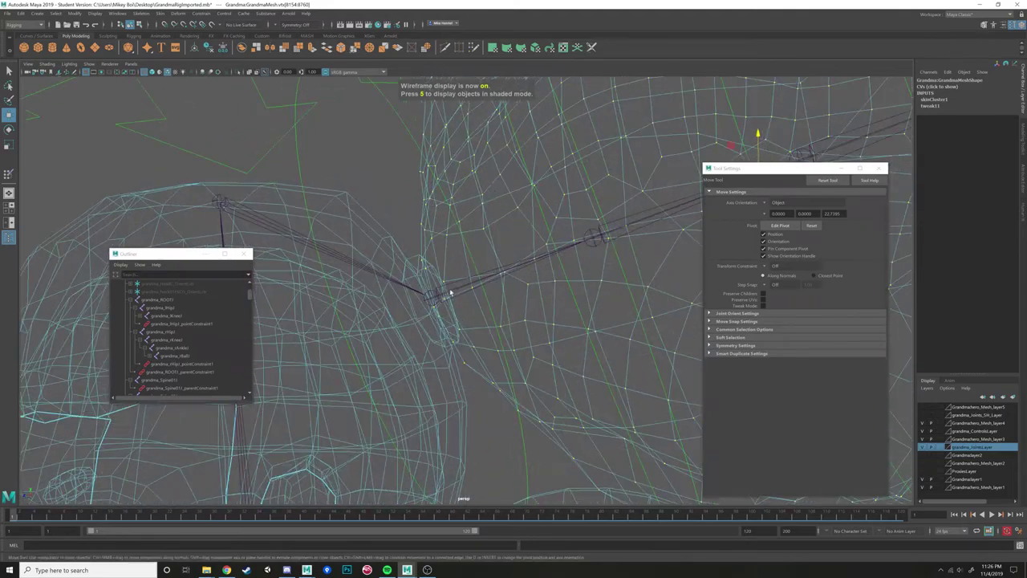
scroll(450, 293, "down", 10)
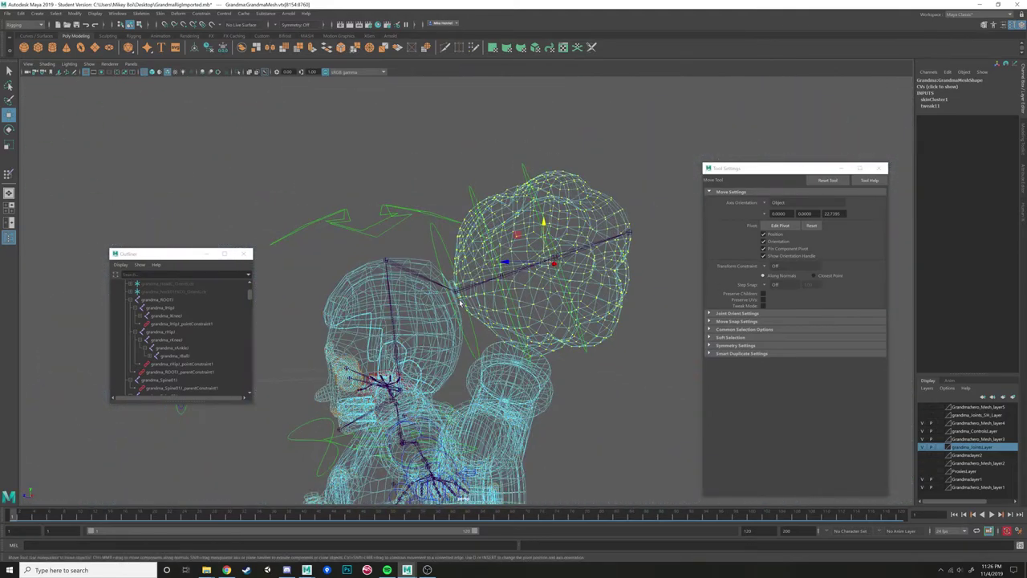
key("5")
scroll(460, 302, "up", 8)
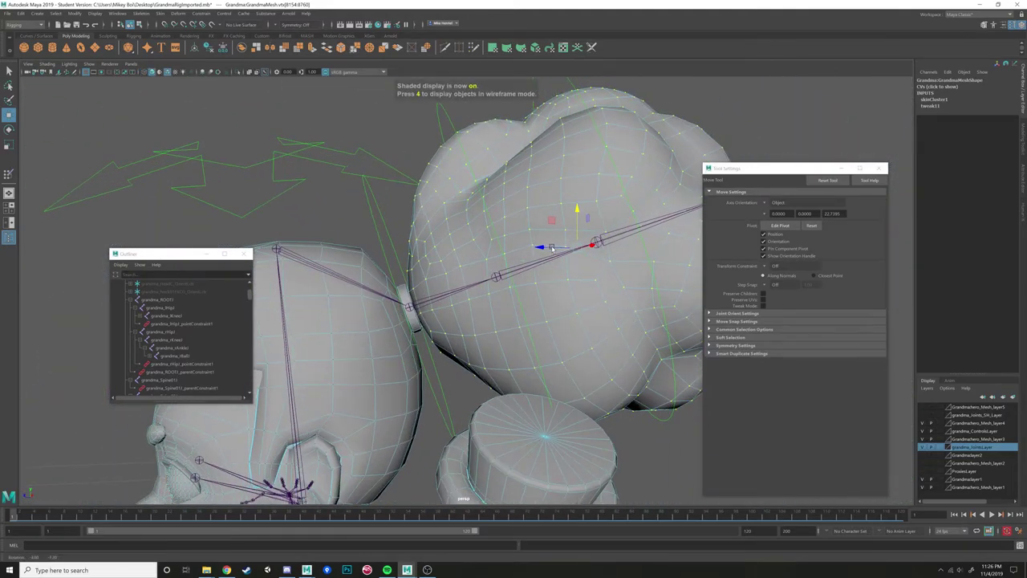
Return to painting skin weights and flood the selected bun vertices with a value of 1 for the hair root joint using Add.
right_click_drag(394, 222, 404, 212)
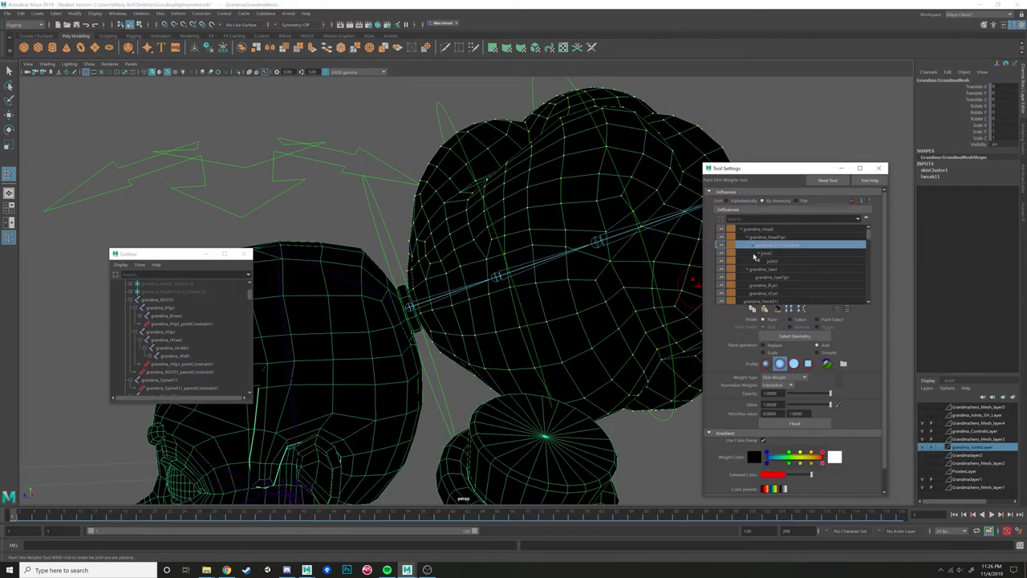
left_click(777, 252)
left_click(778, 245)
left_click_drag(527, 275, 449, 291, "alt")
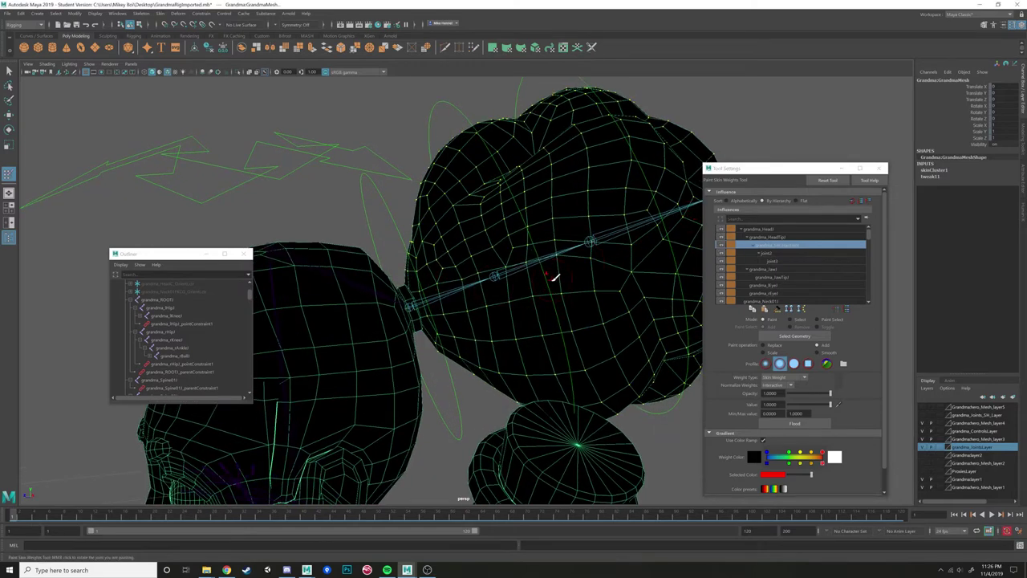
left_click(777, 261)
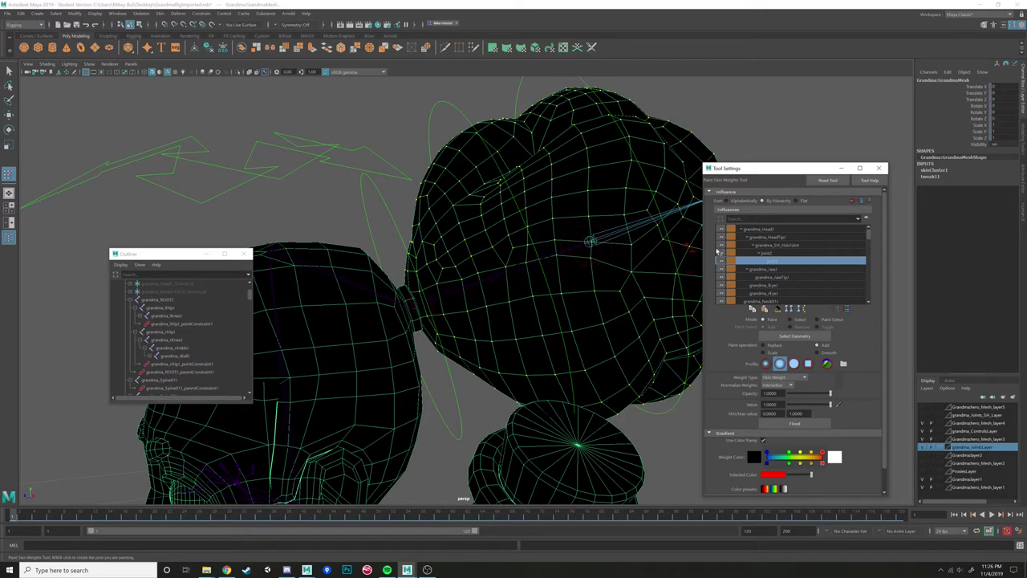
left_click(772, 244)
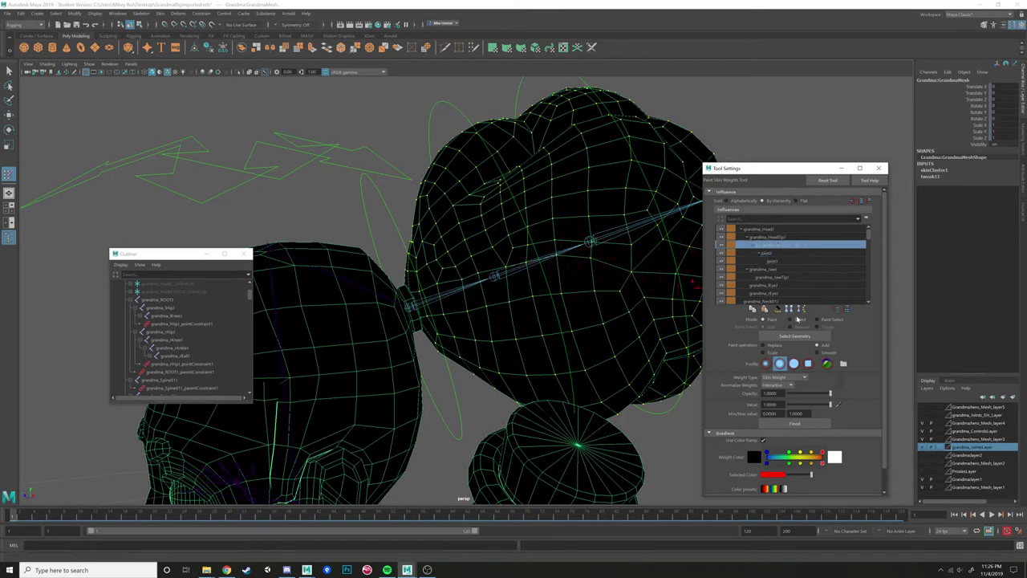
left_click(794, 423)
left_click_drag(685, 287, 582, 296, "alt")
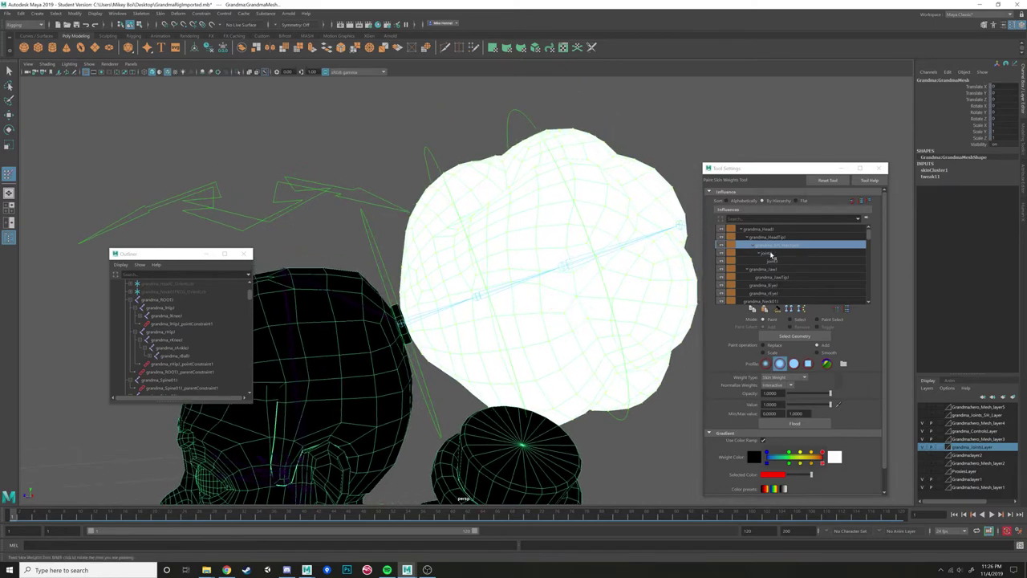
left_click(770, 252)
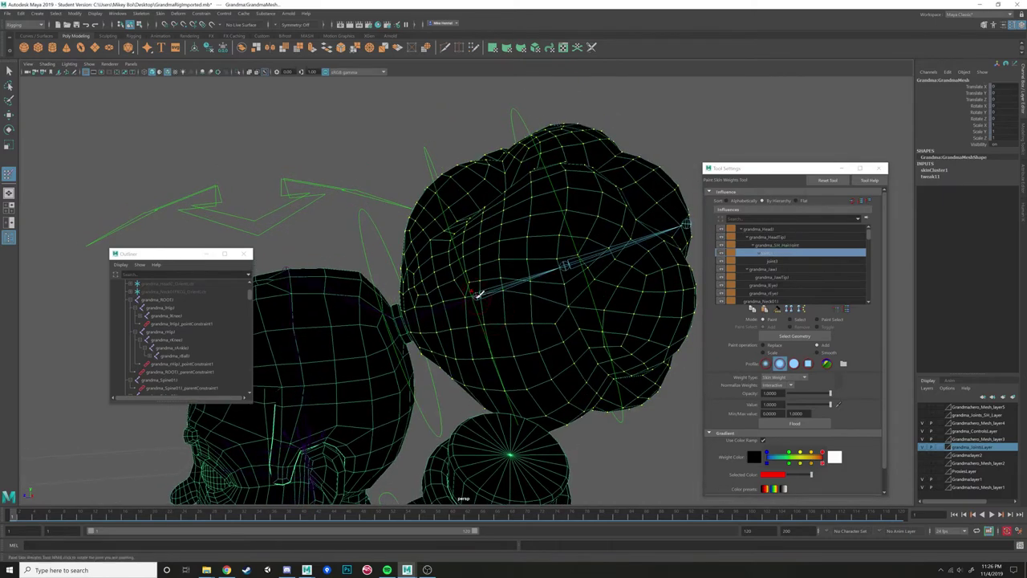
mouse_move(500, 291)
left_mouse_down("alt")
mouse_move(470, 310)
mouse_move(527, 312)
mouse_move(522, 322)
mouse_move(534, 324)
mouse_move(517, 311)
left_mouse_up("alt")
key("4")
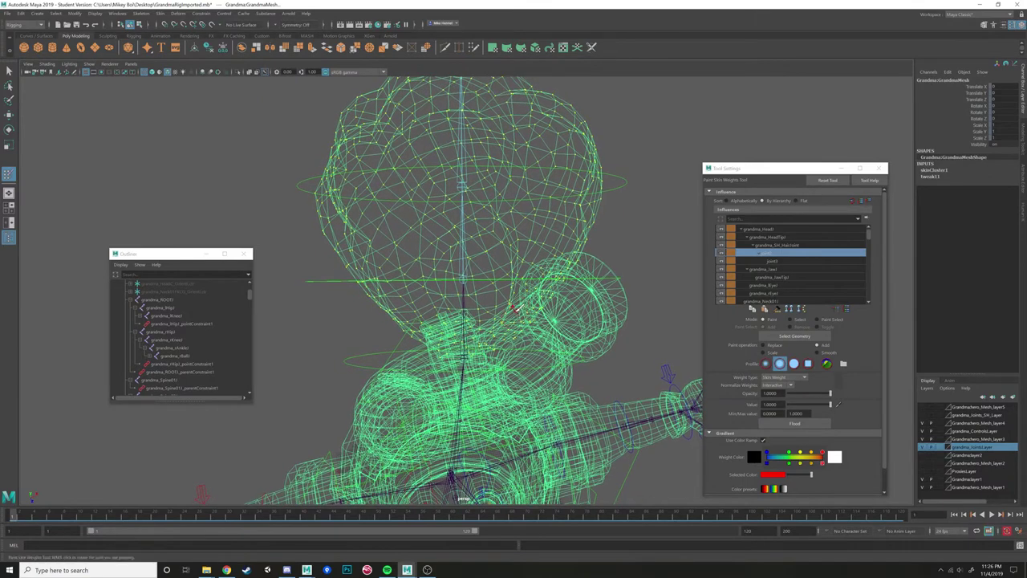
left_click(798, 321)
left_click_drag(302, 390, 640, 285)
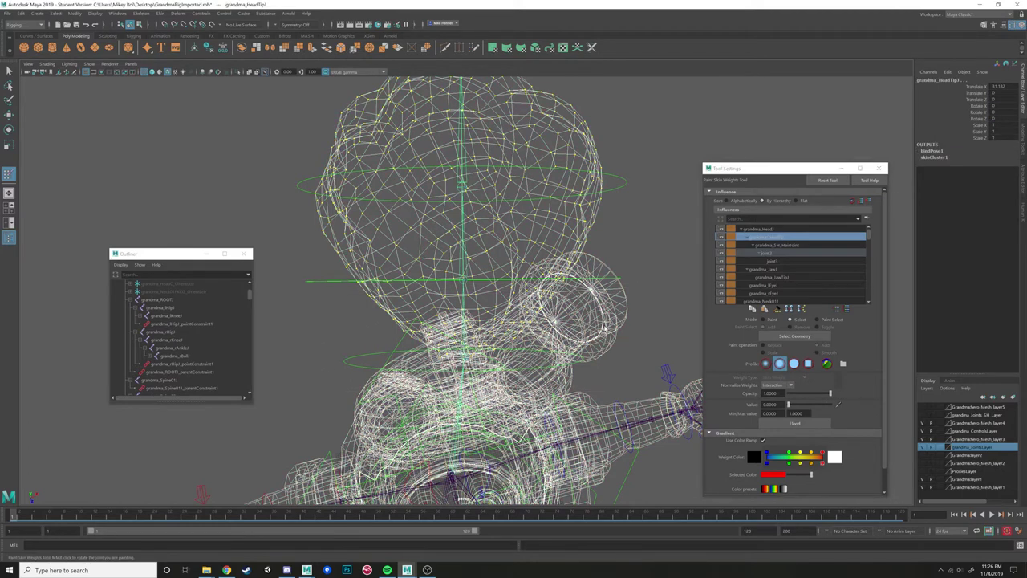
key("ctrl+z")
right_click_drag(379, 304, 359, 296)
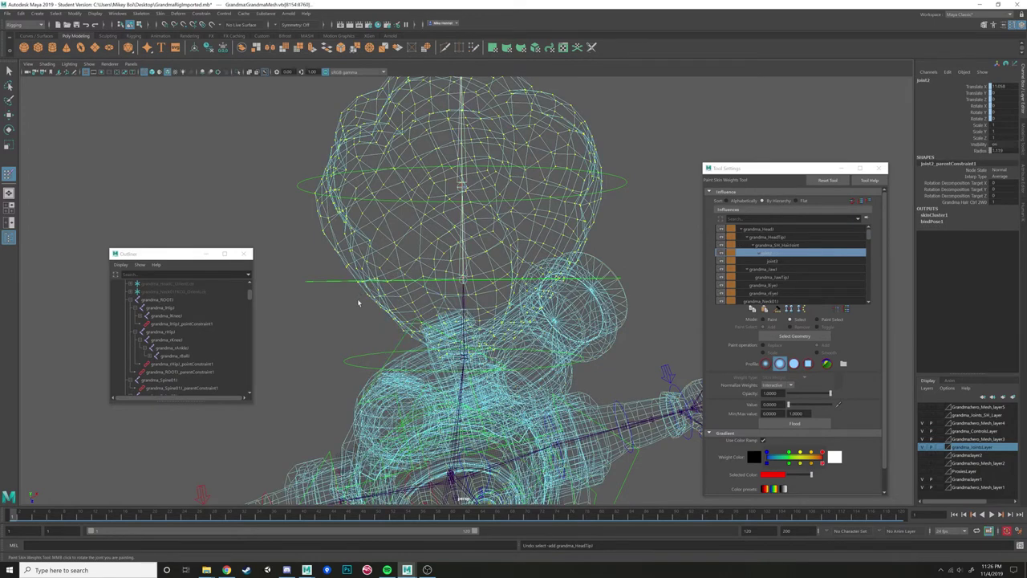
left_click_drag(301, 367, 552, 302, "ctrl")
key("ctrl+z")
right_click_drag(524, 283, 570, 272)
left_click(675, 239)
left_click(518, 252)
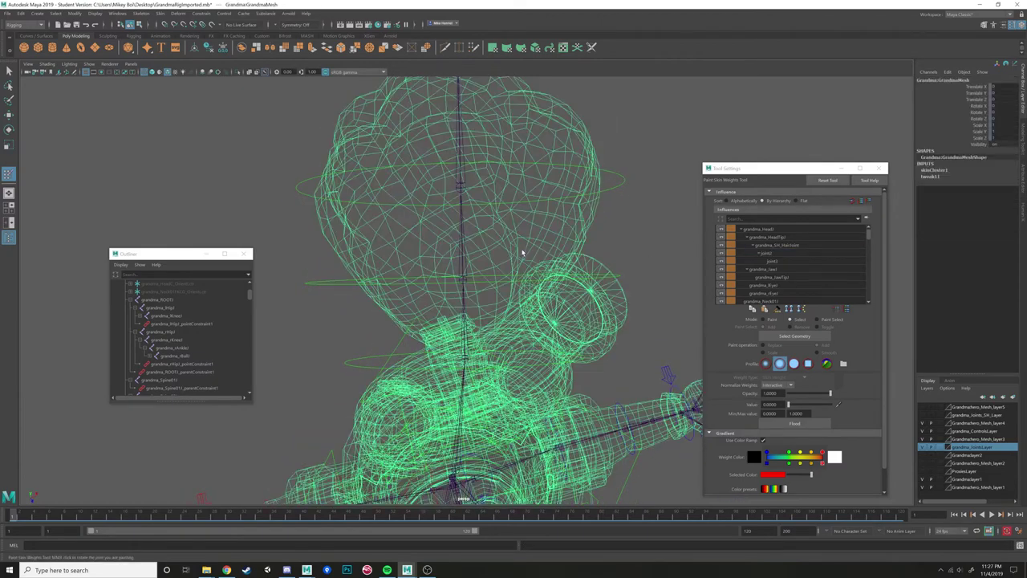
Hide the joints in the viewport and remove the vertices nearest the base from the hair bun's vertex selection in wireframe.
left_click(89, 63)
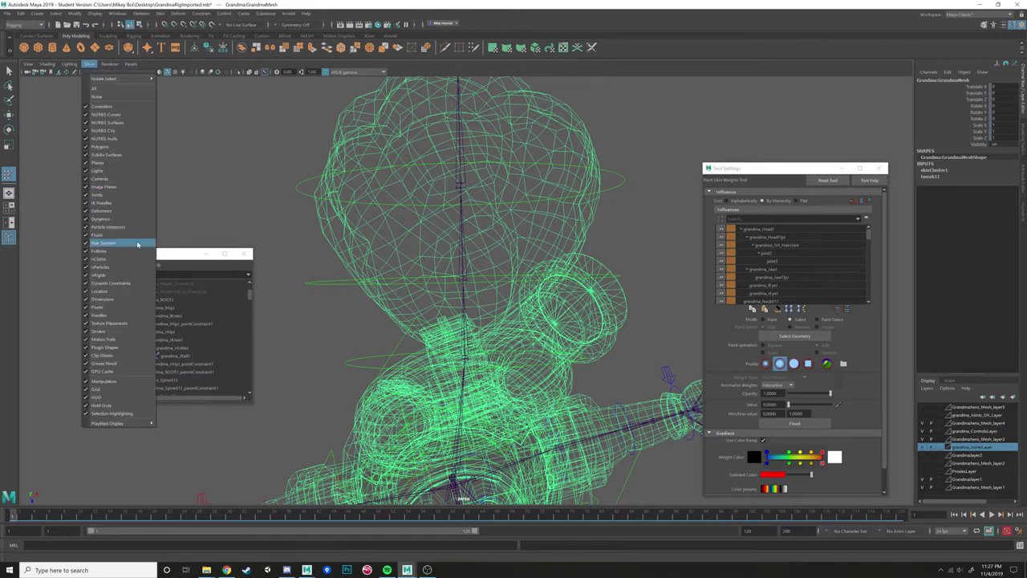
left_click(108, 203)
right_click(411, 263)
left_click(375, 260)
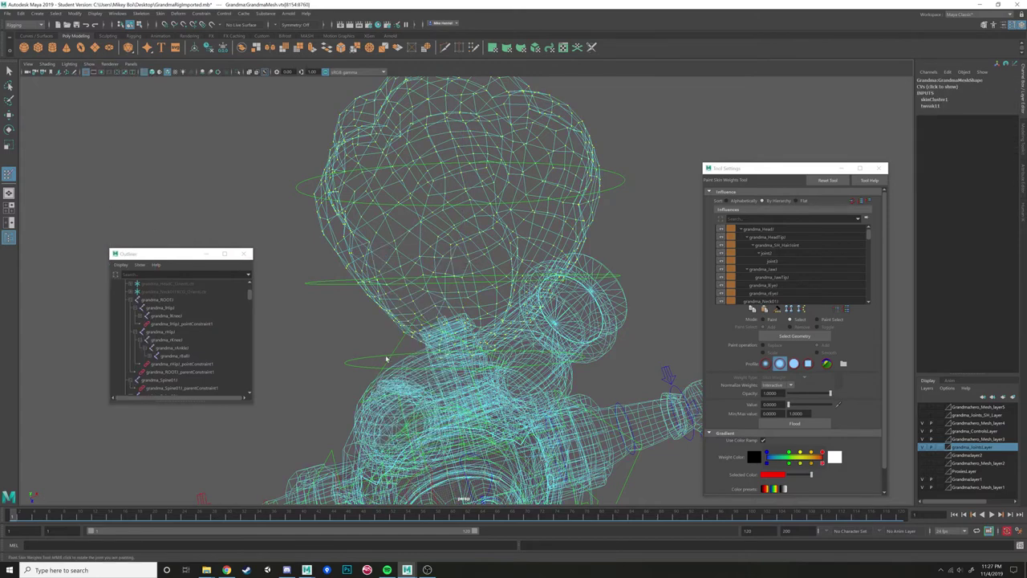
left_click_drag(358, 339, 358, 340, "alt")
middle_click_drag(358, 340, 357, 345, "alt")
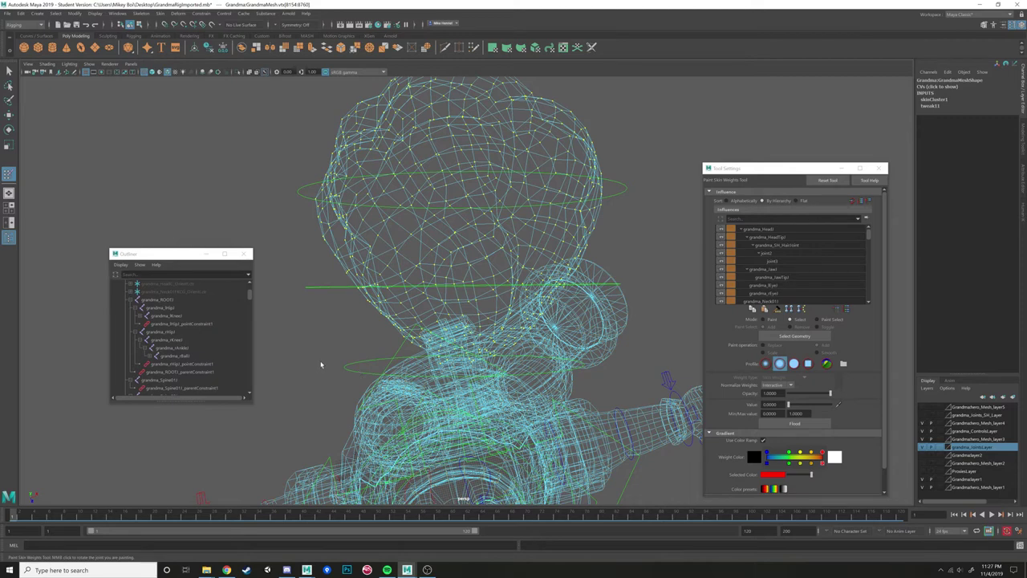
left_click_drag(616, 293, 616, 294)
left_click_drag(618, 295, 507, 333, "alt")
key("5")
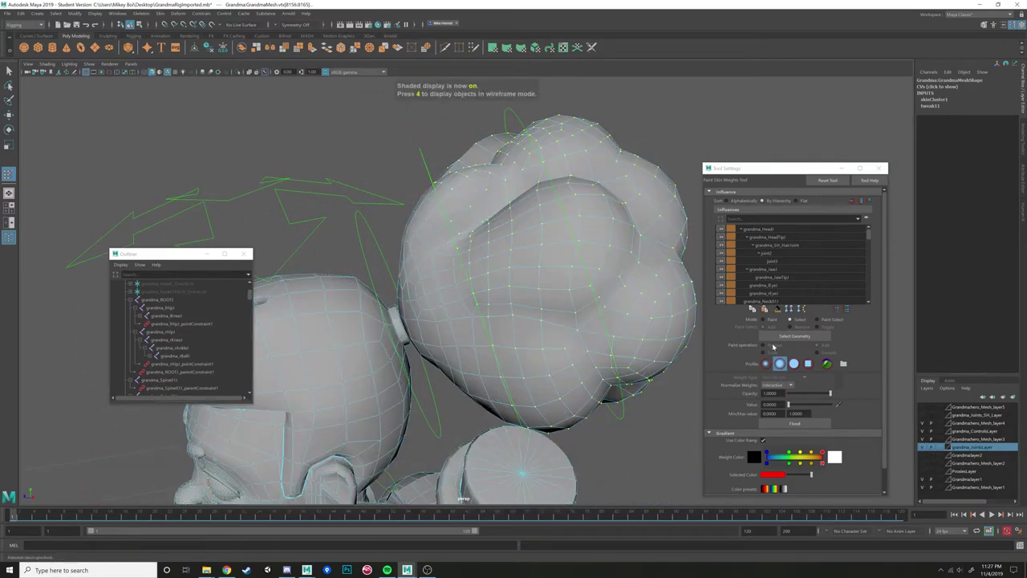
Return to weight painting, show the joints again and flood the selected bun vertices with a value of 1 for joint2 using Add.
left_click(764, 321)
left_click_drag(489, 311, 491, 311, "alt")
left_click(773, 259)
left_click(773, 253)
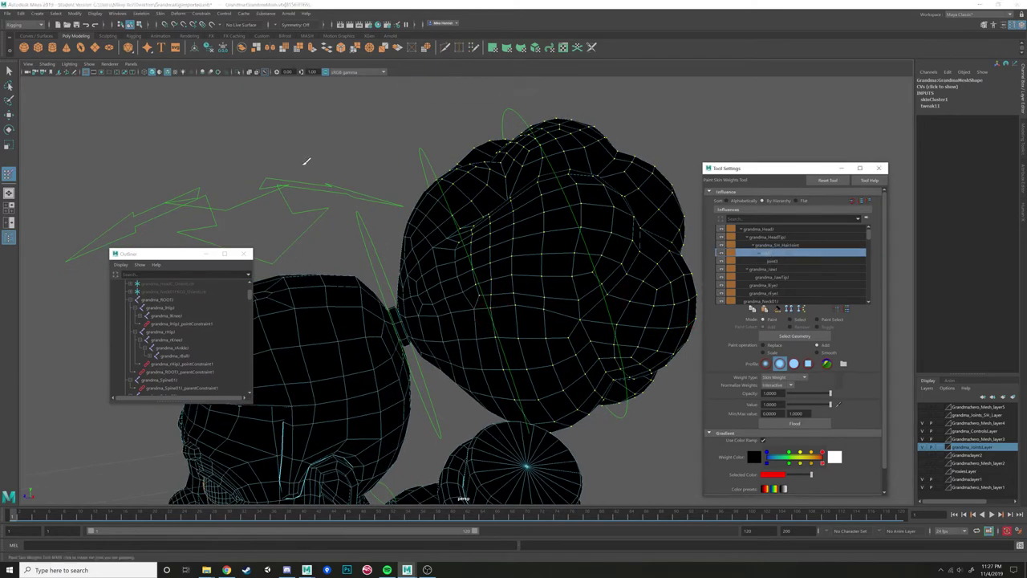
left_click(89, 64)
left_click(112, 198)
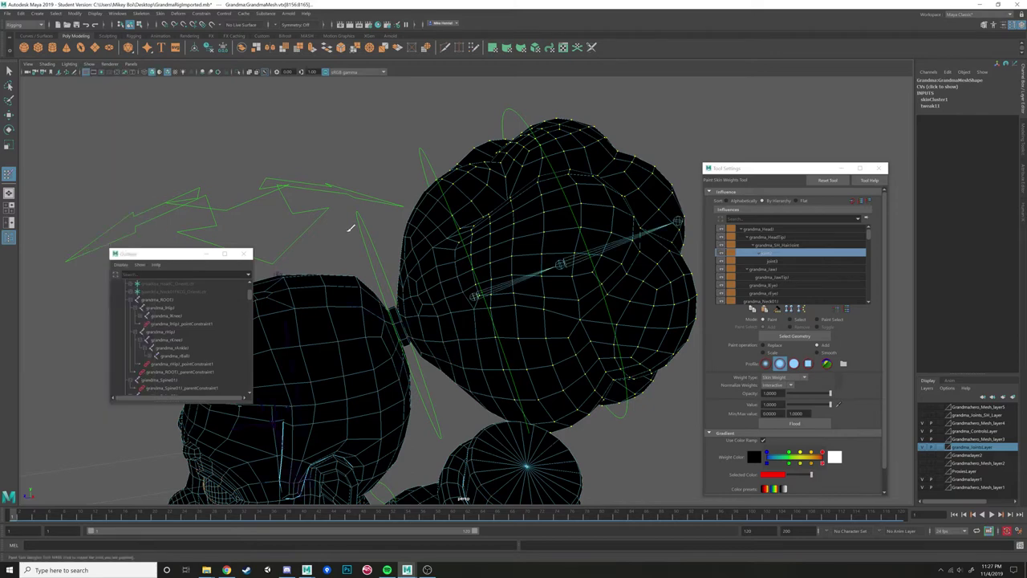
left_click_drag(496, 319, 484, 312, "alt")
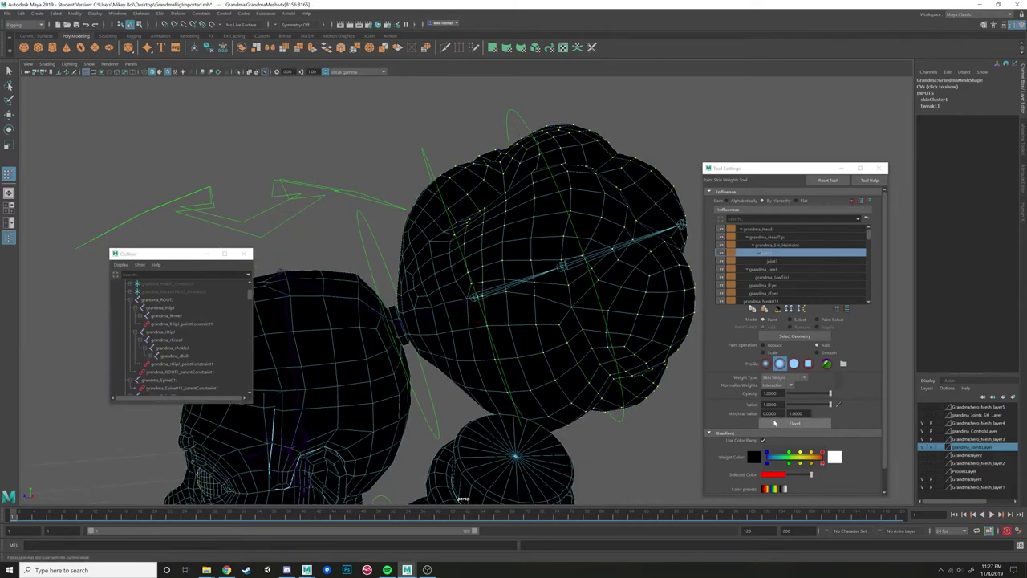
left_click(794, 423)
Make joint3 the painted influence, hide the joints and reduce the vertex selection to the outer part of the bun.
left_click(777, 262)
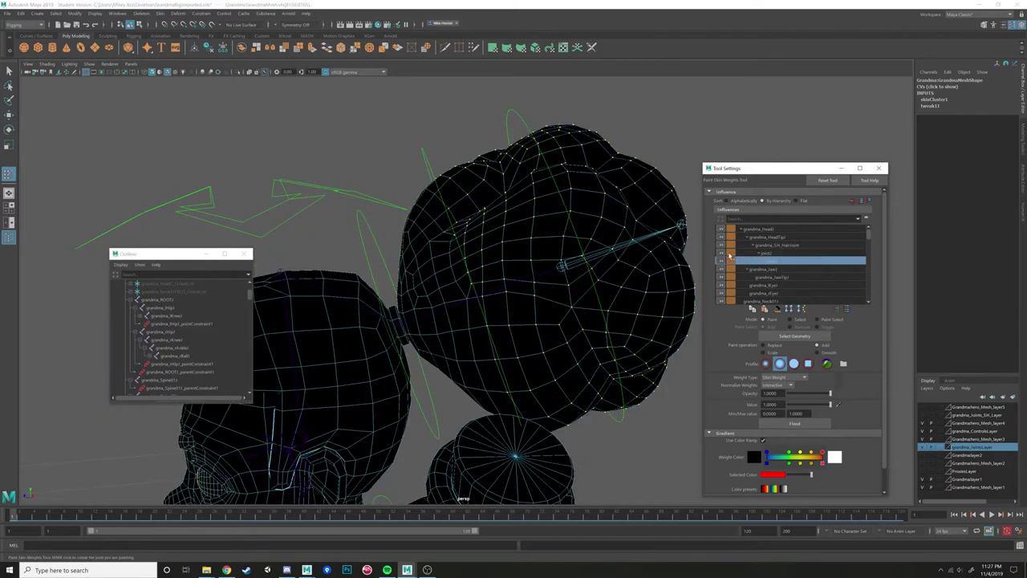
left_click_drag(517, 248, 546, 253, "alt")
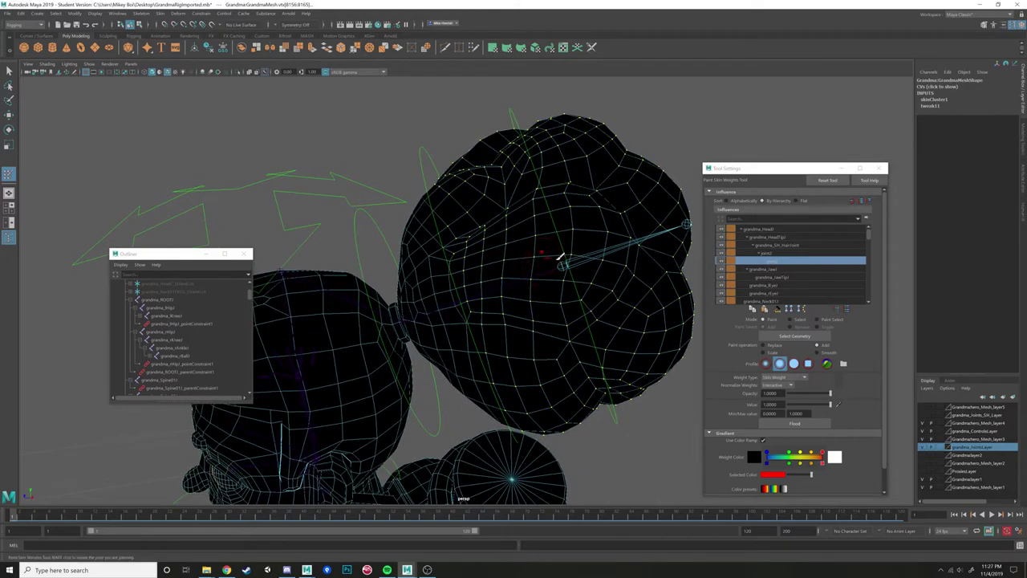
left_click(89, 64)
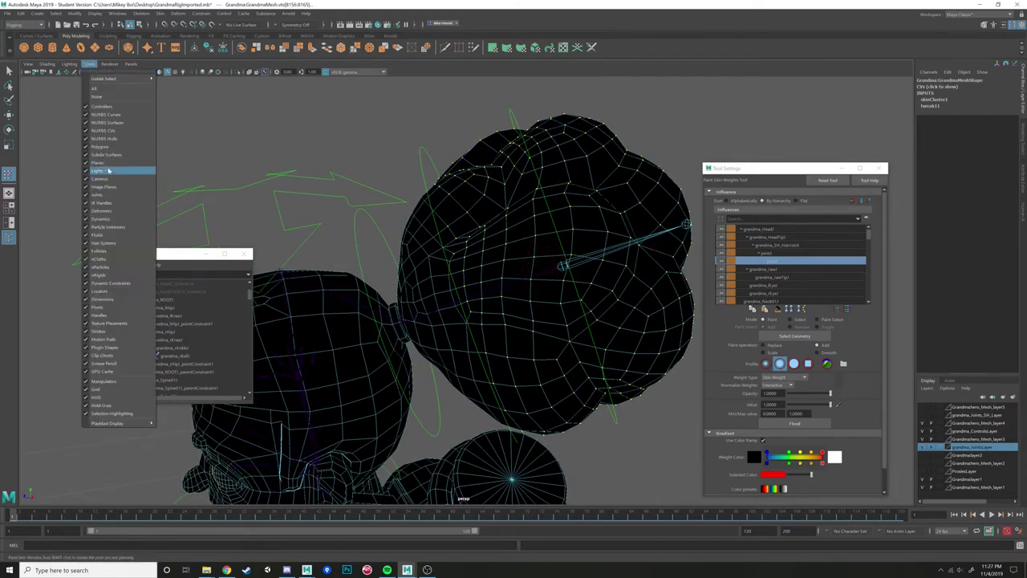
left_click(102, 191)
left_click_drag(433, 204, 494, 242, "alt")
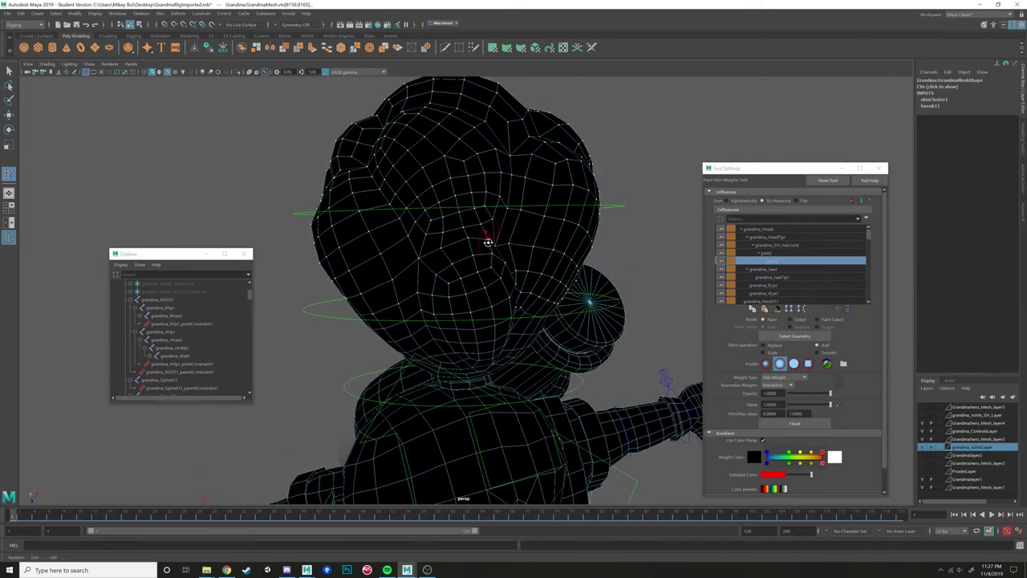
key("w")
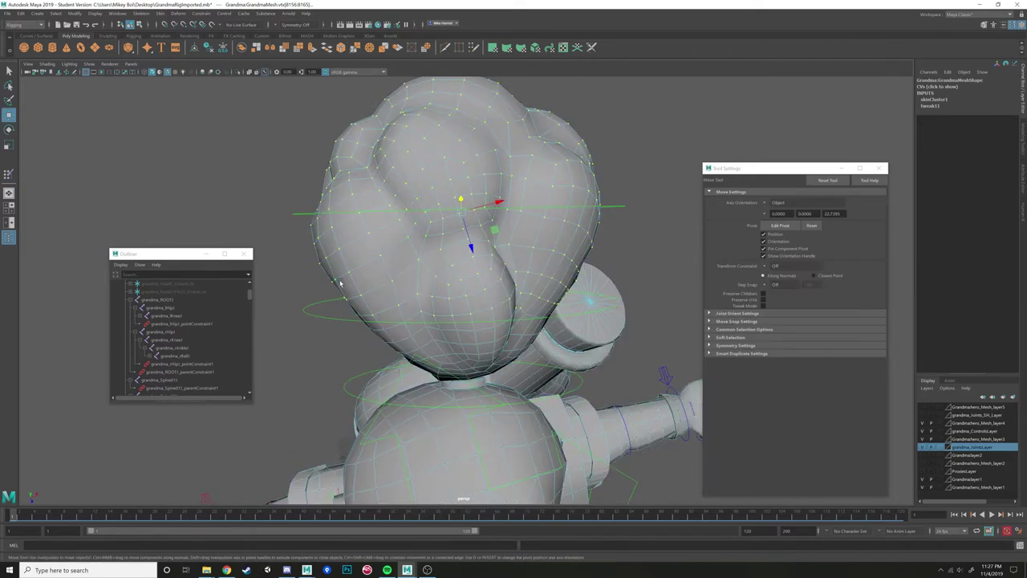
key("4")
left_click_drag(297, 349, 546, 149)
right_click_drag(545, 146, 574, 135)
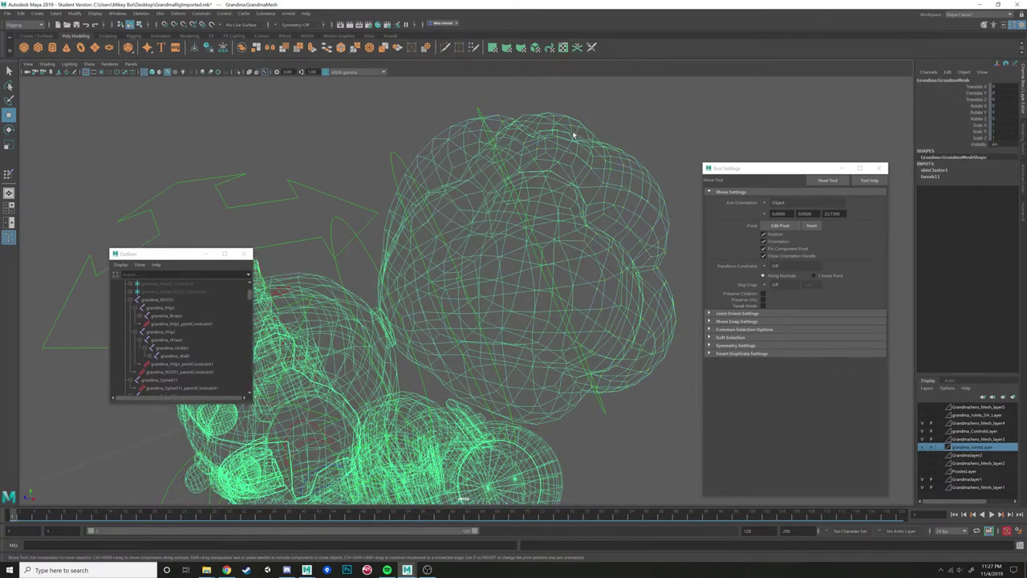
key("5")
left_click_drag(573, 136, 553, 147, "alt")
Return to painting skin weights and flood the selected outer bun vertices with a value of 1 for joint3 using Add.
left_click(89, 64)
left_click(91, 68)
right_click_drag(540, 214, 506, 208)
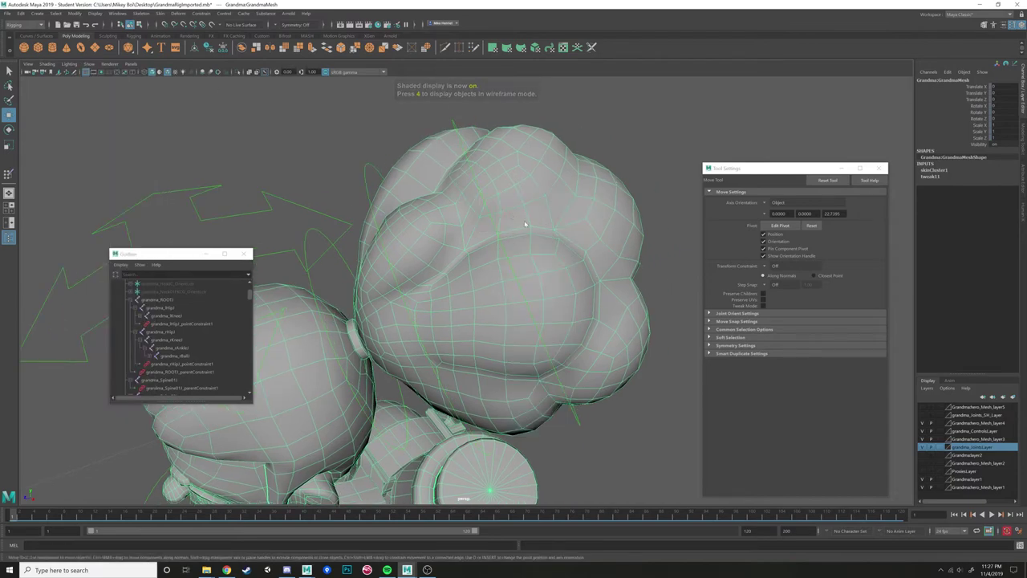
right_click(537, 188)
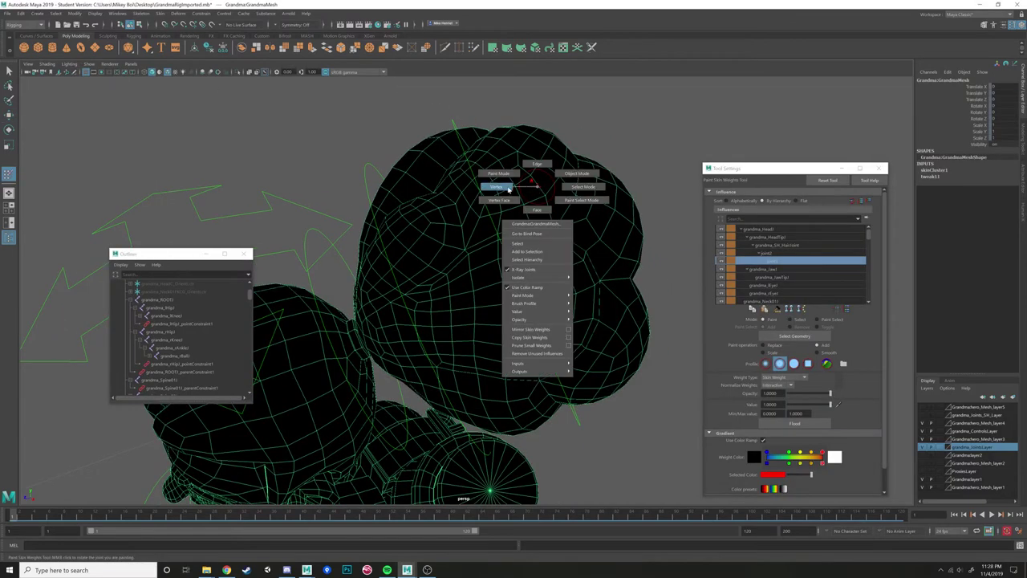
left_click(508, 189)
left_click_drag(566, 204, 584, 227, "alt")
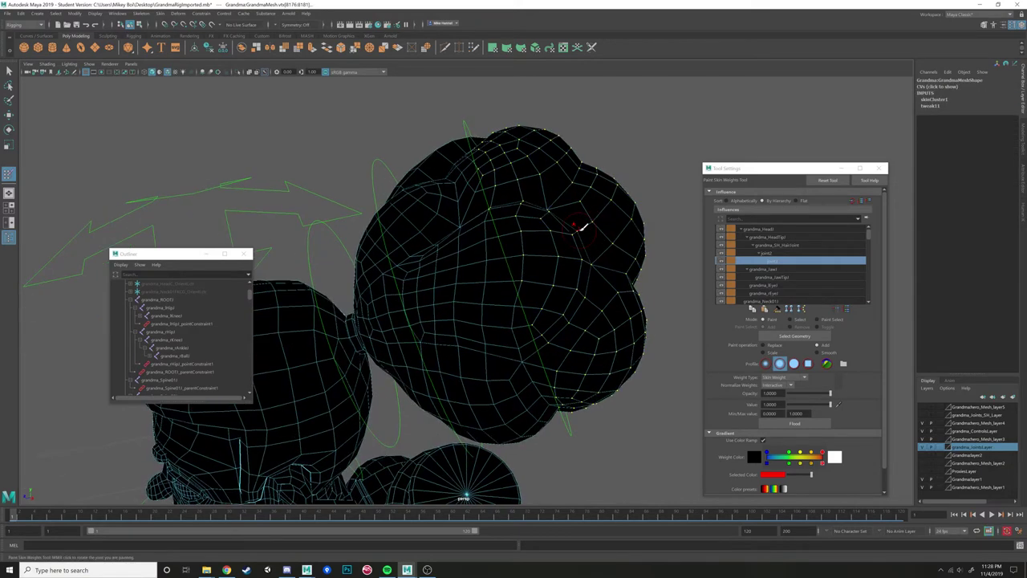
left_click(794, 423)
left_click_drag(597, 321, 562, 257, "alt")
scroll(558, 266, "down", 6)
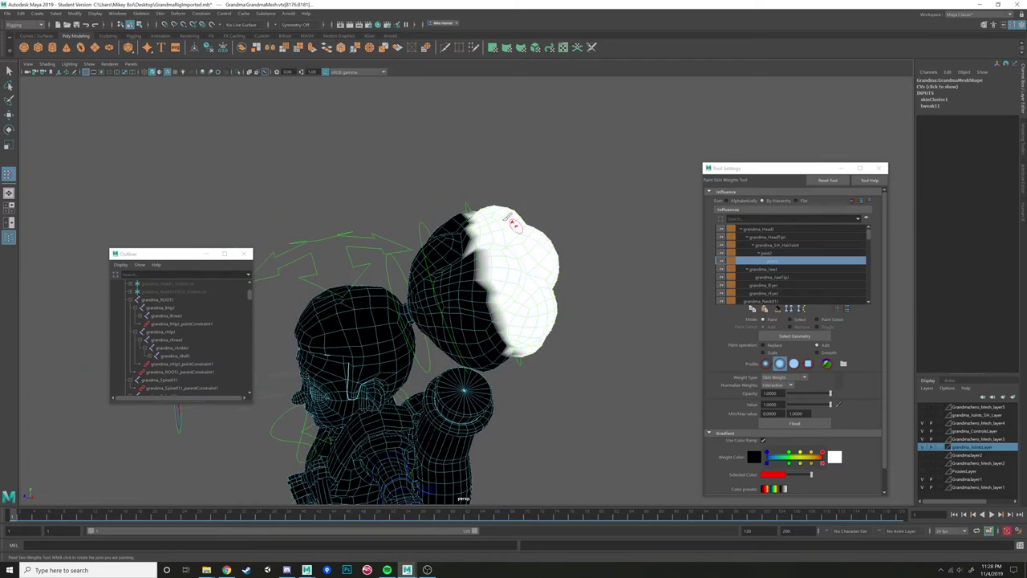
Select the hair controls, undo a trial rotation of them and key the controls in their rest pose.
key("w")
left_click(413, 225)
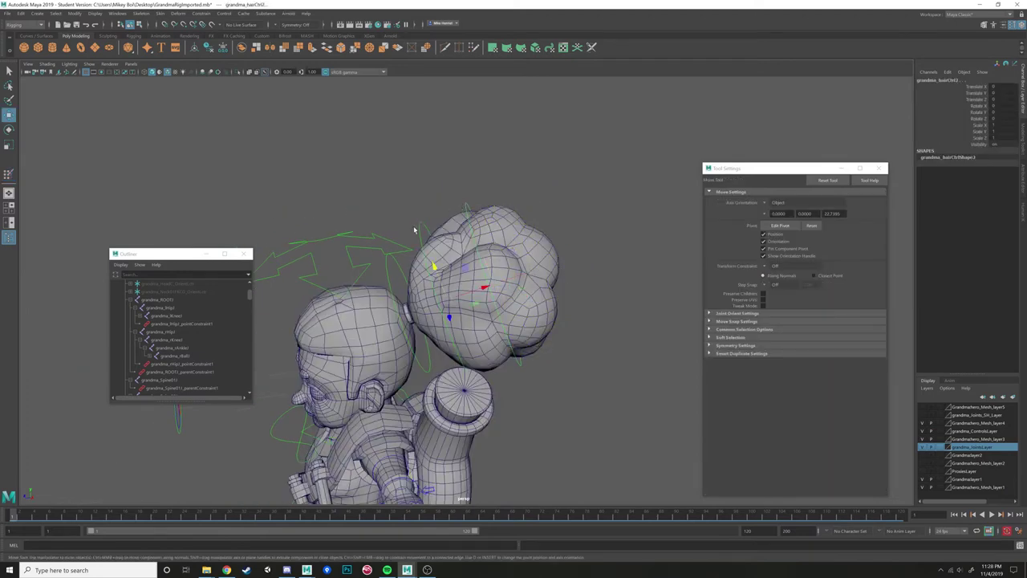
left_click(399, 267)
scroll(395, 289, "up", 3)
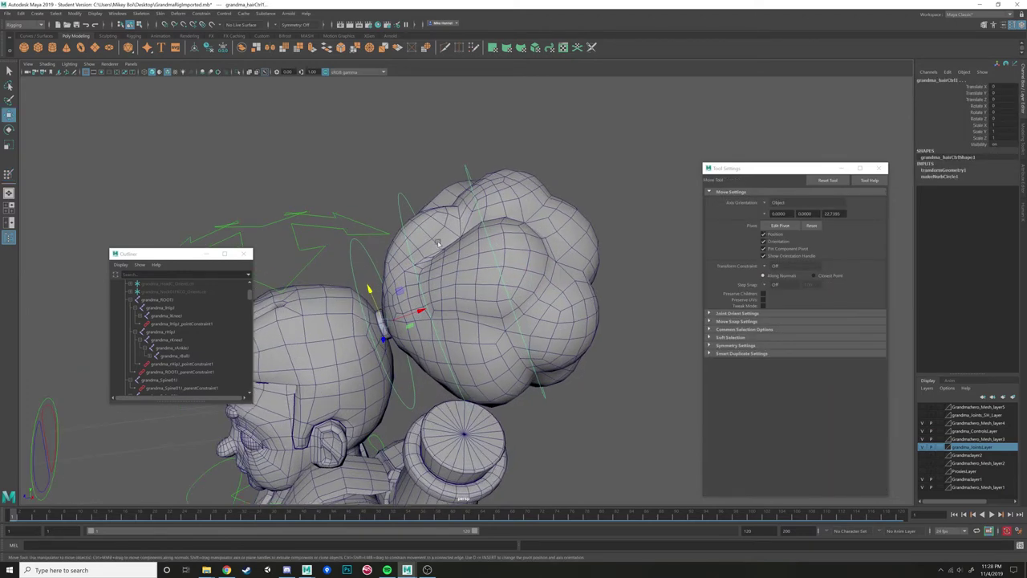
key("e")
mouse_move(395, 293)
left_mouse_down()
mouse_move(386, 287)
mouse_move(397, 292)
left_mouse_up()
key("ctrl+z")
left_click_drag(416, 234, 418, 296, "alt")
key("ctrl+z")
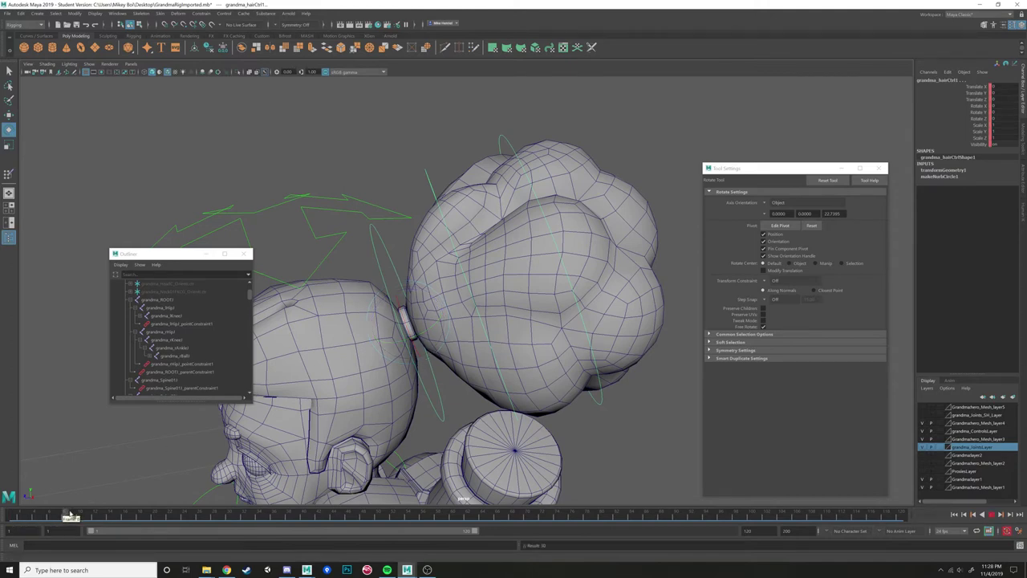
Rotate the hair controls at a later frame and scrub the timeline back to the start to test the bun's bending.
left_click(102, 512)
left_click_drag(423, 296, 408, 297)
left_click_drag(106, 516, 11, 499)
Return to painting the grandma mesh's skin weights and lock every influence except joint3.
left_click(462, 206)
right_click_drag(461, 205, 458, 235)
left_click_drag(483, 279, 495, 303, "alt")
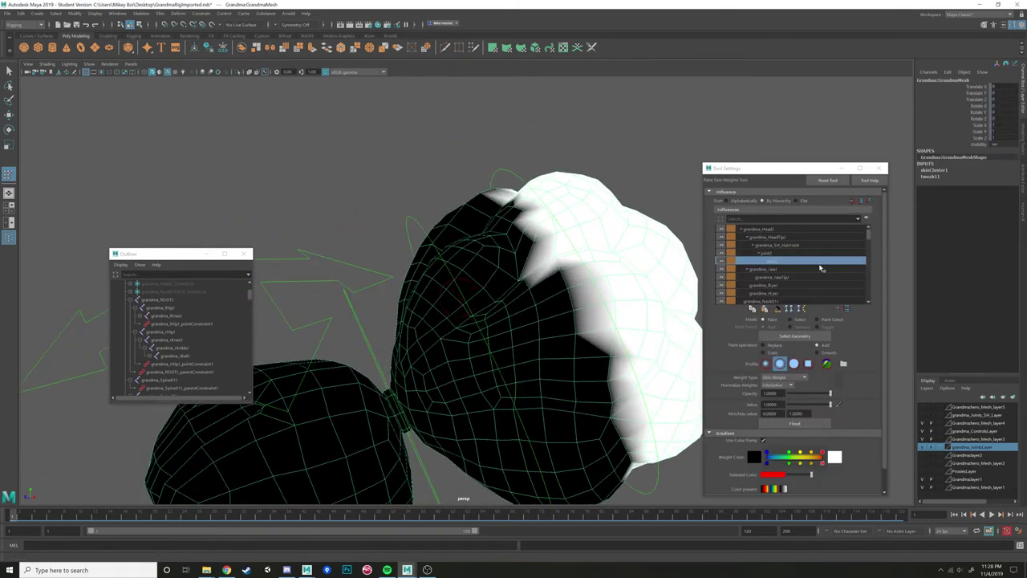
left_click(845, 312)
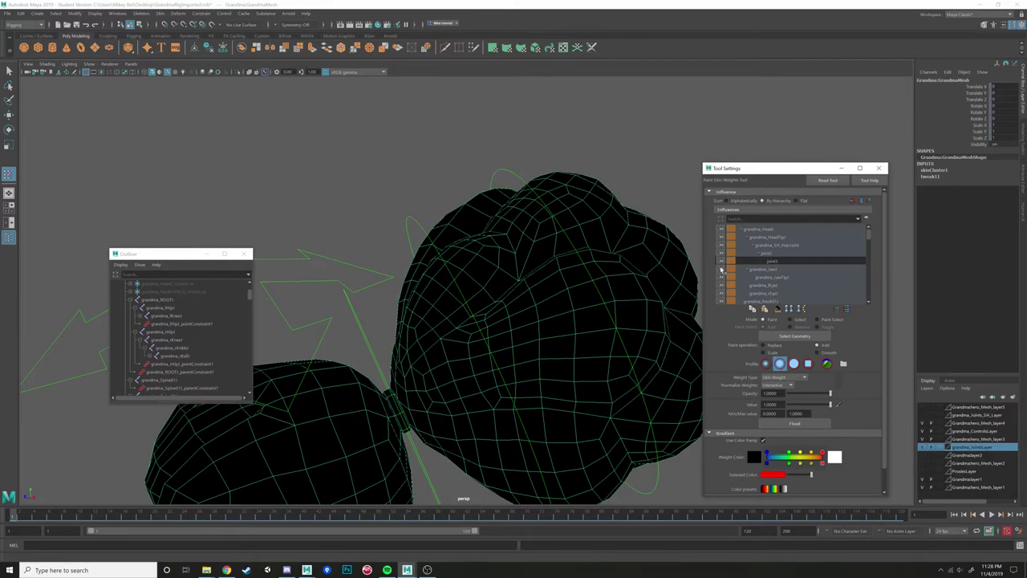
left_click(770, 262)
left_click(771, 254)
left_click(776, 246)
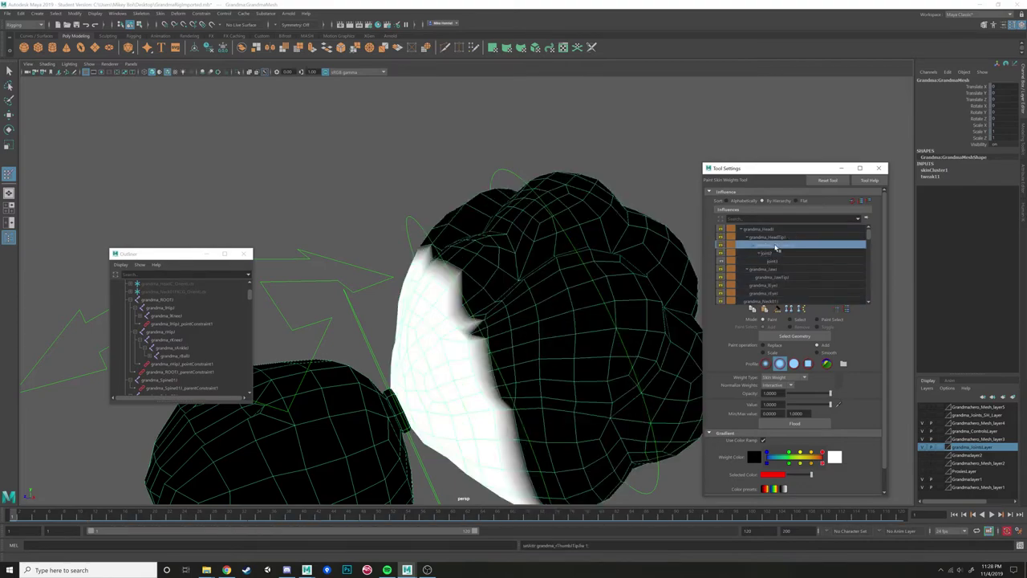
Unlock the hair root joint and joint2 and compare their weights on the bun.
left_click_drag(427, 350, 484, 252, "alt")
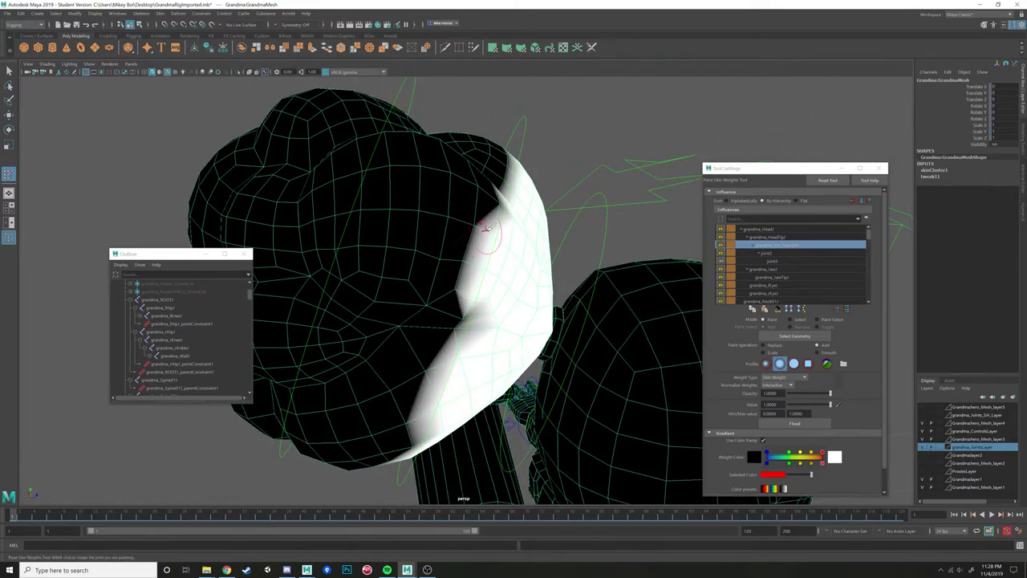
left_click_drag(501, 193, 433, 238, "alt")
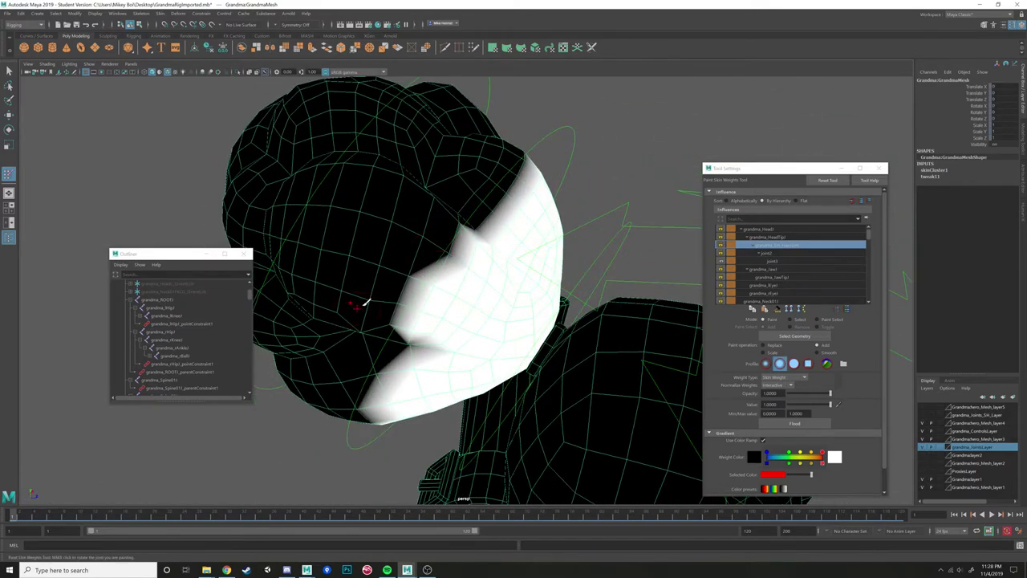
left_click(721, 246)
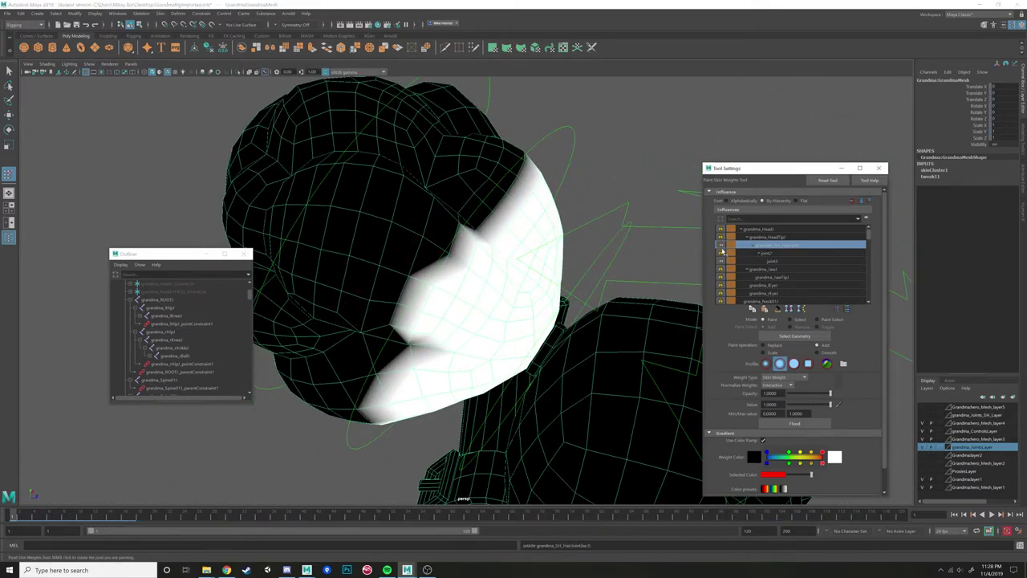
left_click(762, 253)
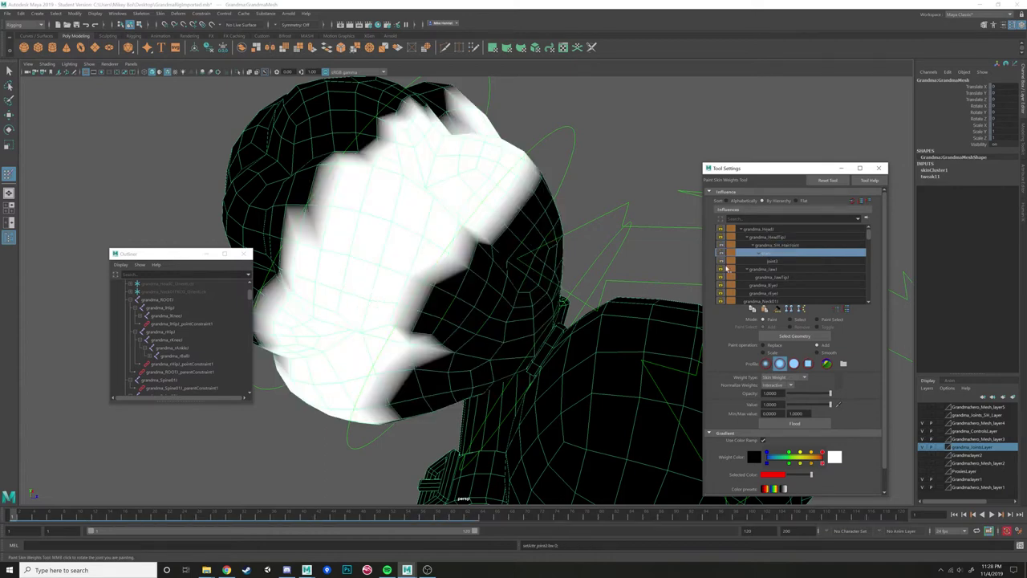
left_click(777, 246)
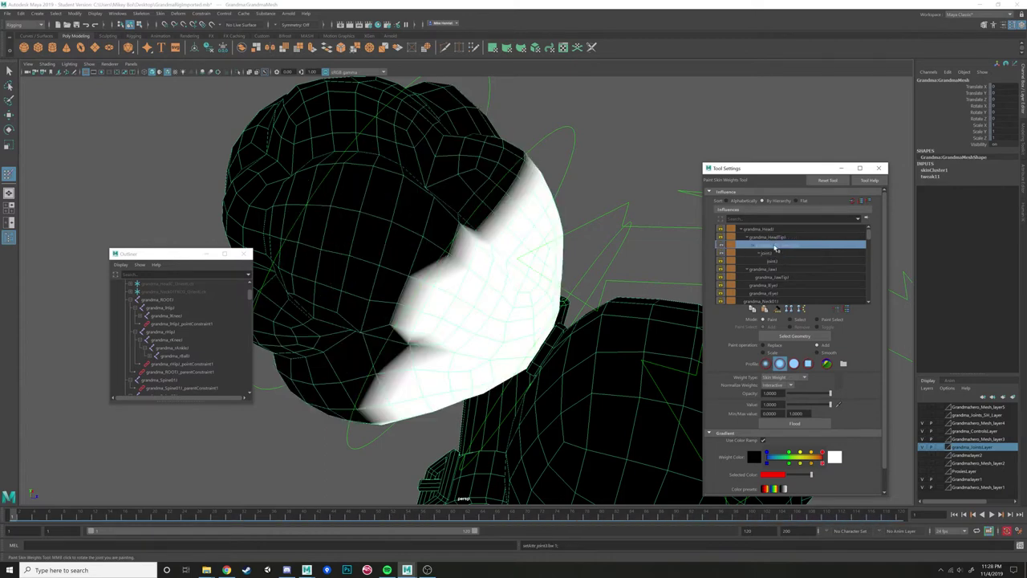
left_click(772, 254)
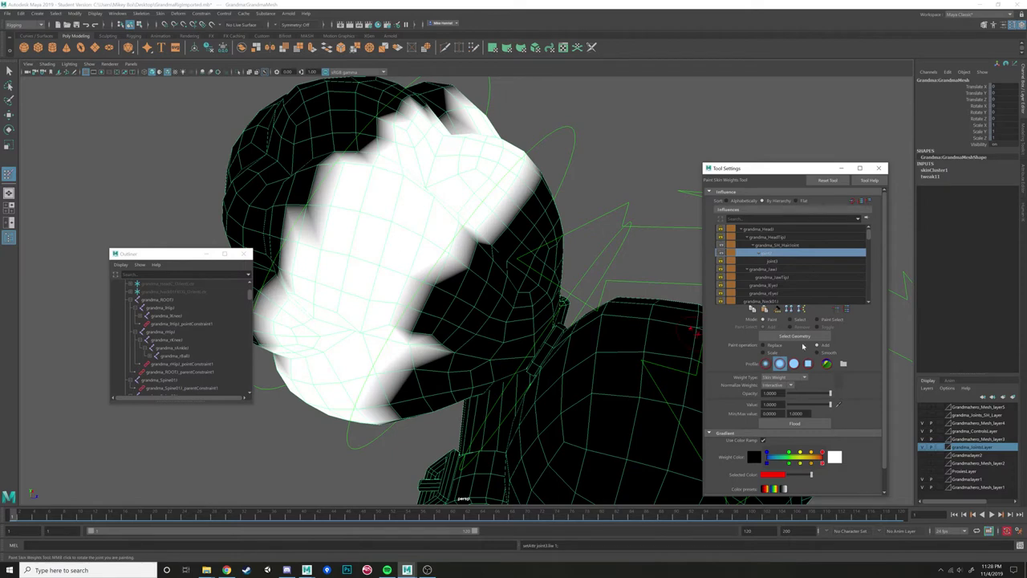
Go to frame 4 and smooth joint2's weights along the border of the bun facing the head.
mouse_move(518, 269)
left_mouse_down("alt")
mouse_move(461, 233)
mouse_move(424, 265)
mouse_move(401, 305)
left_mouse_up("alt")
mouse_move(32, 514)
left_mouse_down()
mouse_move(45, 512)
mouse_move(34, 514)
left_mouse_up()
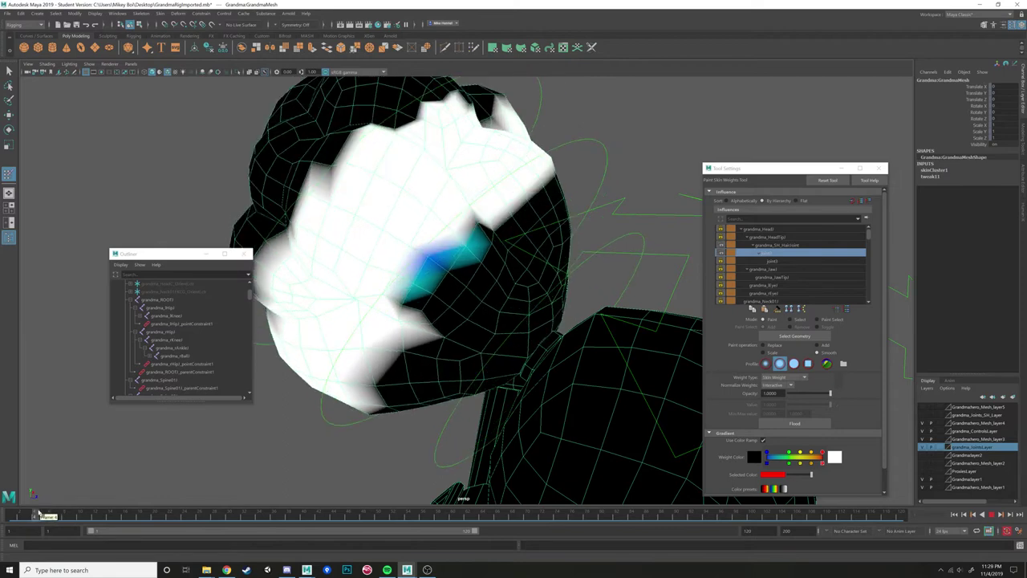
mouse_move(434, 245)
left_mouse_down()
mouse_move(525, 213)
mouse_move(571, 176)
mouse_move(494, 230)
left_mouse_up()
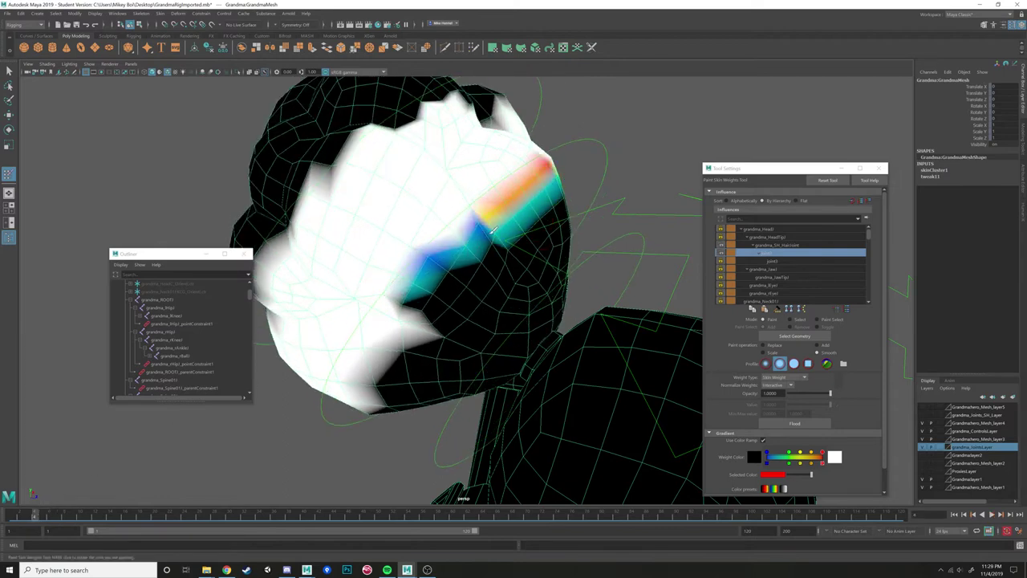
left_click_drag(556, 169, 444, 249)
mouse_move(487, 210)
left_mouse_down()
mouse_move(449, 226)
mouse_move(443, 212)
mouse_move(492, 208)
mouse_move(516, 189)
left_mouse_up()
Smooth joint2's weight border across the lower part of the bun and its opposite side.
mouse_move(422, 241)
left_mouse_down("alt")
mouse_move(438, 234)
mouse_move(425, 271)
left_mouse_up("alt")
mouse_move(480, 244)
left_mouse_down("alt")
mouse_move(442, 259)
mouse_move(471, 234)
mouse_move(413, 245)
mouse_move(416, 226)
mouse_move(418, 261)
mouse_move(437, 225)
left_mouse_up("alt")
mouse_move(454, 240)
left_mouse_down("alt")
mouse_move(443, 251)
mouse_move(455, 254)
left_mouse_up("alt")
mouse_move(455, 254)
left_mouse_down()
mouse_move(425, 305)
mouse_move(427, 381)
mouse_move(420, 361)
mouse_move(482, 243)
mouse_move(437, 329)
mouse_move(412, 310)
mouse_move(458, 313)
mouse_move(464, 230)
mouse_move(479, 270)
mouse_move(438, 282)
mouse_move(468, 284)
left_mouse_up()
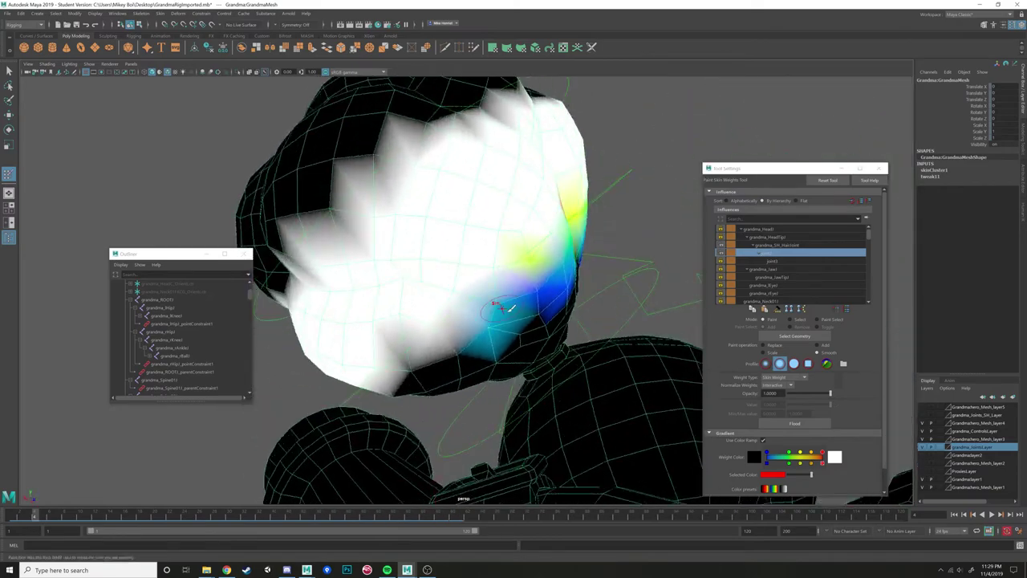
mouse_move(481, 331)
left_mouse_down()
mouse_move(461, 327)
mouse_move(447, 340)
mouse_move(446, 321)
mouse_move(423, 354)
mouse_move(509, 360)
left_mouse_up()
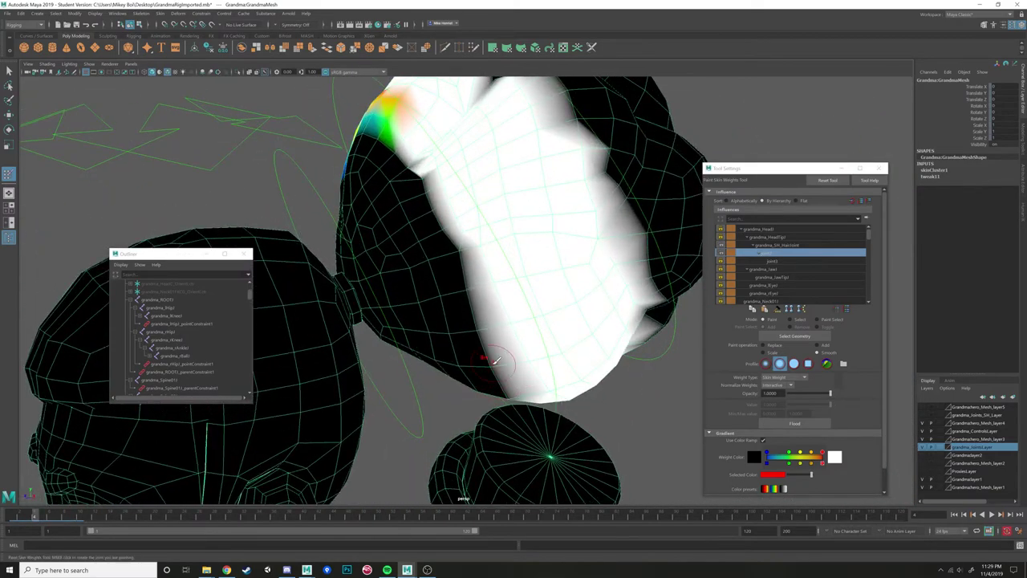
mouse_move(444, 232)
left_mouse_down()
mouse_move(405, 141)
mouse_move(363, 144)
mouse_move(449, 179)
mouse_move(416, 211)
mouse_move(449, 200)
left_mouse_up()
Spread joint2's weight falloff over the head-facing part of the bun toward its attachment by smoothing.
mouse_move(553, 316)
left_mouse_down("alt")
mouse_move(510, 325)
mouse_move(456, 205)
left_mouse_up("alt")
mouse_move(524, 356)
left_mouse_down("alt")
mouse_move(461, 311)
mouse_move(460, 287)
left_mouse_up("alt")
mouse_move(452, 339)
left_mouse_down("alt")
mouse_move(527, 241)
mouse_move(506, 269)
mouse_move(515, 229)
mouse_move(527, 236)
mouse_move(513, 377)
mouse_move(461, 413)
mouse_move(522, 374)
mouse_move(607, 413)
mouse_move(601, 420)
mouse_move(493, 358)
mouse_move(446, 315)
mouse_move(425, 229)
mouse_move(373, 180)
mouse_move(370, 267)
mouse_move(420, 273)
mouse_move(470, 305)
left_mouse_up("alt")
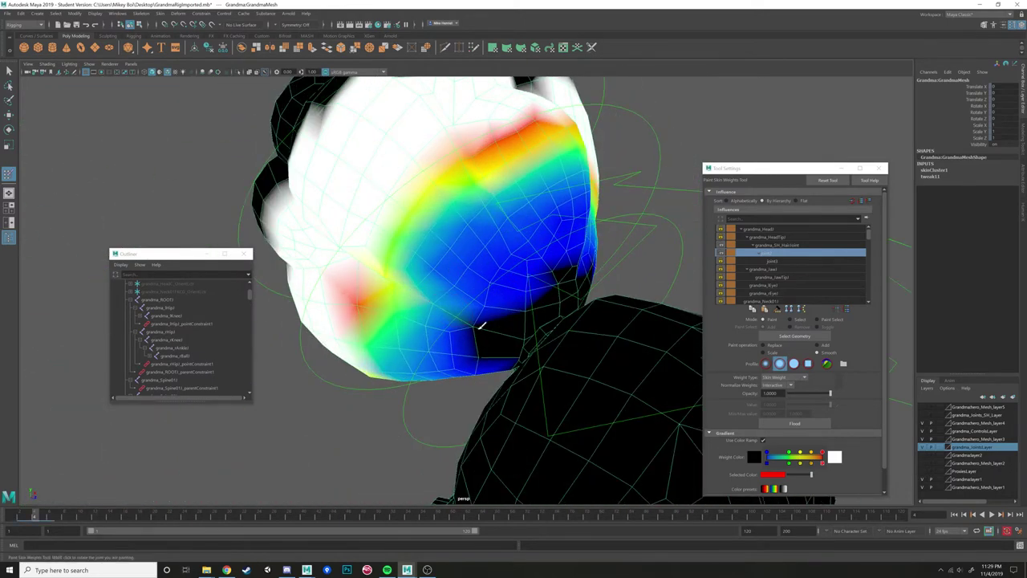
mouse_move(416, 327)
left_mouse_down()
mouse_move(473, 232)
mouse_move(388, 291)
left_mouse_up()
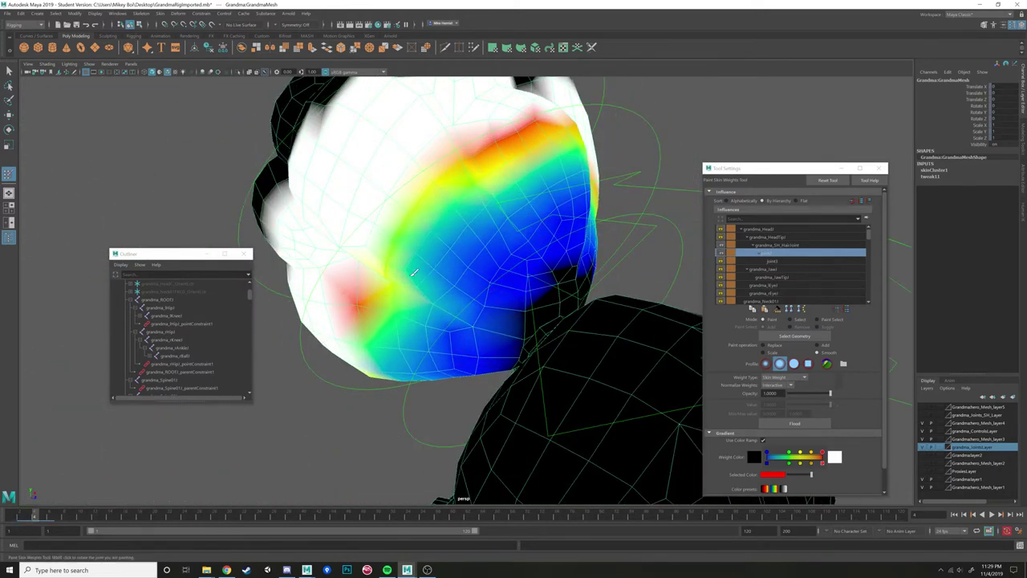
mouse_move(504, 198)
left_mouse_down()
mouse_move(417, 276)
mouse_move(516, 203)
mouse_move(469, 247)
left_mouse_up()
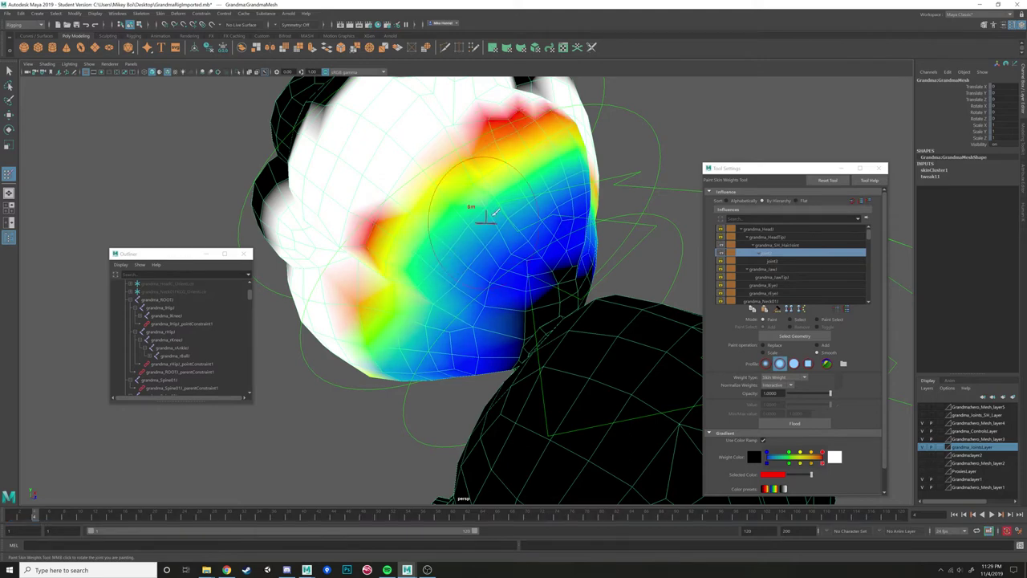
Smooth joint2's weights around both sides and the underside of the bun into an even, wide gradient.
left_click_drag(415, 338, 493, 205, "alt")
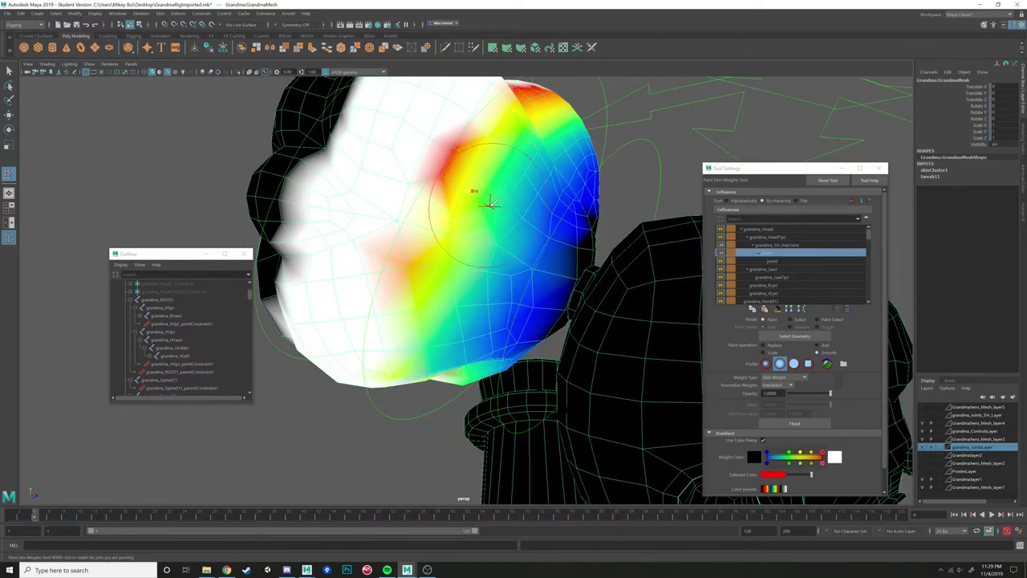
mouse_move(487, 313)
left_mouse_down("alt")
mouse_move(508, 213)
mouse_move(469, 268)
mouse_move(482, 255)
left_mouse_up("alt")
mouse_move(433, 289)
left_mouse_down()
mouse_move(564, 305)
mouse_move(573, 339)
left_mouse_up()
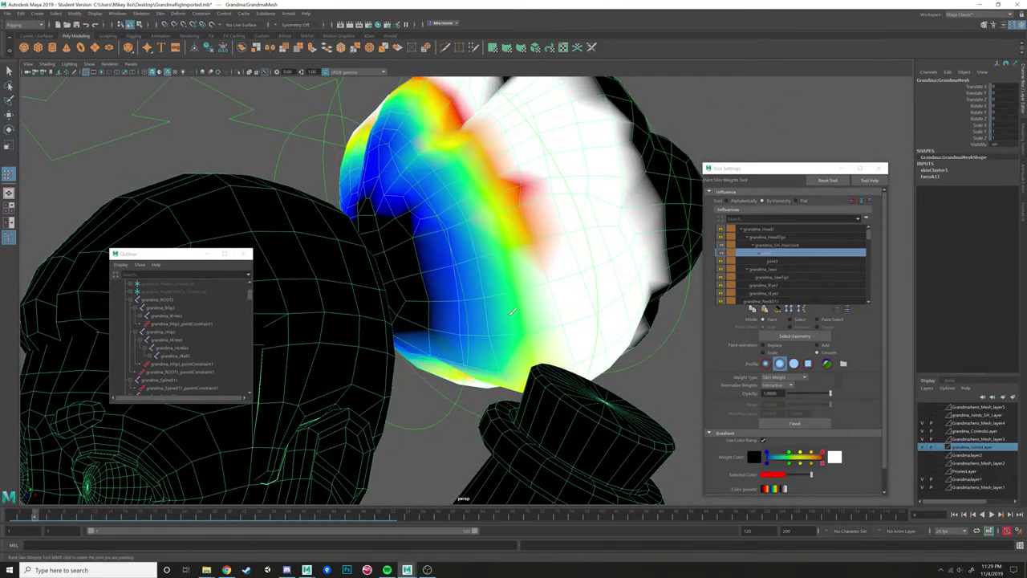
mouse_move(500, 253)
left_mouse_down()
mouse_move(490, 297)
mouse_move(474, 257)
mouse_move(467, 343)
left_mouse_up()
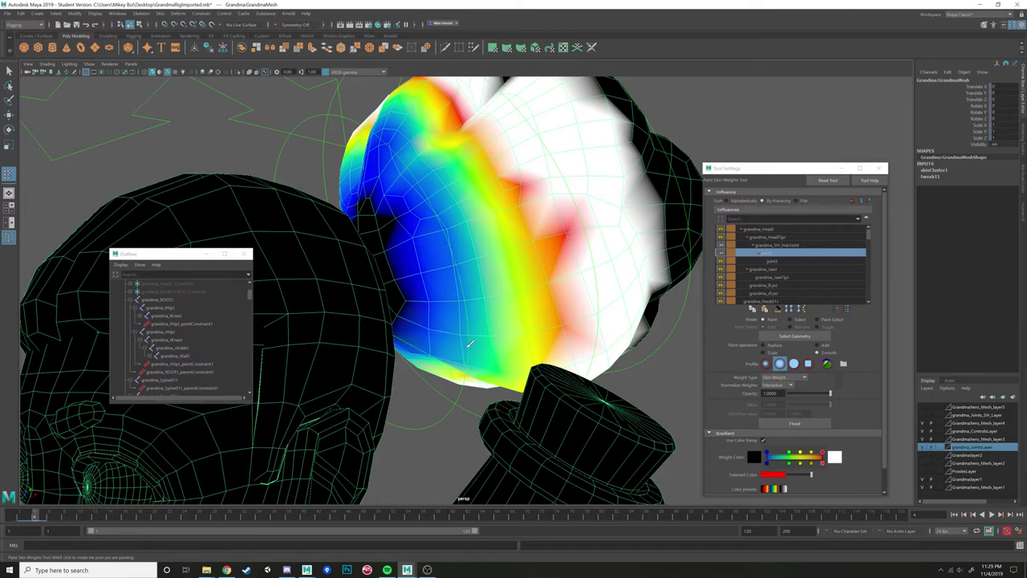
mouse_move(465, 243)
left_mouse_down("alt")
mouse_move(441, 208)
mouse_move(394, 218)
left_mouse_up("alt")
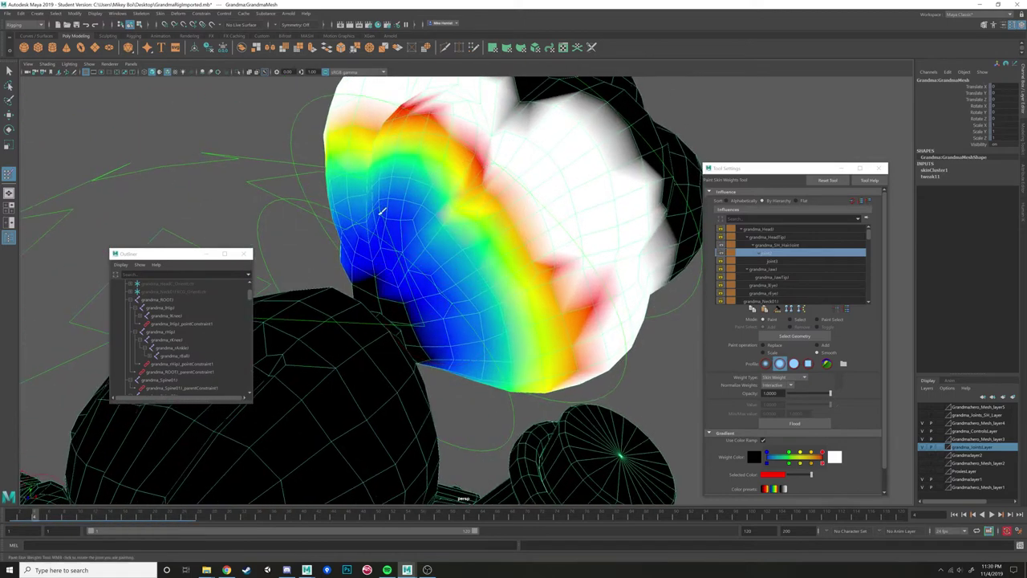
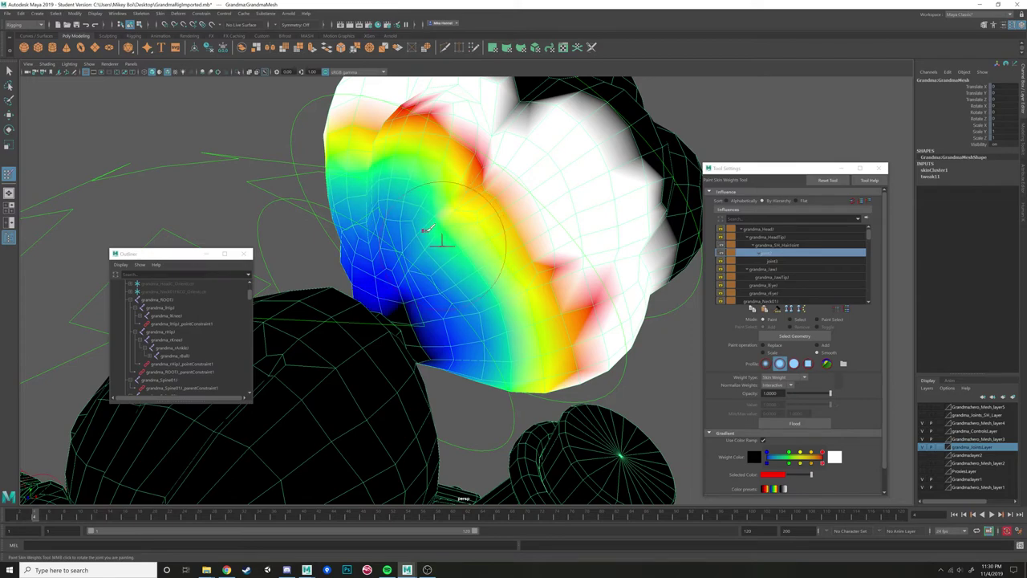
left_click_drag(463, 230, 396, 213, "alt")
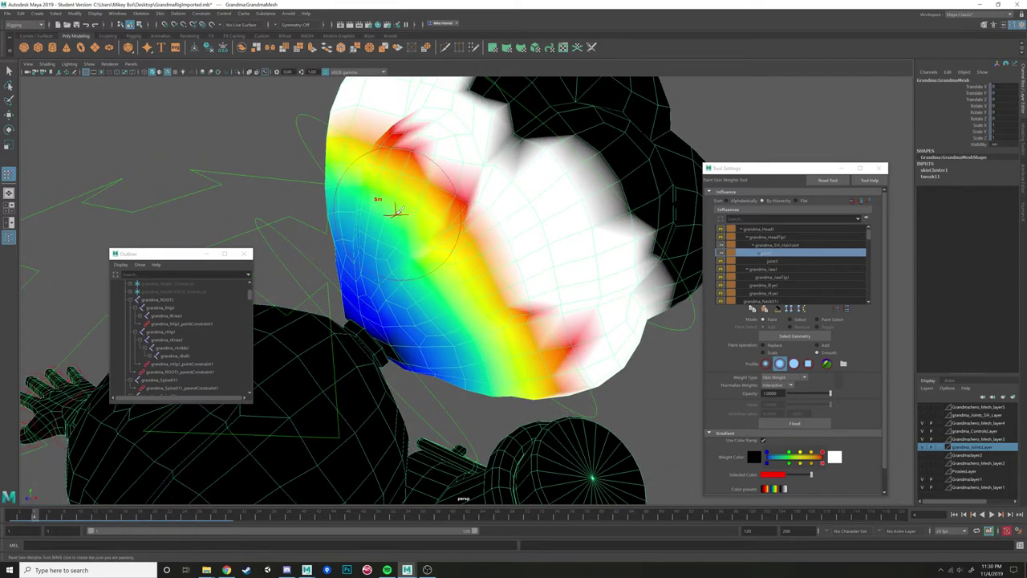
mouse_move(482, 332)
left_mouse_down("alt")
mouse_move(404, 222)
mouse_move(427, 255)
left_mouse_up("alt")
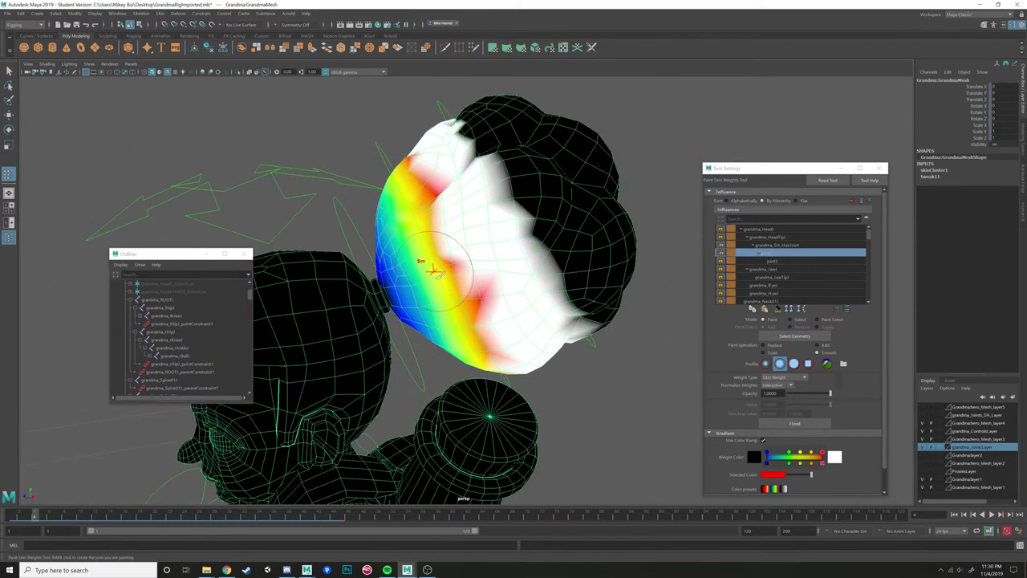
left_click_drag(382, 165, 433, 249, "alt")
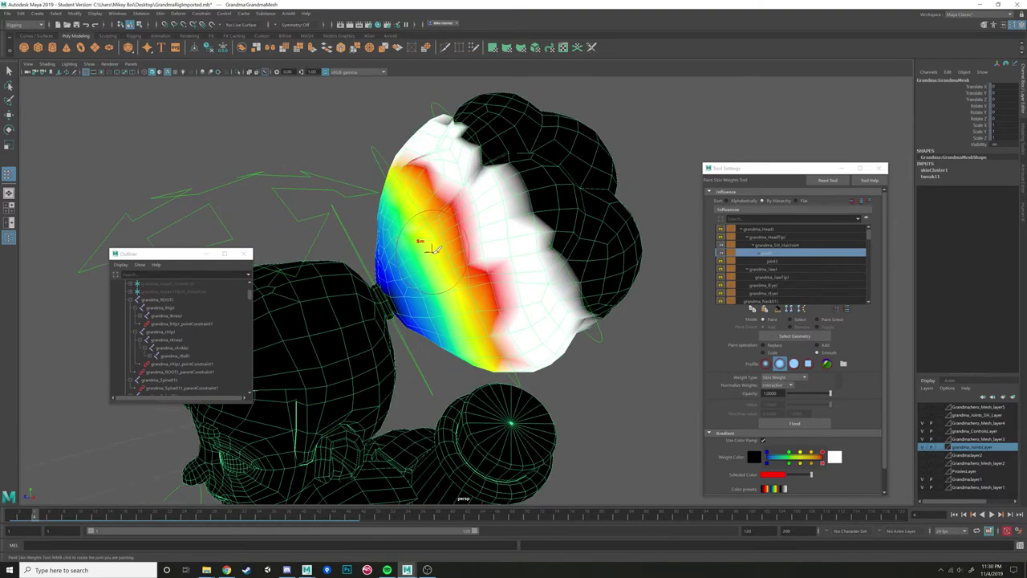
mouse_move(501, 359)
left_mouse_down("alt")
mouse_move(486, 257)
mouse_move(541, 280)
left_mouse_up("alt")
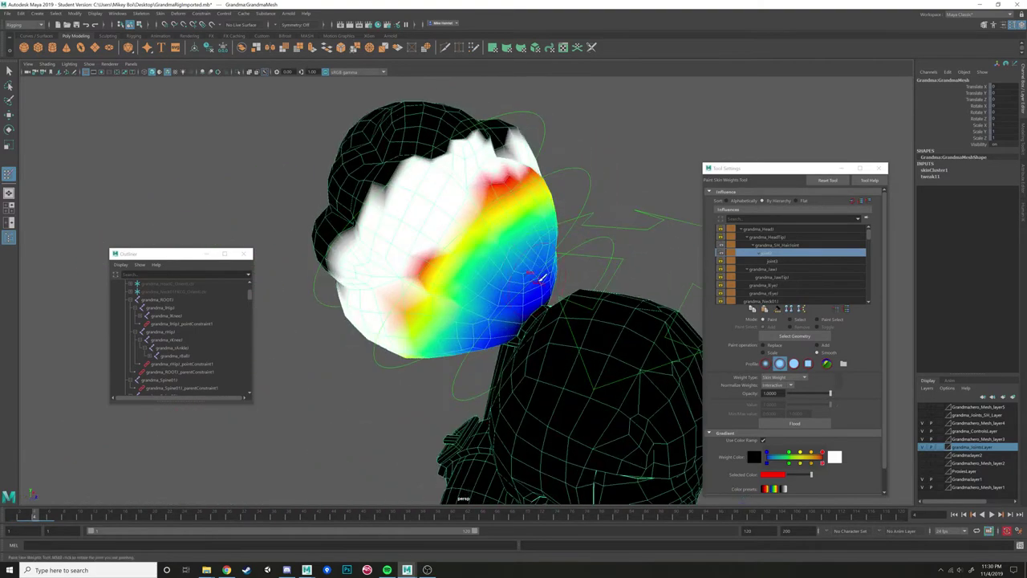
left_click_drag(471, 302, 523, 253, "alt")
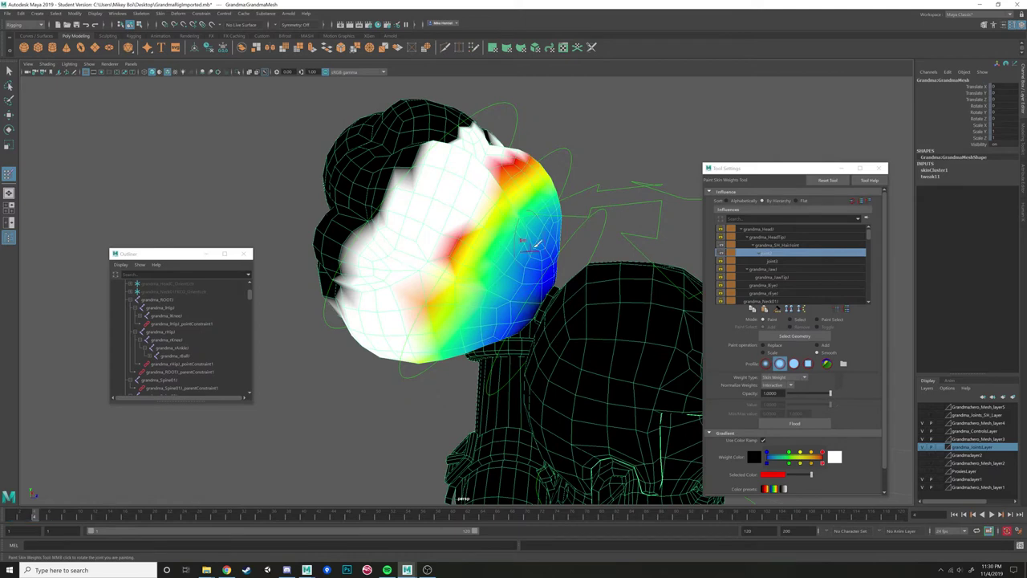
Scrub the timeline back and forth to test how the bun bends with the smoothed joint2 weights.
mouse_move(39, 516)
left_mouse_down()
mouse_move(92, 510)
mouse_move(48, 513)
mouse_move(79, 498)
left_mouse_up()
mouse_move(476, 175)
left_mouse_down("alt")
mouse_move(502, 151)
mouse_move(532, 145)
mouse_move(511, 132)
mouse_move(522, 121)
mouse_move(598, 160)
left_mouse_up("alt")
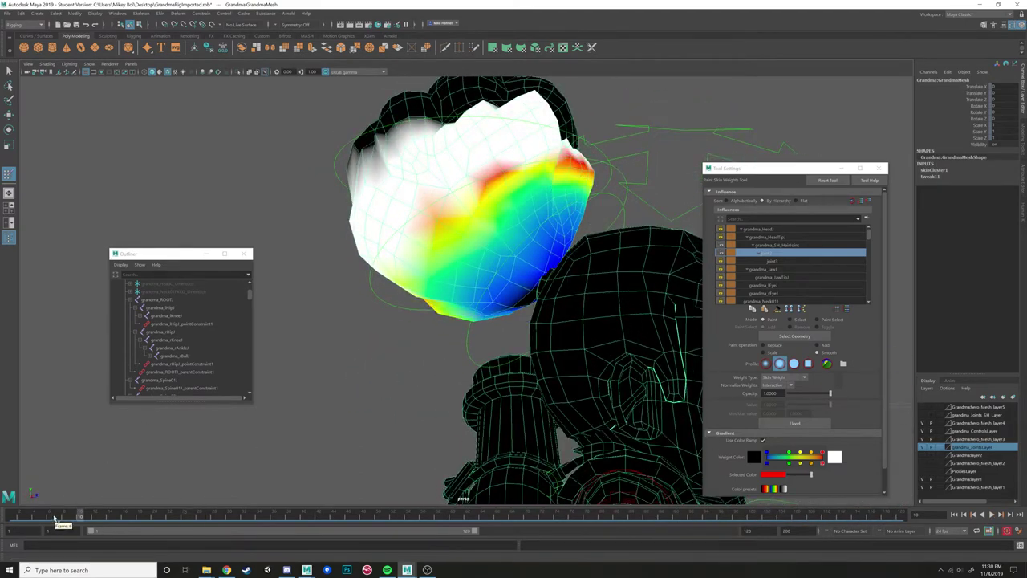
mouse_move(55, 521)
left_mouse_down()
mouse_move(24, 514)
mouse_move(148, 513)
mouse_move(75, 512)
left_mouse_up()
mouse_move(145, 508)
left_mouse_down()
mouse_move(23, 512)
mouse_move(117, 506)
mouse_move(35, 504)
left_mouse_up()
key("Escape")
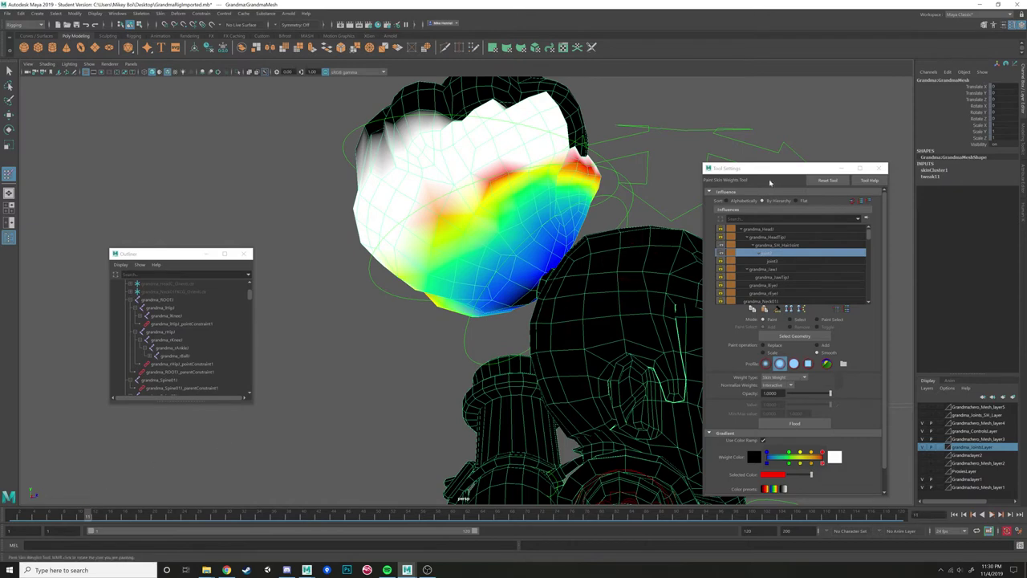
Select the joint3 influence, return to frame 1 and smooth its weight border across the bun.
left_click(782, 261)
left_click_drag(546, 195, 401, 382, "alt")
left_click_drag(86, 514, 44, 516)
left_click_drag(185, 459, 472, 287, "alt")
left_click_drag(40, 514, 12, 515)
mouse_move(458, 248)
left_mouse_down("alt")
mouse_move(450, 281)
mouse_move(493, 357)
mouse_move(461, 215)
mouse_move(479, 226)
mouse_move(427, 195)
mouse_move(436, 270)
mouse_move(461, 249)
mouse_move(457, 260)
mouse_move(467, 162)
mouse_move(371, 345)
mouse_move(417, 308)
mouse_move(414, 316)
left_mouse_up("alt")
mouse_move(425, 281)
left_mouse_down()
mouse_move(398, 353)
mouse_move(413, 401)
mouse_move(441, 369)
mouse_move(389, 433)
left_mouse_up()
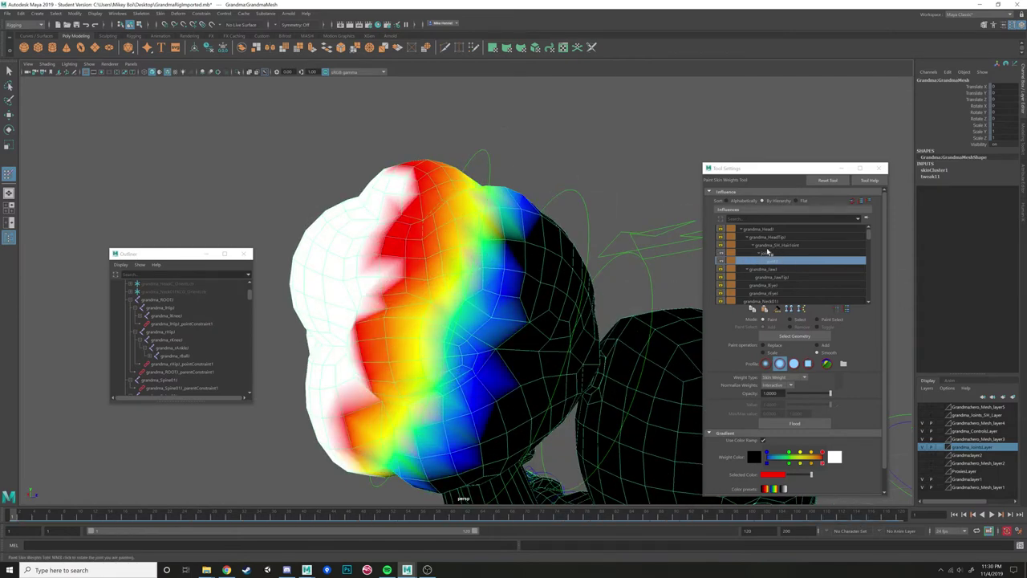
Turn on the display of joints in the viewport while viewing the bun from the side.
left_click_drag(560, 230, 518, 204, "alt")
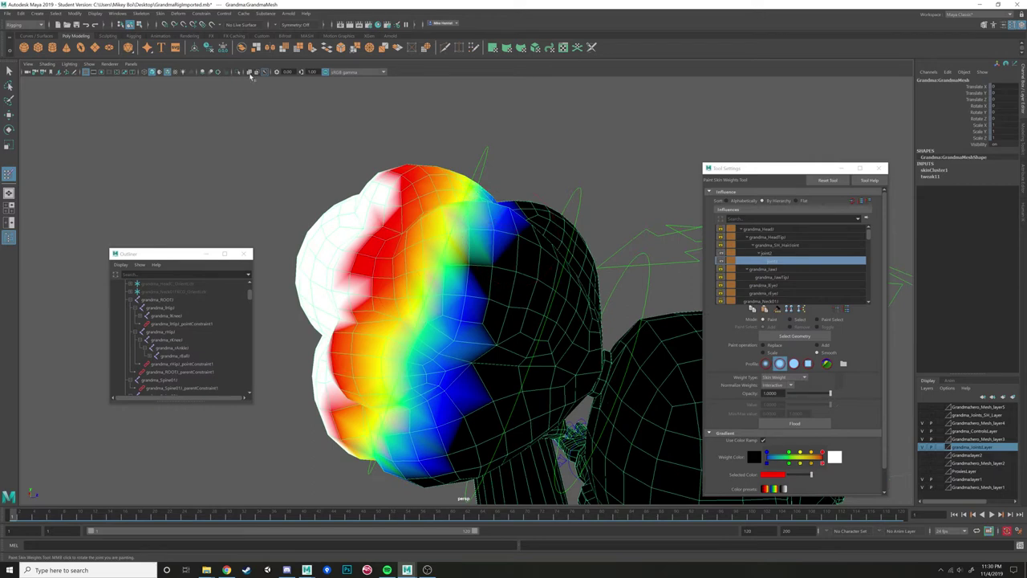
left_click(94, 65)
left_click(105, 193)
left_click_drag(537, 218, 533, 210, "alt")
Compare the weights of joint2, joint3 and the hair root joint on the bun against the joint positions.
left_click(774, 254)
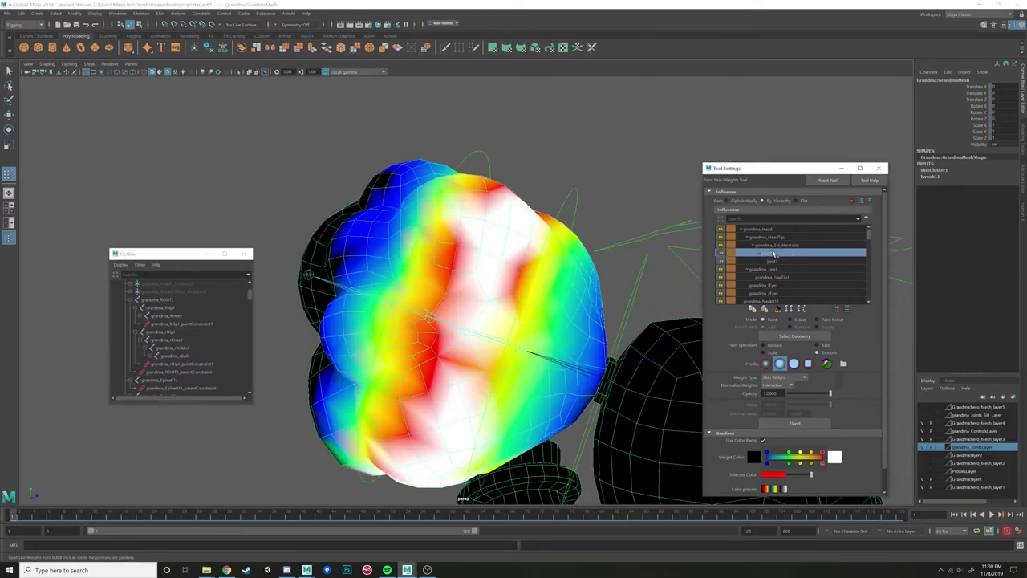
left_click(775, 261)
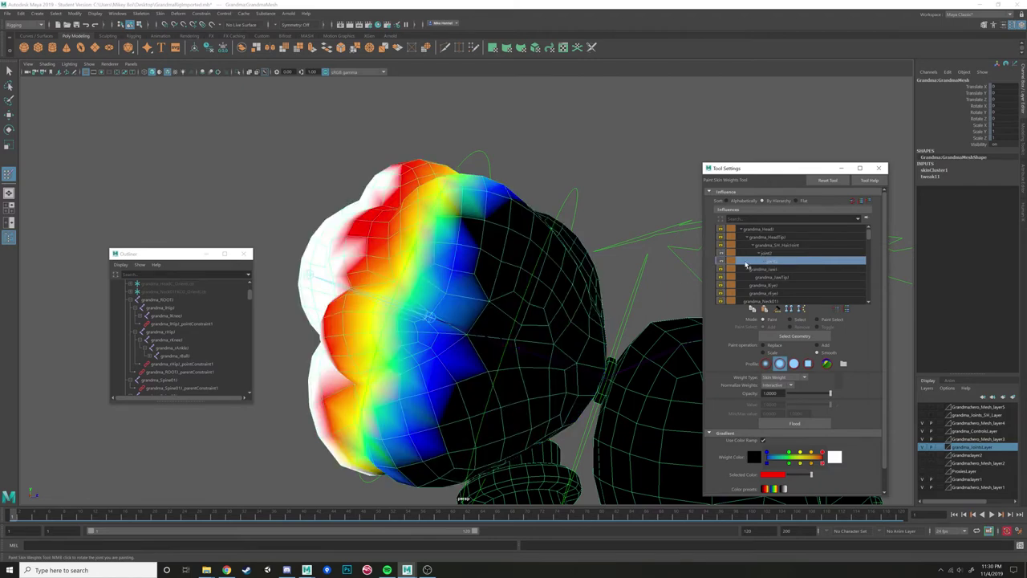
left_click(758, 245)
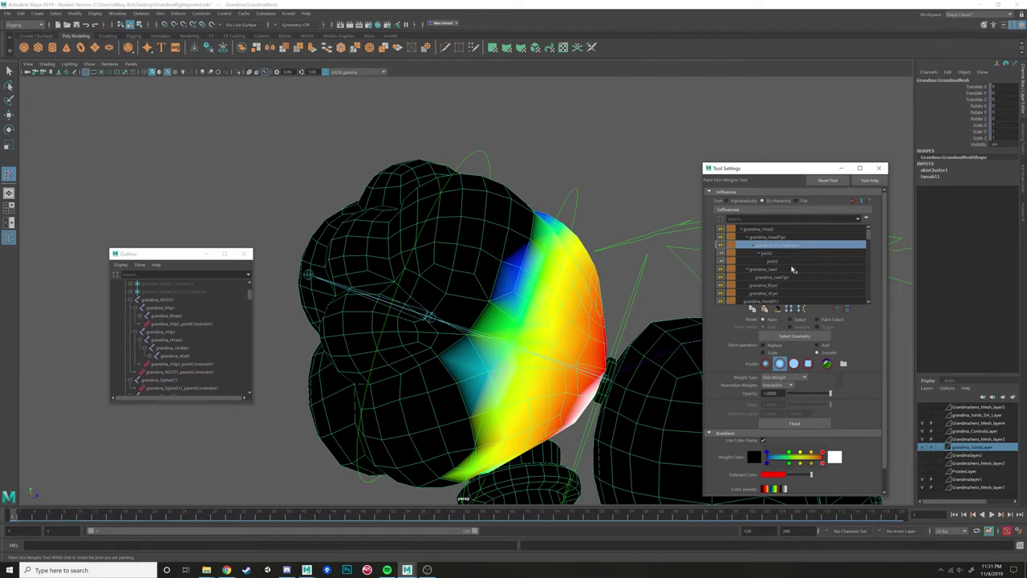
left_click(777, 264)
left_click(775, 255)
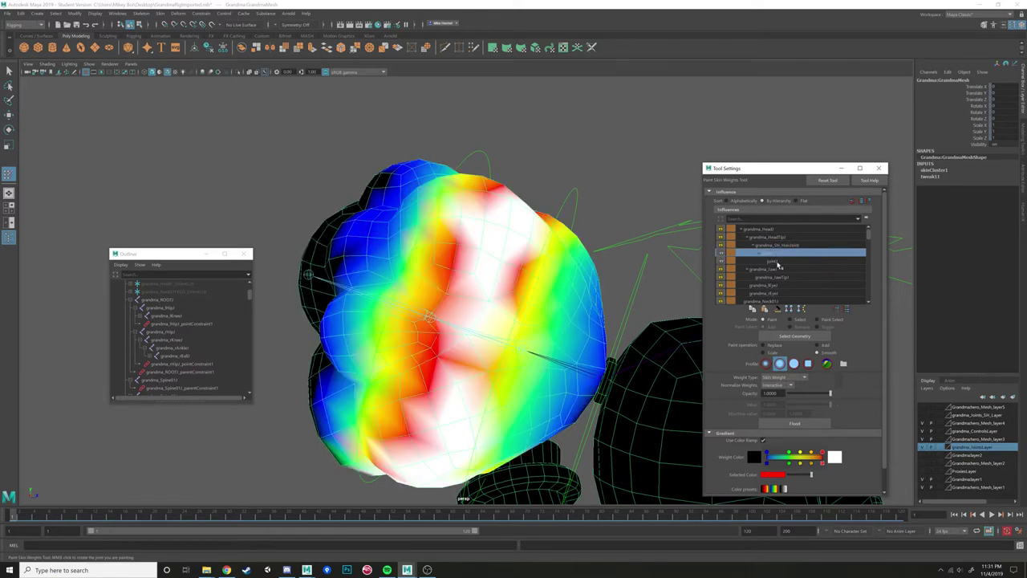
left_click(777, 262)
Smooth joint3's weights across the side and top of the bun to widen the falloff toward the head.
left_click_drag(404, 259, 416, 267, "alt")
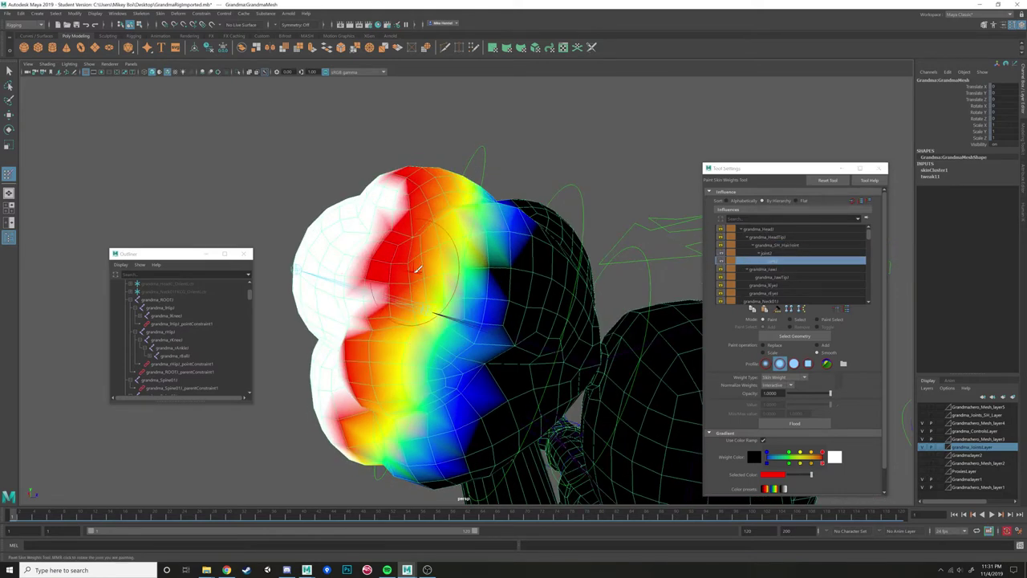
mouse_move(394, 213)
left_mouse_down()
mouse_move(386, 205)
mouse_move(465, 264)
mouse_move(417, 325)
mouse_move(425, 308)
mouse_move(409, 263)
mouse_move(369, 224)
mouse_move(379, 196)
mouse_move(607, 415)
left_mouse_up()
mouse_move(415, 253)
left_mouse_down("alt")
mouse_move(456, 280)
mouse_move(465, 275)
left_mouse_up("alt")
mouse_move(498, 377)
left_mouse_down()
mouse_move(465, 241)
mouse_move(485, 193)
mouse_move(557, 318)
mouse_move(539, 337)
left_mouse_up()
mouse_move(539, 337)
left_mouse_down()
mouse_move(500, 214)
mouse_move(518, 353)
mouse_move(503, 321)
mouse_move(644, 378)
mouse_move(430, 270)
mouse_move(566, 229)
mouse_move(505, 276)
mouse_move(451, 358)
left_mouse_up()
mouse_move(364, 377)
left_mouse_down()
mouse_move(435, 215)
mouse_move(384, 374)
left_mouse_up()
mouse_move(450, 349)
left_mouse_down("alt")
mouse_move(445, 221)
mouse_move(442, 301)
left_mouse_up("alt")
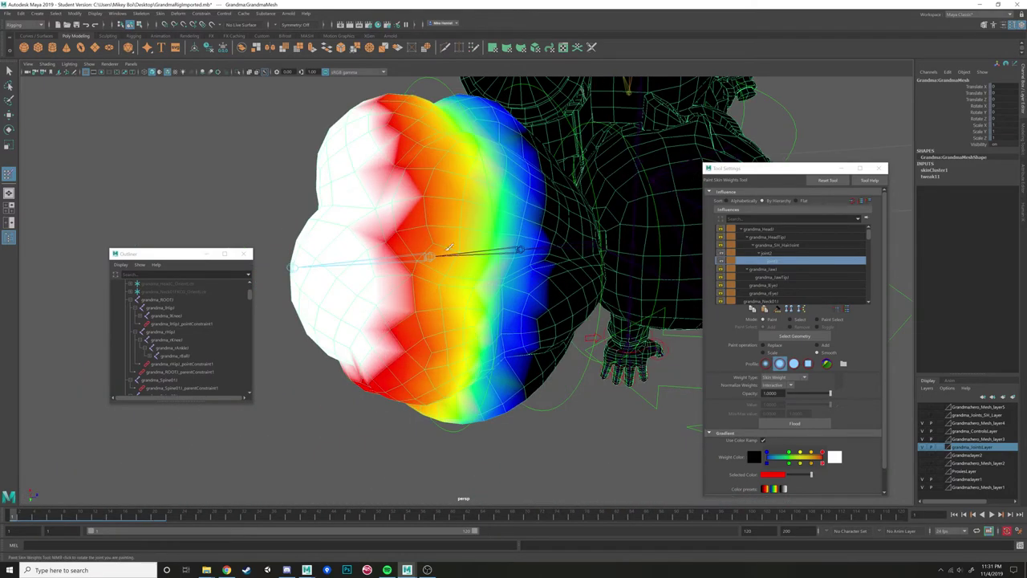
Smooth joint3's weights around the back, underside and opposite side of the bun to match.
mouse_move(453, 228)
left_mouse_down("alt")
mouse_move(377, 192)
mouse_move(344, 74)
left_mouse_up("alt")
left_click_drag(393, 168, 578, 245, "alt")
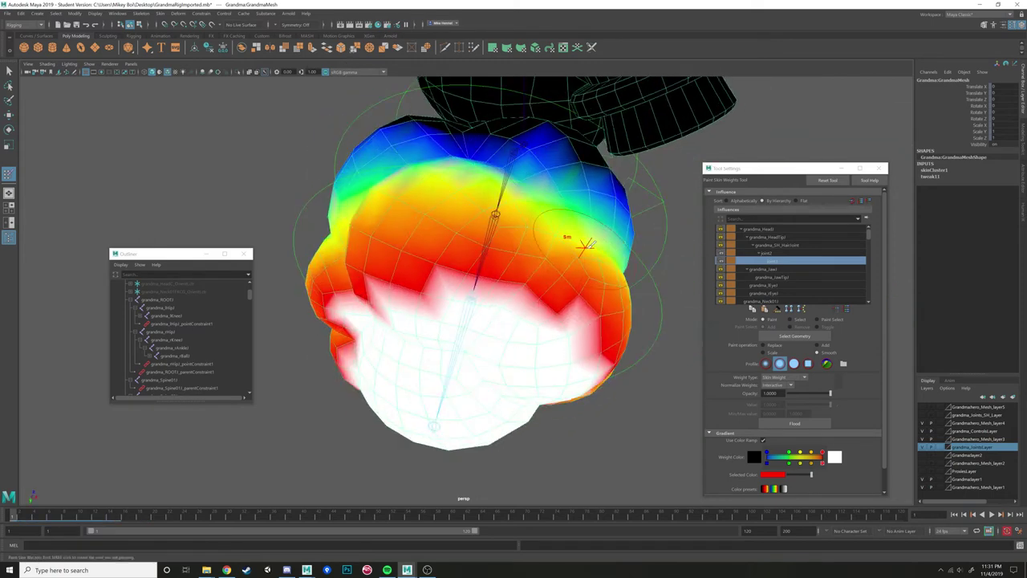
mouse_move(383, 184)
left_mouse_down()
mouse_move(431, 163)
mouse_move(482, 176)
mouse_move(518, 148)
left_mouse_up()
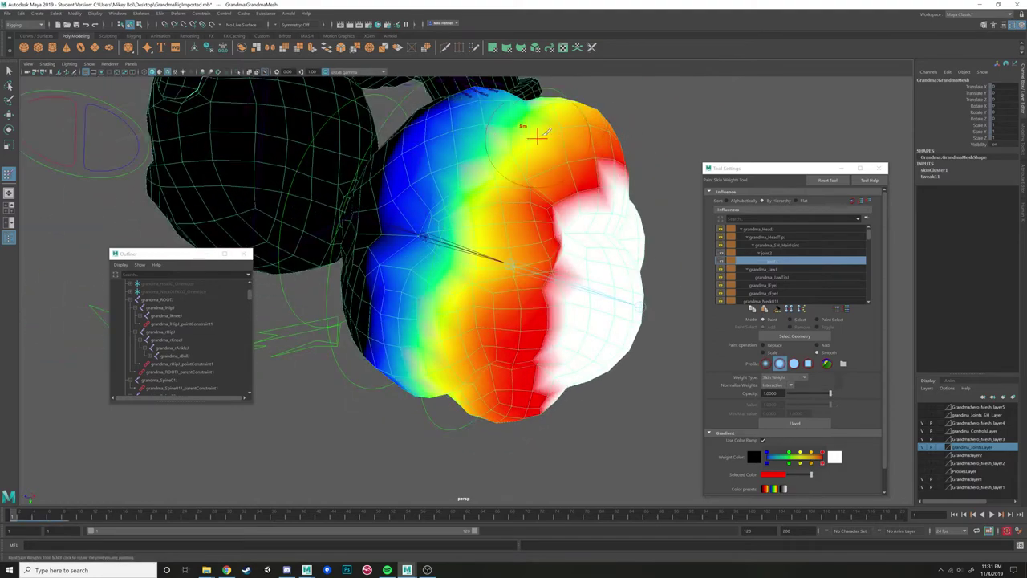
left_click_drag(442, 288, 545, 132, "alt")
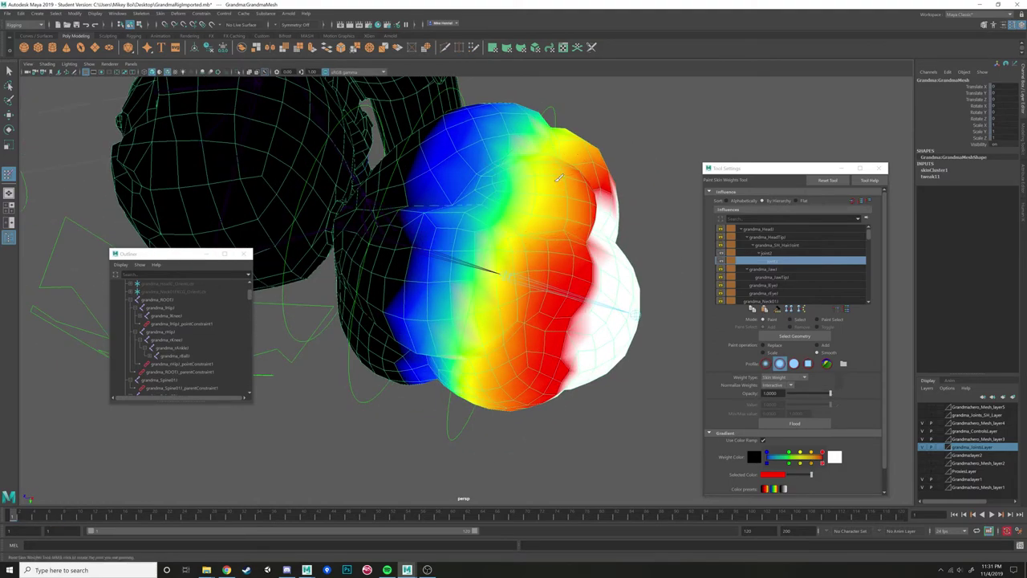
mouse_move(504, 325)
left_mouse_down("alt")
mouse_move(522, 223)
mouse_move(458, 229)
mouse_move(472, 285)
left_mouse_up("alt")
mouse_move(554, 142)
left_mouse_down("alt")
mouse_move(550, 131)
mouse_move(519, 150)
mouse_move(487, 82)
mouse_move(506, 170)
mouse_move(521, 171)
mouse_move(526, 285)
left_mouse_up("alt")
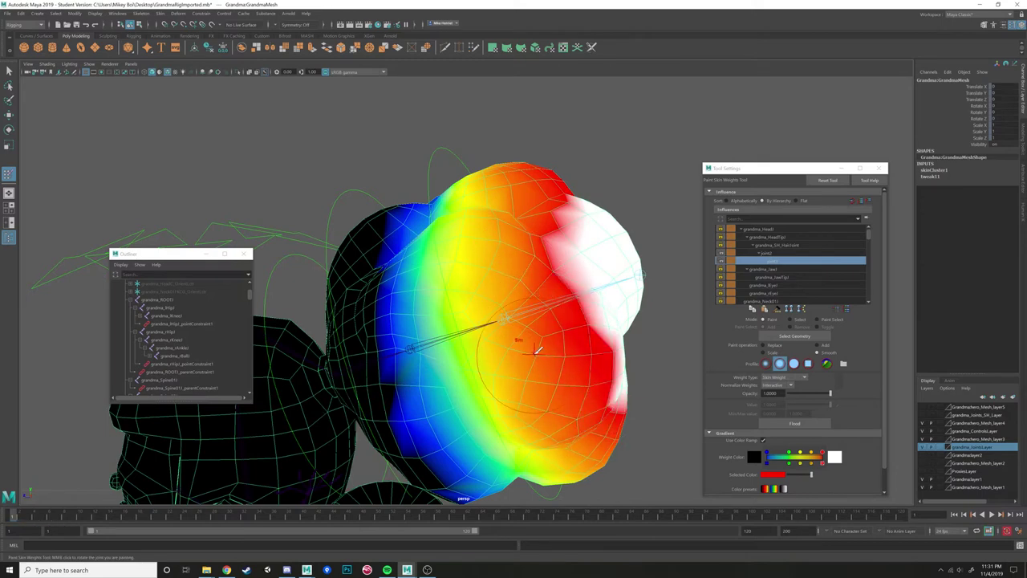
Leave weight painting, then play and scrub the animation to check the shaded bun's bending and view the whole character.
scroll(530, 277, "down", 5)
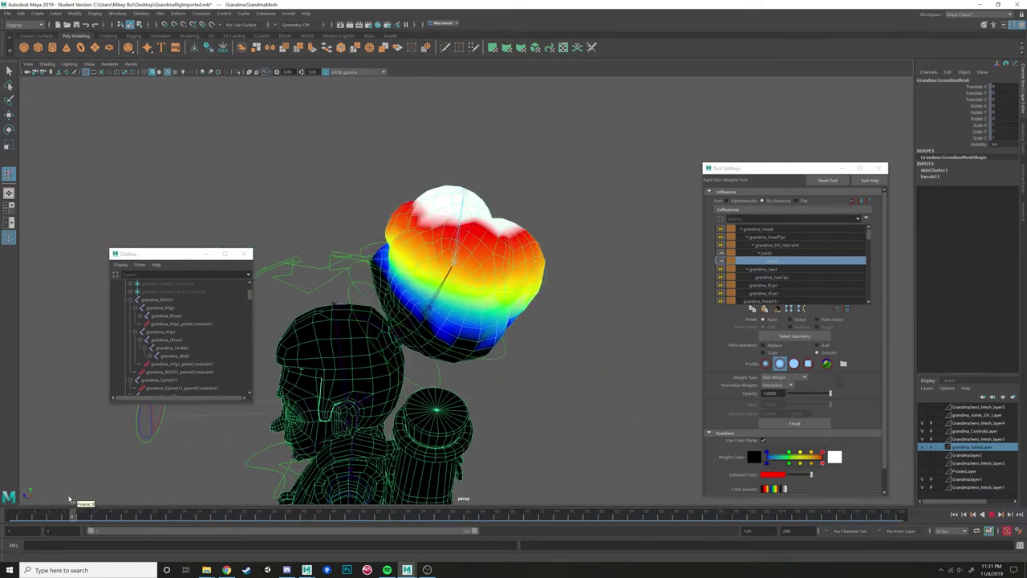
key("w")
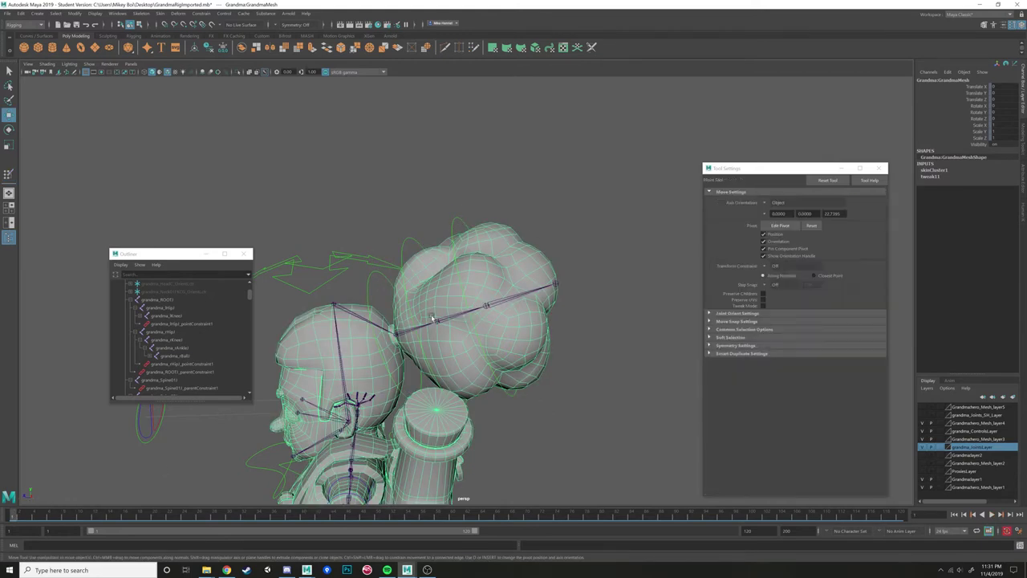
key("alt+v")
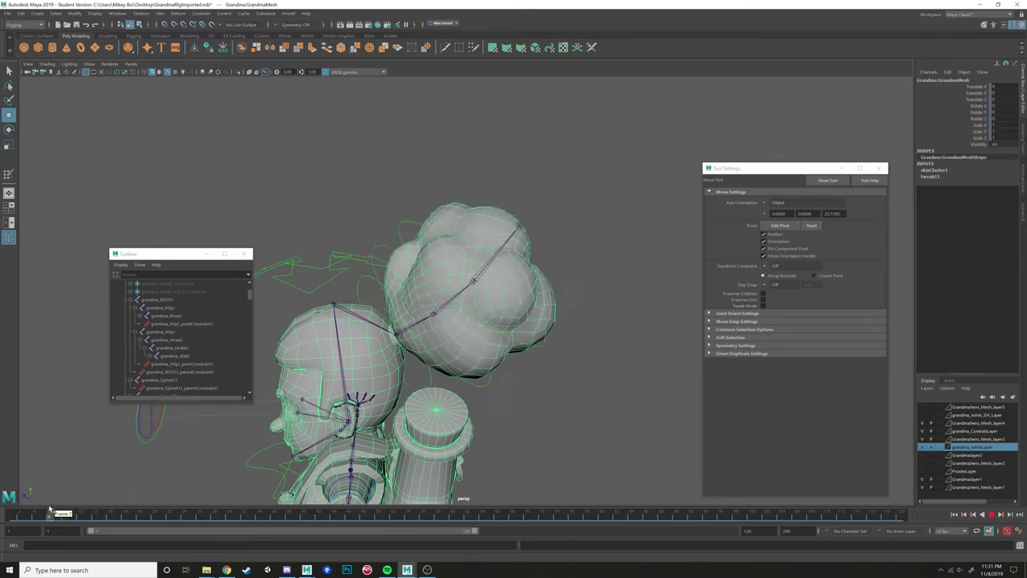
mouse_move(106, 499)
left_mouse_down()
mouse_move(26, 492)
mouse_move(95, 487)
left_mouse_up()
left_click_drag(162, 458, 618, 324, "alt")
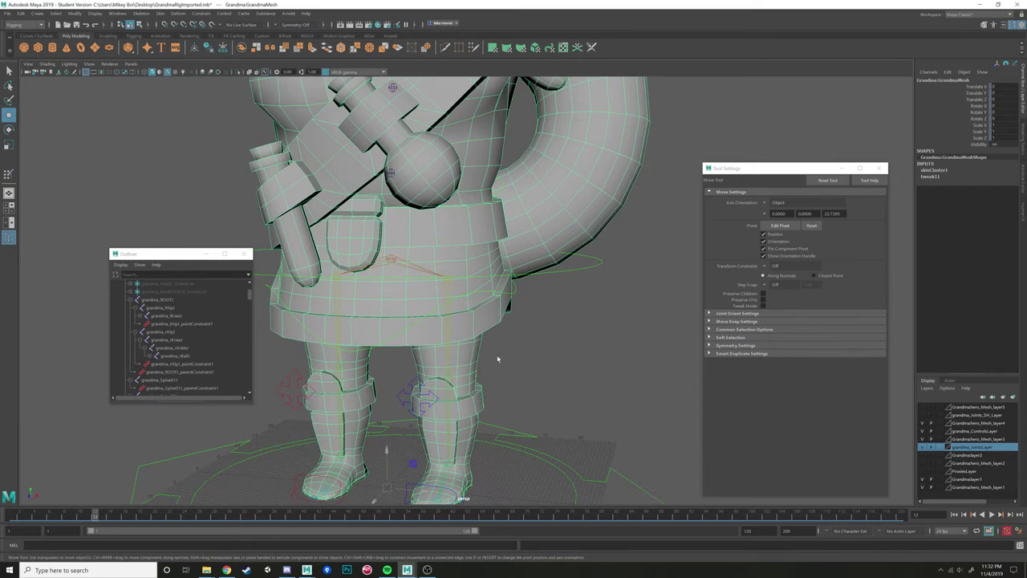
Switch the grandma mesh to face selection mode and hide the joints in the viewport.
left_click_drag(430, 389, 508, 375, "alt")
right_click_drag(473, 319, 489, 313)
left_click_drag(419, 343, 440, 336, "alt")
right_click_drag(440, 335, 443, 295)
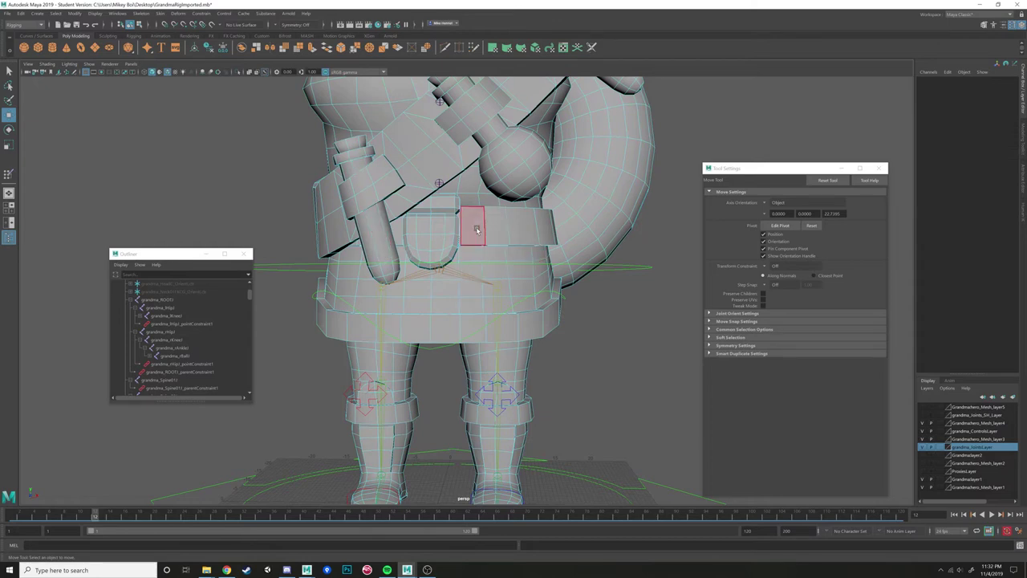
scroll(618, 357, "down", 5)
left_click_drag(545, 330, 479, 306, "alt")
left_click(80, 63)
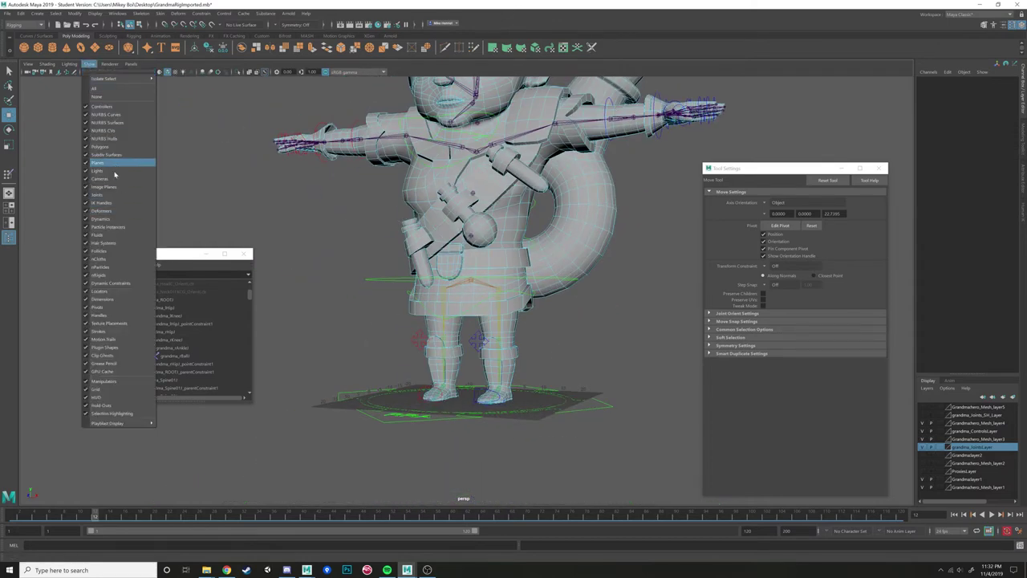
left_click(120, 199)
scroll(394, 301, "up", 6)
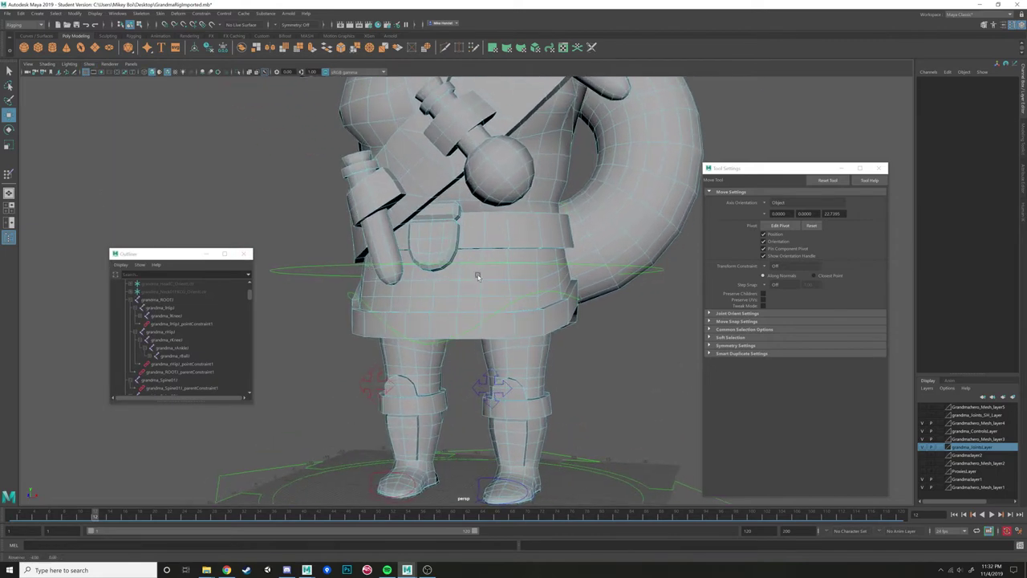
right_click_drag(509, 232, 511, 253)
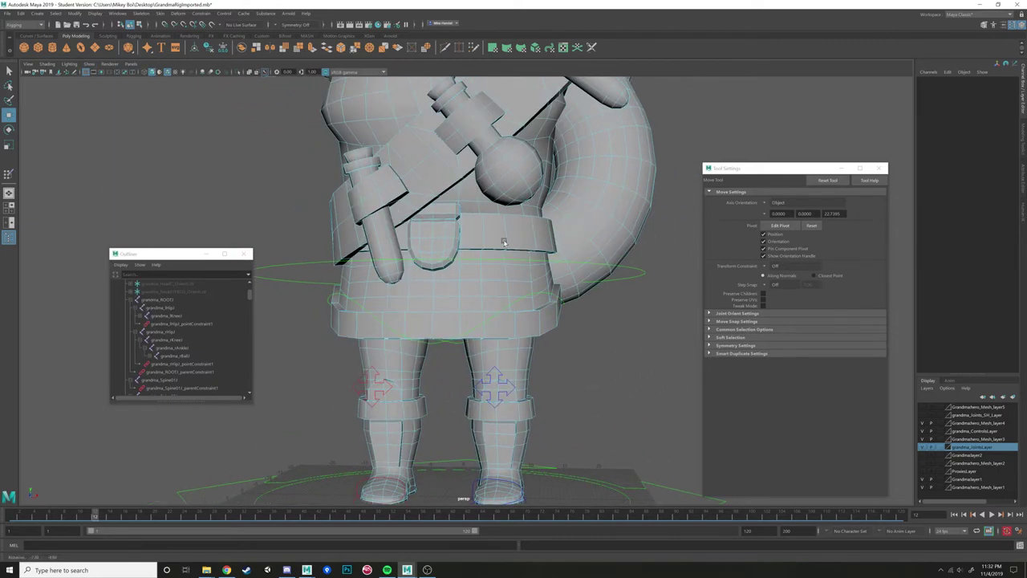
Select the mesh faces around the hips, skirt and upper thighs, and add the rest of the left leg down to the foot.
left_click_drag(669, 362, 438, 335)
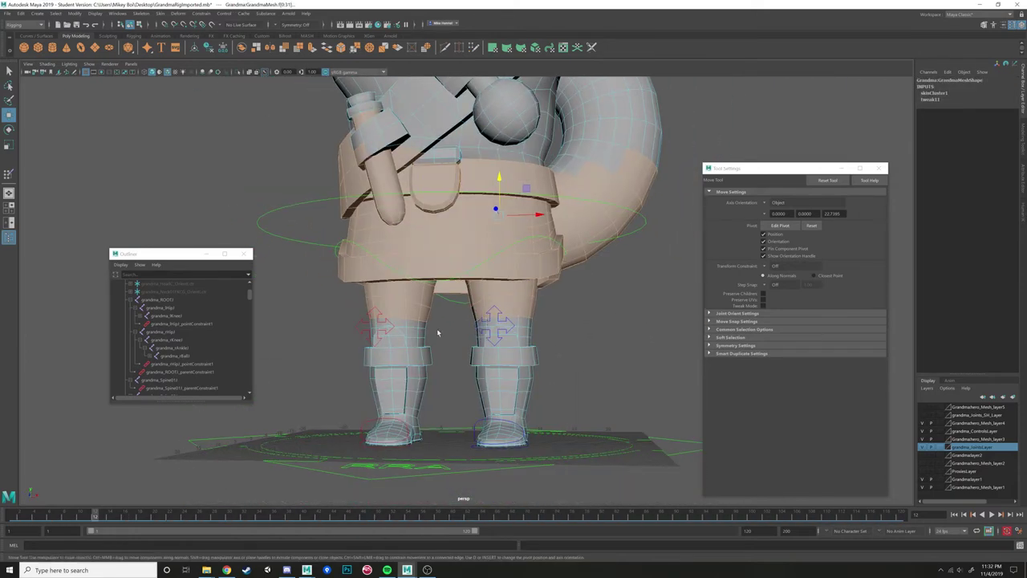
left_click_drag(574, 475, 606, 520, "ctrl+shift")
left_click_drag(589, 346, 418, 275, "alt")
left_click_drag(429, 226, 454, 268, "alt")
Convert the selected lower-body faces to vertices and start the Paint Skin Weights tool.
right_click(454, 266, "ctrl")
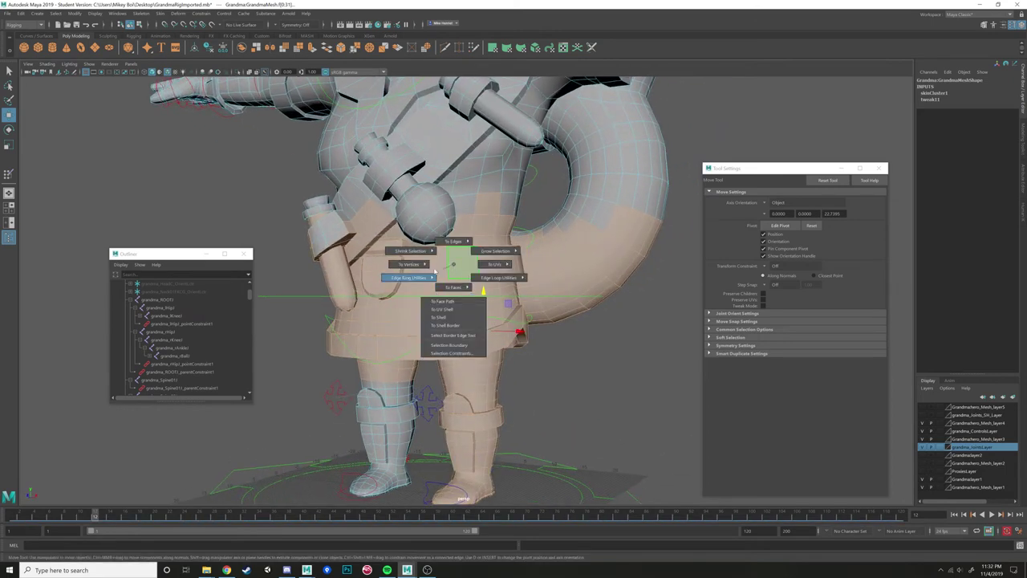
left_click(409, 264)
right_click(490, 271)
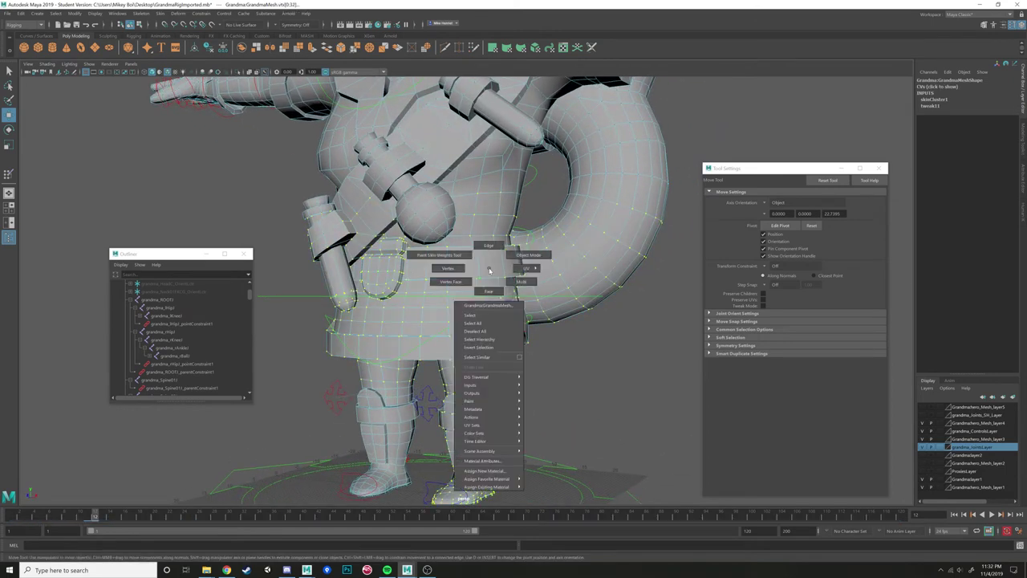
left_click(439, 254)
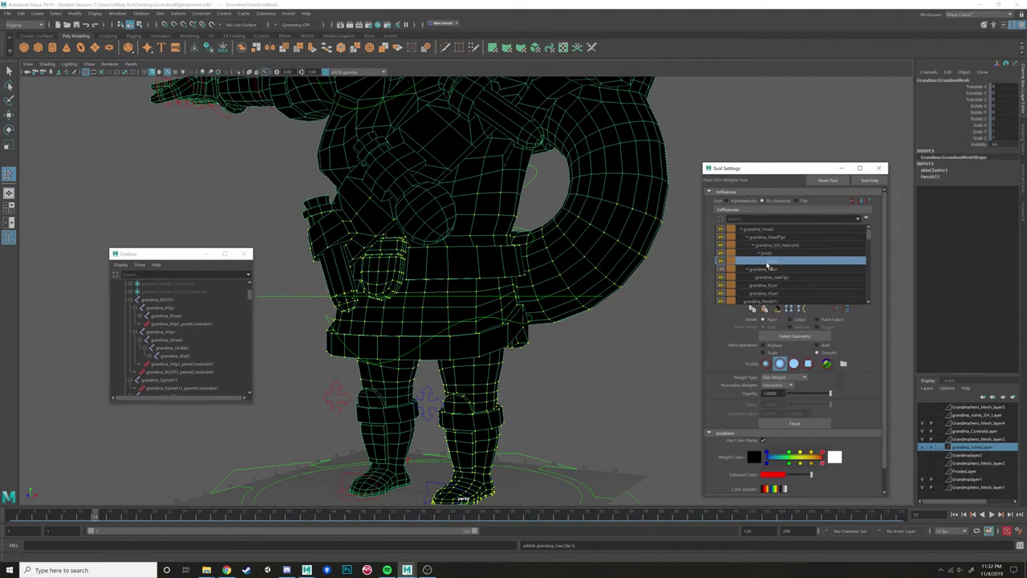
Unlock all the skin influences and display grandma_ROOT's weights on the mesh.
left_click(727, 271)
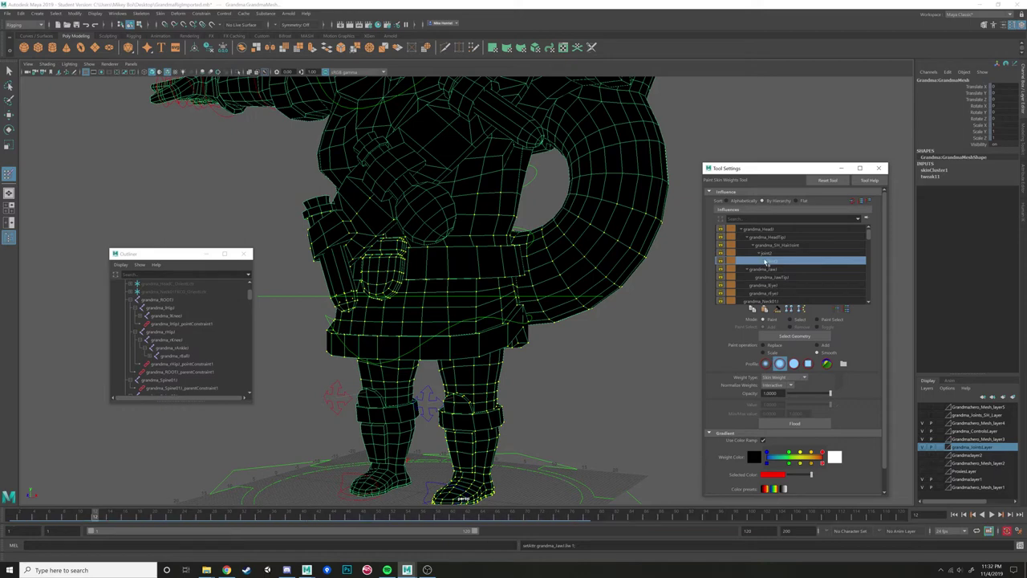
left_click(845, 310)
left_click(721, 261)
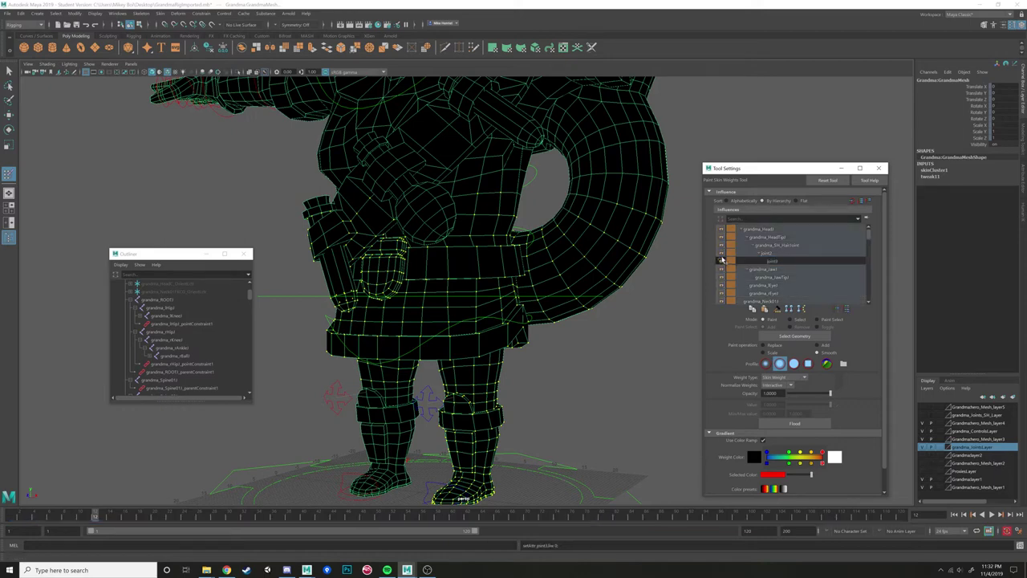
left_click(772, 238)
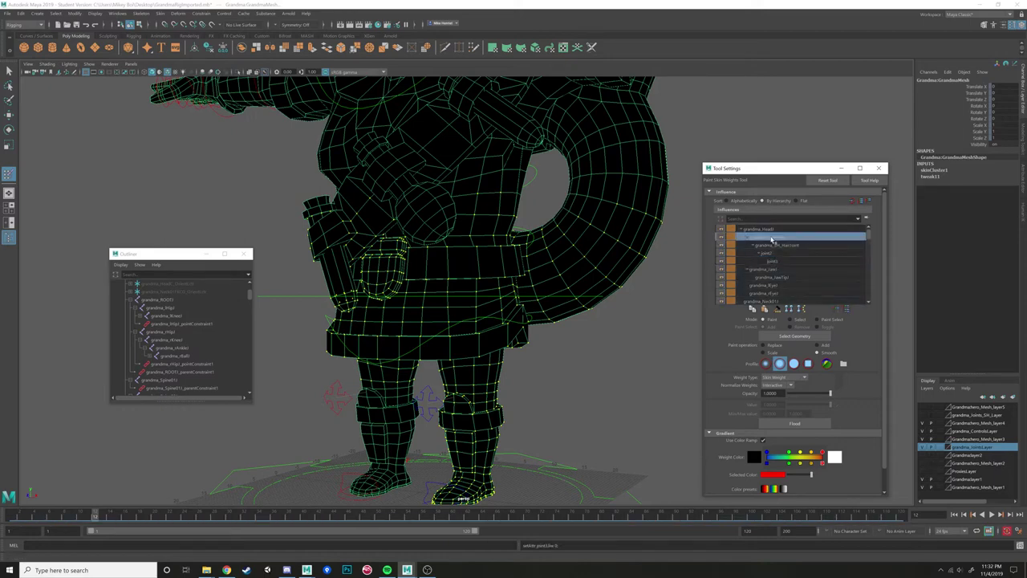
scroll(779, 245, "down", 1)
left_click(769, 286)
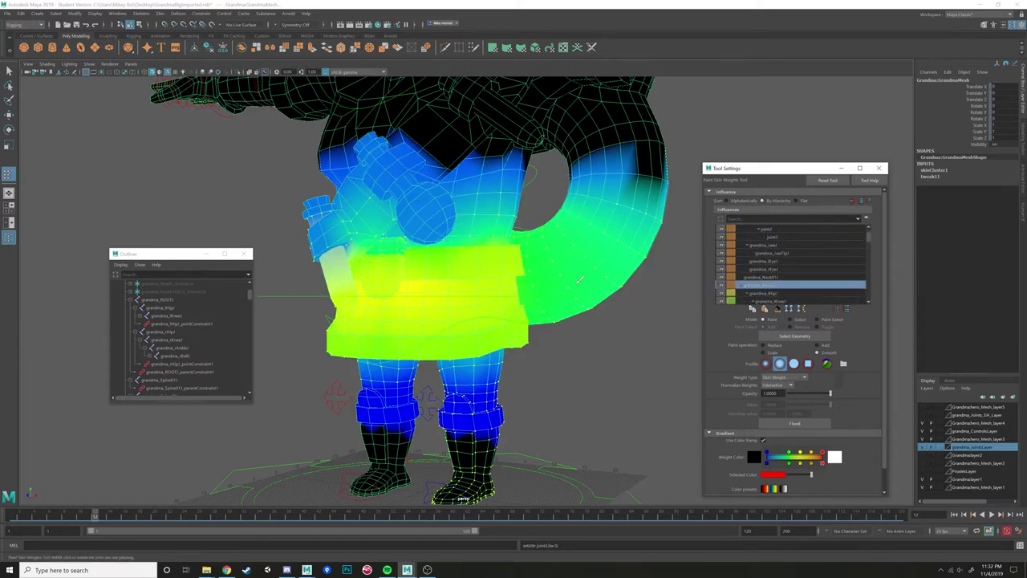
Show the joints in the viewport again to compare the hip joints with grandma_ROOT's weights.
mouse_move(480, 277)
left_mouse_down("alt")
mouse_move(446, 293)
mouse_move(491, 298)
mouse_move(469, 290)
left_mouse_up("alt")
left_click_drag(523, 311, 425, 289, "alt")
left_click(89, 63)
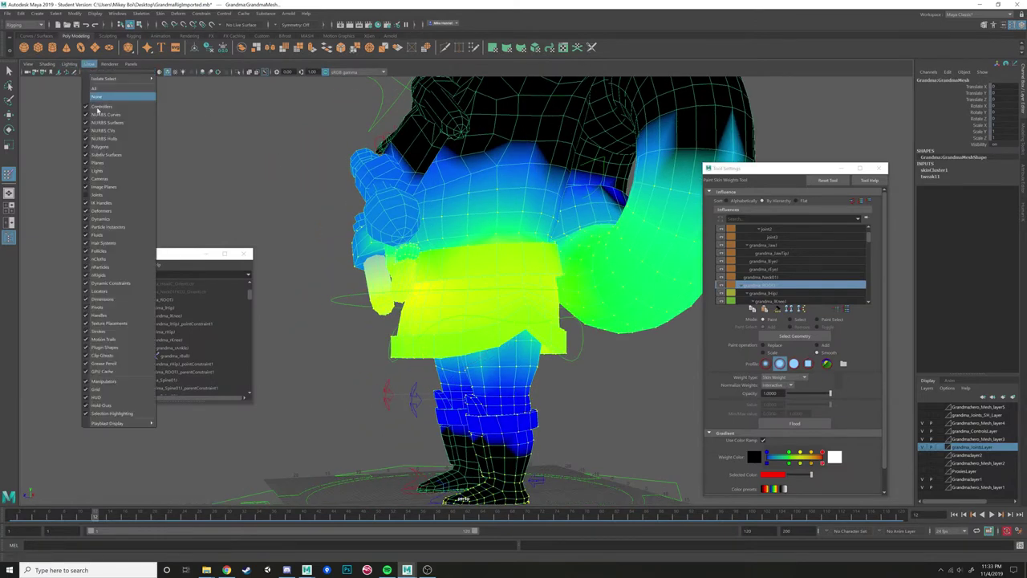
left_click(94, 195)
left_click_drag(393, 241, 433, 238, "alt")
scroll(434, 238, "up", 2)
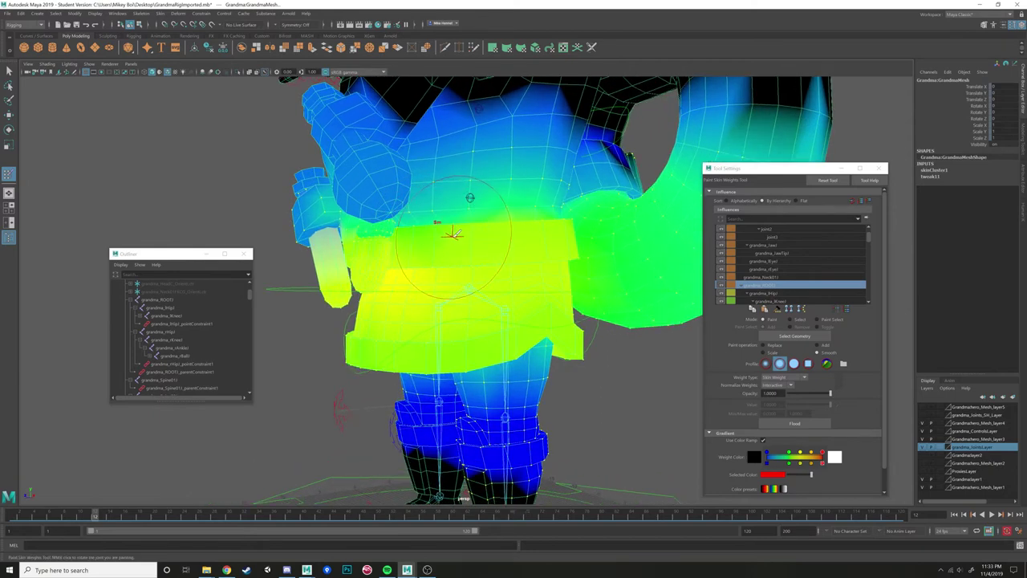
Flood the selected lower-body vertices with the Smooth operation for grandma_ROOT.
scroll(491, 274, "down", 3)
left_click_drag(564, 356, 436, 321, "alt")
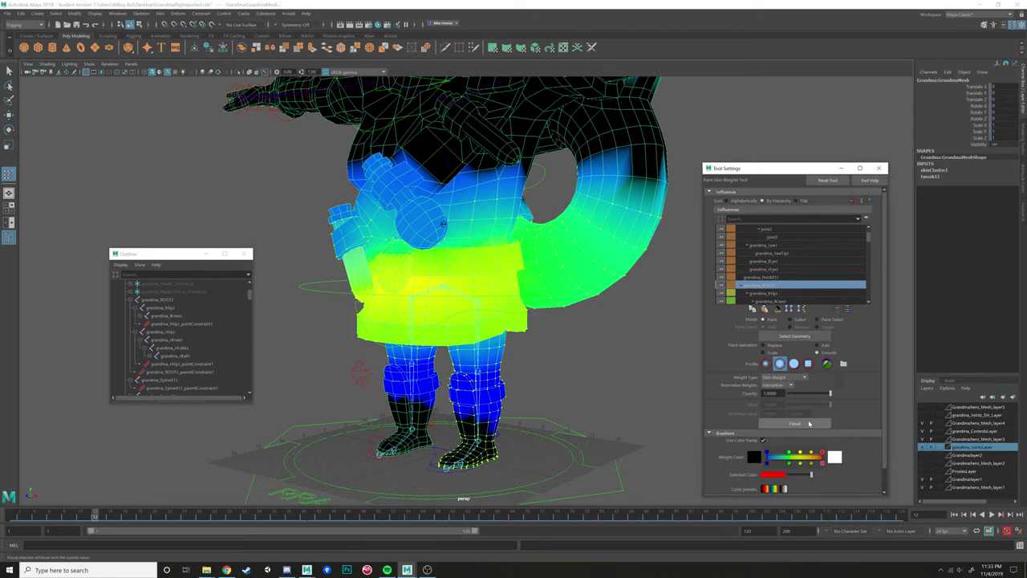
left_click(808, 427)
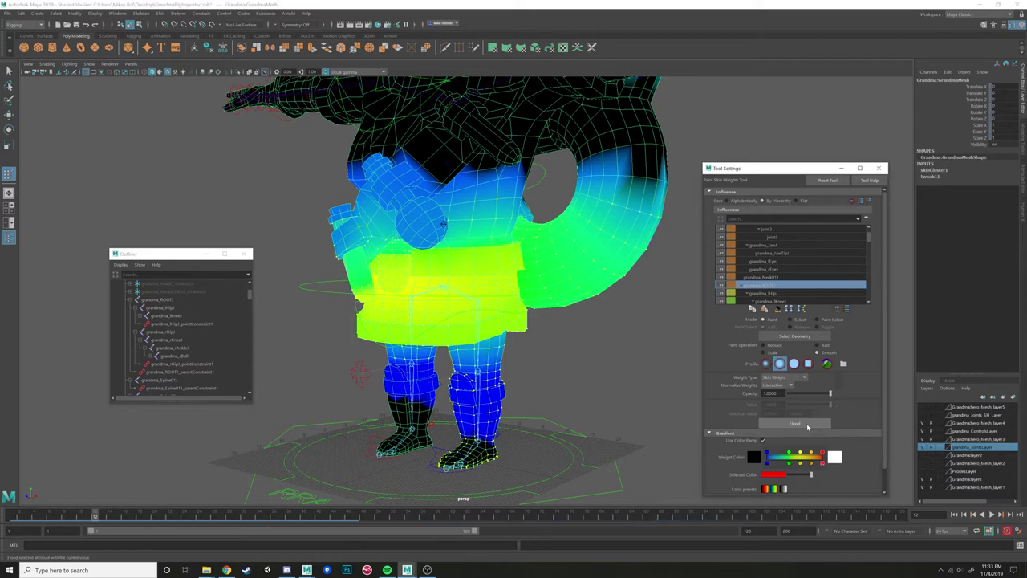
left_click_drag(674, 375, 610, 353, "alt")
scroll(561, 339, "down", 5)
scroll(573, 362, "up", 5)
scroll(798, 275, "up", 2)
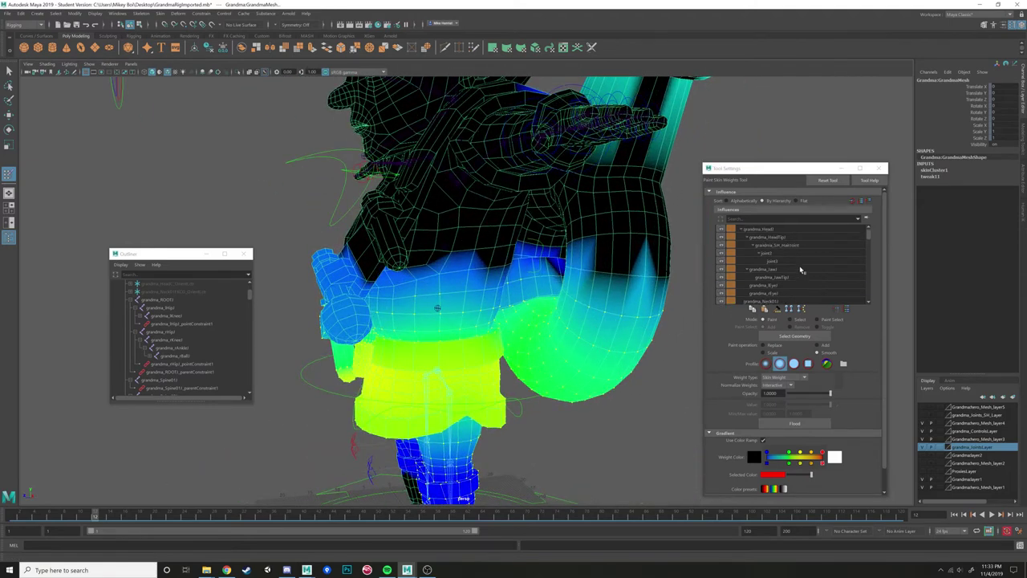
Flood the selected lower-body vertices with grandma_ROOT weight using the Add operation at value 1.
mouse_move(868, 235)
left_mouse_down()
mouse_move(867, 302)
mouse_move(868, 232)
mouse_move(867, 243)
left_mouse_up()
left_click(758, 247)
left_click(768, 257)
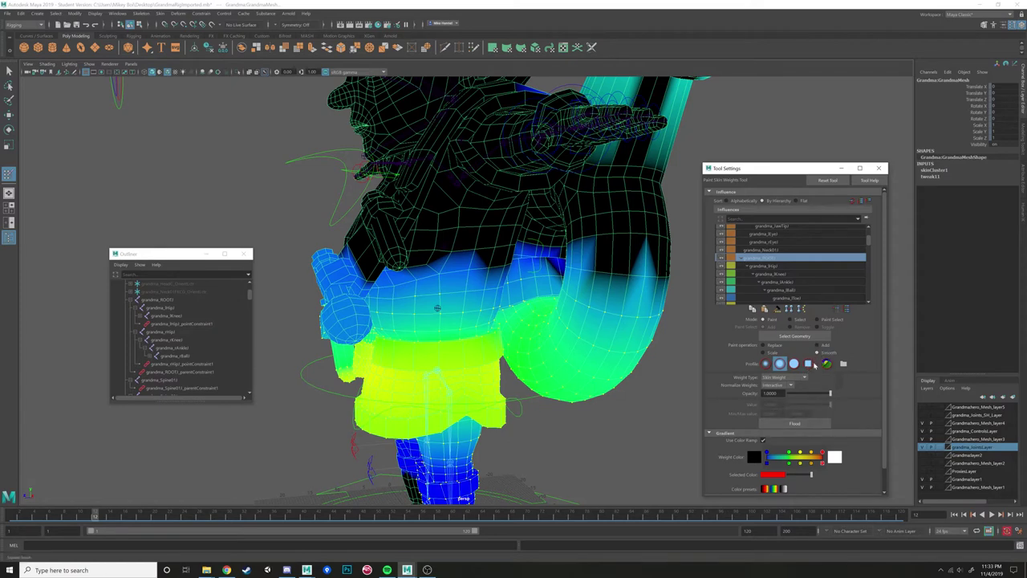
left_click(817, 345)
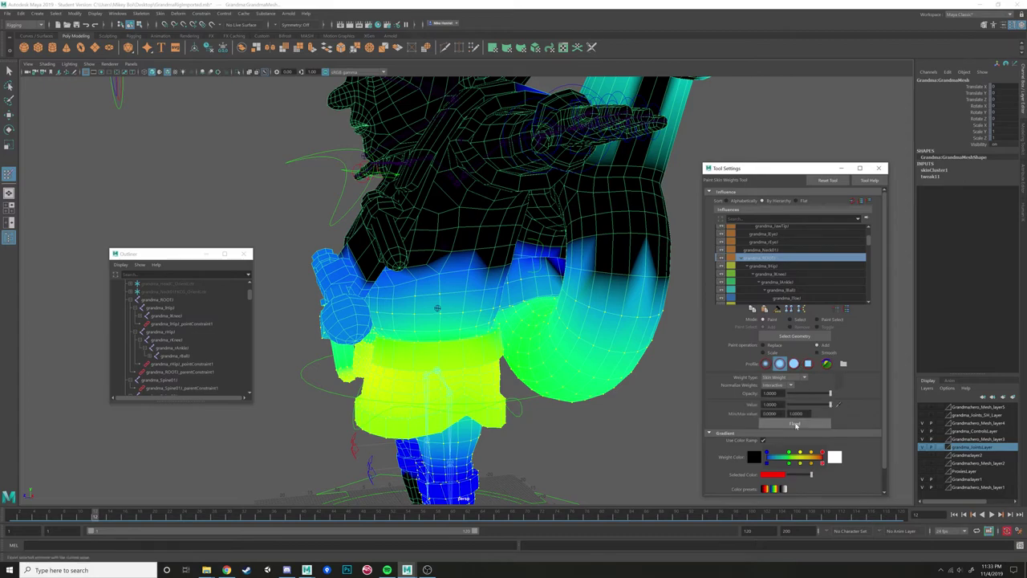
left_click(794, 423)
mouse_move(529, 417)
left_mouse_down("alt")
mouse_move(564, 414)
mouse_move(620, 357)
mouse_move(573, 328)
mouse_move(482, 305)
left_mouse_up("alt")
scroll(584, 367, "up", 3)
scroll(561, 382, "down", 3)
mouse_move(561, 382)
left_mouse_down("alt")
mouse_move(509, 382)
mouse_move(546, 382)
mouse_move(545, 370)
left_mouse_up("alt")
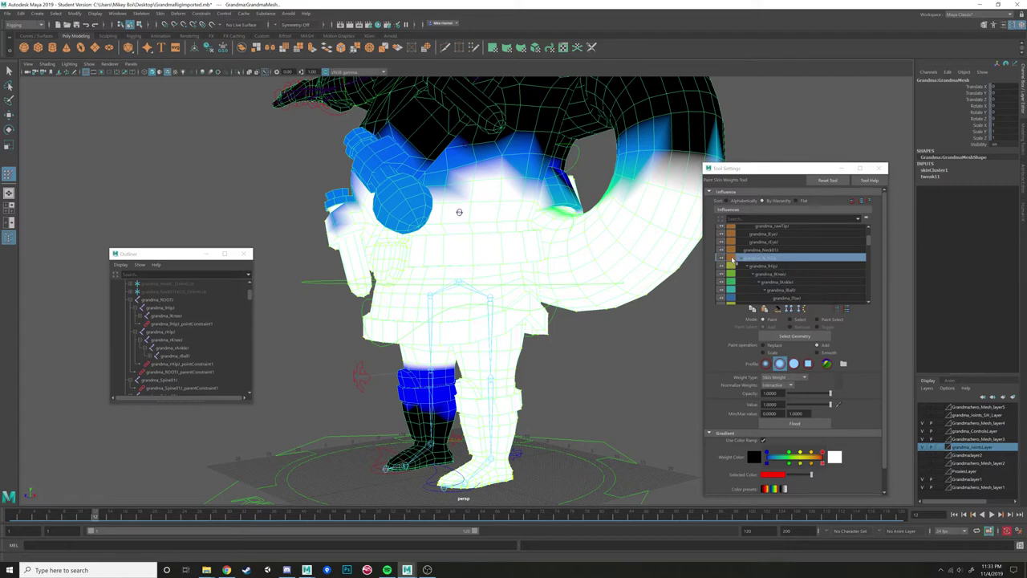
Lock every influence except grandma_ROOT and grandma_lHip, and display grandma_lHip's weights around the legs.
left_click(846, 310)
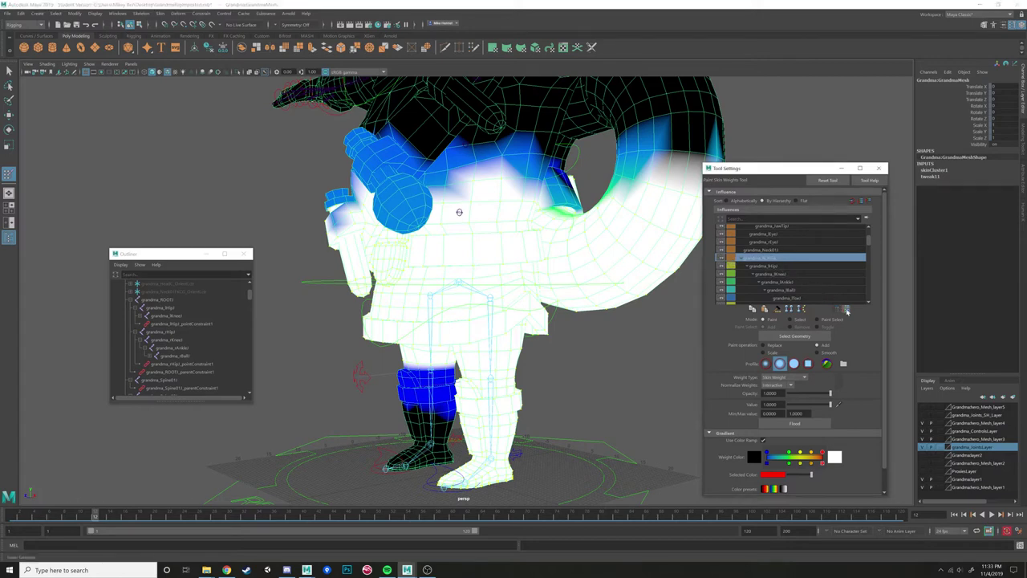
left_click(778, 259)
left_click(764, 266)
left_click_drag(611, 303, 598, 304, "alt")
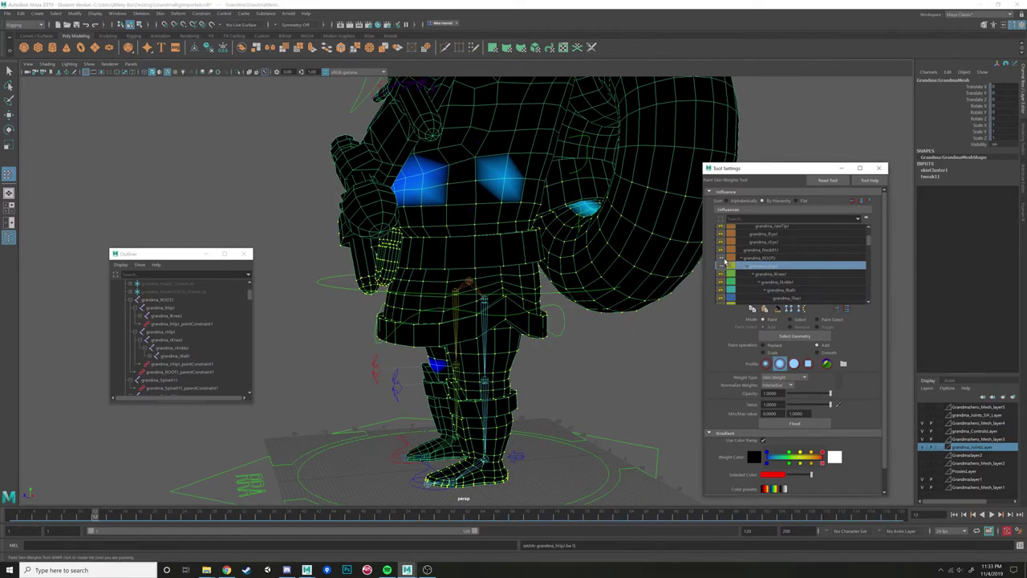
scroll(575, 331, "up", 5)
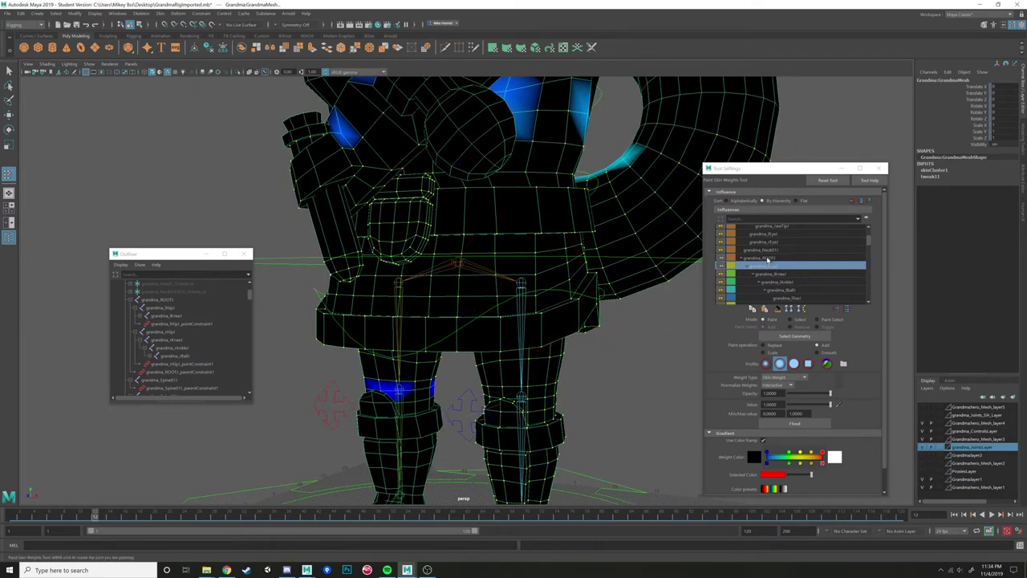
left_click(767, 258)
left_click(769, 266)
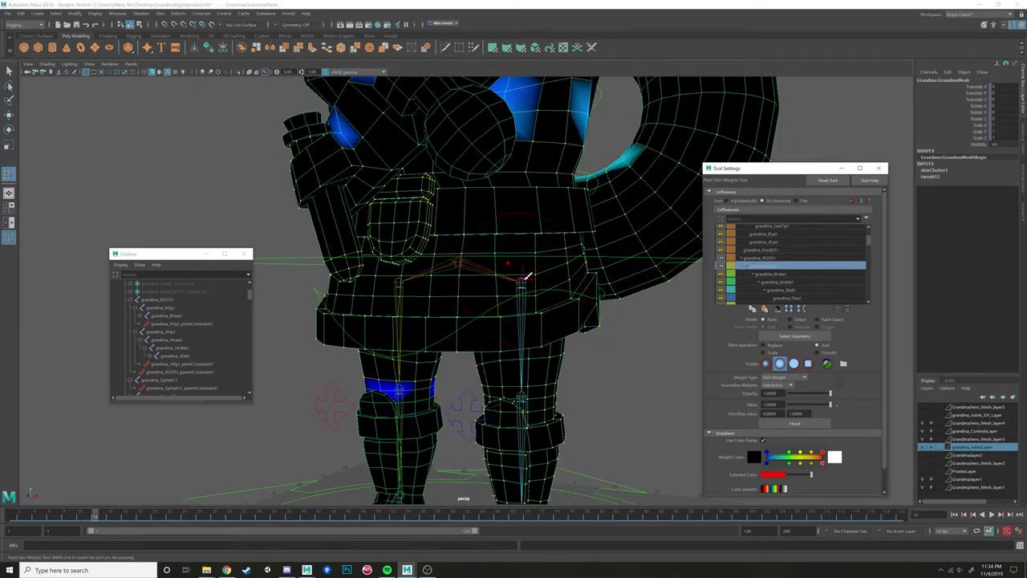
middle_click_drag(530, 401, 538, 289, "alt")
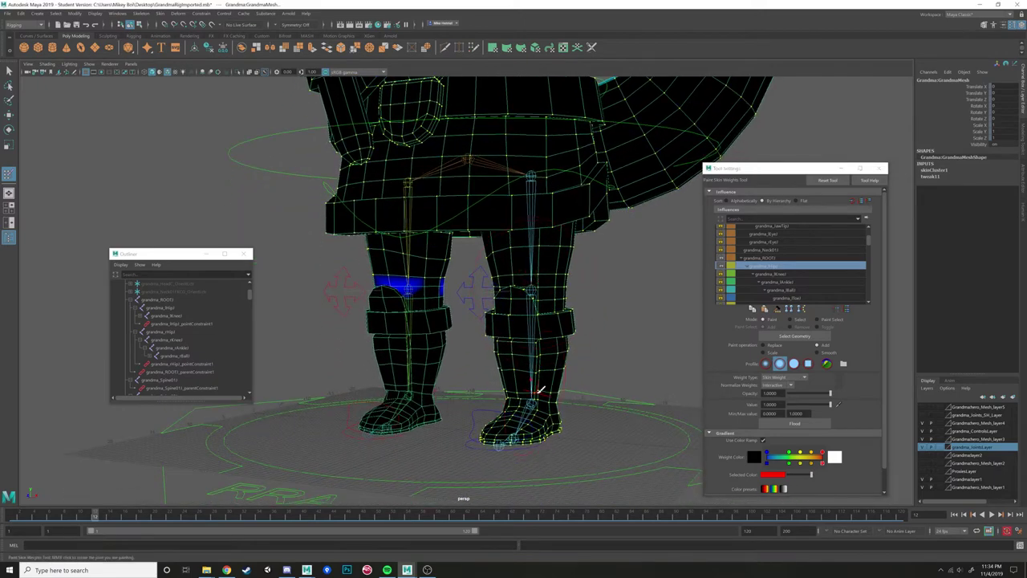
left_click_drag(540, 393, 557, 394, "alt")
left_click_drag(561, 353, 553, 281, "alt")
mouse_move(594, 368)
left_mouse_down("alt")
mouse_move(530, 259)
mouse_move(561, 269)
mouse_move(650, 257)
mouse_move(577, 343)
mouse_move(559, 292)
mouse_move(550, 310)
mouse_move(482, 274)
left_mouse_up("alt")
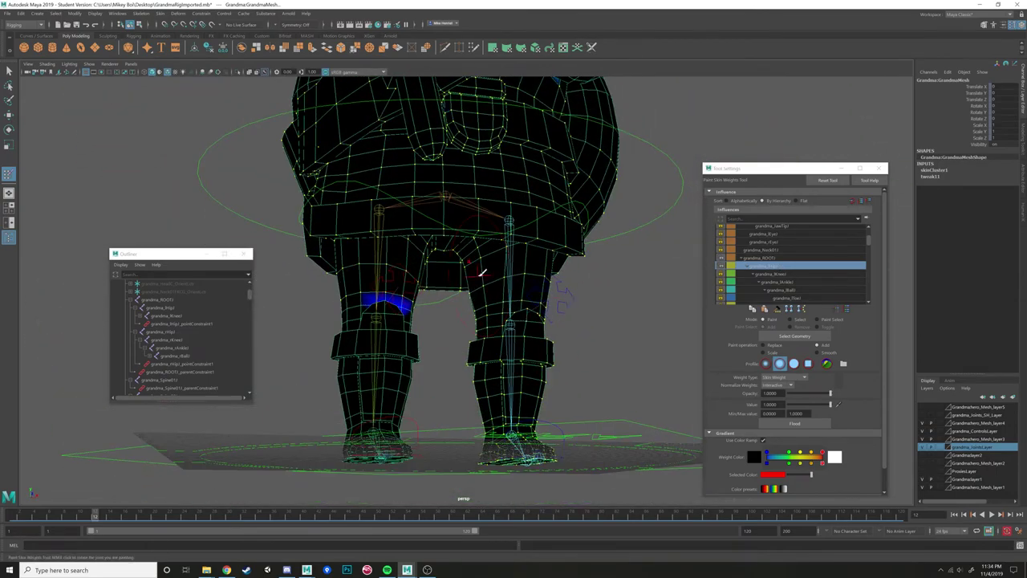
Leave weight painting and select the ring of faces where the left leg meets the hips.
key("w")
right_click_drag(479, 269, 478, 289)
left_click_drag(479, 284, 474, 251, "alt")
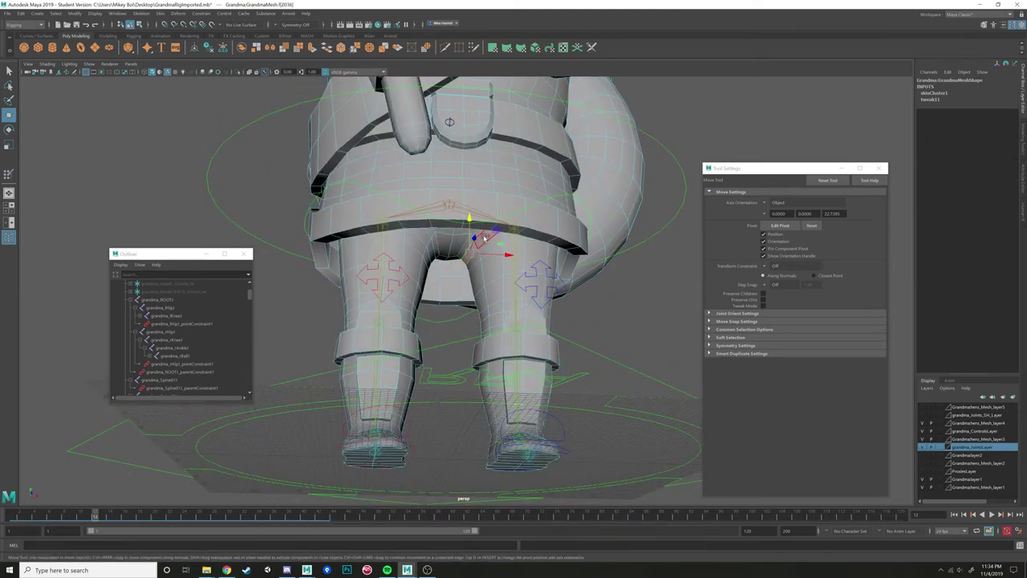
left_click(485, 238)
left_click_drag(488, 267, 470, 305, "alt")
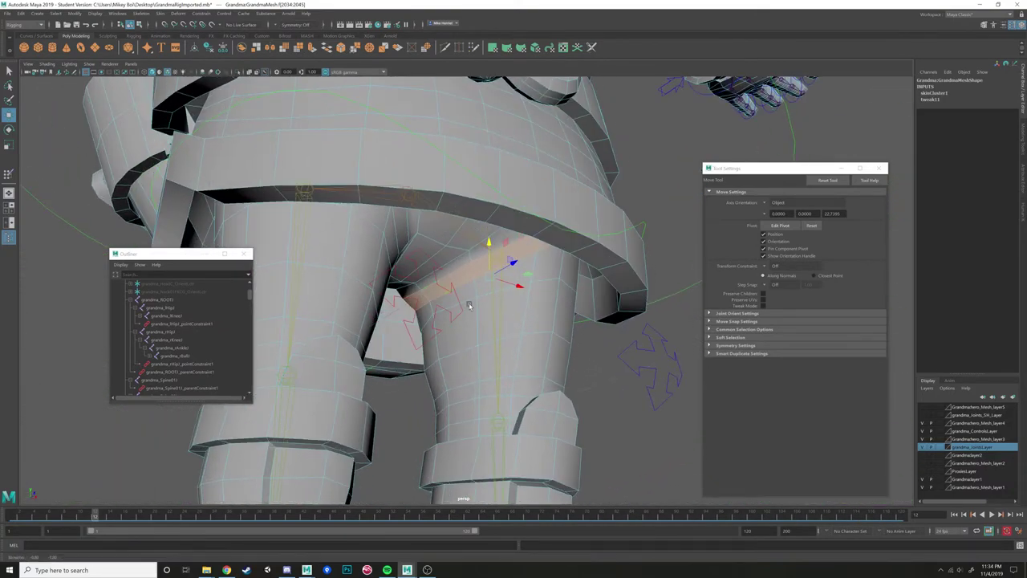
left_click(501, 267)
mouse_move(513, 254)
left_mouse_down("alt")
mouse_move(561, 270)
mouse_move(523, 293)
mouse_move(503, 356)
mouse_move(493, 356)
mouse_move(528, 340)
mouse_move(520, 331)
mouse_move(516, 382)
mouse_move(507, 360)
left_mouse_up("alt")
Extend the face selection down the left thigh to just above the knee.
key("4")
key("5")
scroll(545, 409, "down", 5)
middle_click_drag(569, 442, 560, 414, "alt")
left_click_drag(559, 415, 507, 365, "alt")
left_click(479, 294, "shift")
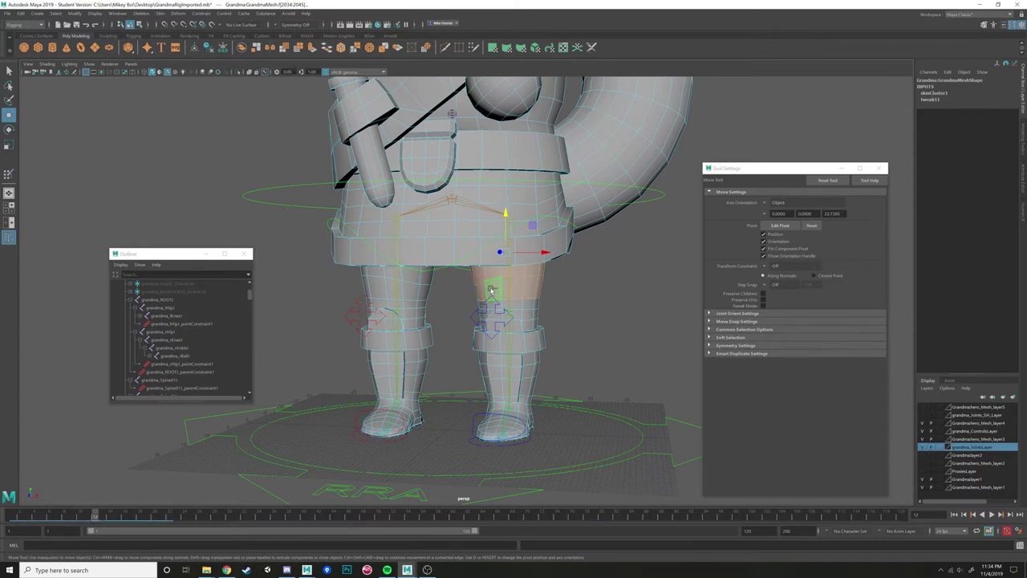
scroll(493, 287, "up", 5)
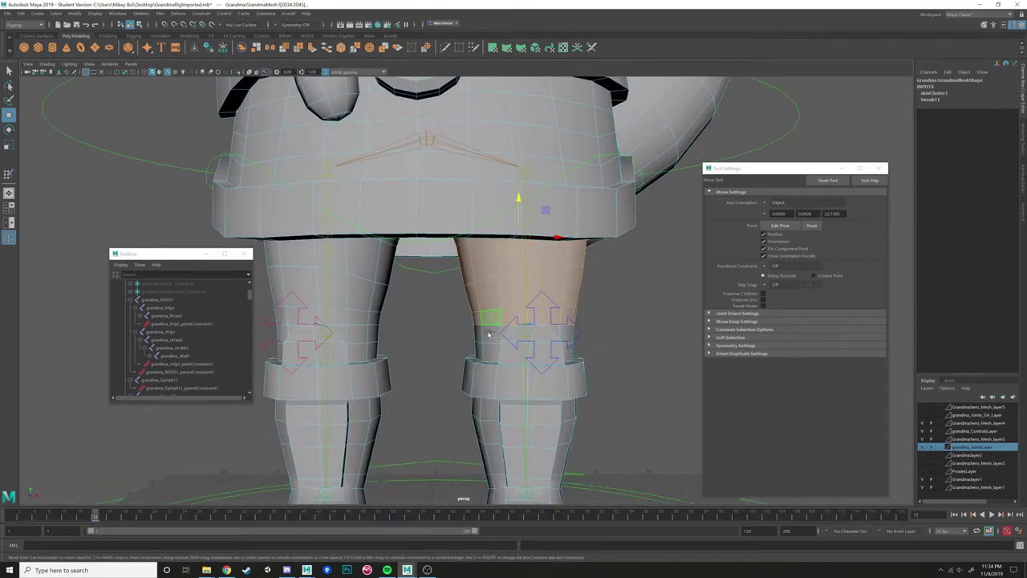
left_click_drag(503, 334, 471, 344, "alt")
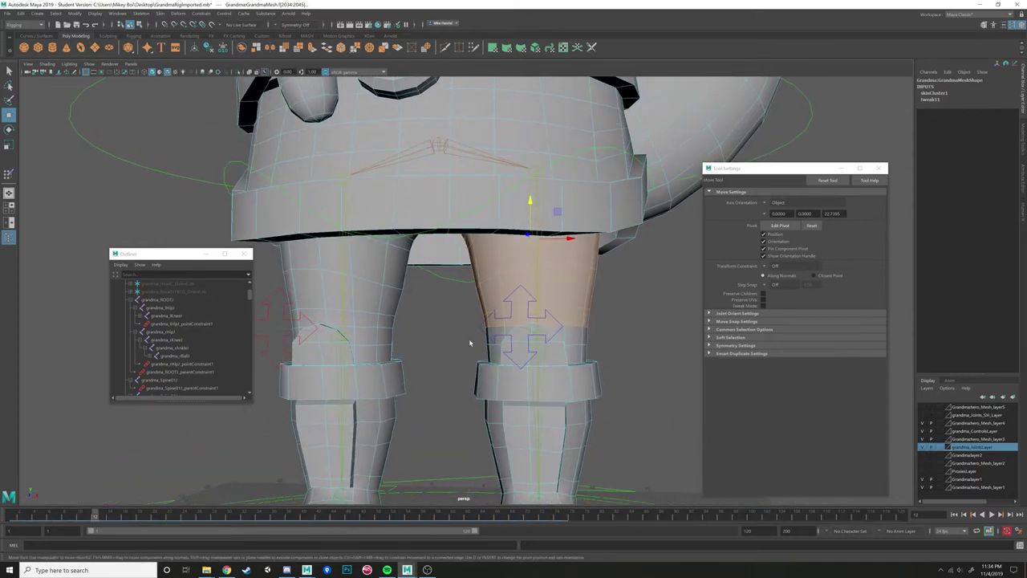
Hide the joints and add the left knee, shin and foot to the face selection.
left_click(89, 64)
left_click(97, 195)
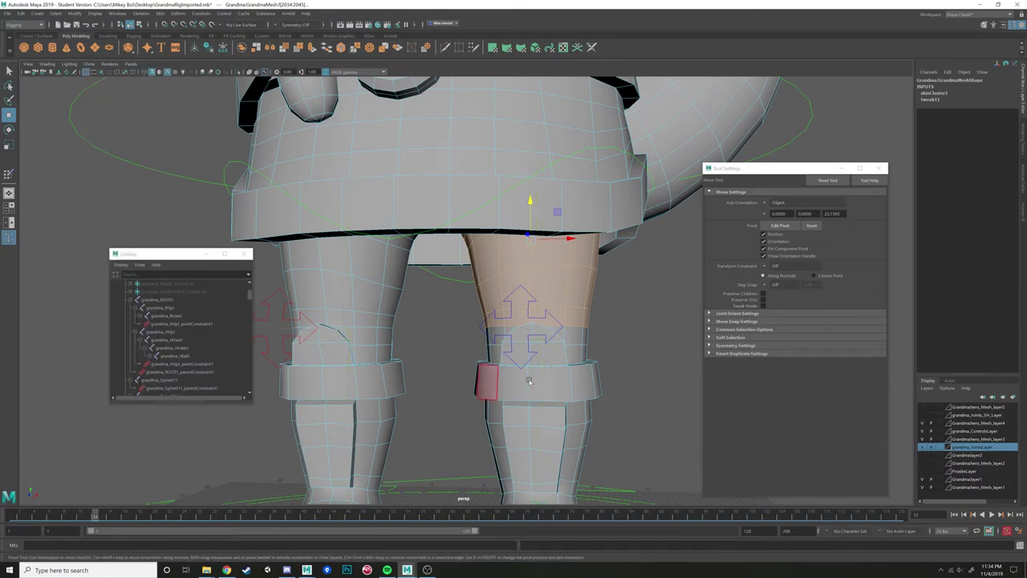
scroll(594, 437, "down", 3)
middle_click_drag(607, 447, 569, 342, "alt")
left_click_drag(569, 344, 576, 431, "alt")
left_click_drag(533, 389, 543, 321, "shift")
scroll(553, 373, "up", 4)
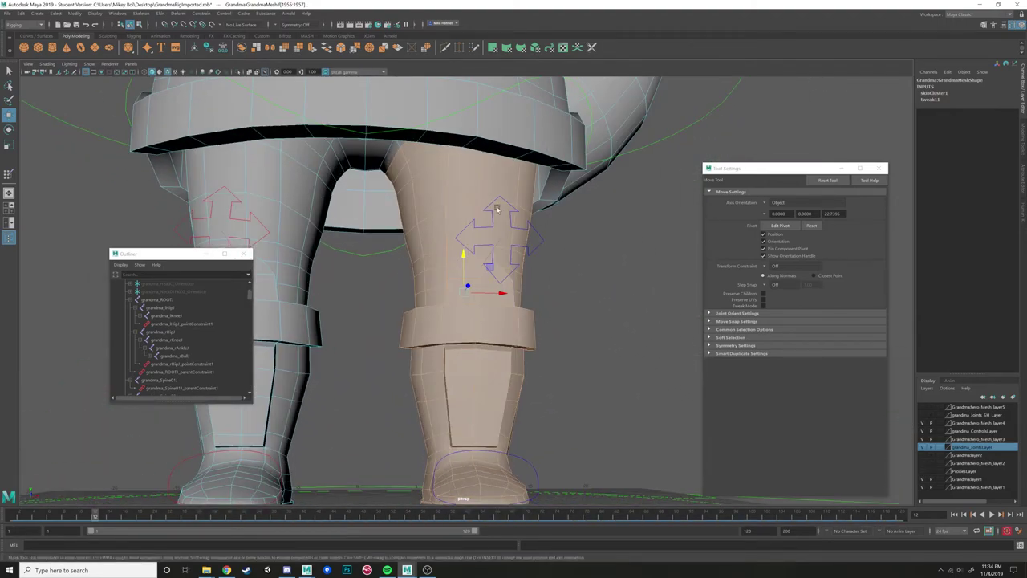
Convert the left leg's face selection to vertices and return to the Paint Skin Weights tool.
right_click(429, 186)
right_click(443, 213, "ctrl")
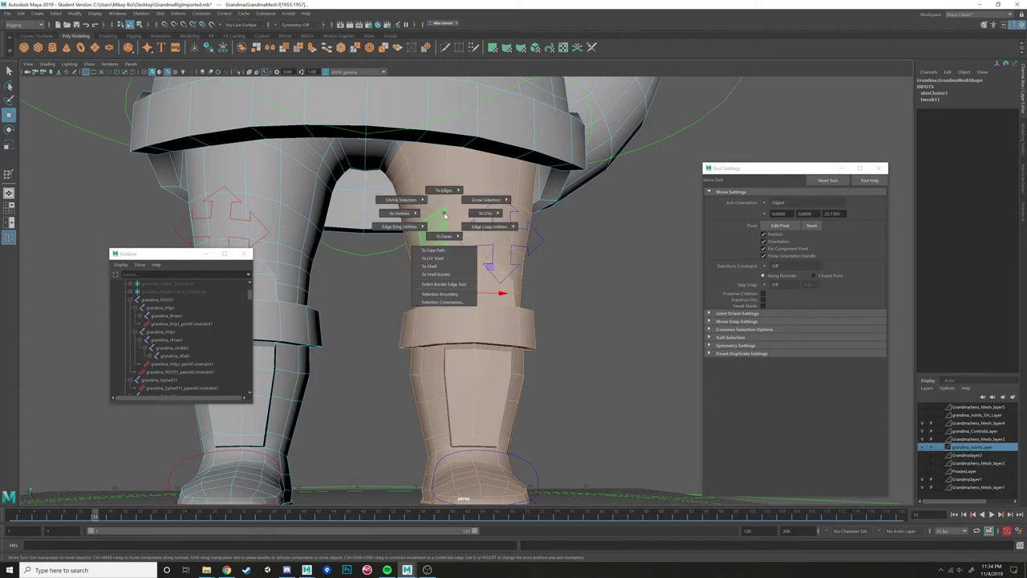
right_click_drag(416, 211, 377, 214, "ctrl")
mouse_move(467, 283)
left_mouse_down("alt")
mouse_move(462, 304)
mouse_move(457, 286)
left_mouse_up("alt")
left_click_drag(466, 338, 457, 291, "alt")
right_click_drag(450, 244, 407, 244)
key("y")
scroll(803, 273, "down", 4)
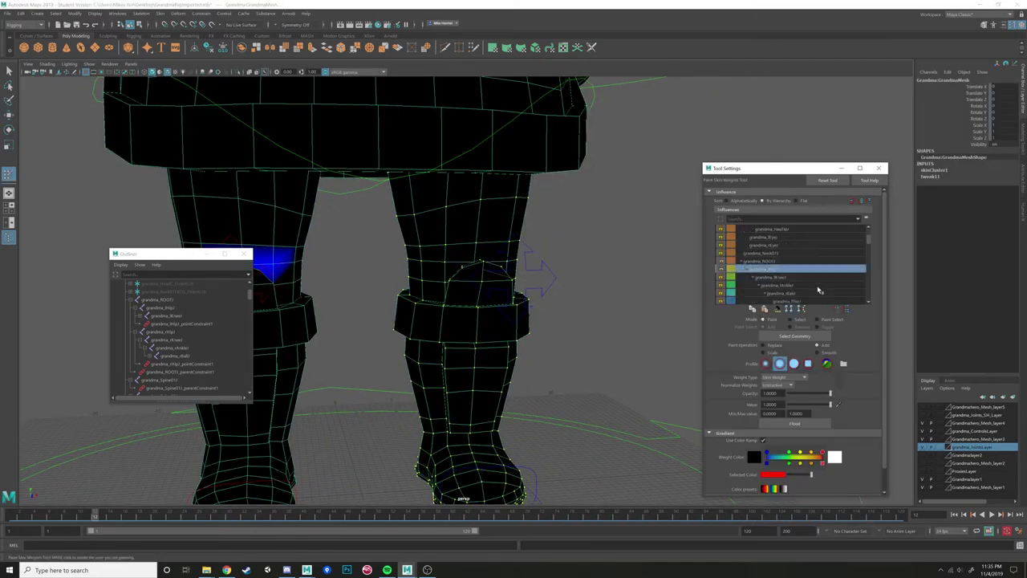
Flood the selected left leg vertices with full weight for the grandma_lHip influence, then lock grandma_ROOT.
left_click(769, 254)
left_click(771, 261)
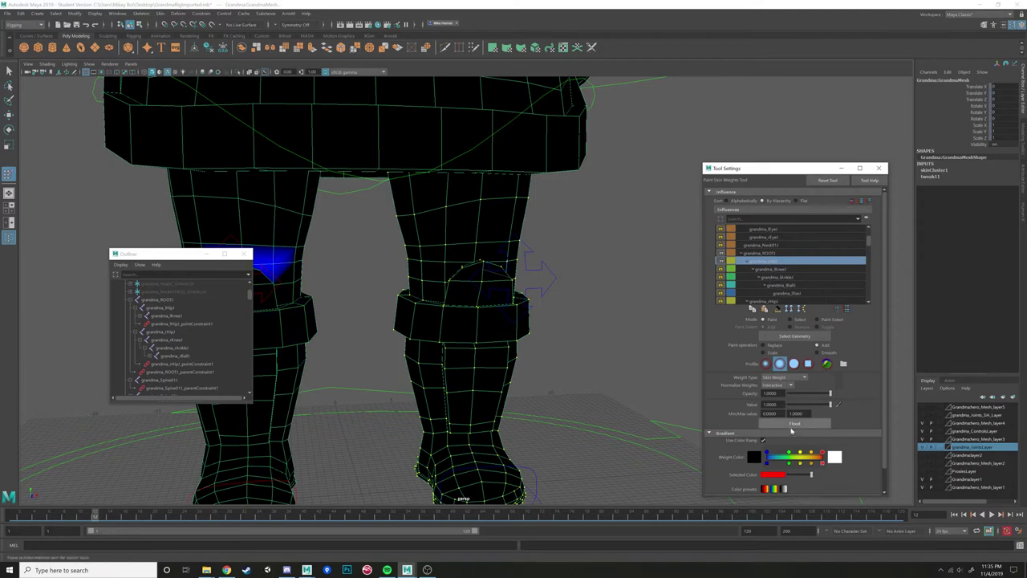
left_click(795, 424)
left_click(774, 255)
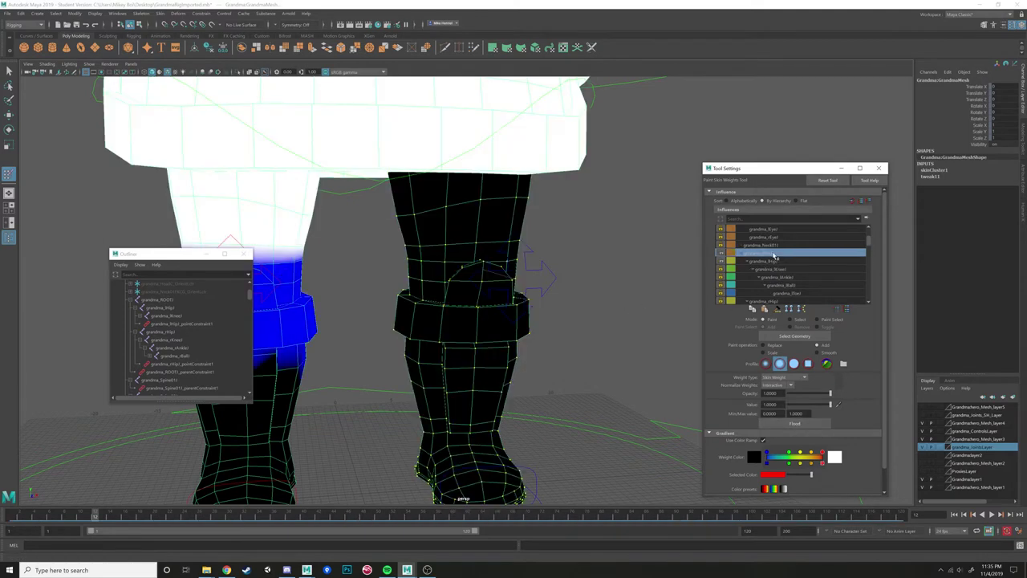
scroll(618, 310, "down", 5)
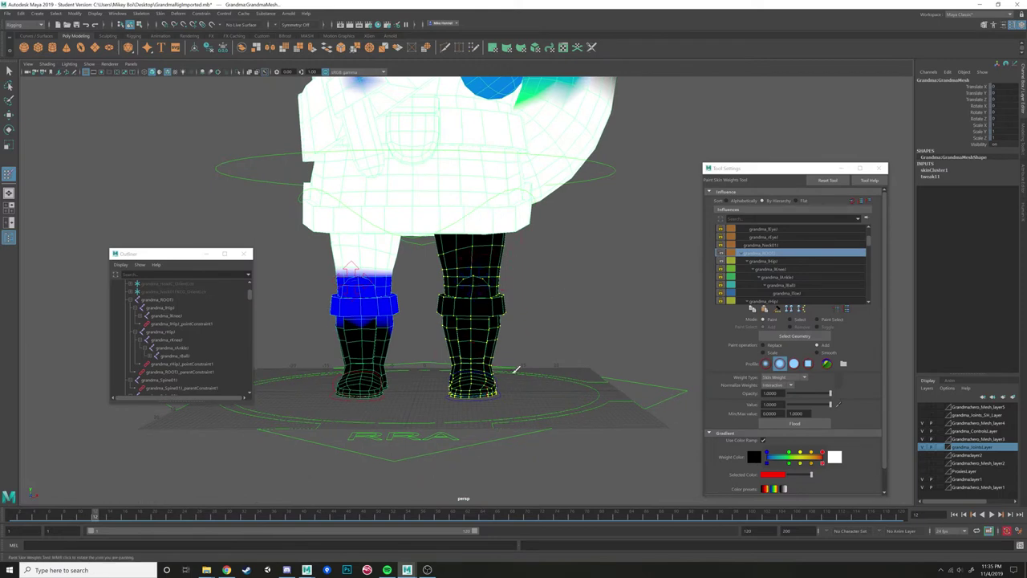
left_click(764, 261)
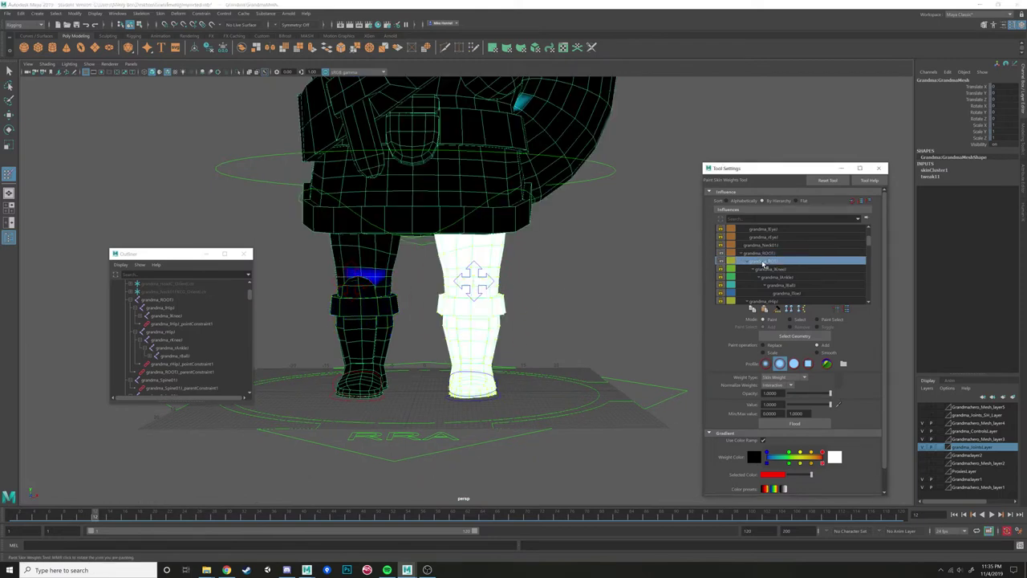
left_click(720, 254)
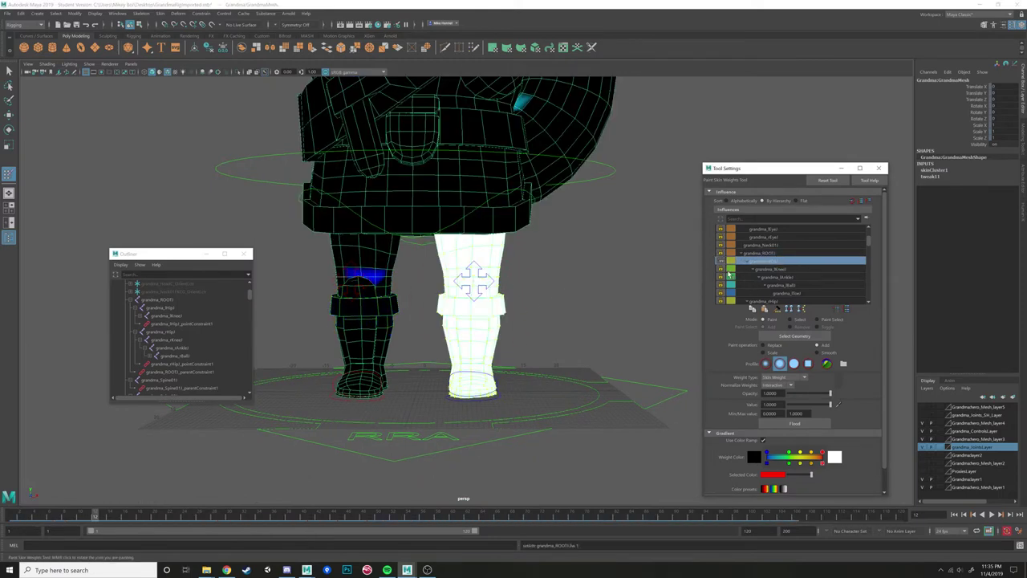
Leave weight painting and remove the left thigh vertices from the selection, keeping everything from the knee down.
left_click(772, 270)
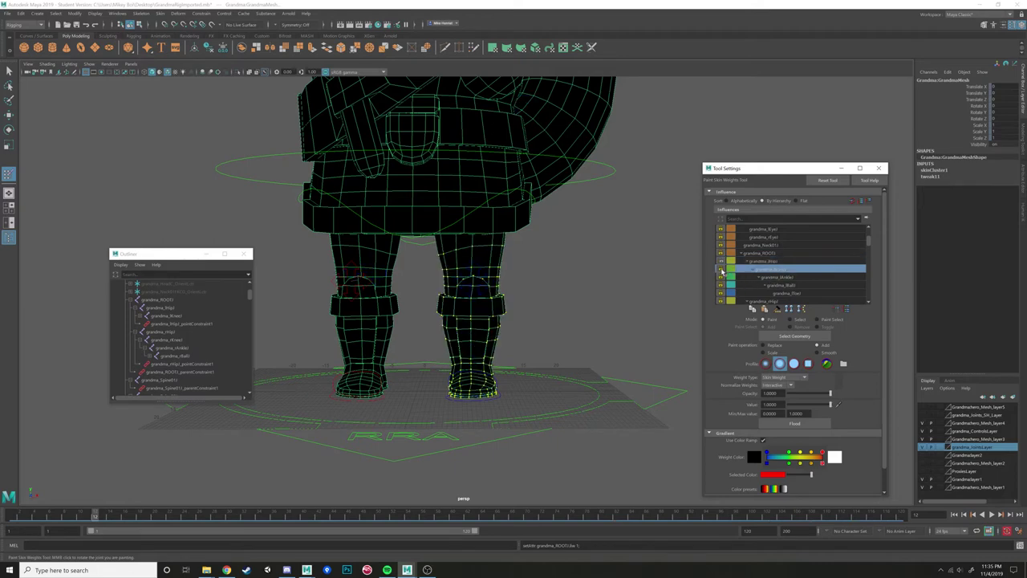
left_click(790, 319)
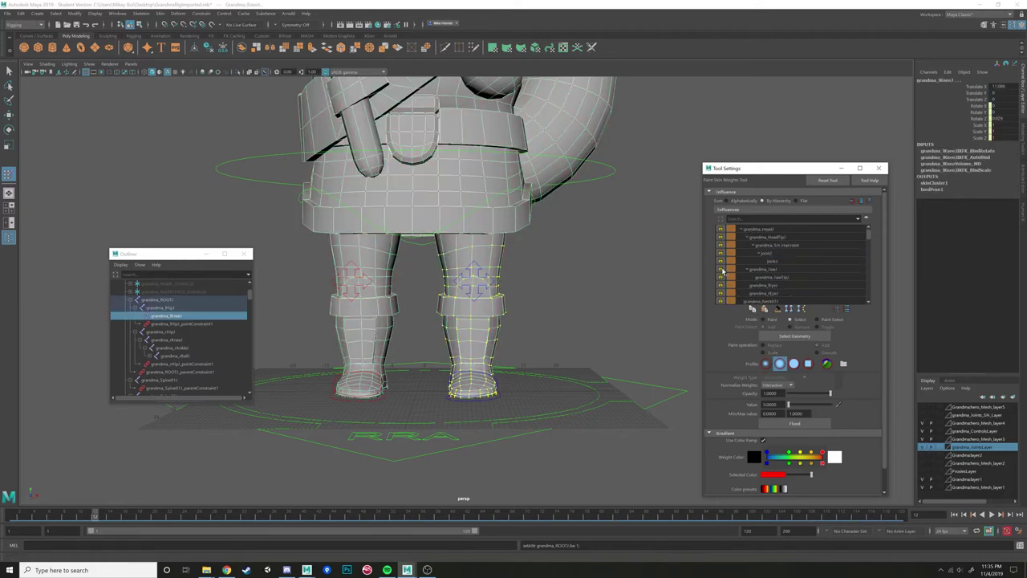
left_click_drag(468, 256, 482, 212, "alt")
scroll(591, 259, "up", 4)
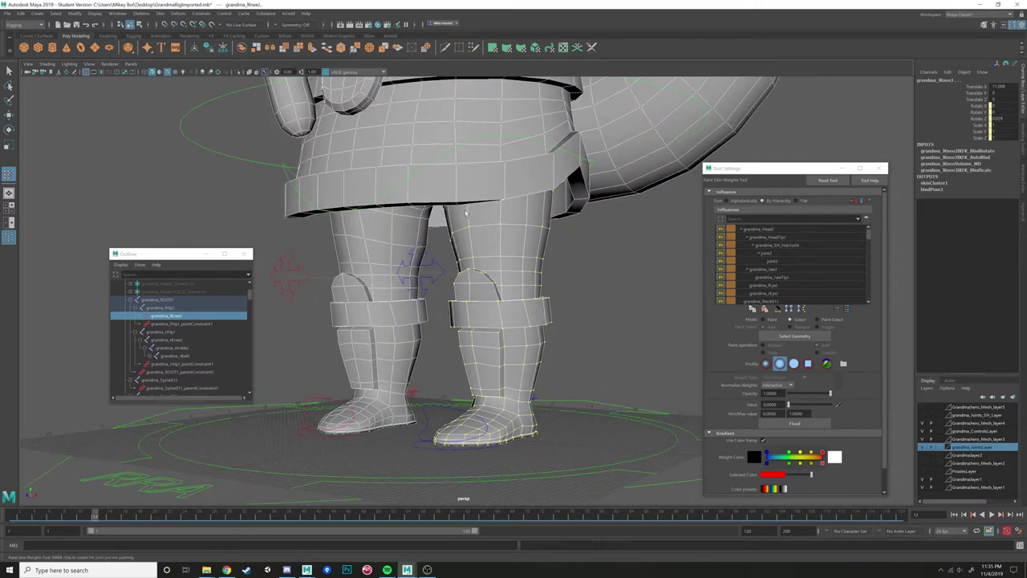
right_click_drag(529, 247, 488, 240)
left_click_drag(530, 254, 533, 230, "alt")
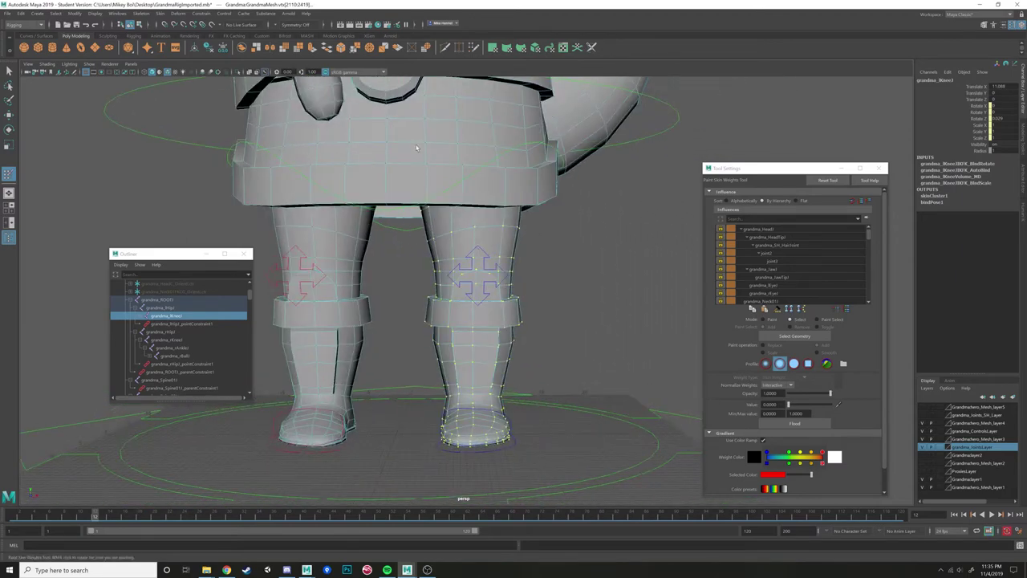
left_click_drag(578, 285, 505, 292)
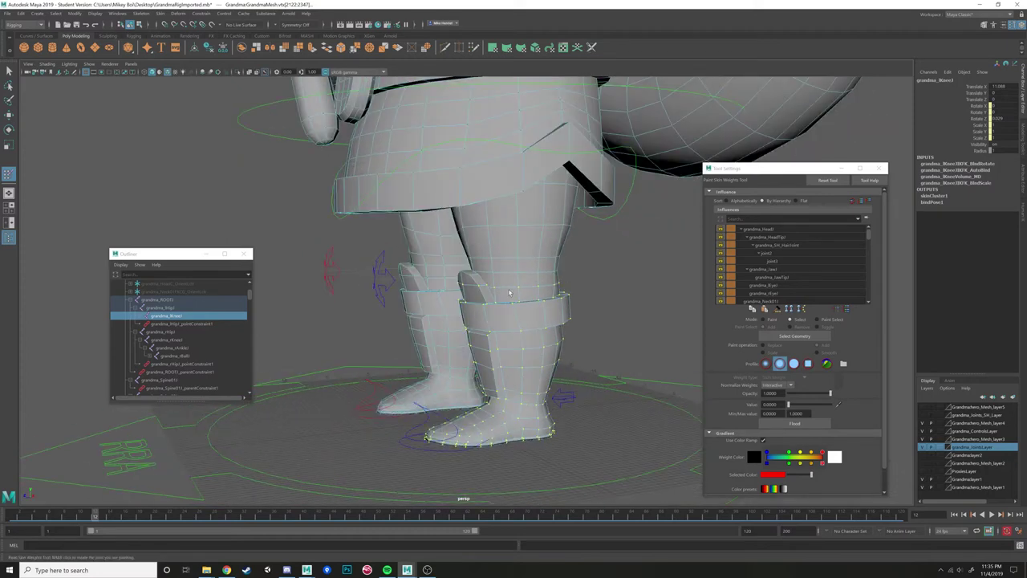
Return to painting skin weights on the lower leg vertices and unlock the grandma_lKnee influence.
scroll(760, 278, "down", 2)
left_click(762, 281)
left_click(762, 278)
left_click(772, 285)
right_click_drag(550, 280, 506, 267)
left_click(763, 320)
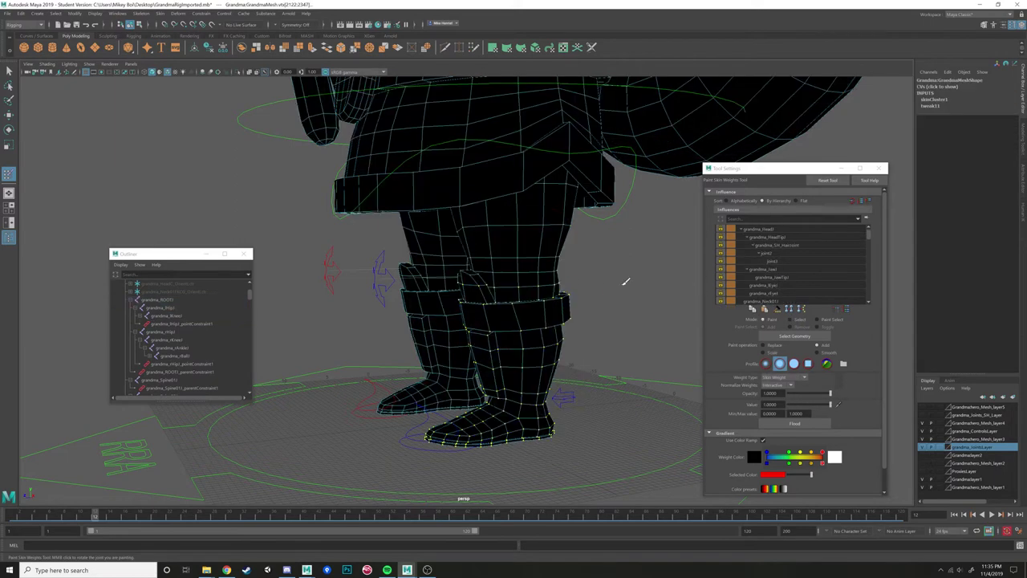
scroll(779, 289, "down", 2)
left_click(777, 286)
left_click(785, 287)
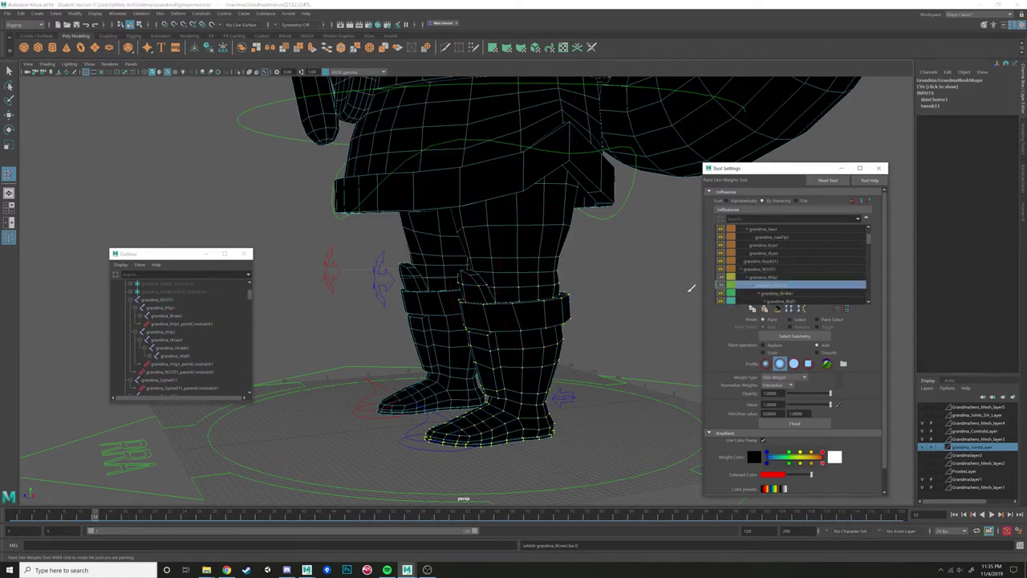
Flood the lower left leg vertices with full grandma_lKnee weight and lock grandma_lHip.
left_click(771, 278)
left_click(771, 285)
left_click(773, 278)
left_click(775, 286)
left_click_drag(597, 313, 618, 293, "alt")
left_click(777, 277)
left_click(779, 286)
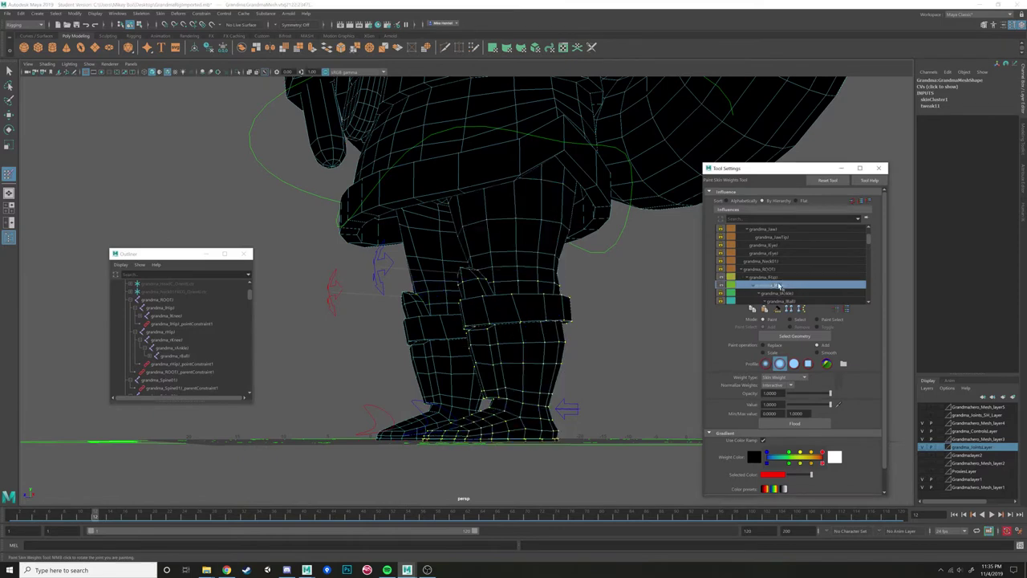
left_click(797, 424)
left_click(720, 277)
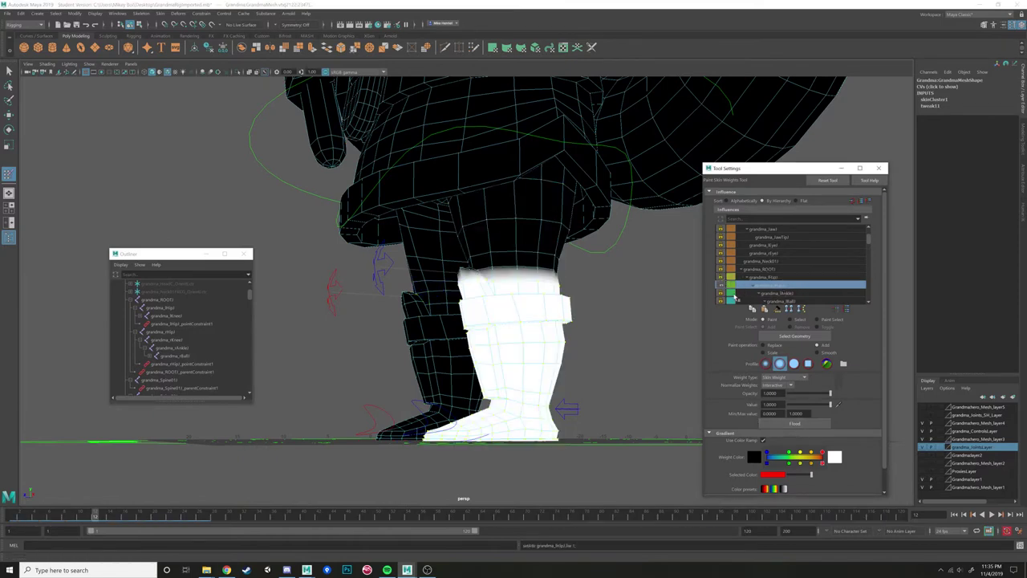
Leave weight painting and deselect the left knee and shin vertices so only the foot stays selected.
left_click(776, 294)
mouse_move(608, 356)
left_mouse_down("alt")
mouse_move(592, 356)
mouse_move(620, 361)
left_mouse_up("alt")
key("w")
mouse_move(514, 323)
right_mouse_down()
mouse_move(458, 308)
mouse_move(473, 325)
right_mouse_up()
left_click_drag(474, 325, 523, 337, "alt")
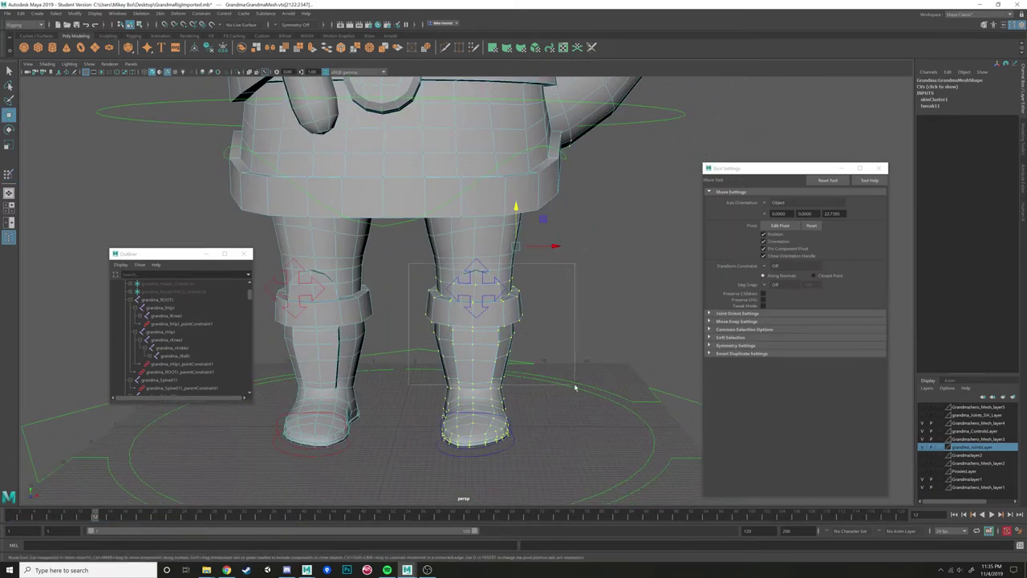
left_click_drag(573, 388, 575, 389, "ctrl")
Return to the Paint Skin Weights tool with the left foot vertices and choose the grandma_lAnkle influence.
left_click_drag(587, 378, 533, 371, "alt")
mouse_move(520, 353)
right_mouse_down()
mouse_move(520, 369)
mouse_move(475, 342)
right_mouse_up()
key("y")
left_click(797, 290)
scroll(786, 285, "down", 2)
scroll(724, 259, "up", 1)
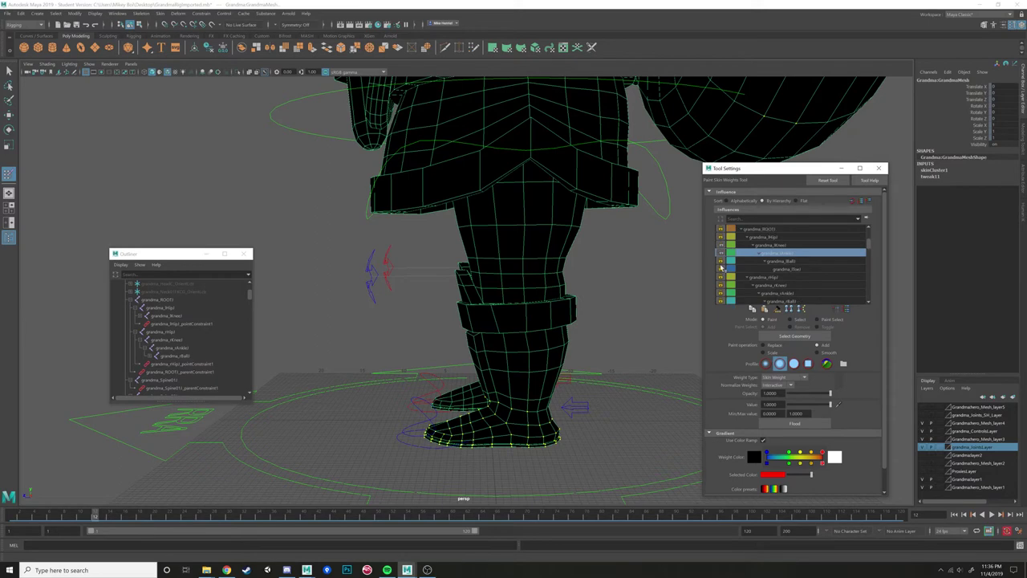
left_click(783, 246)
left_click(787, 253)
Try flooding the selected vertices with grandma_lAnkle weight and undo the flood.
left_click_drag(555, 360, 620, 334, "alt")
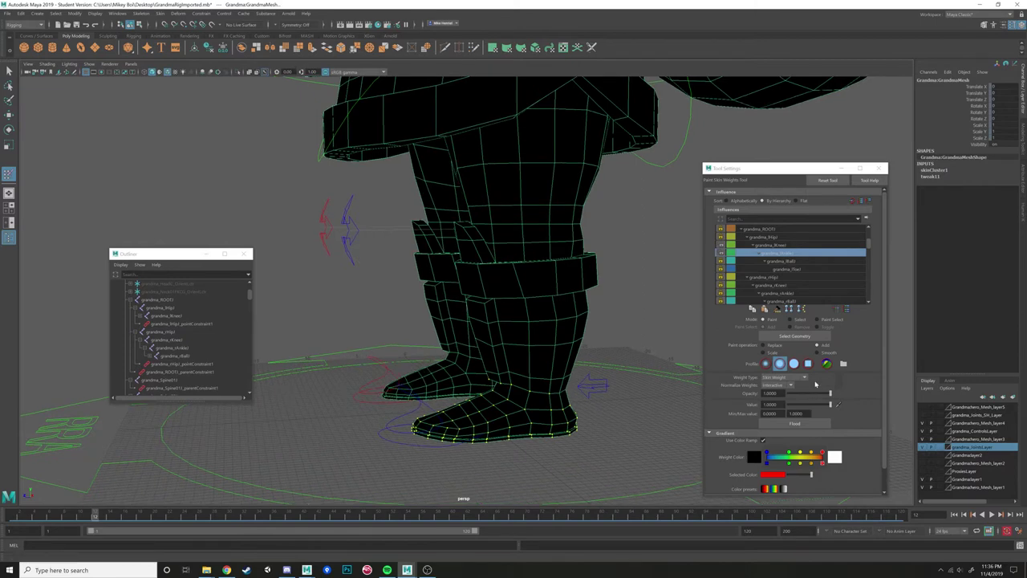
left_click(780, 244)
left_click(780, 253)
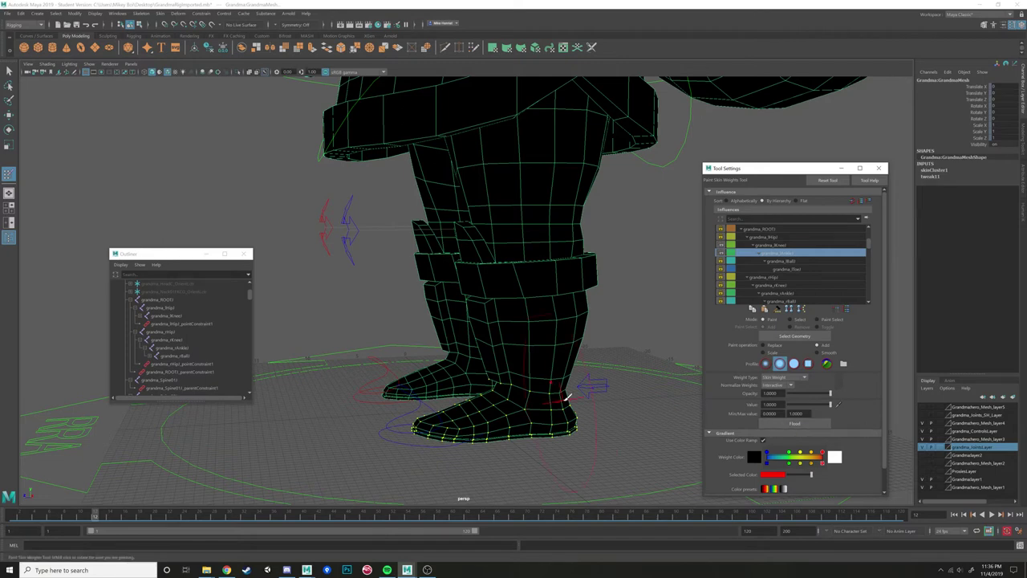
left_click_drag(567, 400, 602, 399, "alt")
left_click(790, 244)
left_click(791, 255)
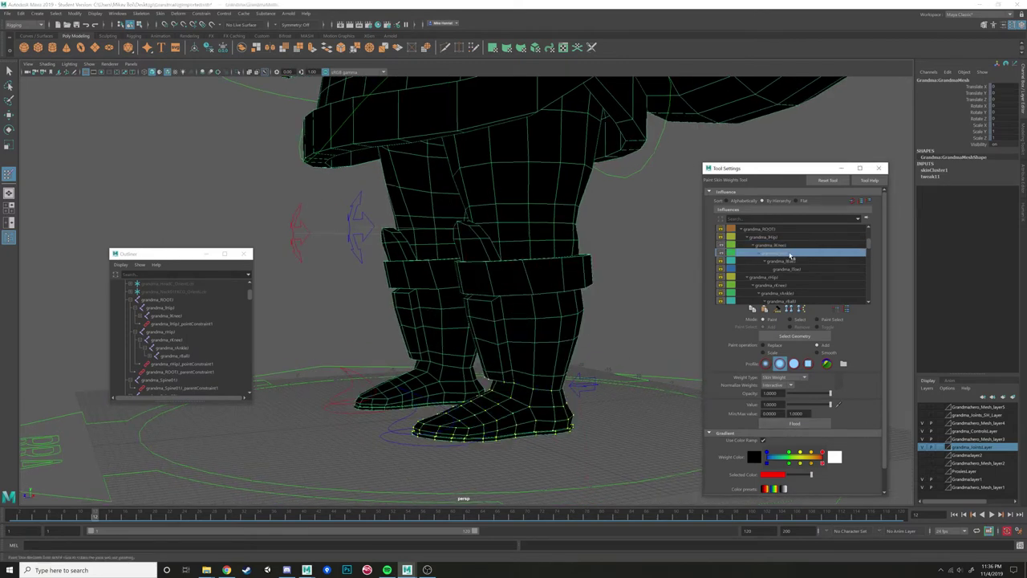
left_click(791, 424)
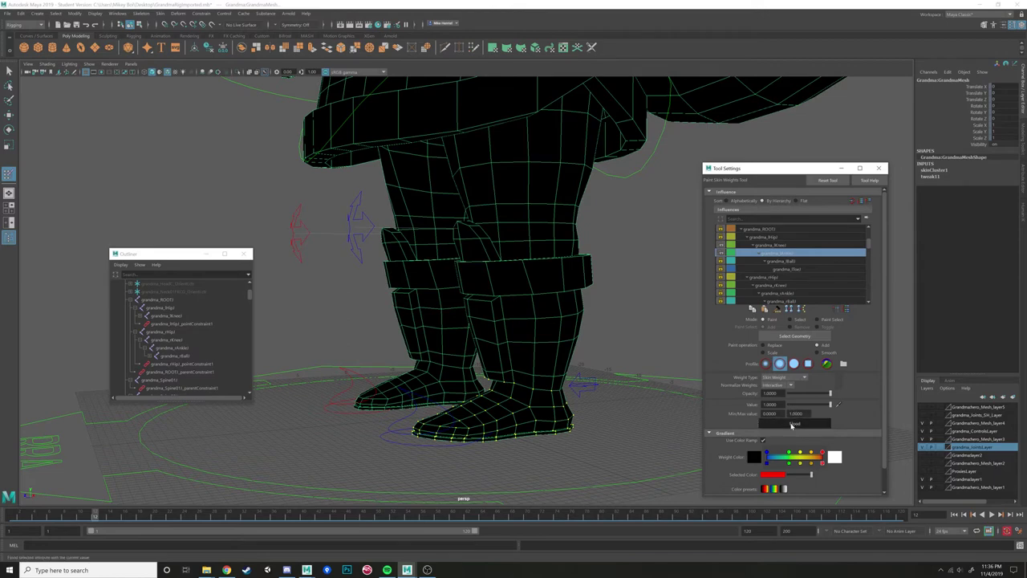
scroll(625, 355, "down", 4)
key("ctrl+z")
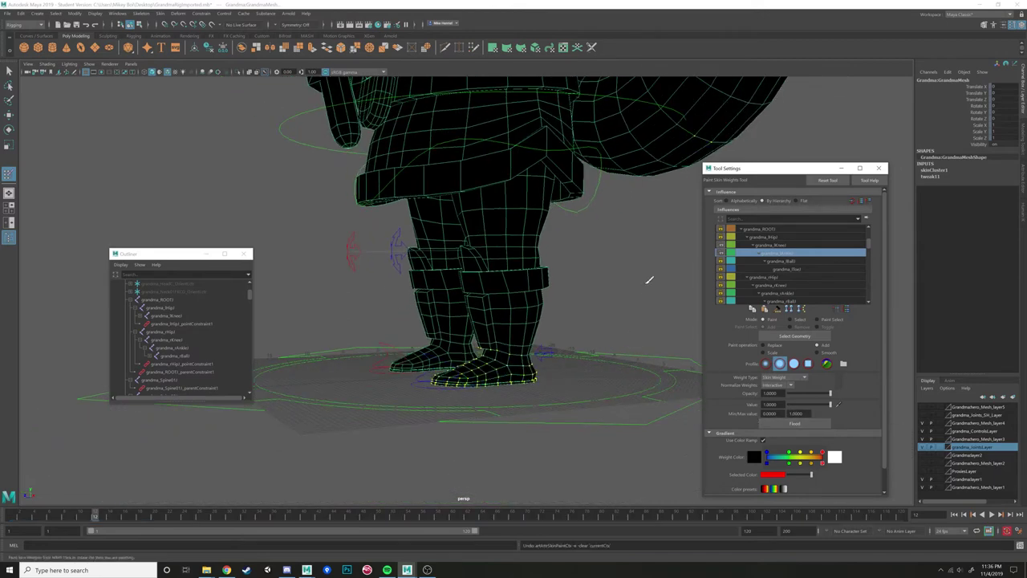
Leave weight painting and remove the stray tail vertices from the left foot's vertex selection.
middle_click_drag(643, 273, 594, 307, "alt")
left_click_drag(676, 239, 700, 228, "alt")
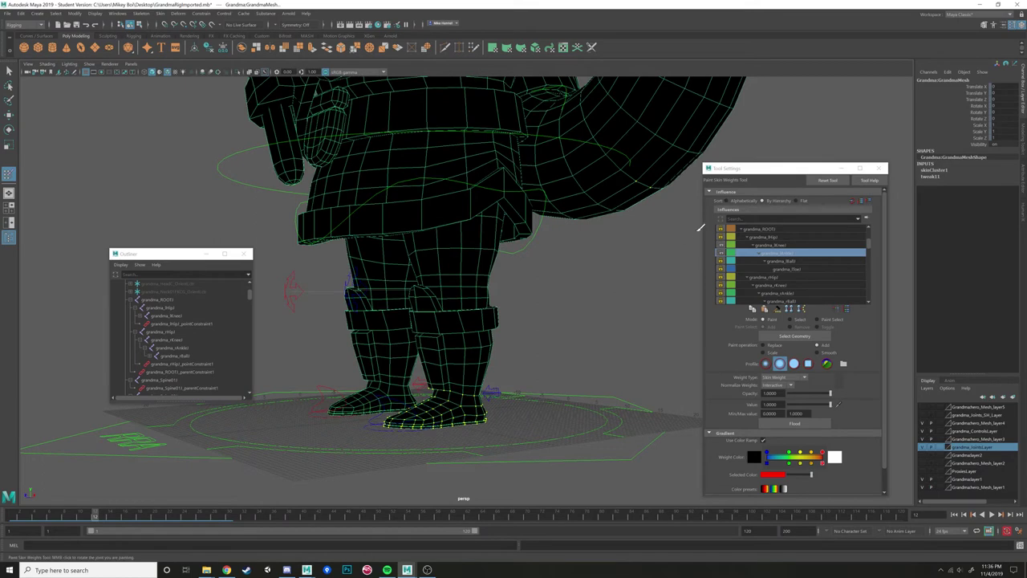
right_click(596, 207)
left_click(567, 207)
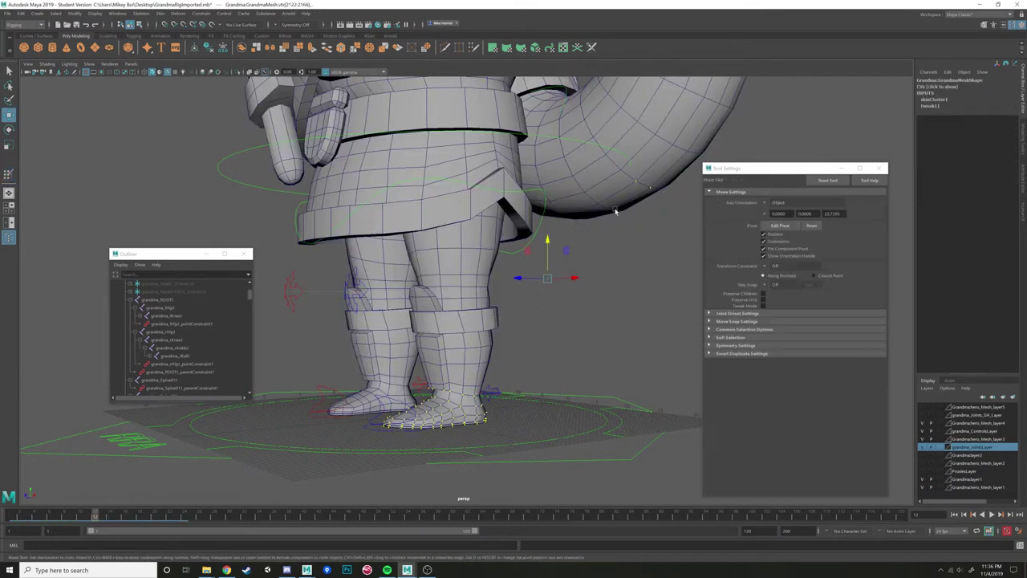
right_click_drag(635, 186, 606, 186)
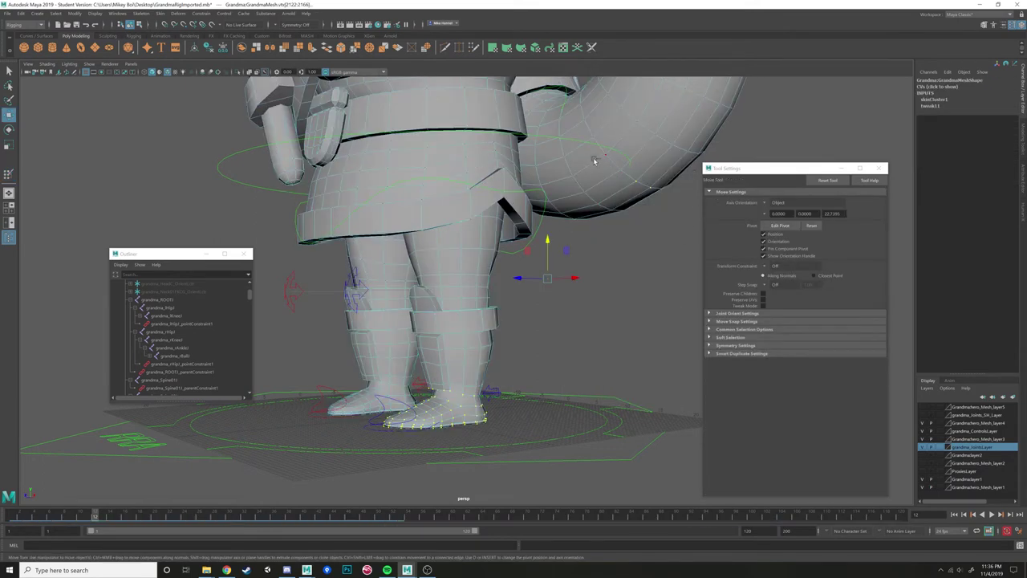
left_click_drag(681, 222, 560, 336, "alt")
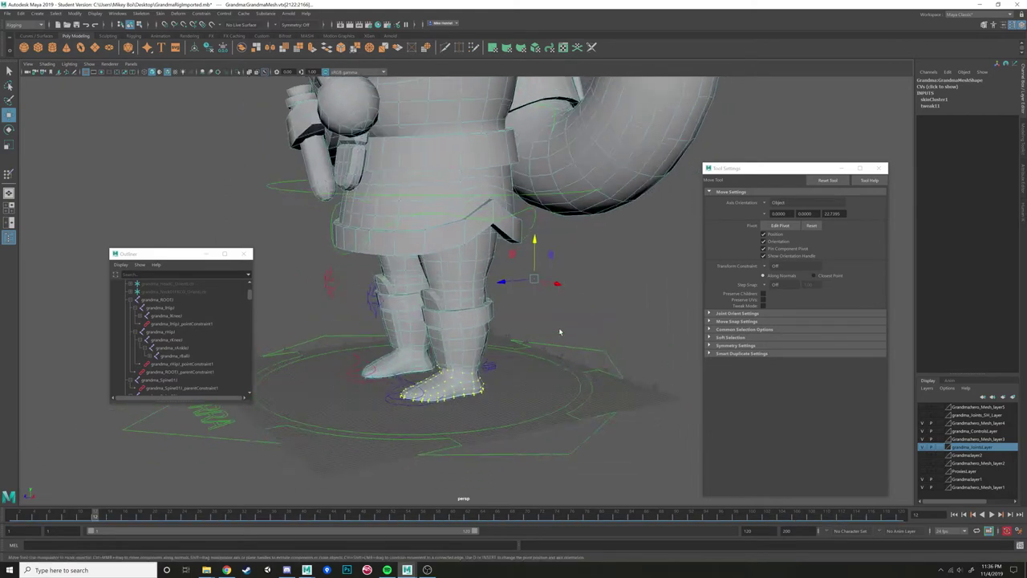
Check the foot's vertex selection in wireframe, restore shaded display and return to painting skin weights.
scroll(559, 335, "down", 3)
key("4")
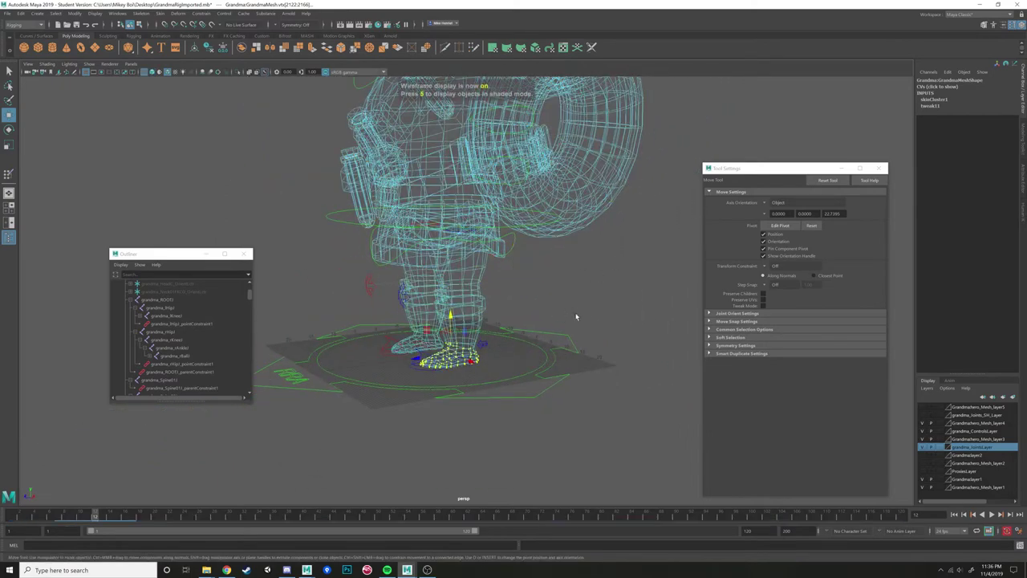
scroll(573, 311, "up", 3)
key("5")
scroll(571, 321, "up", 3)
middle_click_drag(553, 369, 579, 313, "alt")
left_click_drag(570, 329, 500, 309, "alt")
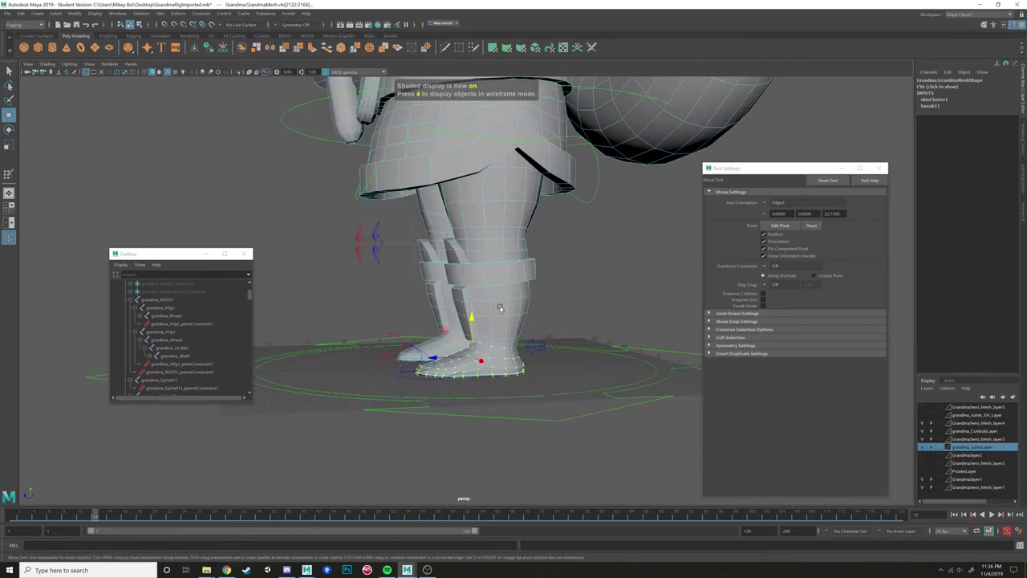
right_click(499, 309)
left_click(455, 290)
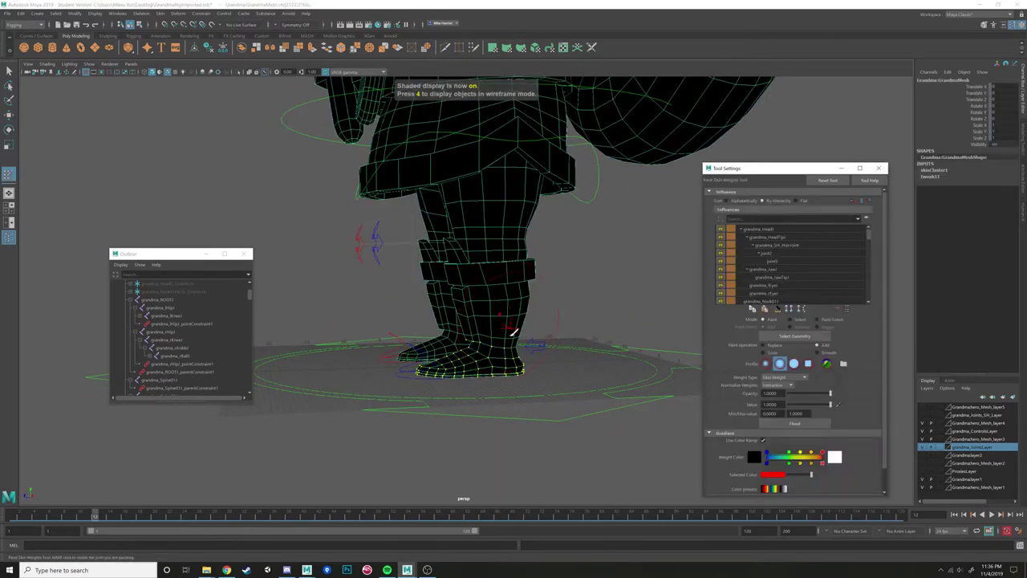
Flood the left foot vertices with full grandma_lAnkle weight and lock grandma_lKnee.
scroll(783, 289, "down", 5)
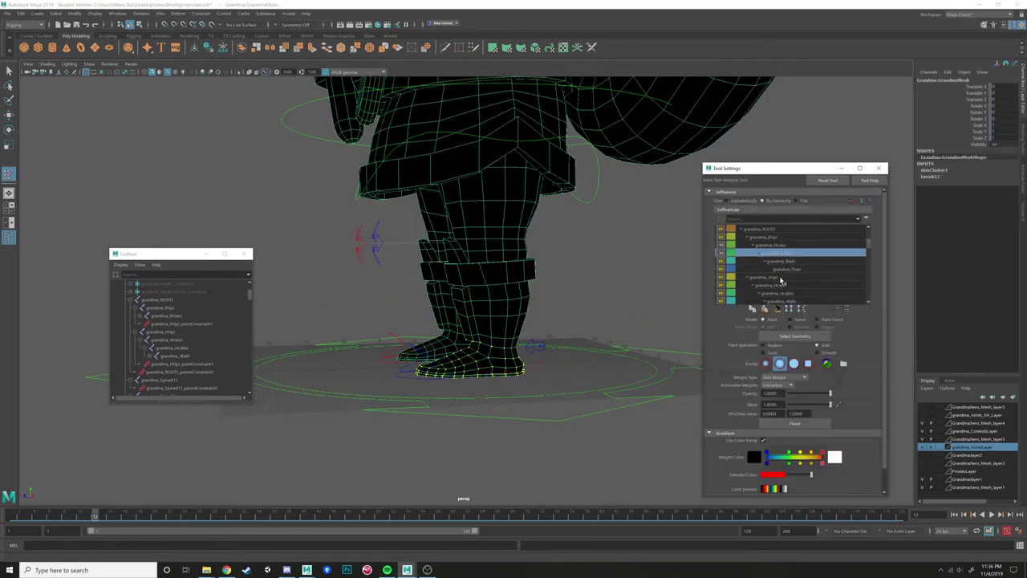
left_click(775, 245)
left_click(775, 252)
left_click(721, 251)
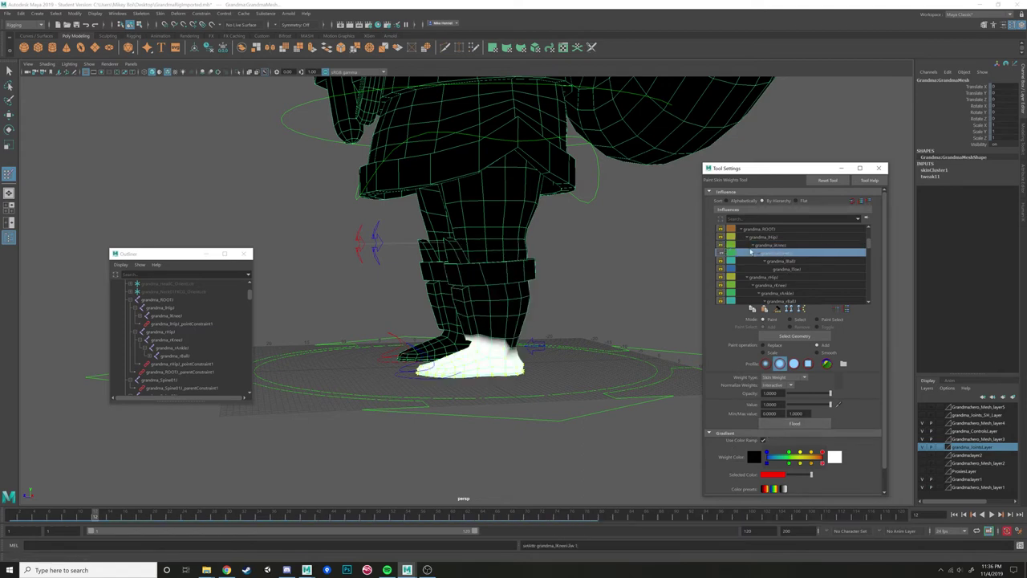
Switch to the grandma_lBall influence and toggle the weight locks of grandma_lBall and grandma_lAnkle.
left_click(745, 261)
left_click(721, 261)
left_click(720, 253)
scroll(479, 334, "up", 3)
left_click_drag(479, 335, 486, 301, "alt")
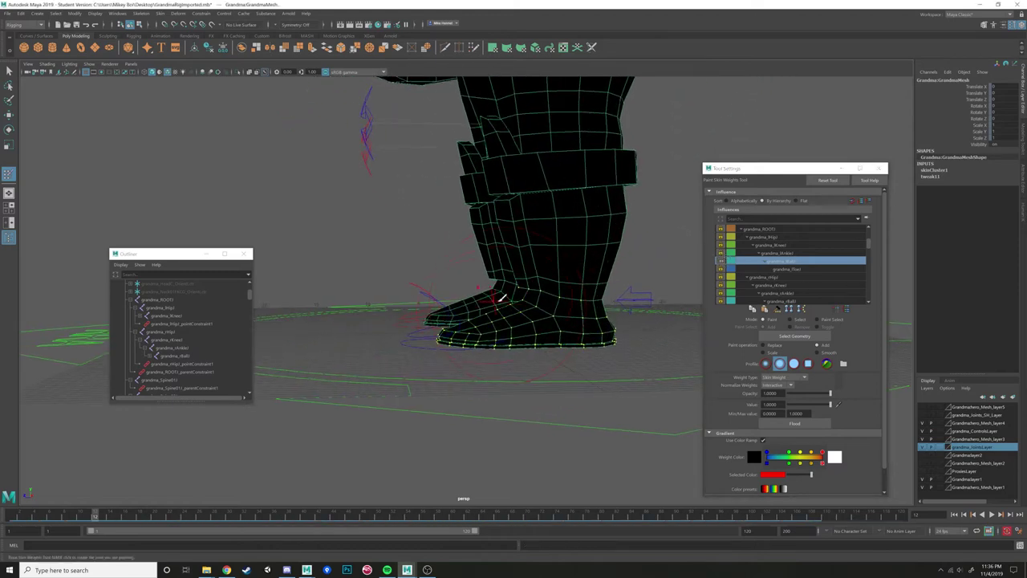
Reduce the vertex selection to the front of the left foot and check it in wireframe.
key("w")
right_click_drag(530, 321, 493, 322)
left_click_drag(521, 324, 506, 323, "alt")
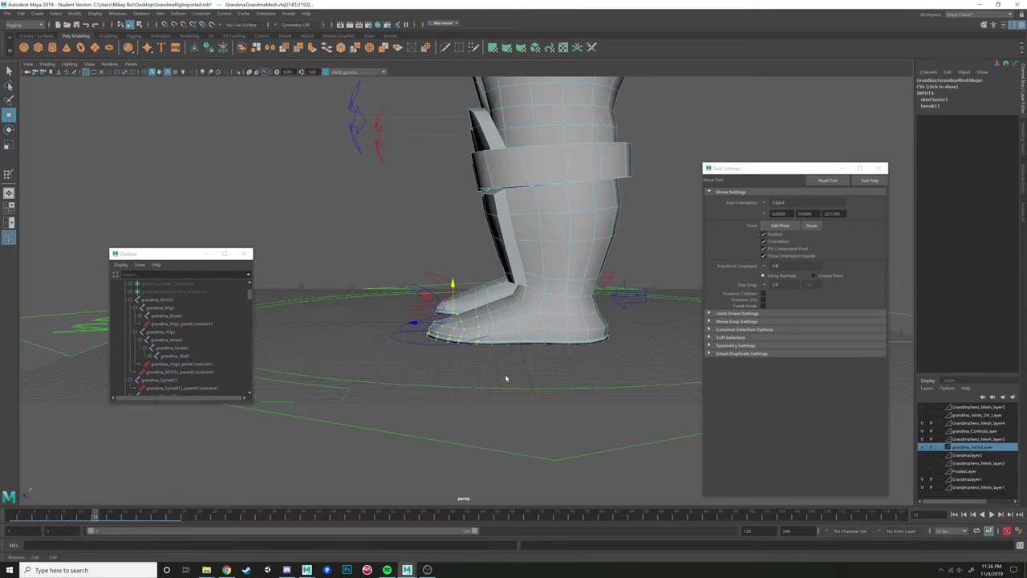
key("4")
mouse_move(497, 380)
left_mouse_down("alt")
mouse_move(481, 450)
mouse_move(516, 390)
mouse_move(481, 333)
mouse_move(501, 319)
left_mouse_up("alt")
key("5")
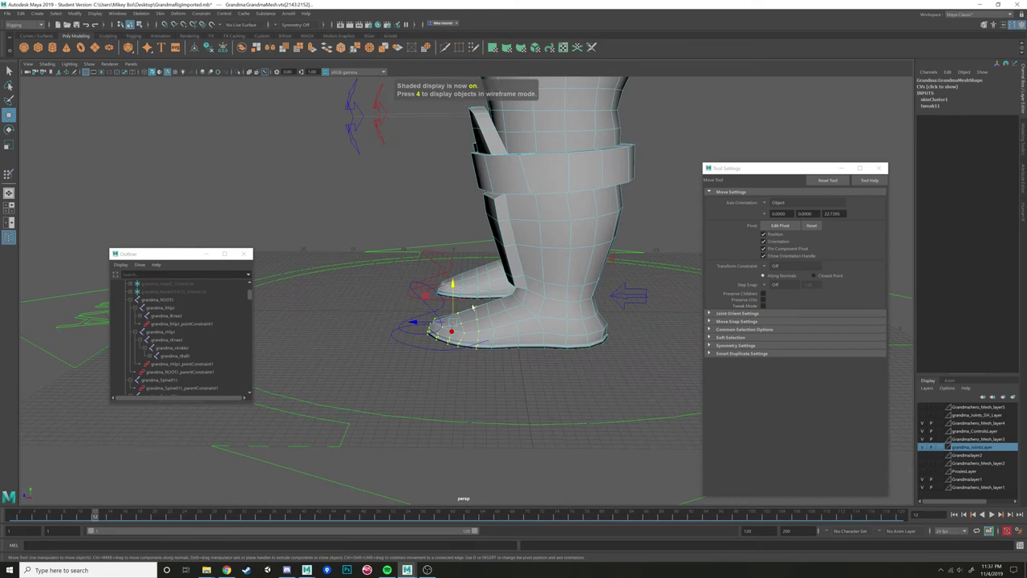
Return to painting skin weights and flood the front of the left foot with full grandma_lBall weight.
left_click_drag(519, 312, 556, 296, "alt")
right_click_drag(513, 305, 469, 292)
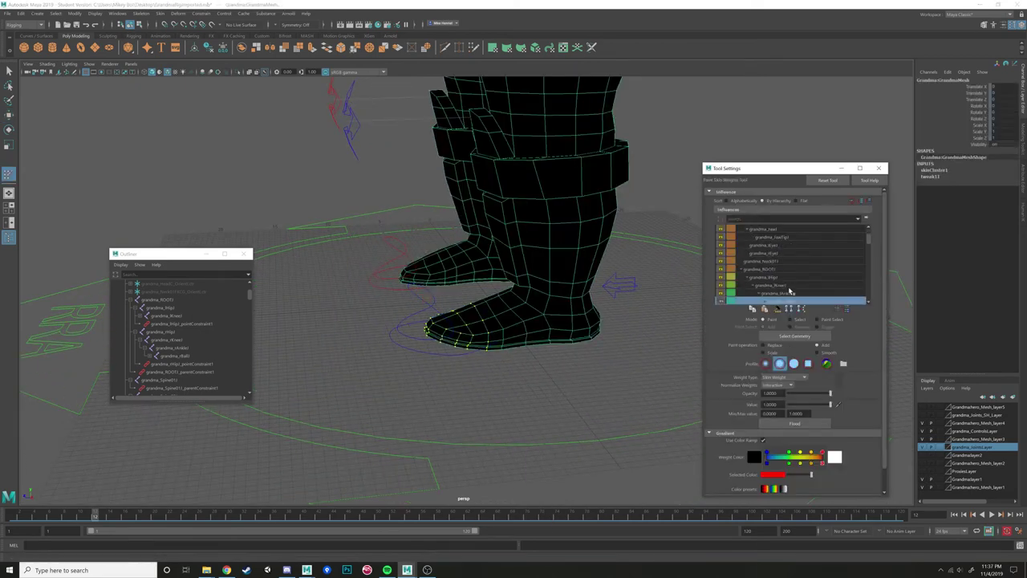
scroll(790, 285, "down", 5)
left_click(783, 245)
left_click(785, 254)
left_click(791, 426)
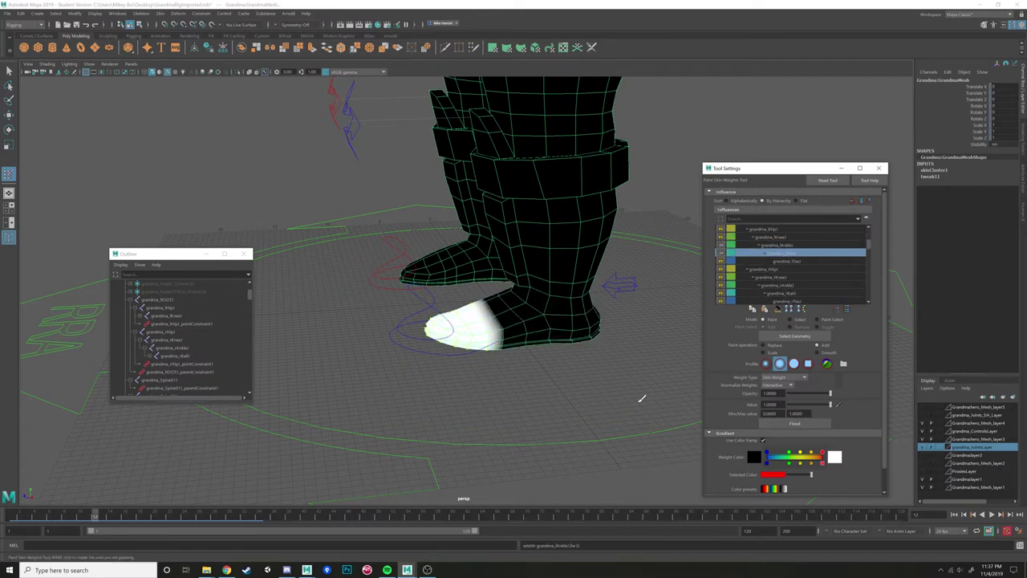
Test the left toe control by rotating it, and undo the rotation.
left_click_drag(598, 325, 550, 321, "alt")
scroll(538, 323, "up", 2)
left_click(465, 356)
key("e")
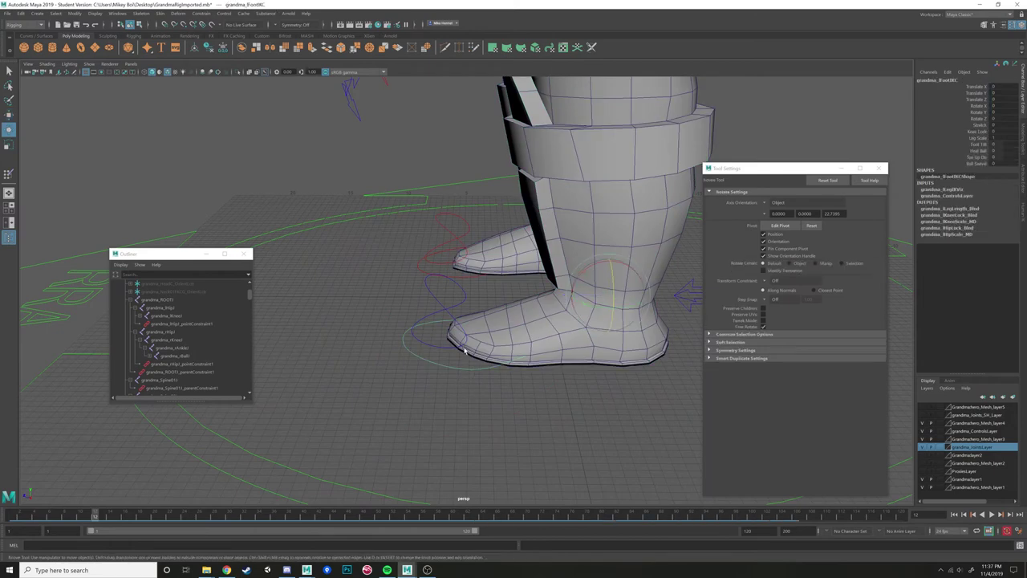
left_click(432, 283)
left_click_drag(449, 312, 490, 311)
key("ctrl+z")
key("ctrl+z")
key("ctrl+z")
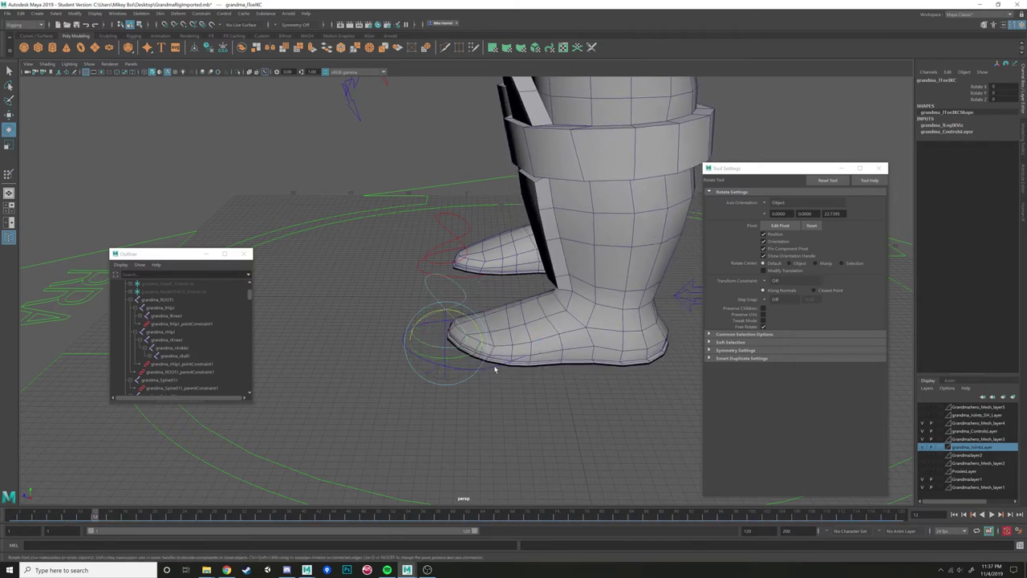
Test the Toe Up Dn attribute on the left foot control, and undo the change.
left_click(495, 369)
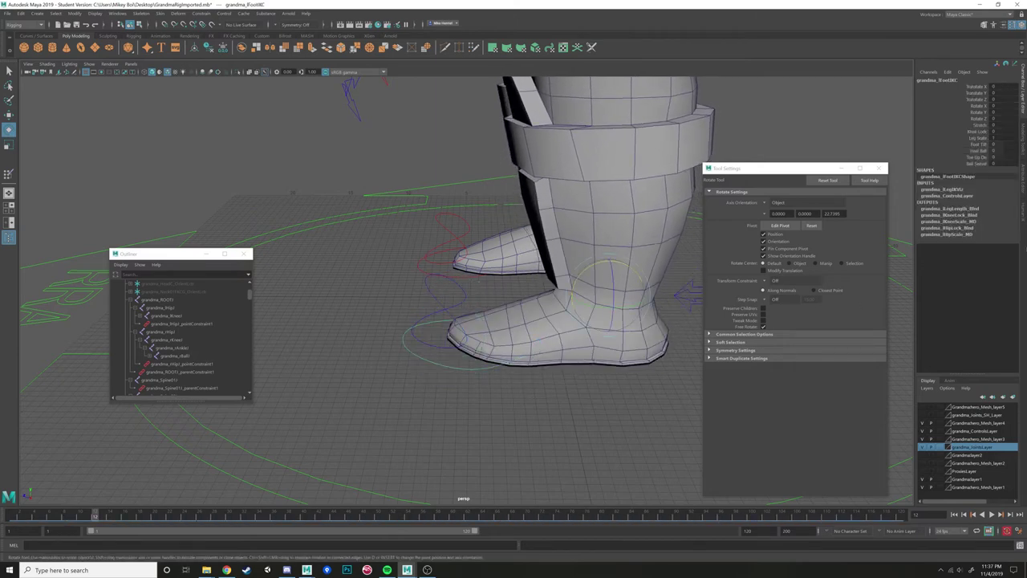
left_click(980, 158)
middle_click_drag(546, 301, 546, 351)
key("ctrl+z")
scroll(583, 313, "down", 3)
scroll(583, 314, "down", 4)
left_click_drag(544, 316, 573, 313, "alt")
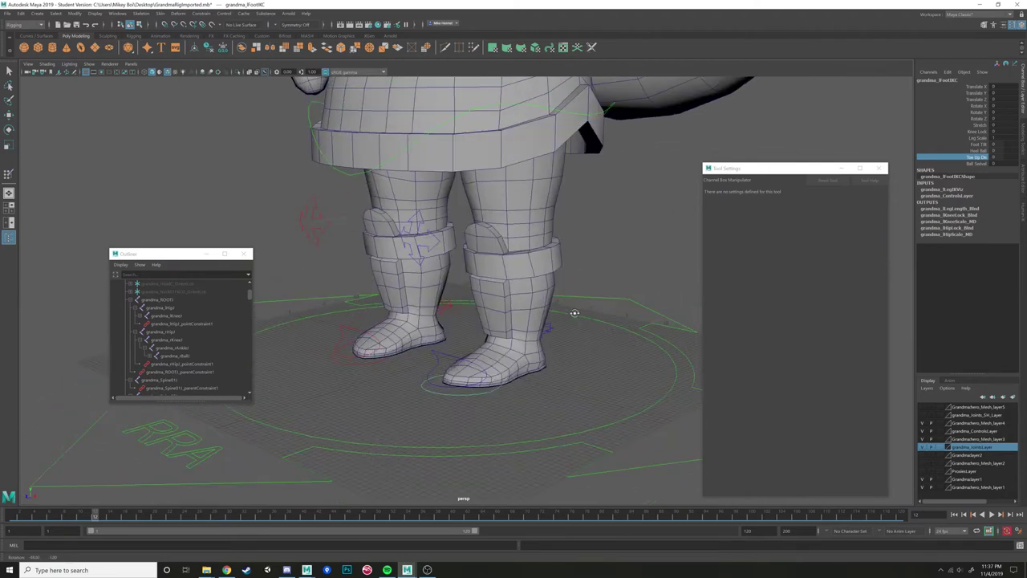
Select the left foot control and key its rest pose.
scroll(573, 313, "down", 1)
left_click(502, 356)
key("e")
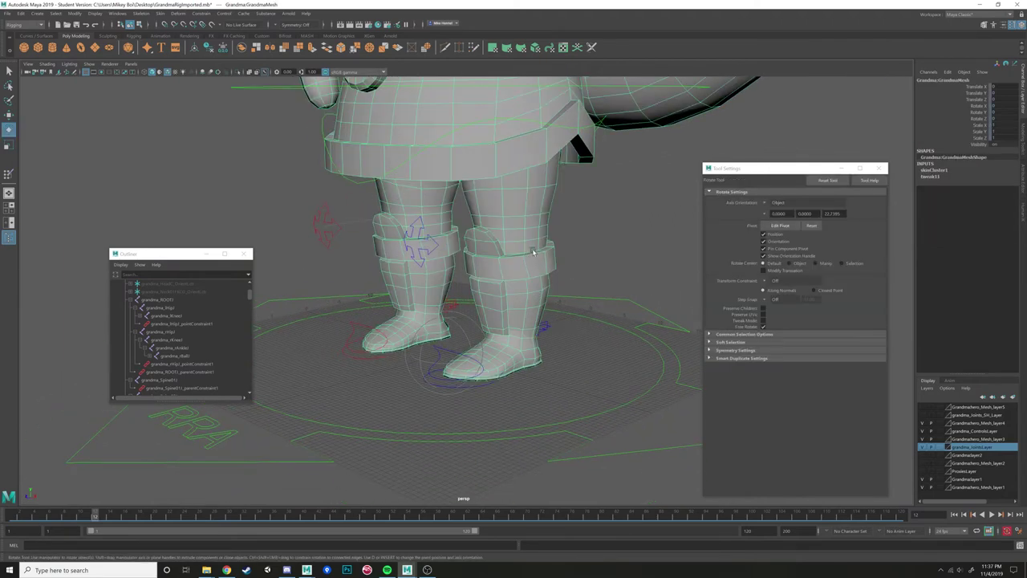
left_click_drag(540, 268, 520, 252, "alt")
left_click_drag(497, 388, 469, 375, "alt")
left_click(494, 400)
left_click(453, 388)
key("s")
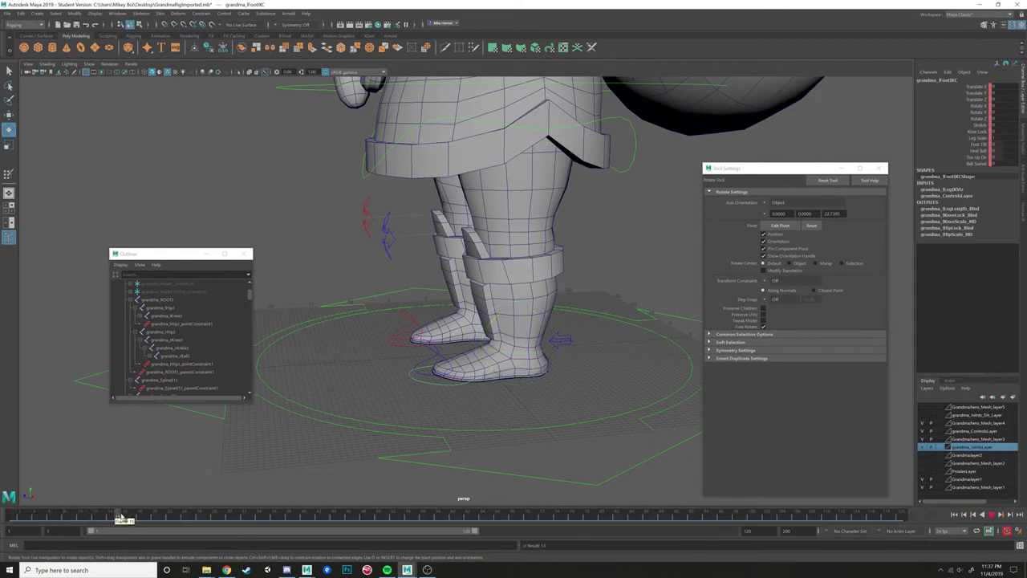
scroll(351, 368, "down", 4)
scroll(351, 369, "up", 2)
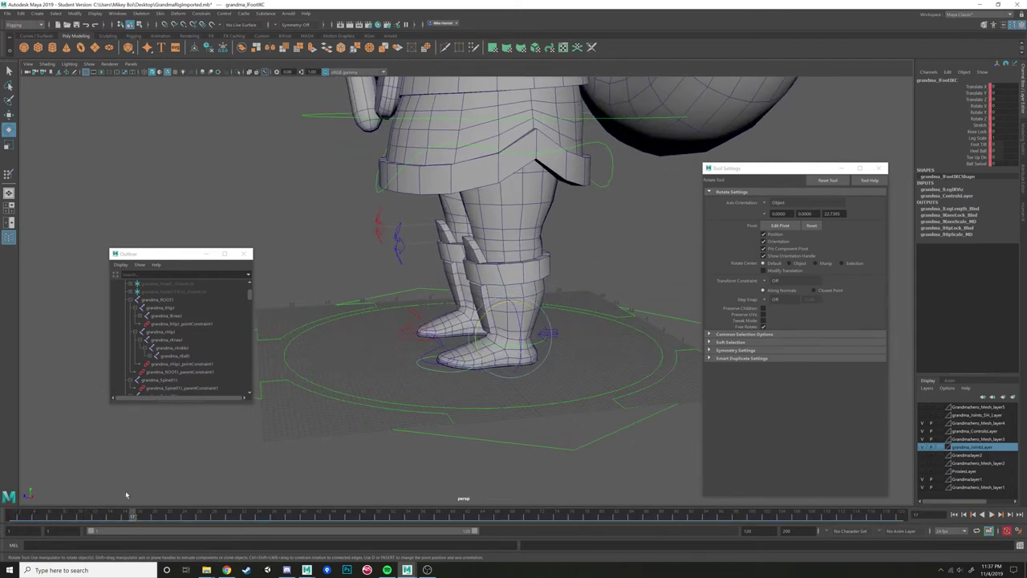
At frame 14, raise the left foot control up and forward so the knee bends.
left_click(113, 519)
key("w")
left_click_drag(484, 312, 394, 223)
left_click_drag(453, 316, 387, 366, "alt")
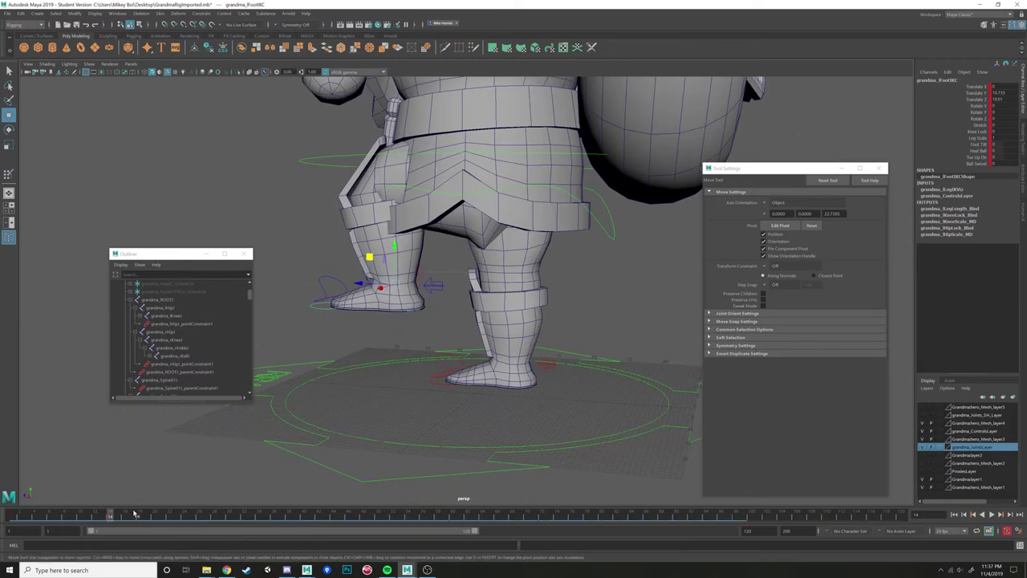
At frame 28, move the left foot control behind the body and rotate it about 112 degrees in X.
left_click(214, 520)
left_click_drag(367, 259, 595, 364)
key("e")
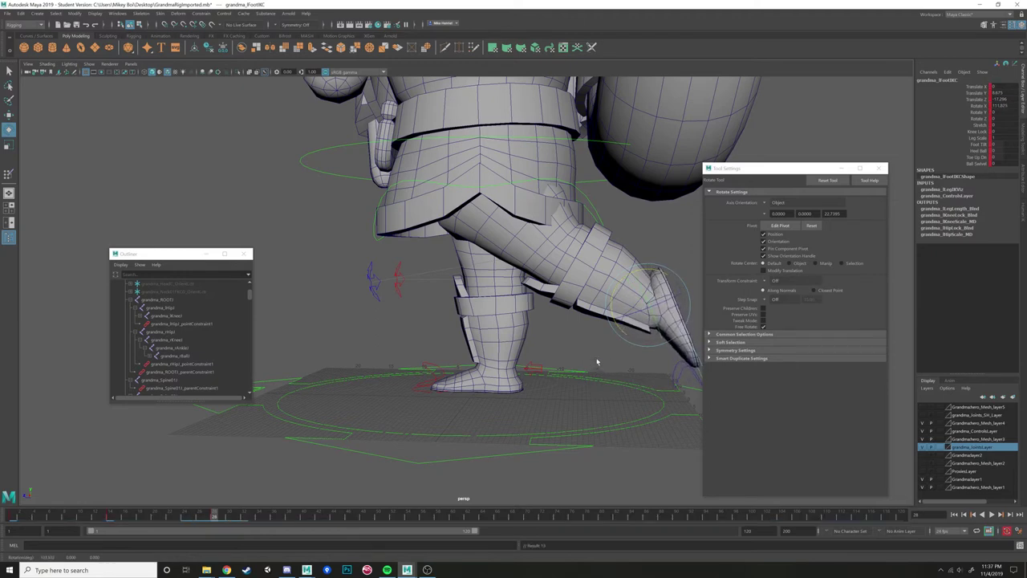
At frame 43, rotate the left foot outward, switch the move axis orientation to World, and reposition the foot.
mouse_move(196, 520)
left_mouse_down()
mouse_move(8, 481)
mouse_move(233, 480)
mouse_move(185, 488)
mouse_move(253, 496)
mouse_move(121, 505)
mouse_move(242, 508)
left_mouse_up()
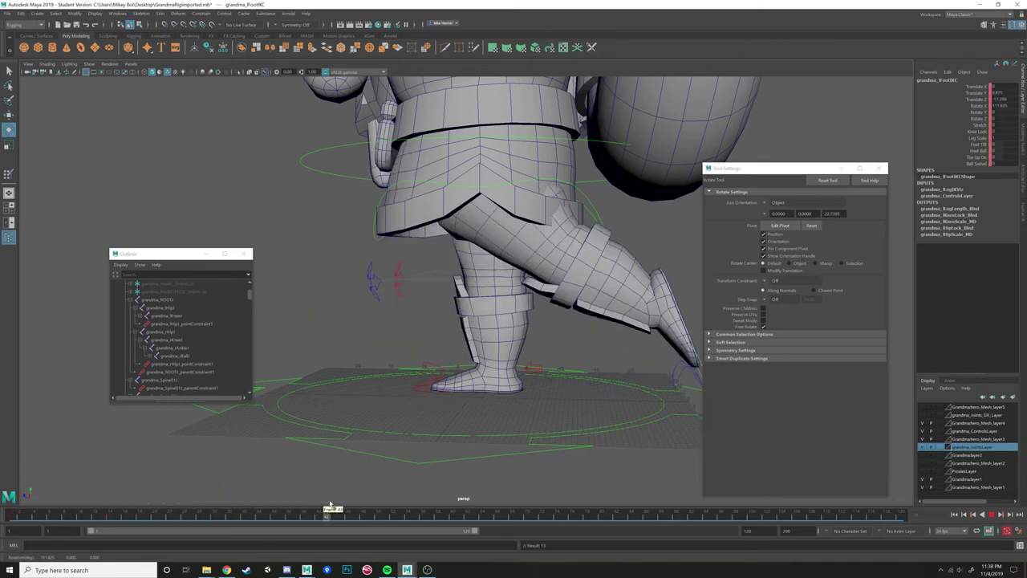
left_click_drag(402, 470, 590, 433, "alt")
left_click_drag(446, 280, 560, 275)
key("w")
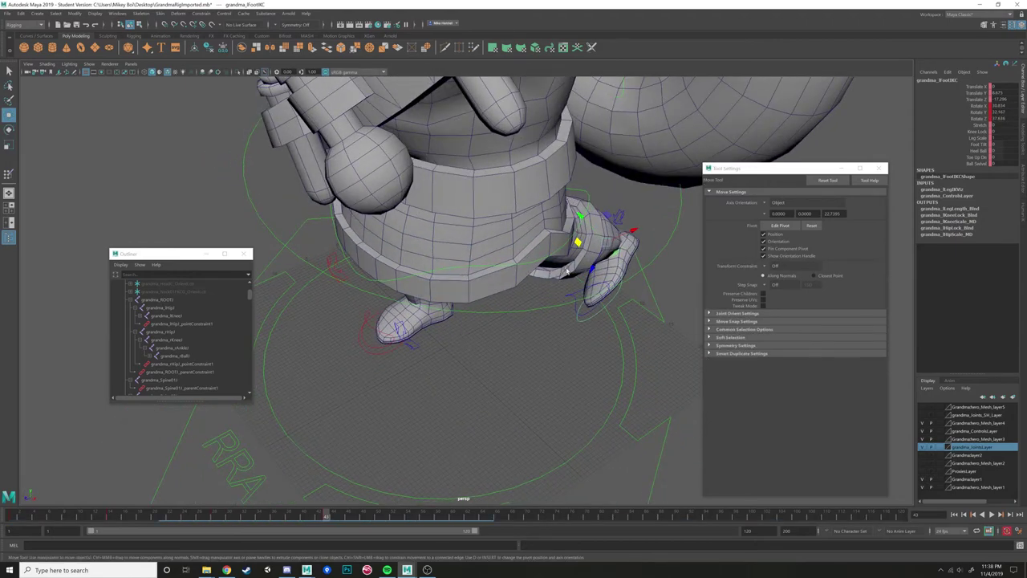
left_click(600, 245)
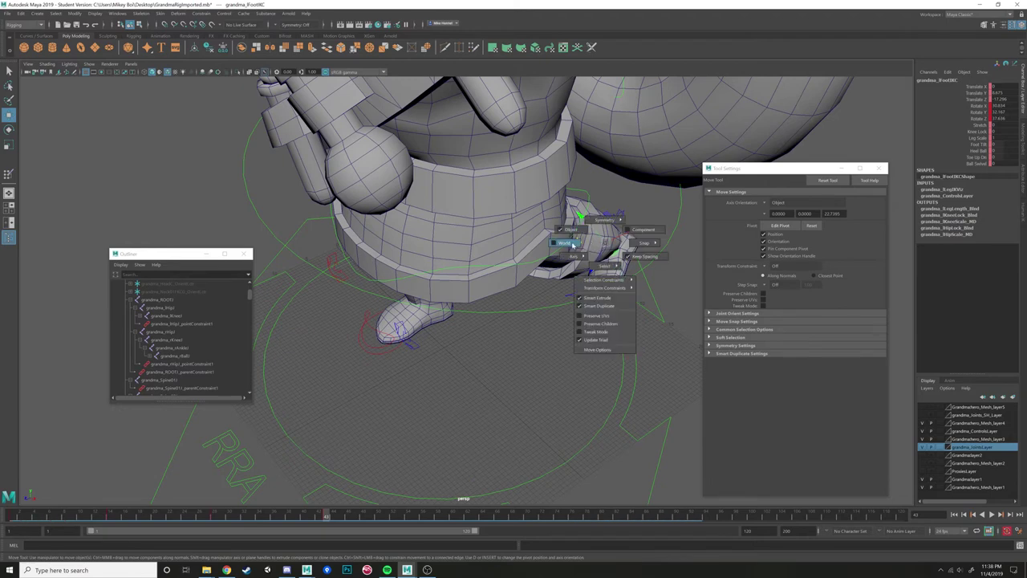
left_click(572, 245)
left_click_drag(606, 266, 559, 389)
Adjust the left knee control outward in the frame 43 pose and return the timeline to frame 1.
left_click(405, 327)
left_click_drag(417, 341, 511, 290, "alt")
left_click_drag(618, 363, 530, 327, "alt")
left_click(615, 317)
scroll(529, 328, "up", 3)
left_click_drag(311, 520, 12, 518)
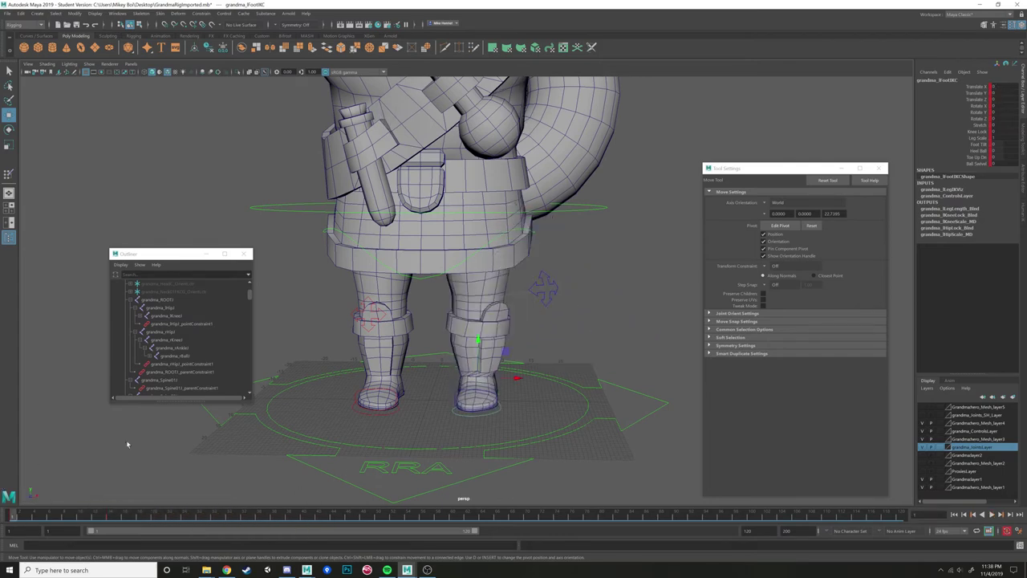
Set the left knee control's Translate X, Y and Z to 0 at frame 1 and scrub the leg animation.
left_click(547, 283)
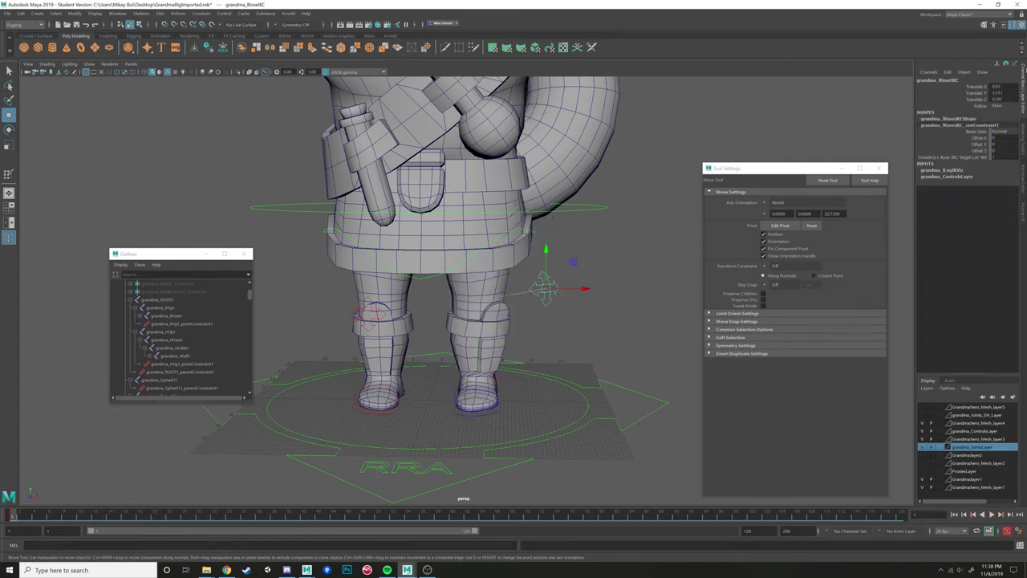
mouse_move(267, 518)
left_mouse_down()
mouse_move(355, 517)
mouse_move(73, 517)
left_mouse_up()
type("0")
key("Return")
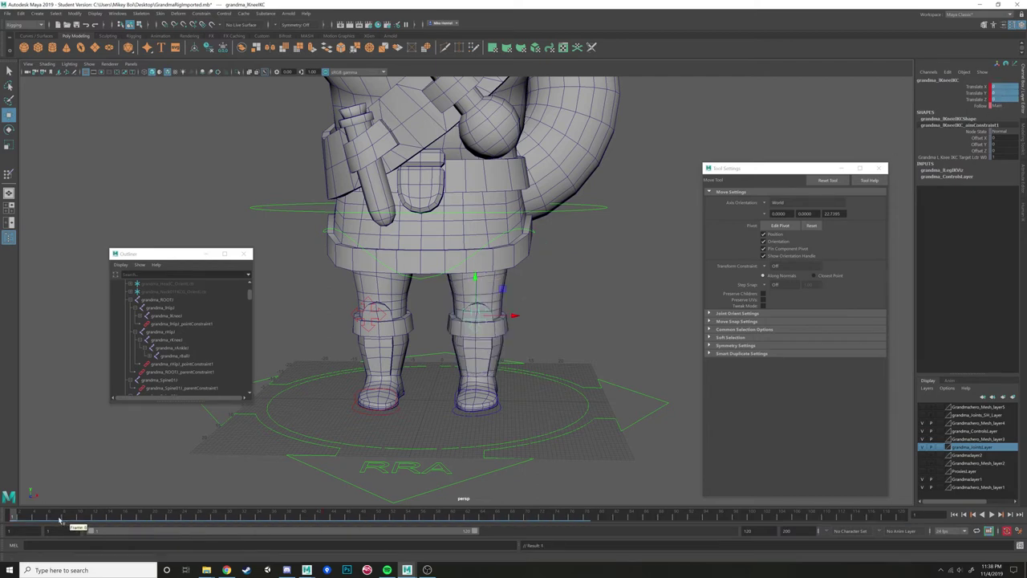
left_click_drag(23, 518, 213, 519)
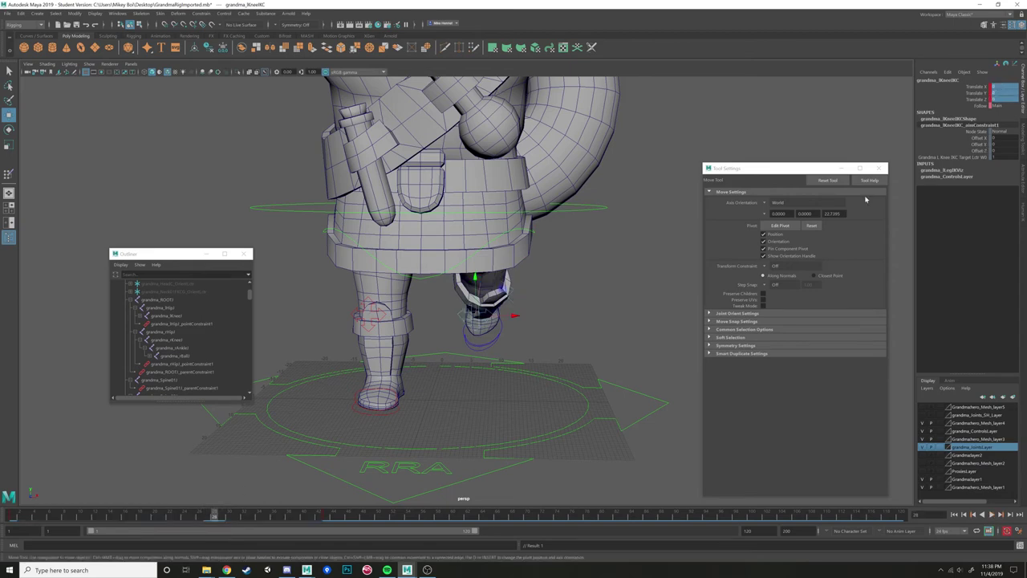
left_click_drag(194, 517, 21, 552)
Select the grandma mesh and open Paint Skin Weights on it.
left_click_drag(553, 353, 456, 307, "alt")
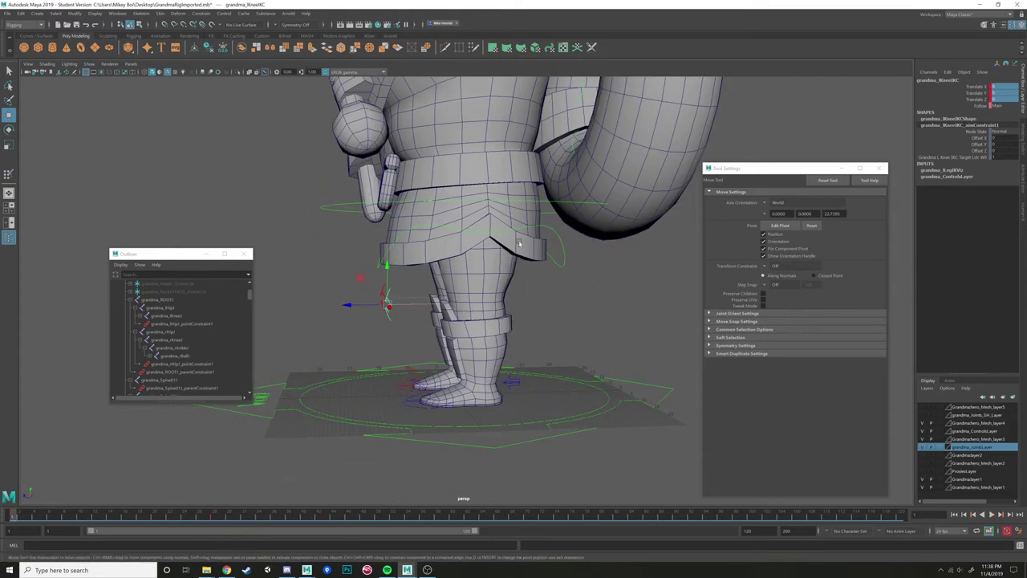
left_click(536, 231)
right_click_drag(487, 279, 449, 272)
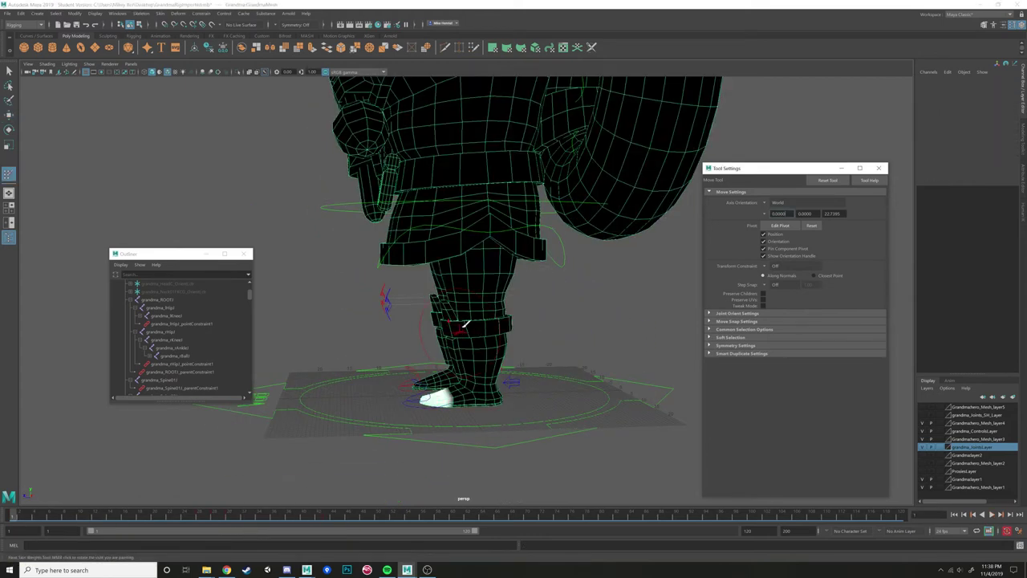
scroll(471, 318, "up", 3)
mouse_move(474, 316)
left_mouse_down("alt")
mouse_move(532, 331)
mouse_move(587, 316)
mouse_move(520, 332)
left_mouse_up("alt")
key("w")
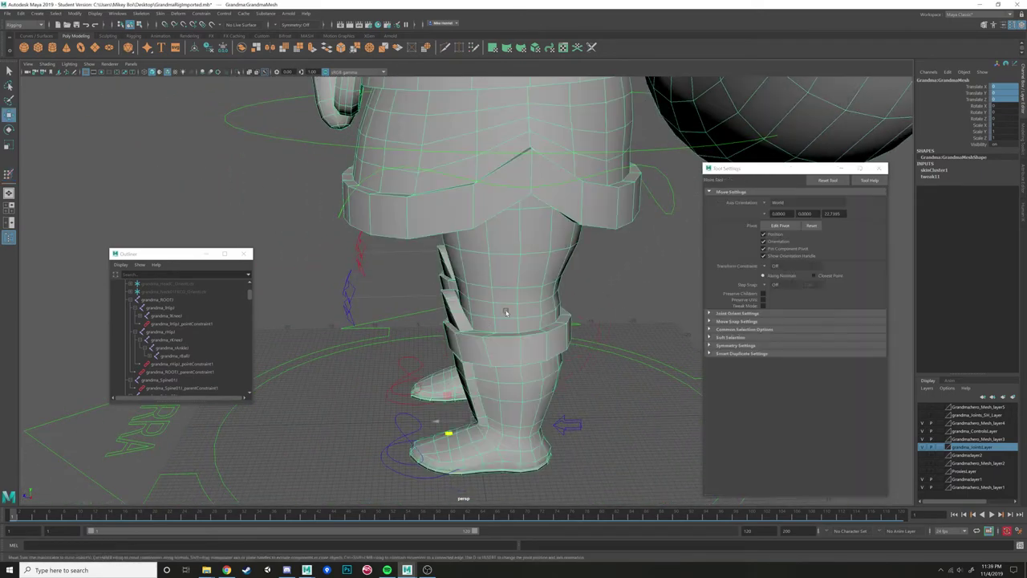
right_click(505, 312)
left_click(462, 298)
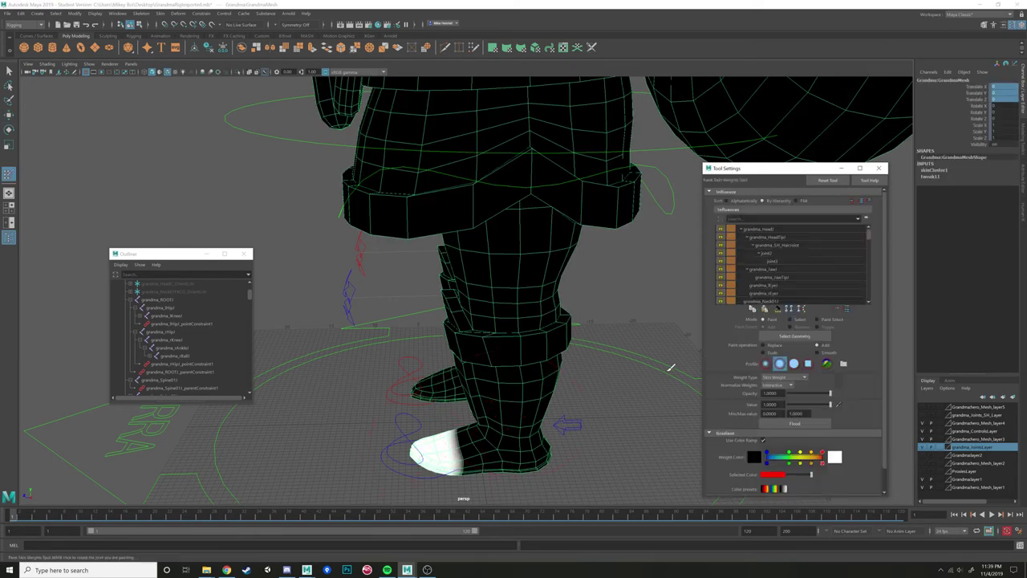
Adjust the left leg influence locks, compare the grandma_lKnee and grandma_lHip weights, and leave grandma_lHip active.
scroll(788, 256, "down", 3)
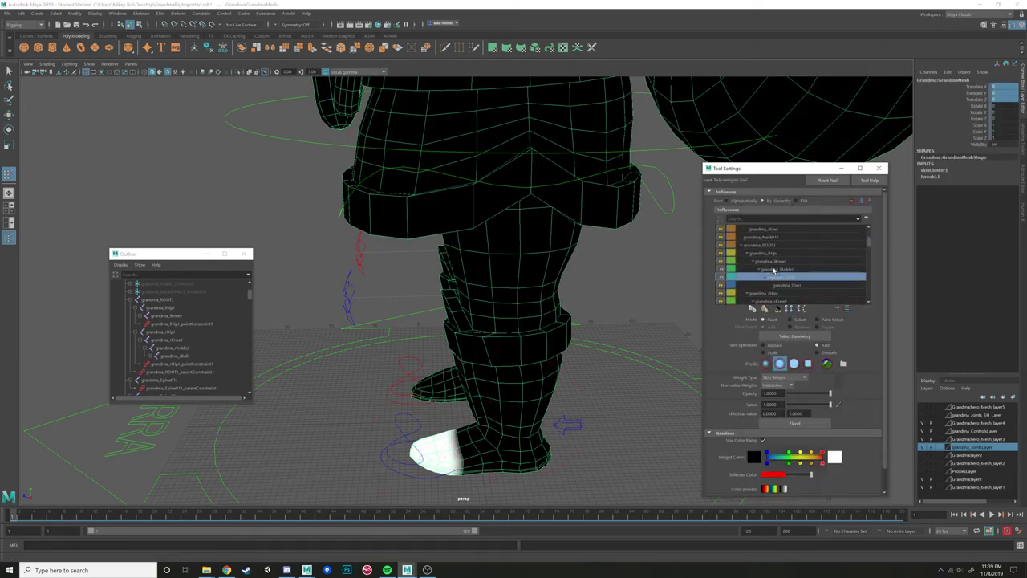
left_click(771, 269)
left_click(746, 260)
left_click(747, 253)
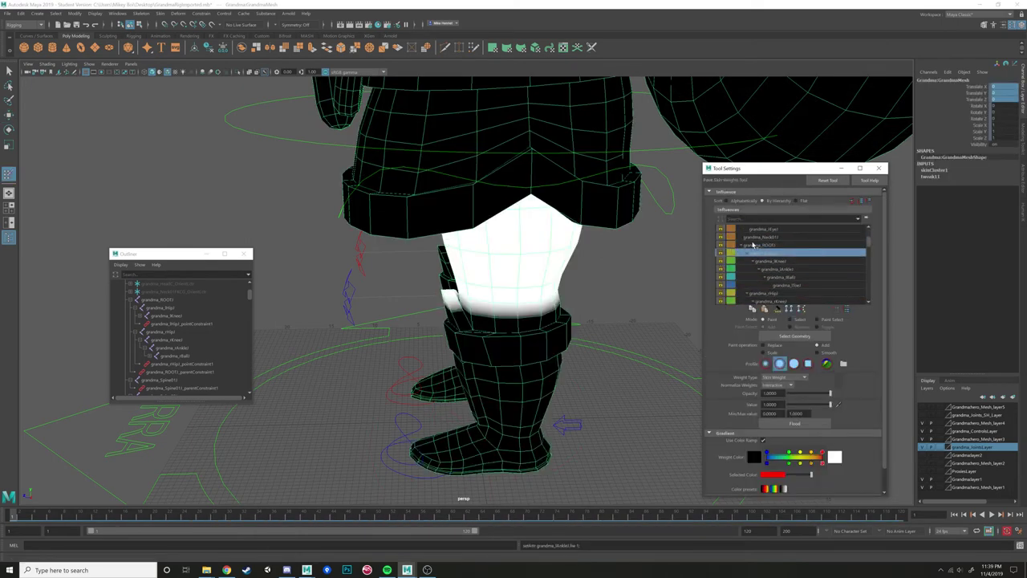
left_click_drag(632, 258, 662, 234, "alt")
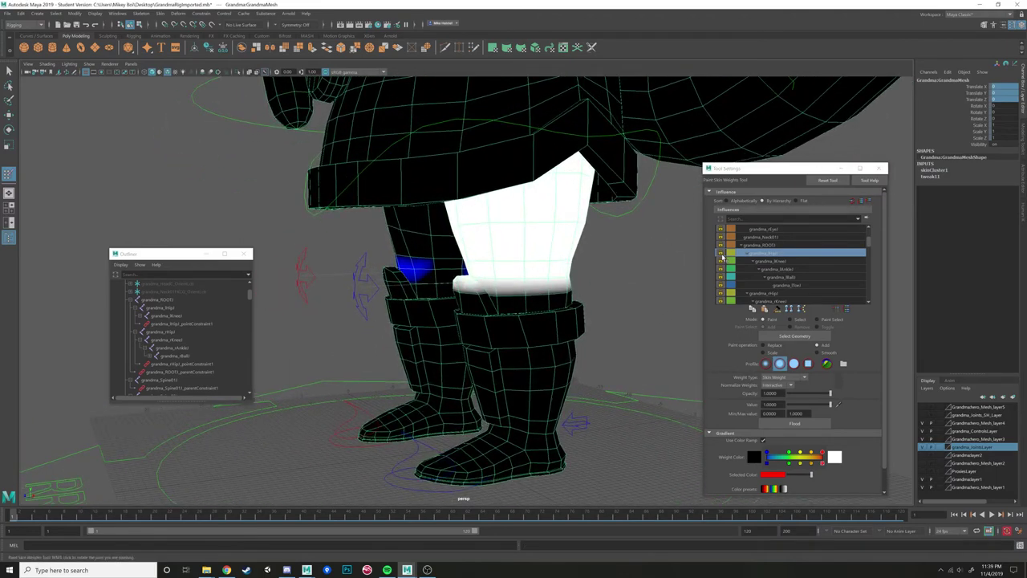
left_click(783, 262)
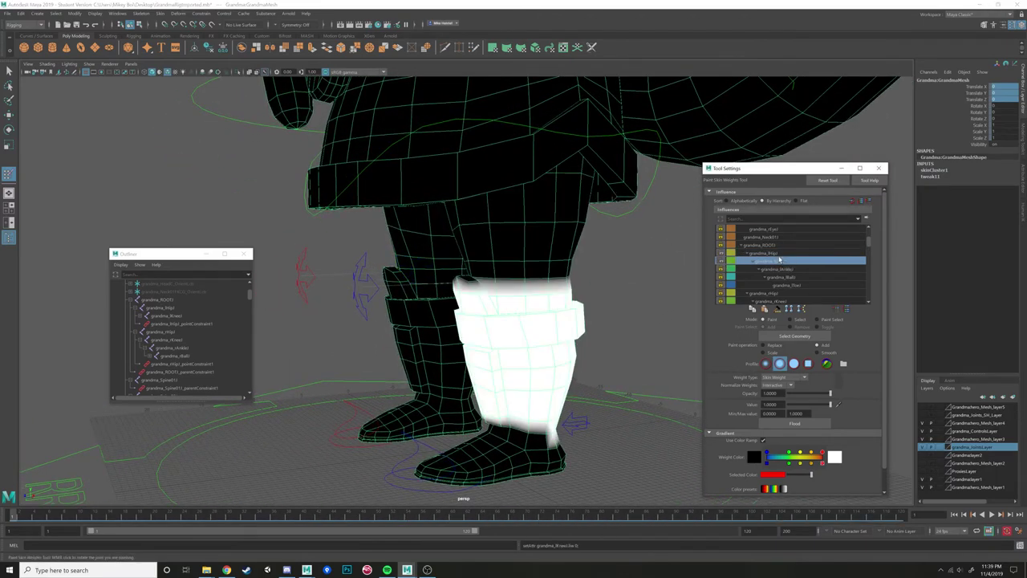
left_click(771, 254)
left_click(772, 262)
left_click(772, 253)
Scrub the timeline to frame 5 to examine the left knee bend, and return to frame 1.
left_click_drag(573, 293, 529, 295, "alt")
mouse_move(24, 514)
left_mouse_down()
mouse_move(56, 514)
mouse_move(45, 513)
left_mouse_up()
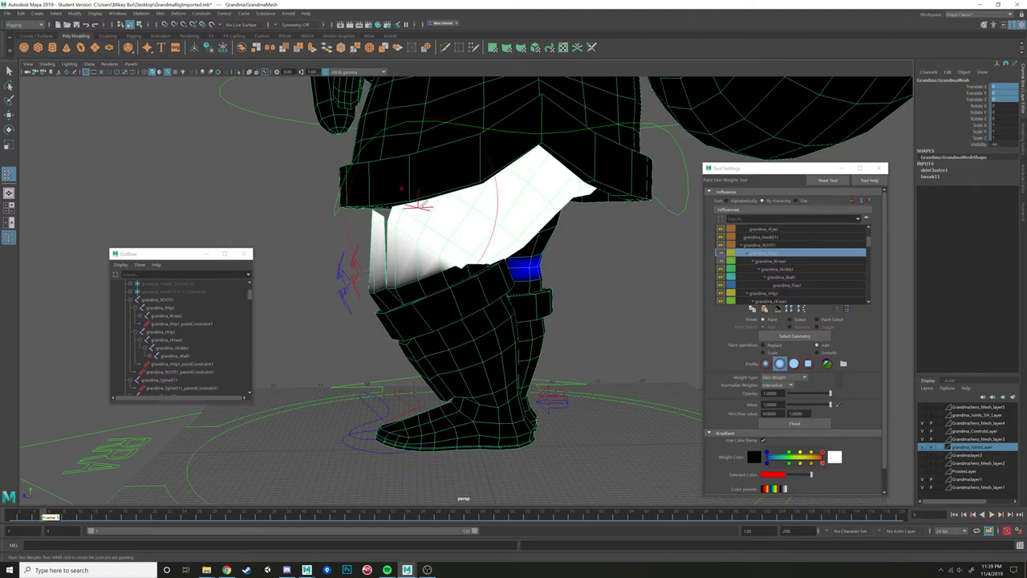
left_click_drag(417, 210, 449, 213, "alt")
scroll(450, 213, "up", 3)
left_click_drag(44, 513, 13, 514)
Smooth the grandma_lHip weights along the band just above the left knee guard.
mouse_move(268, 421)
left_mouse_down("alt")
mouse_move(300, 356)
mouse_move(551, 275)
left_mouse_up("alt")
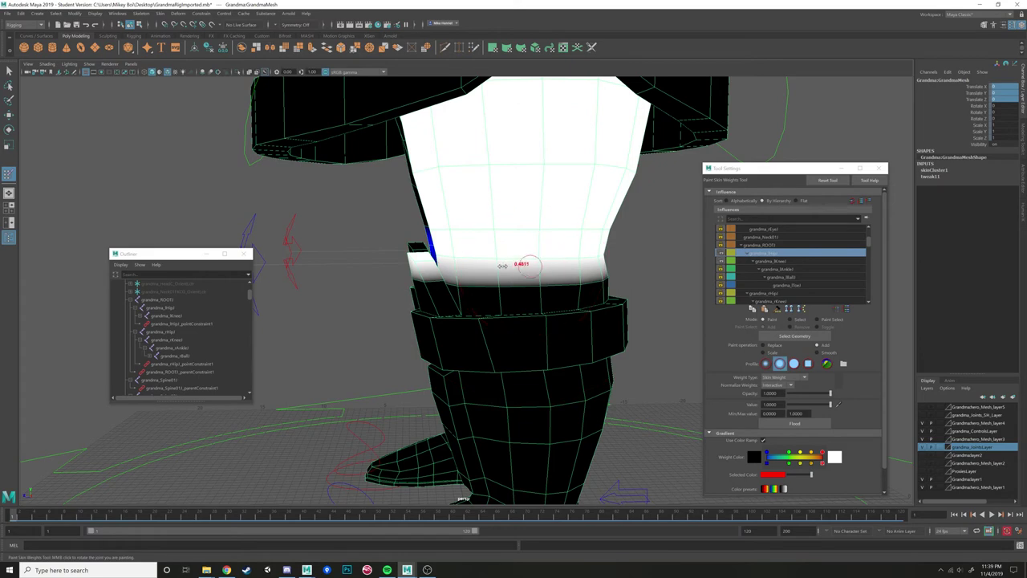
mouse_move(525, 287)
left_mouse_down()
mouse_move(554, 289)
mouse_move(486, 285)
mouse_move(598, 279)
mouse_move(391, 298)
mouse_move(473, 297)
mouse_move(501, 287)
mouse_move(367, 290)
mouse_move(461, 285)
mouse_move(366, 282)
mouse_move(482, 297)
mouse_move(425, 290)
mouse_move(481, 277)
mouse_move(473, 269)
left_mouse_up()
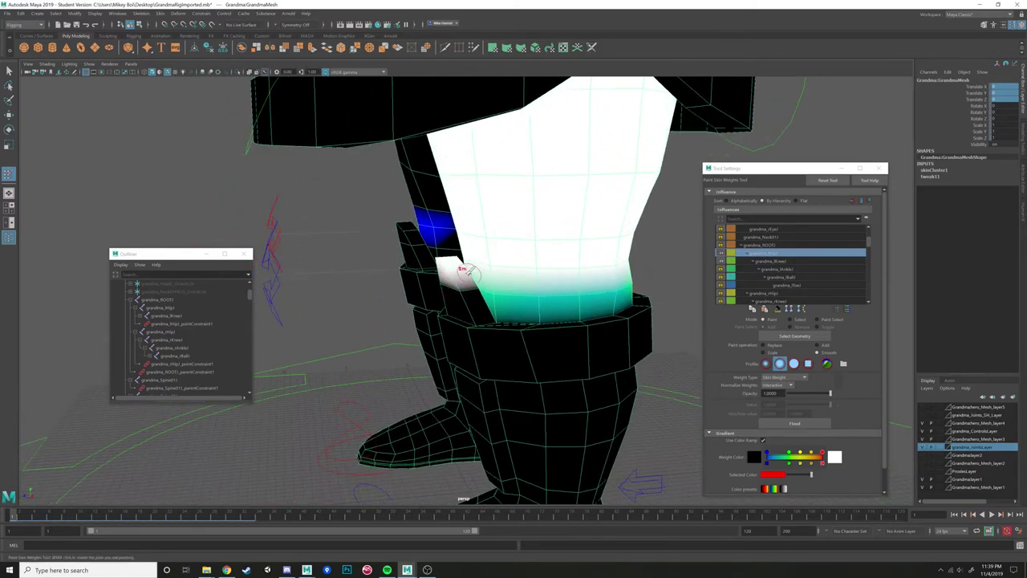
mouse_move(20, 517)
left_mouse_down()
mouse_move(58, 518)
mouse_move(13, 517)
left_mouse_up()
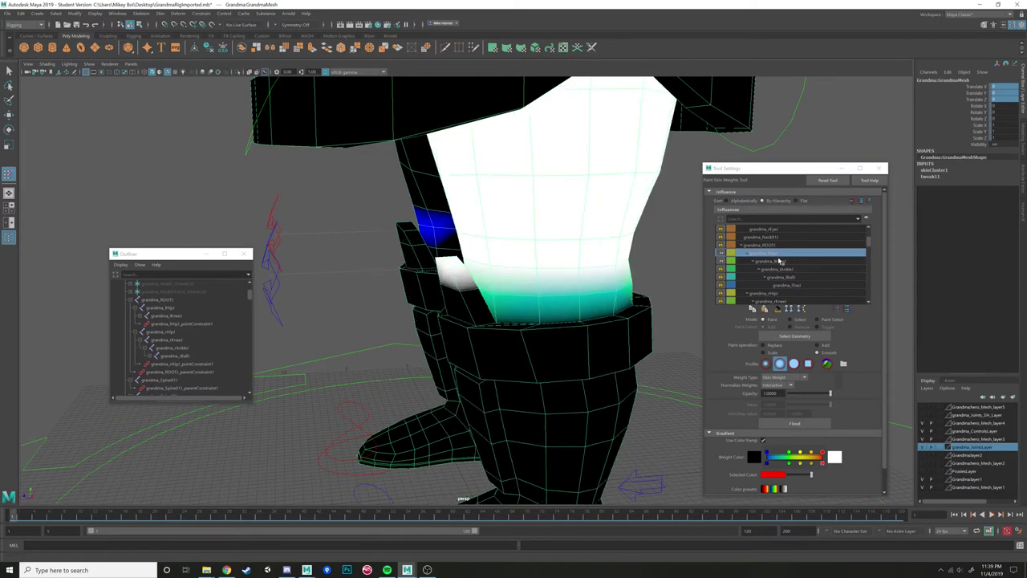
Add full grandma_lKnee weight to the upper tip of the left knee guard with a value of 1.
left_click(778, 262)
mouse_move(473, 288)
left_mouse_down("alt")
mouse_move(458, 287)
mouse_move(494, 303)
mouse_move(472, 278)
mouse_move(443, 279)
left_mouse_up("alt")
left_click(817, 345)
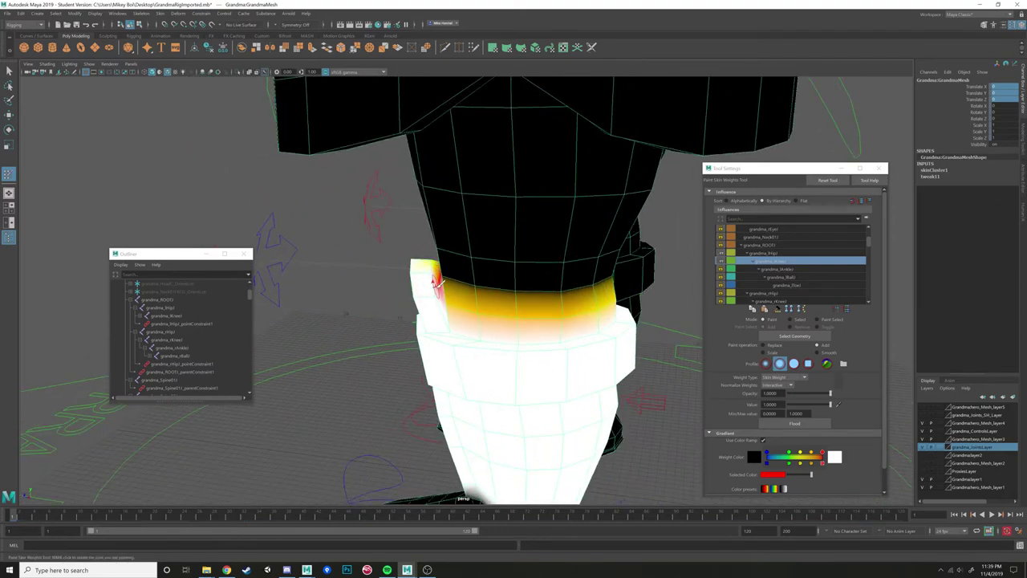
mouse_move(431, 269)
left_mouse_down("alt")
mouse_move(458, 281)
mouse_move(512, 247)
left_mouse_up("alt")
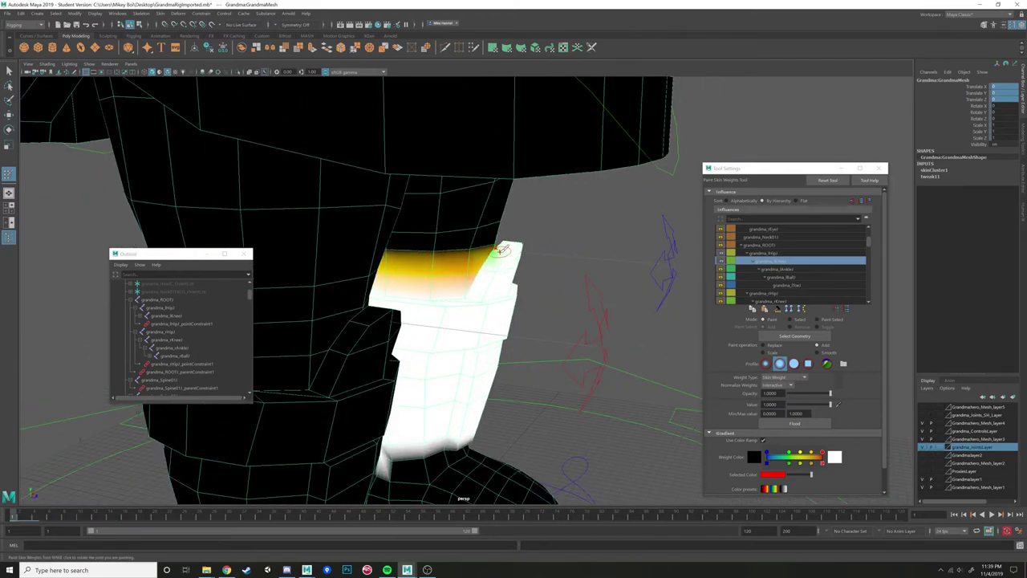
Scrub through the left knee bend to examine the deformation and stop at frame 5.
mouse_move(498, 251)
left_mouse_down("alt")
mouse_move(500, 270)
mouse_move(475, 273)
mouse_move(532, 259)
mouse_move(270, 476)
left_mouse_up("alt")
left_click_drag(14, 516, 65, 516)
mouse_move(472, 305)
left_mouse_down("alt")
mouse_move(553, 271)
mouse_move(470, 245)
mouse_move(206, 499)
left_mouse_up("alt")
left_click_drag(64, 517, 43, 514)
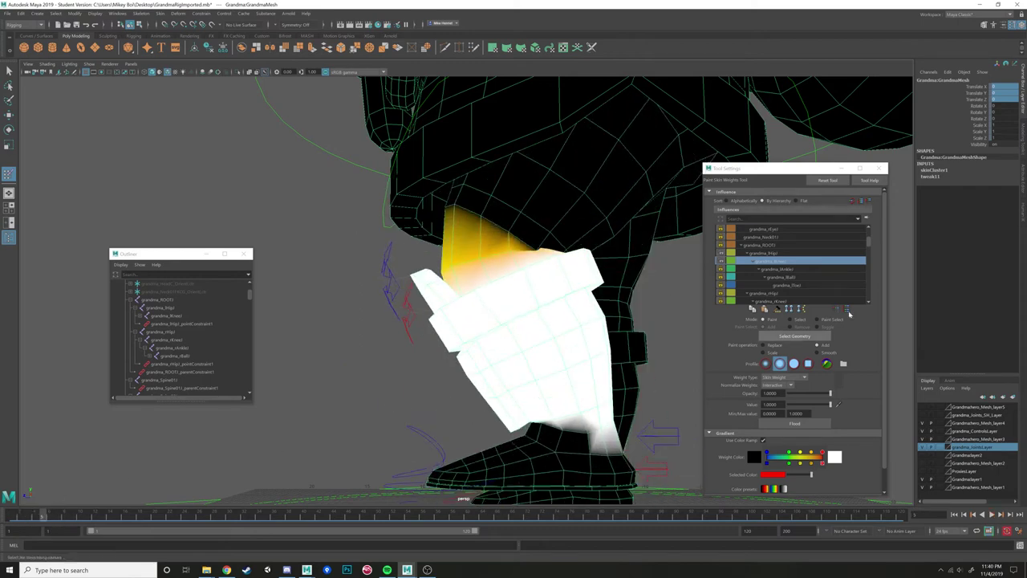
Smooth the grandma_lKnee weights across the front and side of the thigh just above the left knee guard at frame 5.
left_click(768, 254)
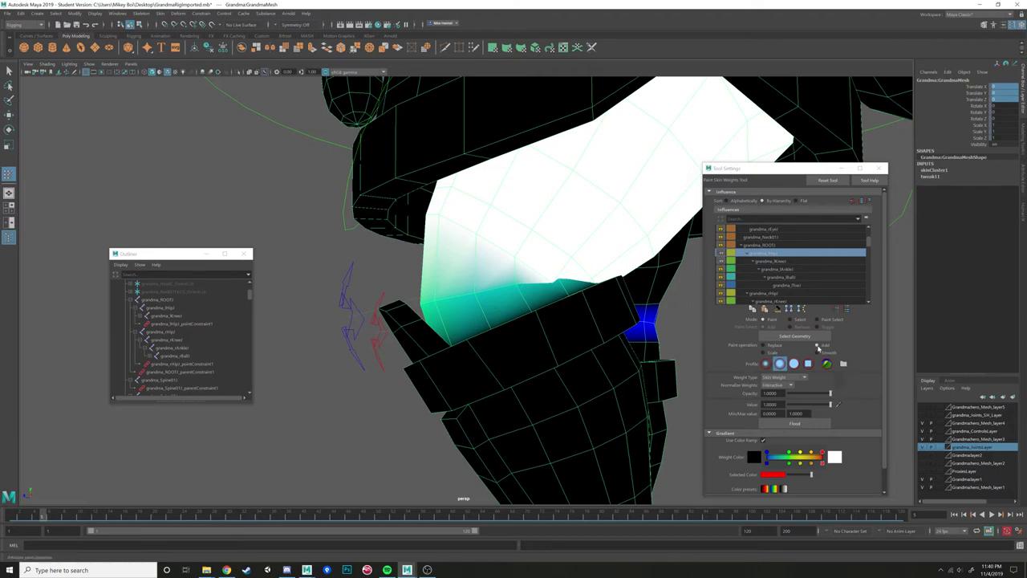
left_click(825, 354)
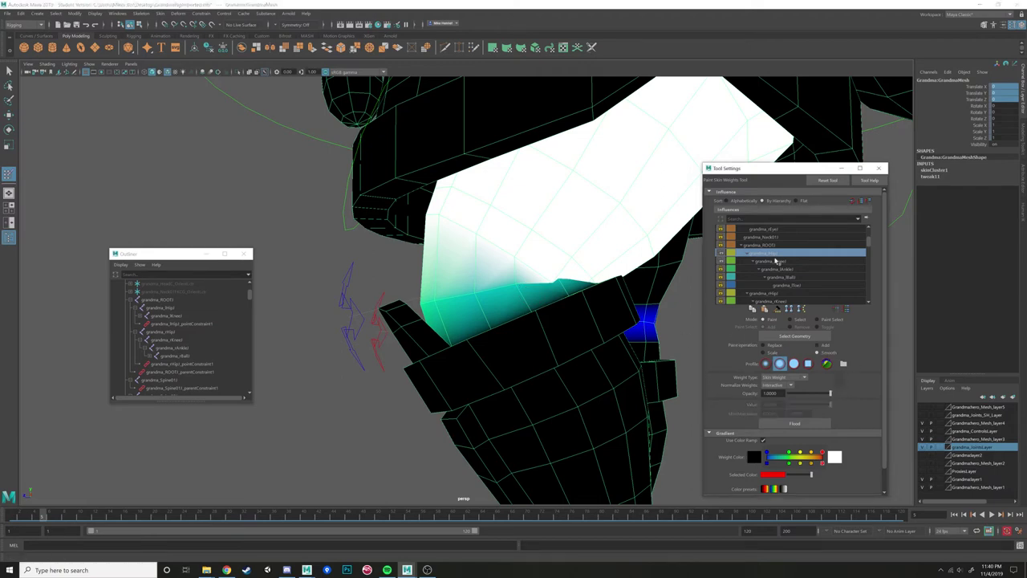
scroll(736, 278, "down", 1)
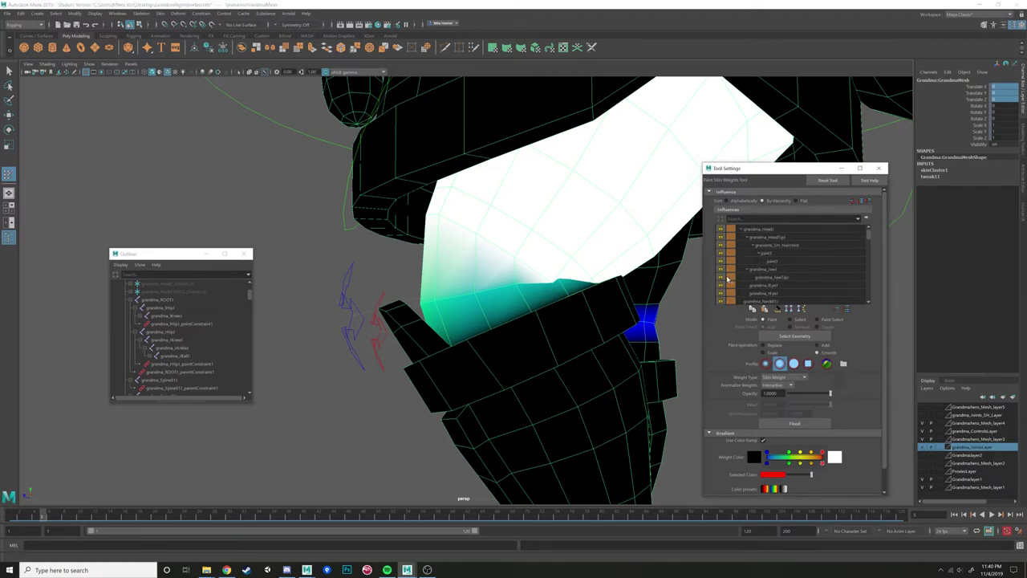
mouse_move(523, 289)
left_mouse_down("alt")
mouse_move(529, 294)
mouse_move(459, 313)
mouse_move(457, 303)
mouse_move(472, 308)
left_mouse_up("alt")
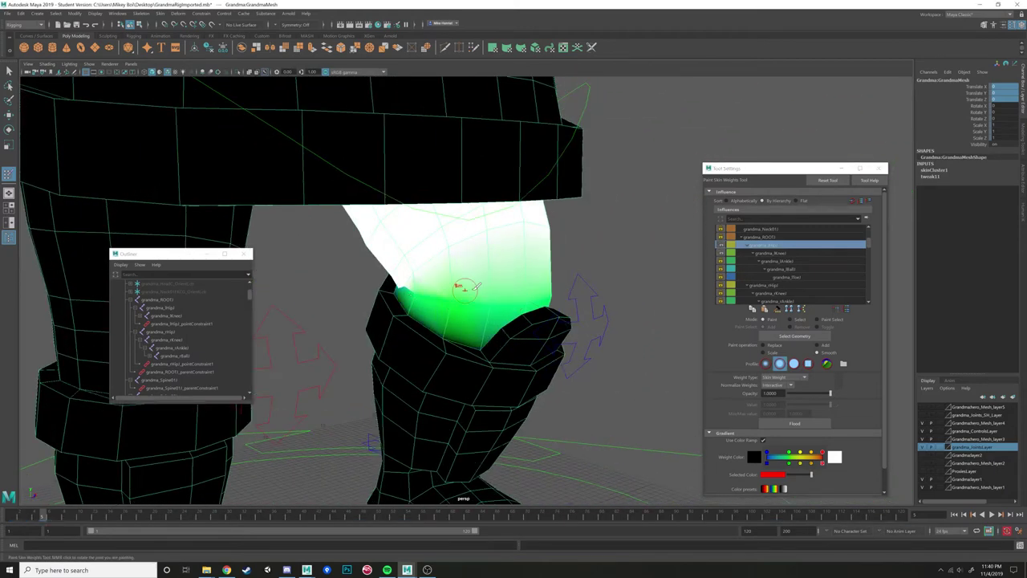
left_click(771, 252)
mouse_move(473, 248)
left_mouse_down()
mouse_move(433, 264)
mouse_move(547, 223)
mouse_move(549, 233)
left_mouse_up()
mouse_move(548, 232)
left_mouse_down("alt")
mouse_move(446, 248)
mouse_move(527, 284)
mouse_move(575, 267)
mouse_move(634, 266)
left_mouse_up("alt")
left_click_drag(461, 272, 403, 279)
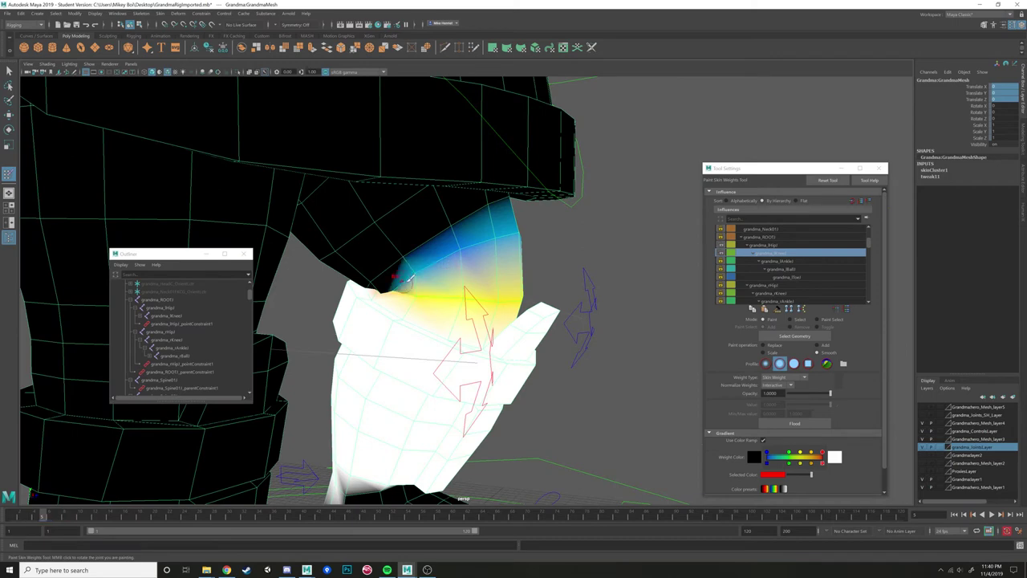
Return to frame 1 and reopen the Paint Skin Weights tool on the grandma mesh.
left_click(9, 517)
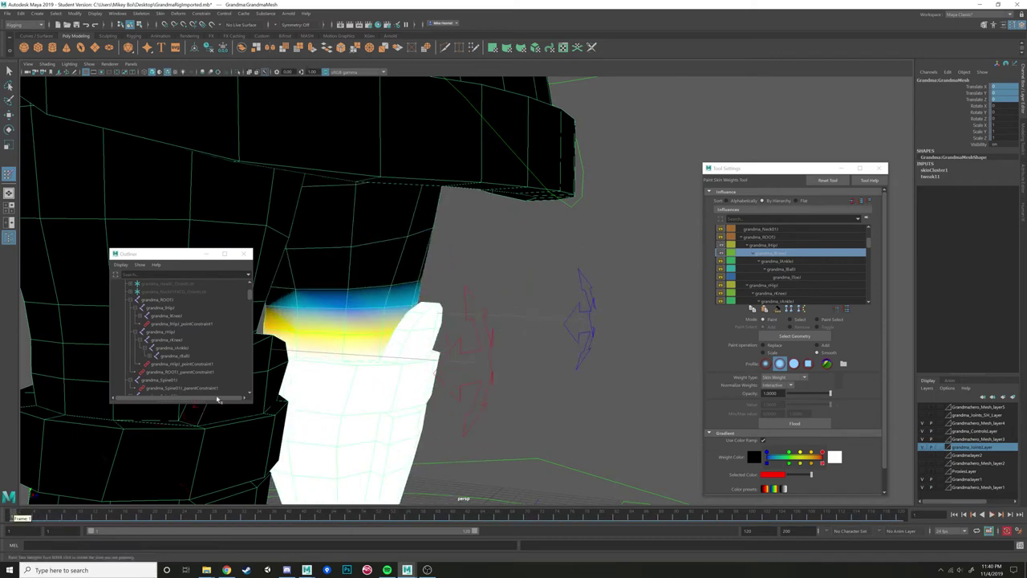
left_click(189, 389)
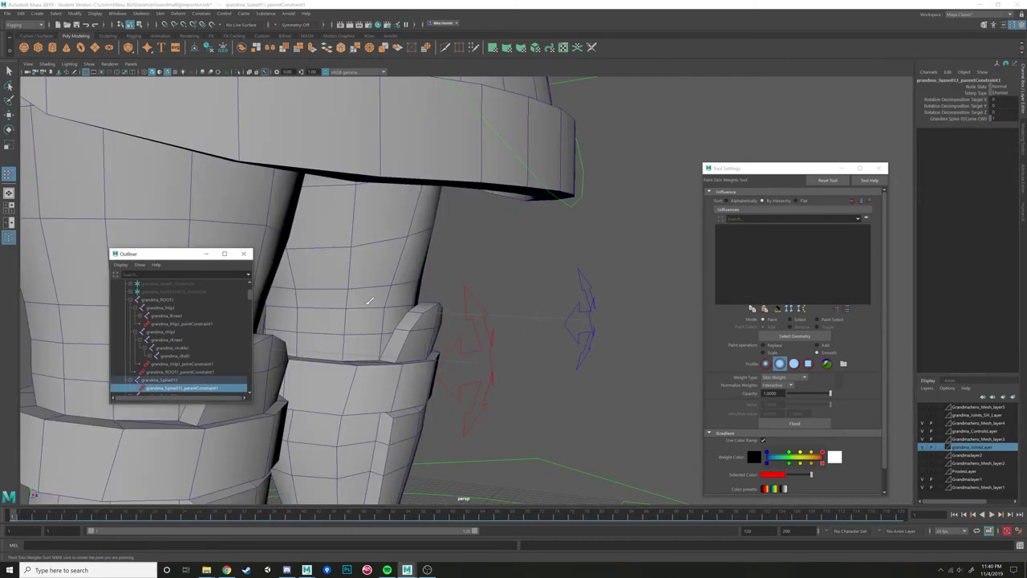
key("w")
left_click(365, 291)
right_click_drag(366, 289, 332, 279)
Smooth the grandma_lKnee weights all around the thigh band above the left knee guard at frame 1.
mouse_move(347, 325)
left_mouse_down("alt")
mouse_move(384, 334)
mouse_move(539, 329)
left_mouse_up("alt")
left_click_drag(509, 321, 500, 316, "alt")
mouse_move(502, 302)
left_mouse_down()
mouse_move(340, 298)
mouse_move(413, 299)
left_mouse_up()
left_click_drag(533, 292, 354, 285)
left_click_drag(355, 285, 489, 283, "alt")
mouse_move(584, 284)
left_mouse_down()
mouse_move(422, 281)
mouse_move(592, 277)
left_mouse_up()
left_click_drag(521, 276, 343, 277)
mouse_move(472, 289)
left_mouse_down()
mouse_move(360, 293)
mouse_move(471, 293)
mouse_move(338, 327)
mouse_move(470, 321)
mouse_move(485, 350)
left_mouse_up()
Examine the grandma_lHip weights around the left thigh at frame 1 and with the leg raised at frame 8.
scroll(758, 295, "down", 2)
left_click(773, 263)
mouse_move(558, 310)
left_mouse_down("alt")
mouse_move(554, 298)
mouse_move(543, 340)
mouse_move(530, 329)
mouse_move(543, 318)
mouse_move(487, 303)
mouse_move(432, 308)
left_mouse_up("alt")
left_click_drag(612, 295, 386, 319, "alt")
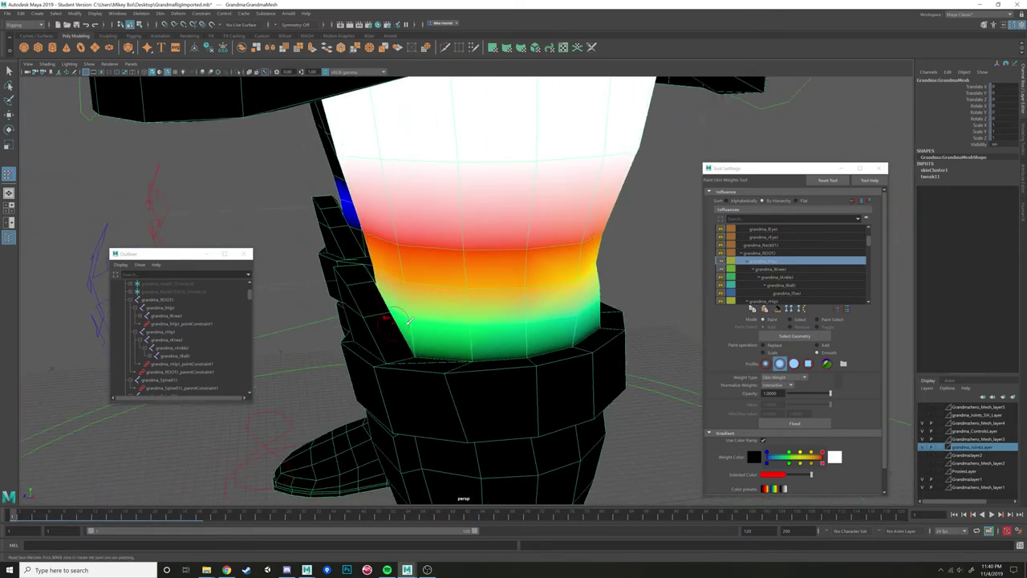
left_click_drag(647, 305, 516, 316, "alt")
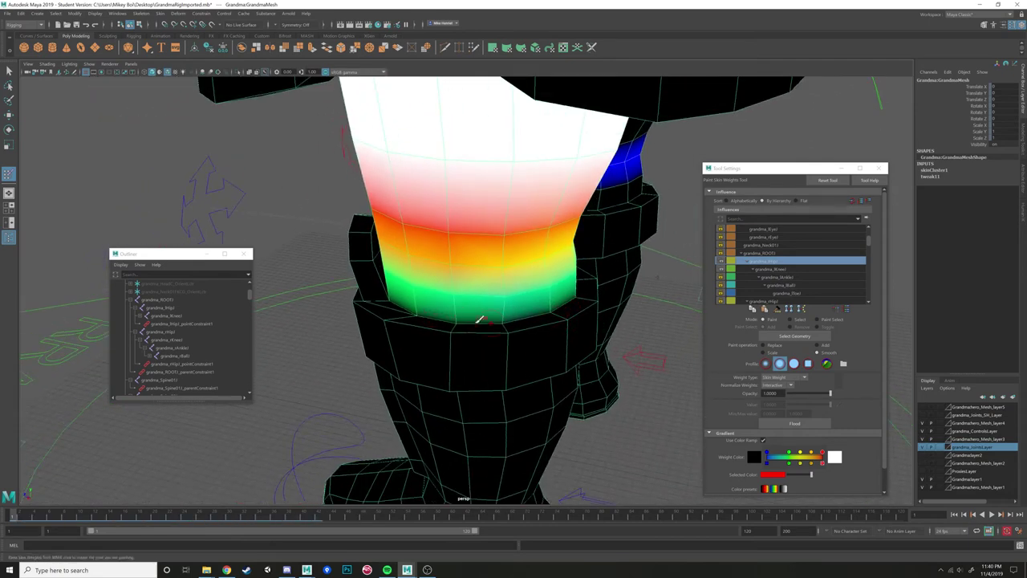
left_click_drag(36, 513, 60, 510)
mouse_move(433, 305)
left_mouse_down("alt")
mouse_move(451, 305)
mouse_move(465, 328)
mouse_move(488, 324)
left_mouse_up("alt")
middle_click_drag(489, 325, 517, 350, "alt")
left_click_drag(518, 350, 490, 358, "alt")
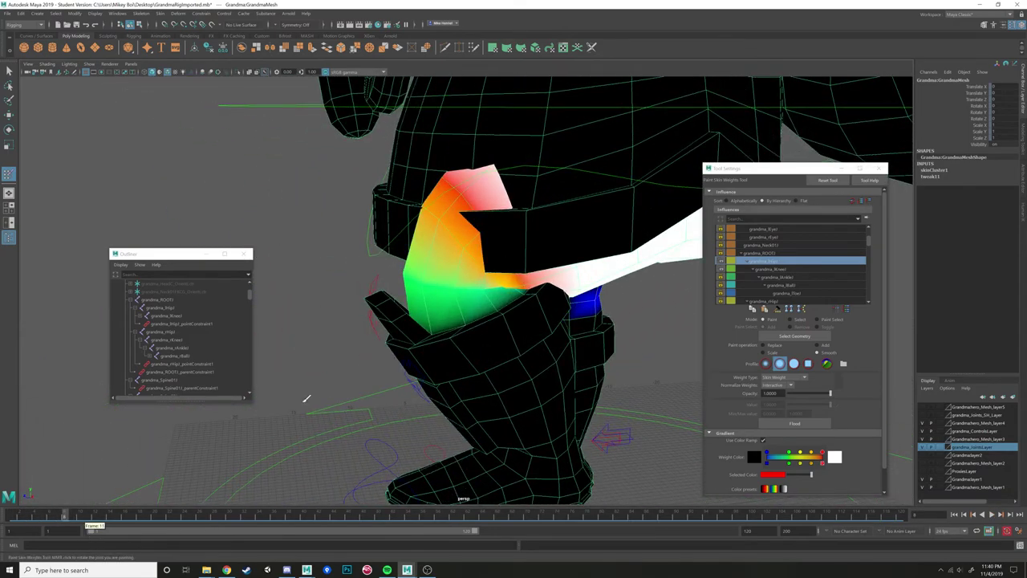
left_click_drag(454, 254, 499, 255, "alt")
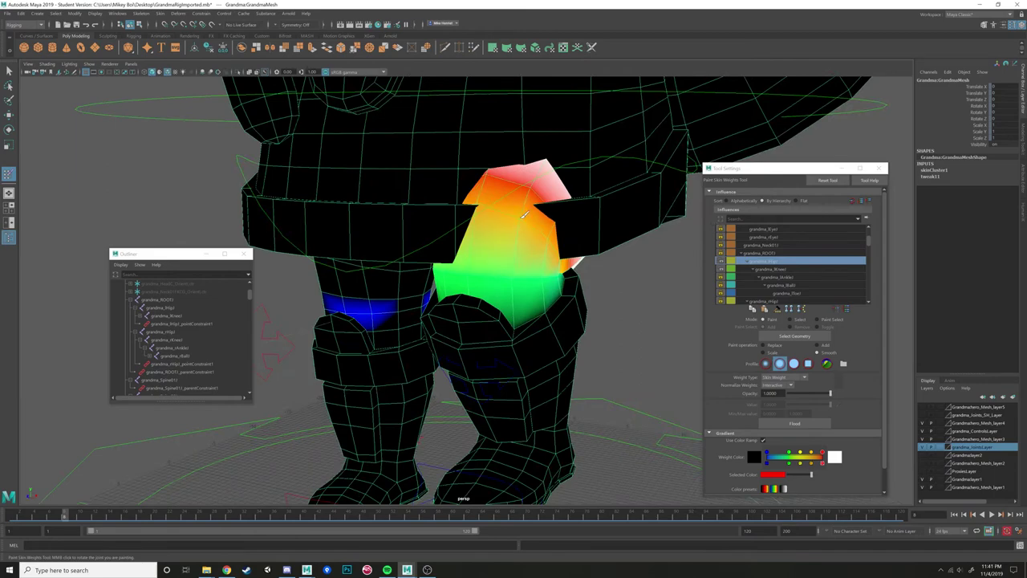
mouse_move(523, 239)
left_mouse_down("alt")
mouse_move(554, 202)
mouse_move(417, 241)
mouse_move(357, 232)
left_mouse_up("alt")
Scrub to frame 13 and examine the underside of the skirt around the raised left leg.
mouse_move(66, 516)
left_mouse_down()
mouse_move(13, 516)
mouse_move(80, 512)
mouse_move(93, 505)
mouse_move(59, 500)
mouse_move(104, 486)
left_mouse_up()
left_click_drag(436, 389, 473, 401, "alt")
middle_click_drag(473, 401, 405, 392, "alt")
right_click_drag(406, 391, 442, 390, "alt")
mouse_move(442, 390)
left_mouse_down("alt")
mouse_move(444, 365)
mouse_move(426, 377)
mouse_move(438, 371)
left_mouse_up("alt")
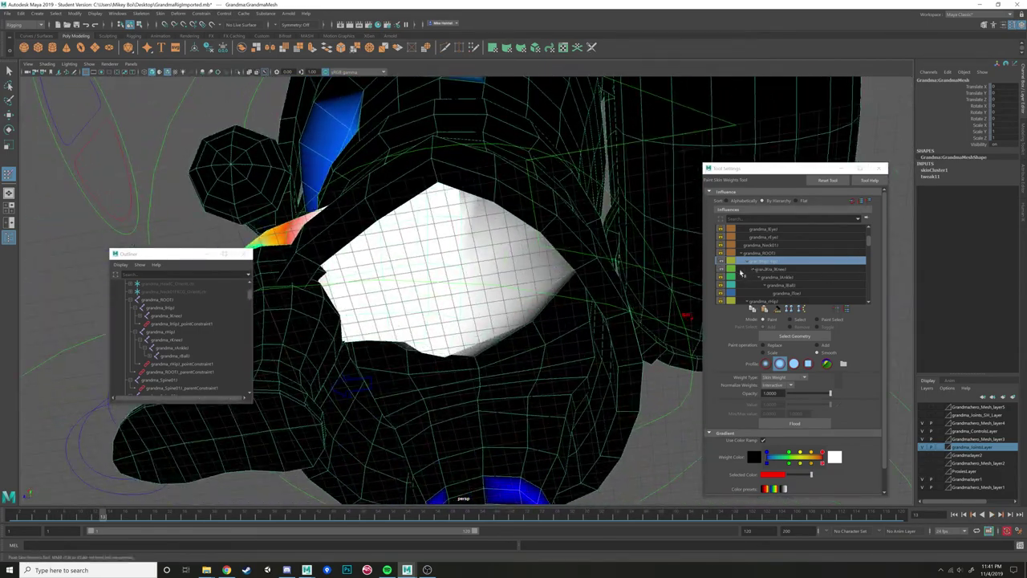
Unlock the grandma_ROOT influence and compare its weights with grandma_lHip under the skirt.
left_click(769, 254)
left_click_drag(523, 318, 531, 315, "alt")
left_click(721, 253)
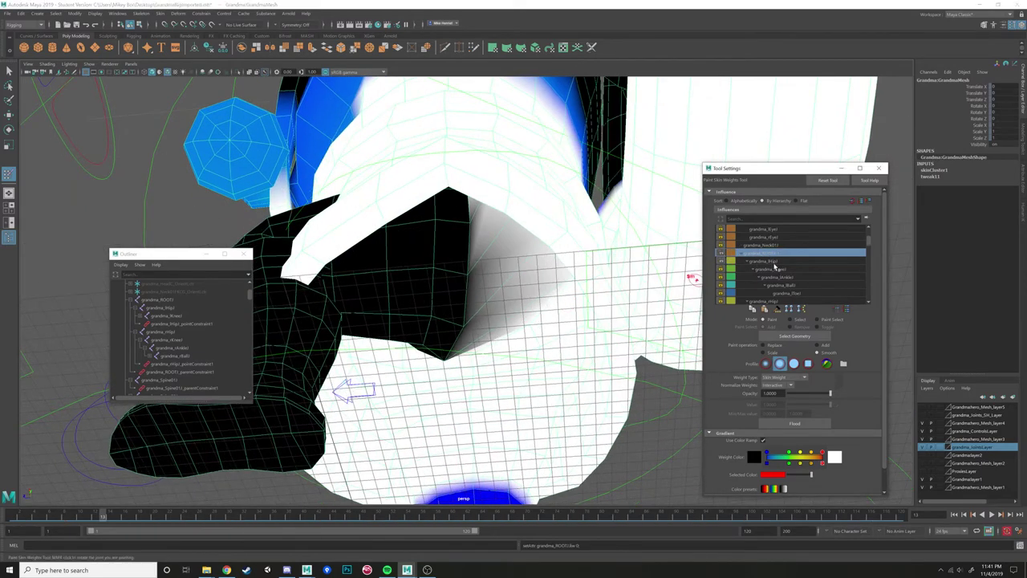
left_click(772, 263)
mouse_move(564, 296)
left_mouse_down("alt")
mouse_move(532, 294)
mouse_move(586, 299)
left_mouse_up("alt")
left_click(737, 254)
Examine the grandma_ROOT weights on the skirt around the raised left leg from several angles, and return to frame 1.
mouse_move(694, 263)
left_mouse_down("alt")
mouse_move(544, 275)
mouse_move(451, 311)
mouse_move(442, 229)
left_mouse_up("alt")
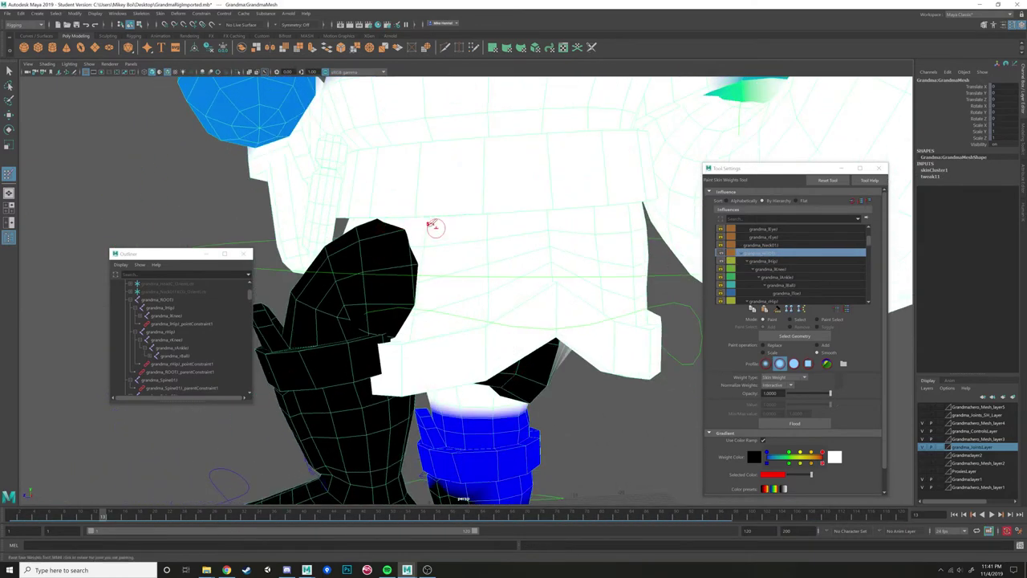
left_click_drag(436, 268, 431, 355, "alt")
left_click_drag(366, 183, 312, 220, "alt")
left_click_drag(415, 324, 197, 465, "alt")
left_click_drag(327, 366, 369, 324, "alt")
scroll(376, 315, "down", 10)
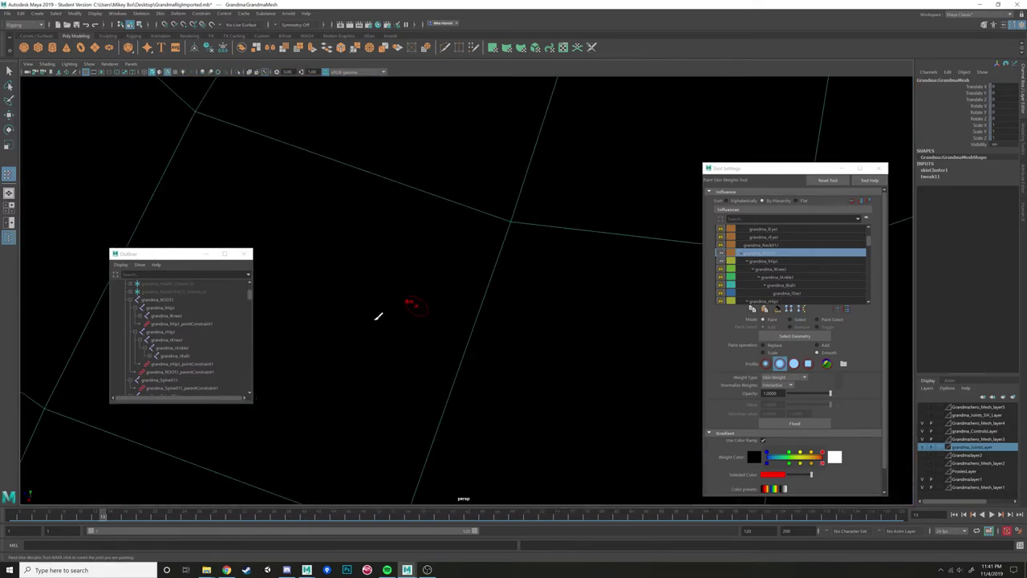
scroll(382, 301, "up", 8)
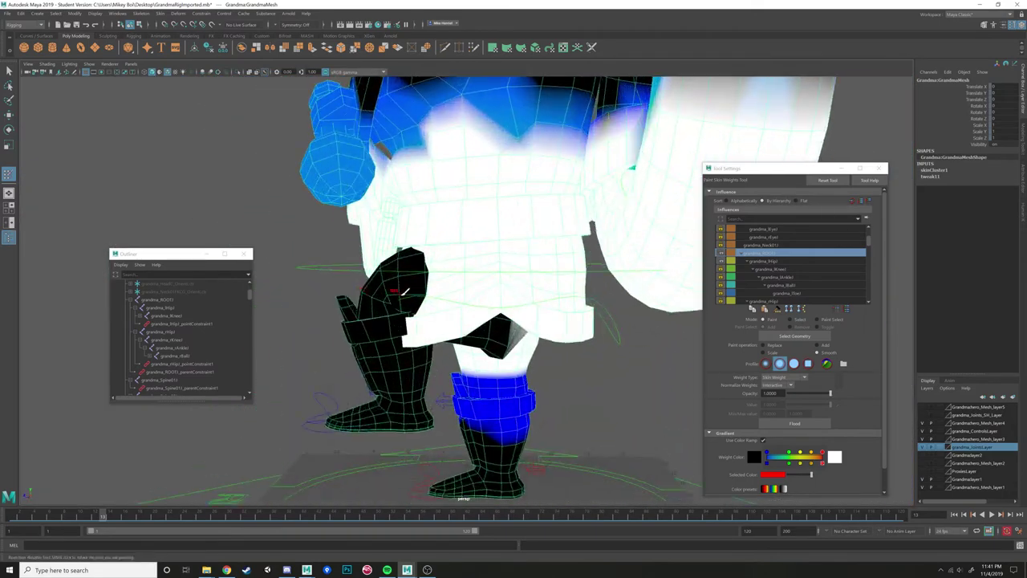
left_click_drag(104, 516, 5, 504)
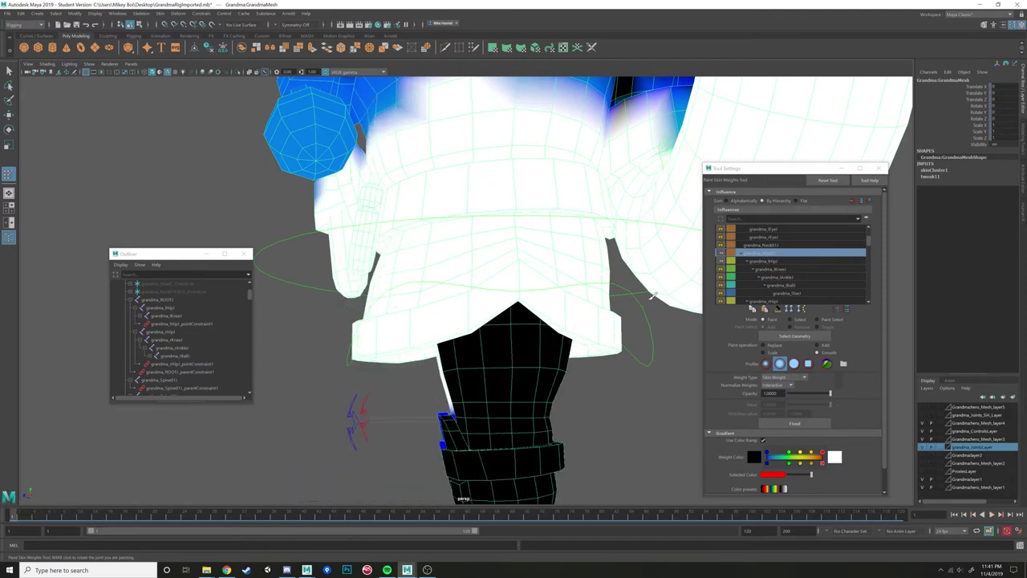
Compare the grandma_ROOT and grandma_lHip weights at the top of the left thigh, leaving grandma_lHip active for adding weight.
scroll(652, 296, "up", 3)
left_click(770, 262)
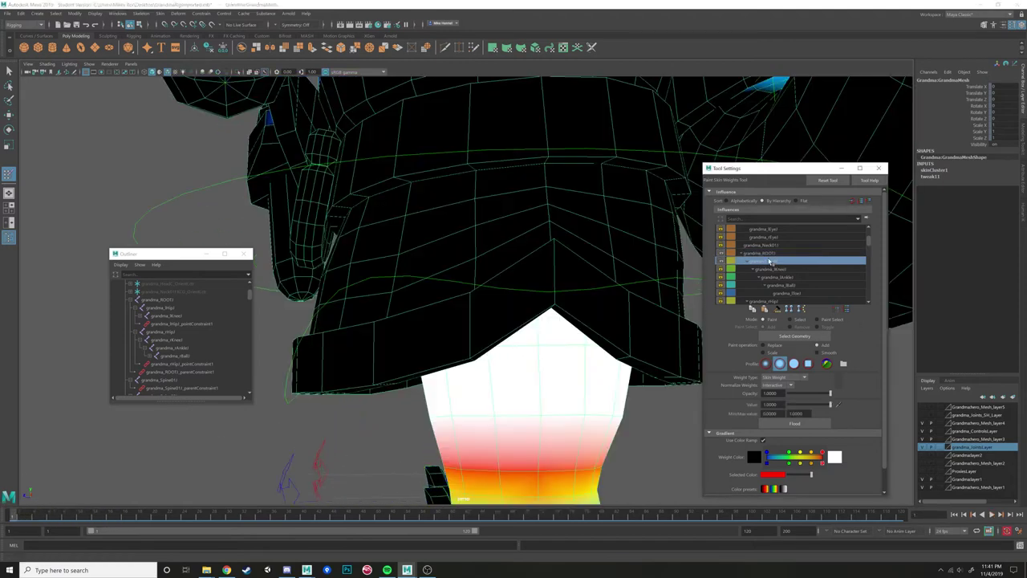
left_click(768, 253)
scroll(529, 353, "up", 2)
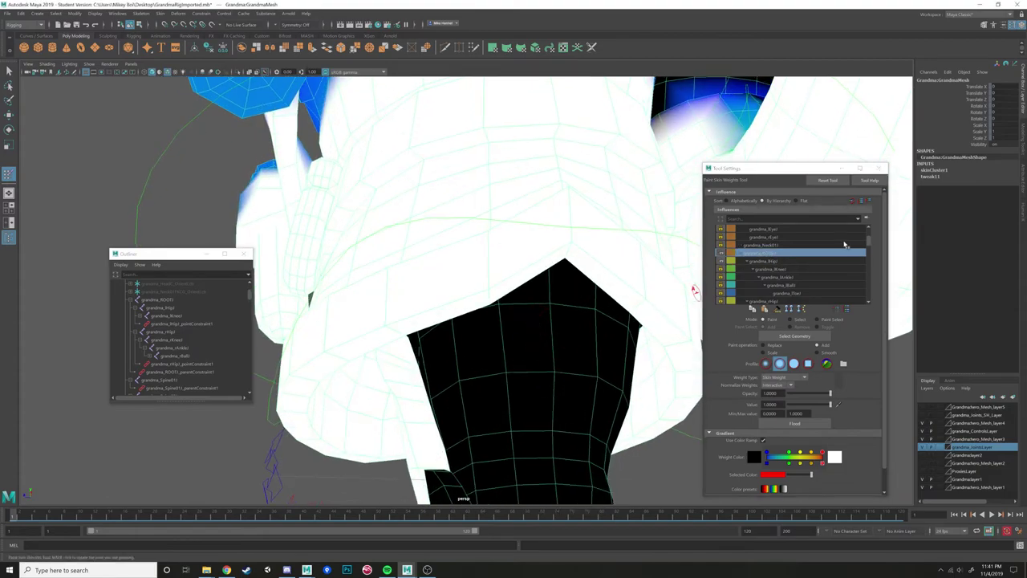
left_click(768, 262)
Try adding grandma_lHip weight at full opacity to the skirt hem above the left thigh.
mouse_move(631, 292)
left_mouse_down("alt")
mouse_move(551, 266)
mouse_move(555, 296)
mouse_move(592, 305)
mouse_move(526, 320)
mouse_move(541, 310)
mouse_move(535, 298)
mouse_move(466, 294)
mouse_move(455, 307)
mouse_move(481, 294)
mouse_move(488, 316)
mouse_move(435, 361)
mouse_move(522, 297)
mouse_move(483, 307)
left_mouse_up("alt")
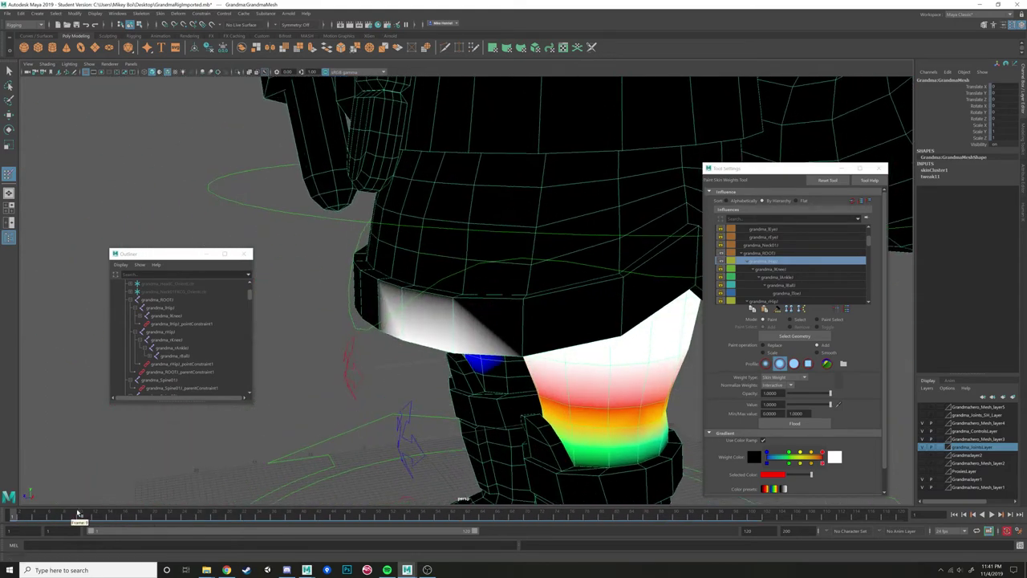
left_click(36, 519)
mouse_move(36, 518)
left_mouse_down()
mouse_move(165, 515)
mouse_move(32, 518)
left_mouse_up()
left_click_drag(487, 332, 532, 307)
key("ctrl+z")
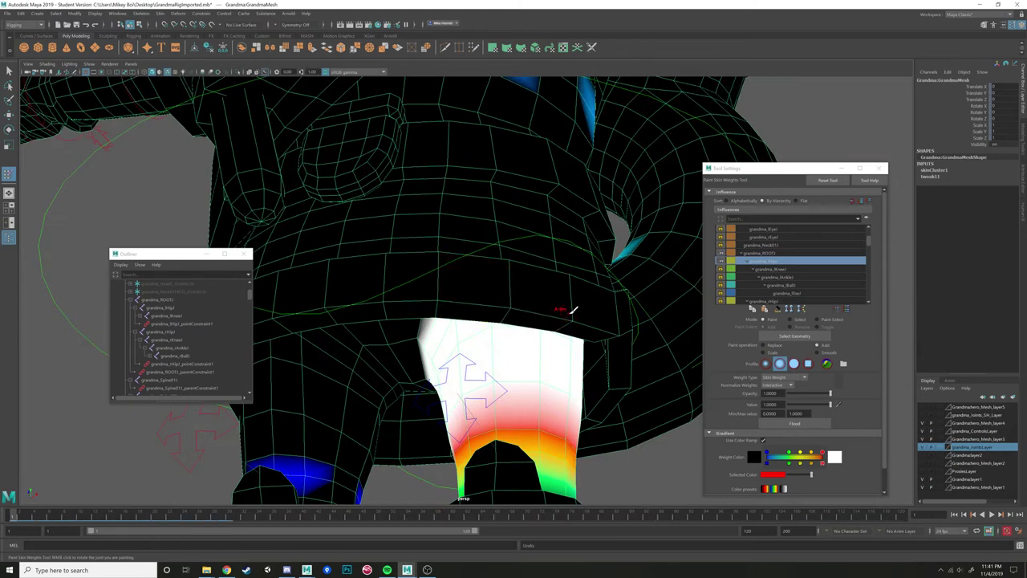
Lower the brush opacity to about 0.17 and add light grandma_lHip weight along the skirt hem above the left thigh.
left_click_drag(831, 393, 804, 393)
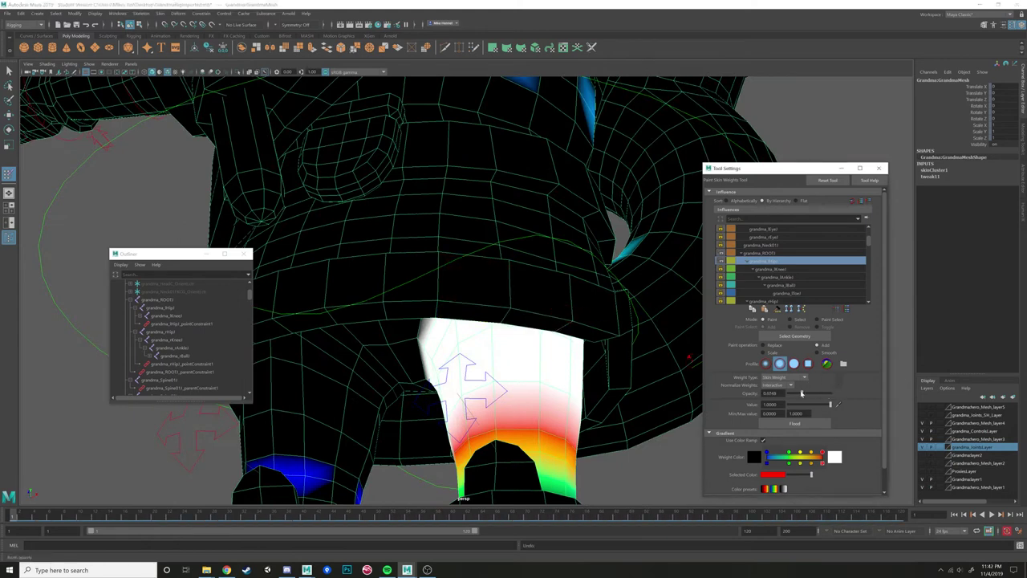
left_click_drag(589, 377, 573, 332, "alt")
mouse_move(495, 287)
left_mouse_down()
mouse_move(507, 292)
mouse_move(438, 300)
mouse_move(467, 303)
left_mouse_up()
left_click_drag(575, 308, 555, 324)
mouse_move(494, 354)
left_mouse_down("alt")
mouse_move(472, 370)
mouse_move(480, 360)
left_mouse_up("alt")
Go to frame 5 and add light grandma_lHip weight across the front of the skirt, from the hem up past the trim band.
left_click_drag(14, 516, 42, 514)
left_click_drag(370, 370, 406, 363, "alt")
scroll(410, 337, "up", 3)
mouse_move(418, 291)
left_mouse_down()
mouse_move(500, 294)
mouse_move(571, 273)
left_mouse_up()
mouse_move(441, 276)
left_mouse_down()
mouse_move(420, 284)
mouse_move(464, 288)
left_mouse_up()
mouse_move(573, 289)
left_mouse_down()
mouse_move(542, 305)
mouse_move(442, 304)
mouse_move(434, 299)
mouse_move(518, 298)
mouse_move(452, 268)
mouse_move(579, 251)
mouse_move(529, 257)
mouse_move(550, 210)
mouse_move(418, 210)
left_mouse_up()
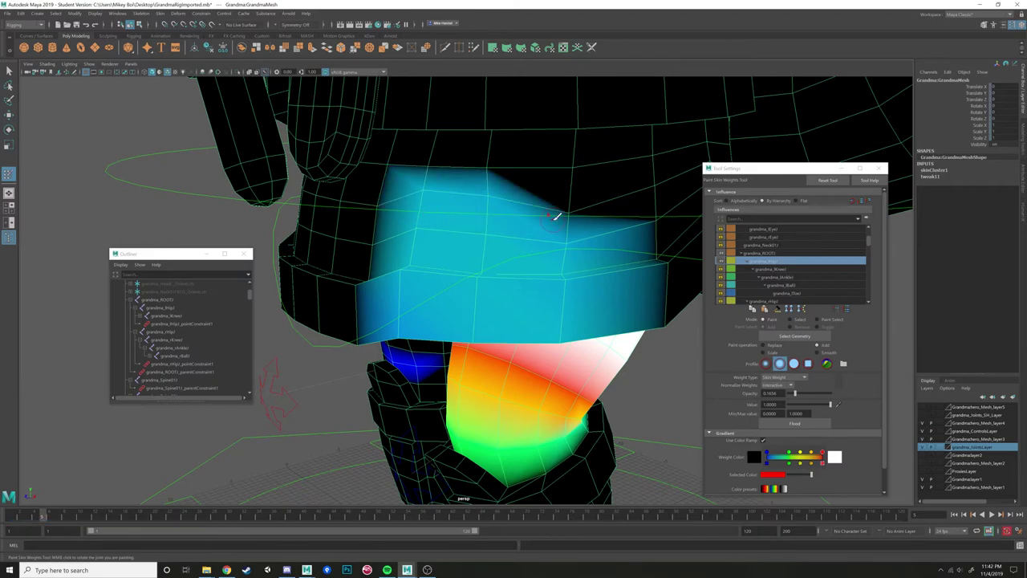
left_click_drag(582, 215, 579, 214)
left_click_drag(578, 170, 432, 171)
Build up more grandma_lHip weight along the lower skirt edge directly above the left thigh.
mouse_move(523, 200)
left_mouse_down("alt")
mouse_move(505, 268)
mouse_move(531, 195)
left_mouse_up("alt")
mouse_move(440, 278)
left_mouse_down()
mouse_move(461, 264)
mouse_move(528, 278)
left_mouse_up()
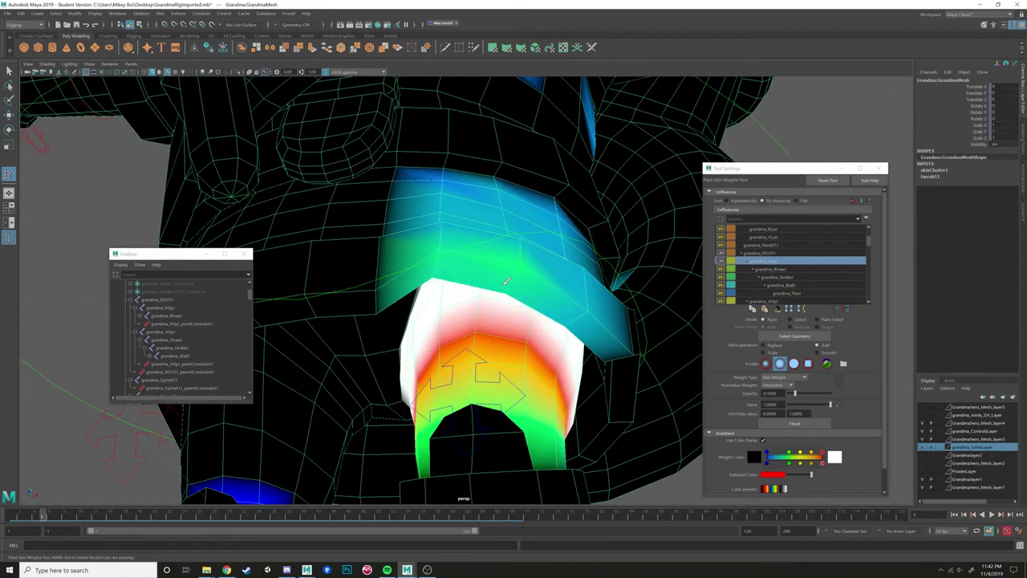
left_click_drag(570, 316, 581, 306)
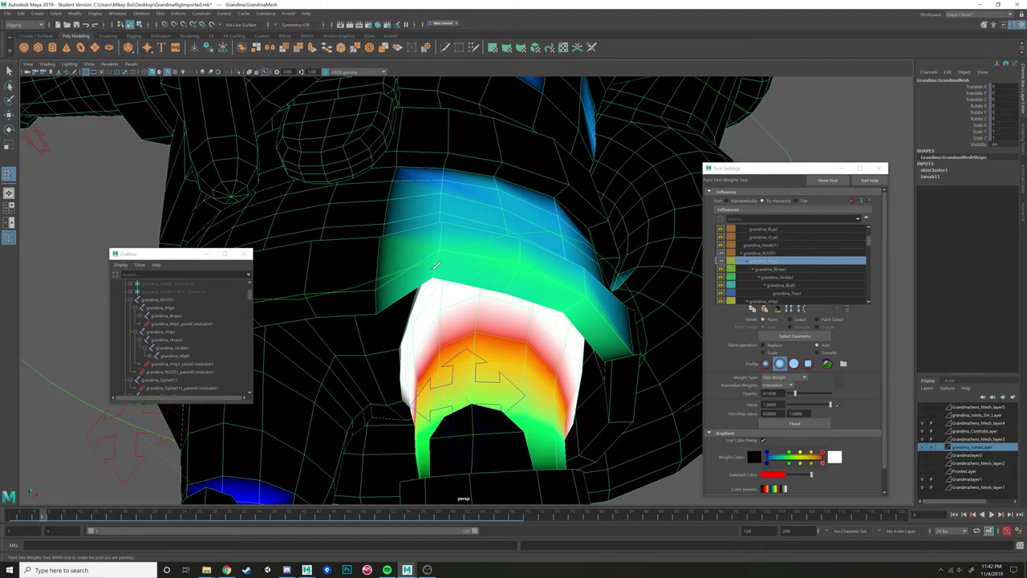
mouse_move(425, 275)
left_mouse_down("alt")
mouse_move(470, 268)
mouse_move(444, 288)
mouse_move(497, 316)
mouse_move(566, 260)
mouse_move(563, 242)
mouse_move(593, 211)
mouse_move(588, 274)
left_mouse_up("alt")
Add dabs of grandma_lHip weight up the side of the skirt area above the left thigh.
left_click(564, 228)
left_click(595, 253)
left_click(595, 238)
left_click(596, 219)
left_click(594, 192)
mouse_move(594, 192)
left_mouse_down("alt")
mouse_move(608, 220)
mouse_move(672, 281)
mouse_move(578, 305)
mouse_move(550, 292)
mouse_move(546, 271)
mouse_move(503, 290)
mouse_move(513, 298)
left_mouse_up("alt")
Scrub to frame 7 to examine how the weighted skirt follows the raised left thigh.
left_click_drag(43, 513, 61, 502)
left_click_drag(451, 284, 486, 279, "alt")
middle_click_drag(486, 278, 470, 307, "alt")
scroll(470, 308, "up", 2)
Try adding more grandma_lHip weight to the skirt front above the raised thigh at the current opacity.
left_click_drag(456, 277, 543, 303)
mouse_move(462, 313)
left_mouse_down()
mouse_move(546, 322)
mouse_move(471, 359)
mouse_move(474, 291)
mouse_move(483, 318)
left_mouse_up()
left_click_drag(464, 282, 470, 286)
key("ctrl+z")
key("ctrl+z")
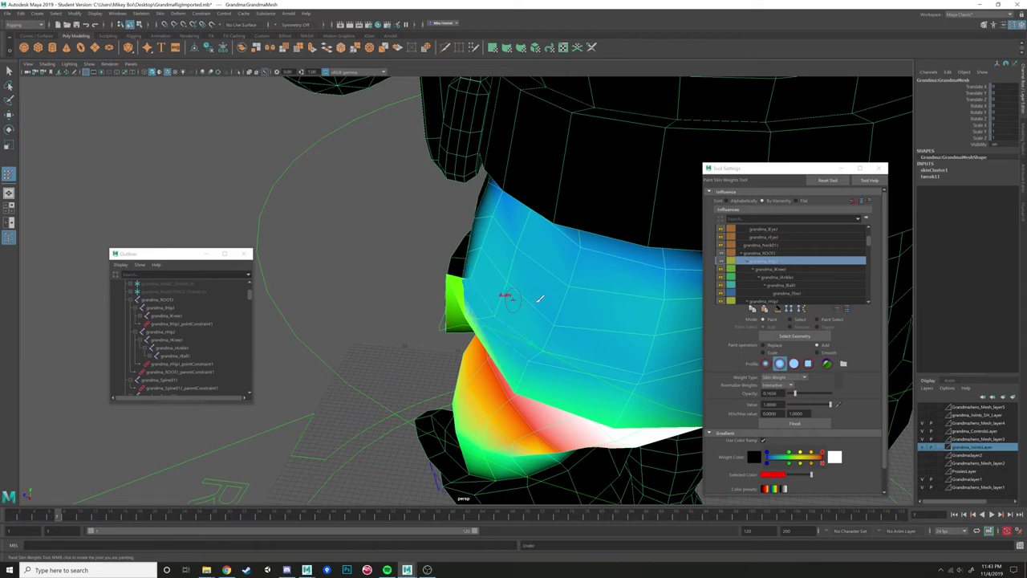
Set the brush opacity to 0.0637 with the softest profile and build up grandma_lHip weight along the lower skirt front.
left_click_drag(535, 298, 553, 283, "alt")
left_click_drag(795, 394, 794, 395)
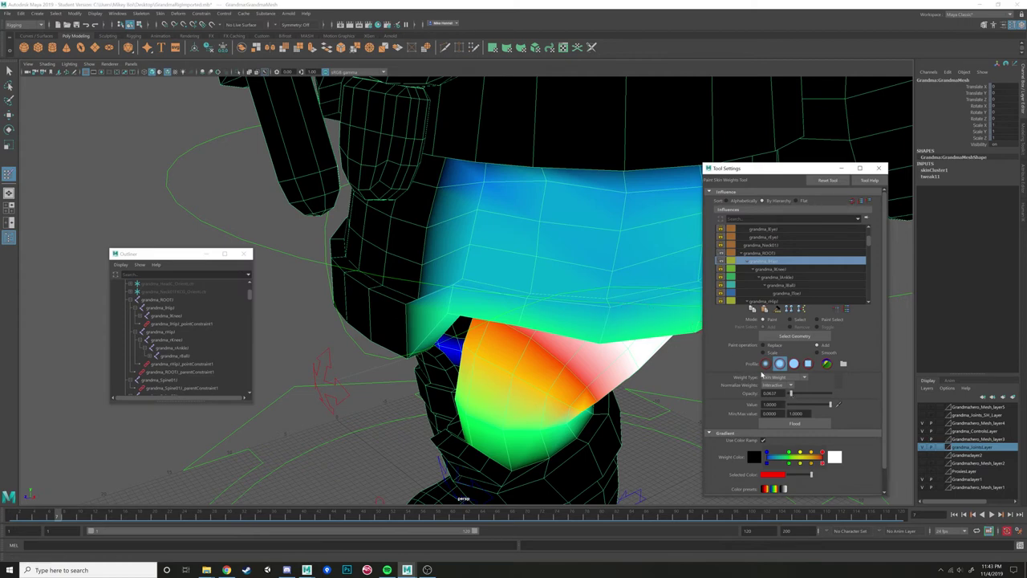
left_click(490, 278)
left_click(465, 279)
left_click_drag(462, 281, 607, 296)
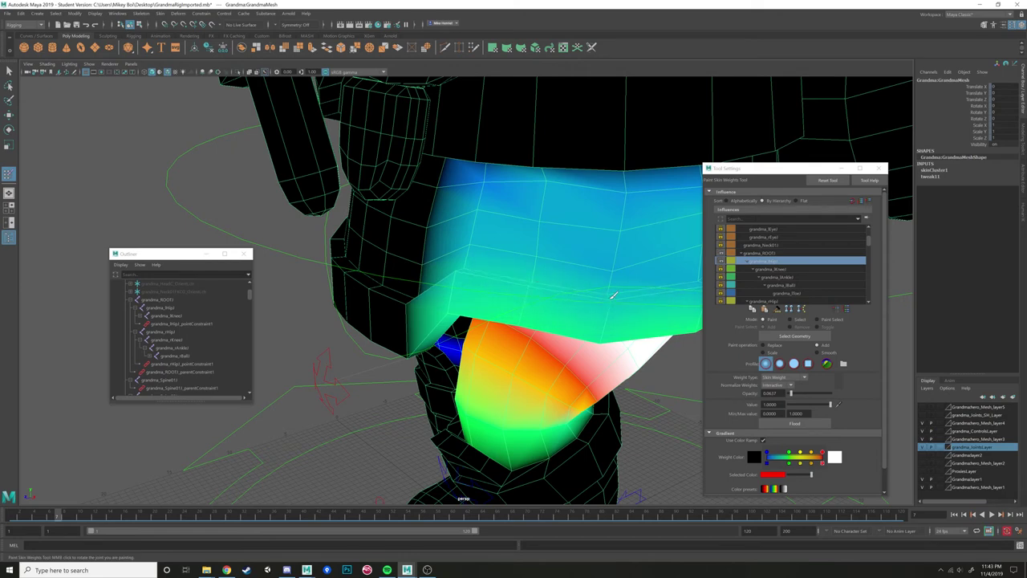
left_click_drag(467, 266, 545, 283)
mouse_move(607, 293)
left_mouse_down()
mouse_move(654, 277)
mouse_move(500, 247)
mouse_move(486, 224)
mouse_move(518, 211)
mouse_move(598, 220)
mouse_move(600, 255)
mouse_move(502, 244)
mouse_move(555, 236)
mouse_move(530, 200)
left_mouse_up()
mouse_move(467, 310)
left_mouse_down()
mouse_move(454, 305)
mouse_move(534, 327)
left_mouse_up()
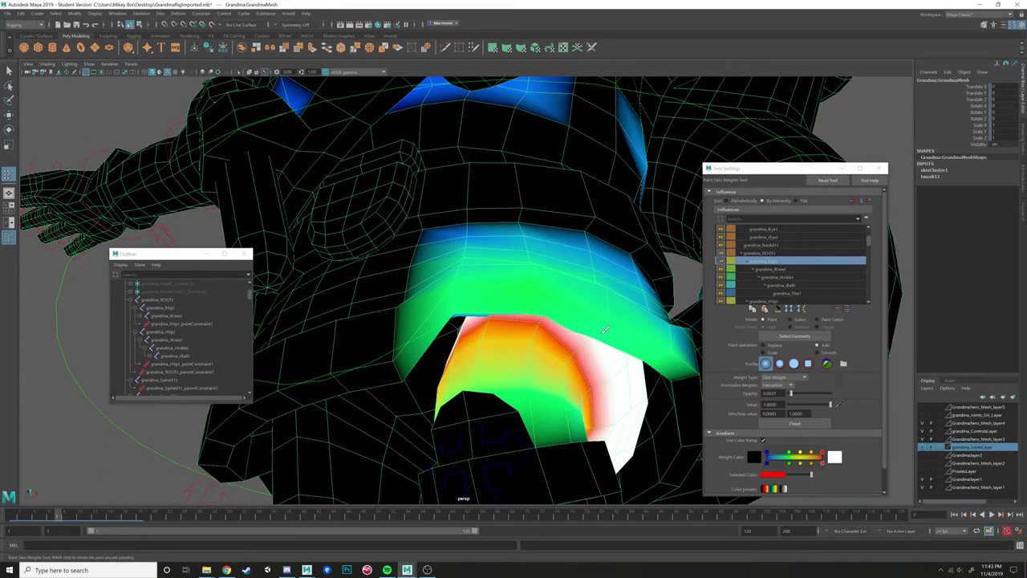
Build up grandma_lHip weight in the skirt's upper front corner and toward its outer side above the left thigh.
mouse_move(604, 321)
left_mouse_down("alt")
mouse_move(607, 298)
mouse_move(613, 321)
left_mouse_up("alt")
left_click(479, 260)
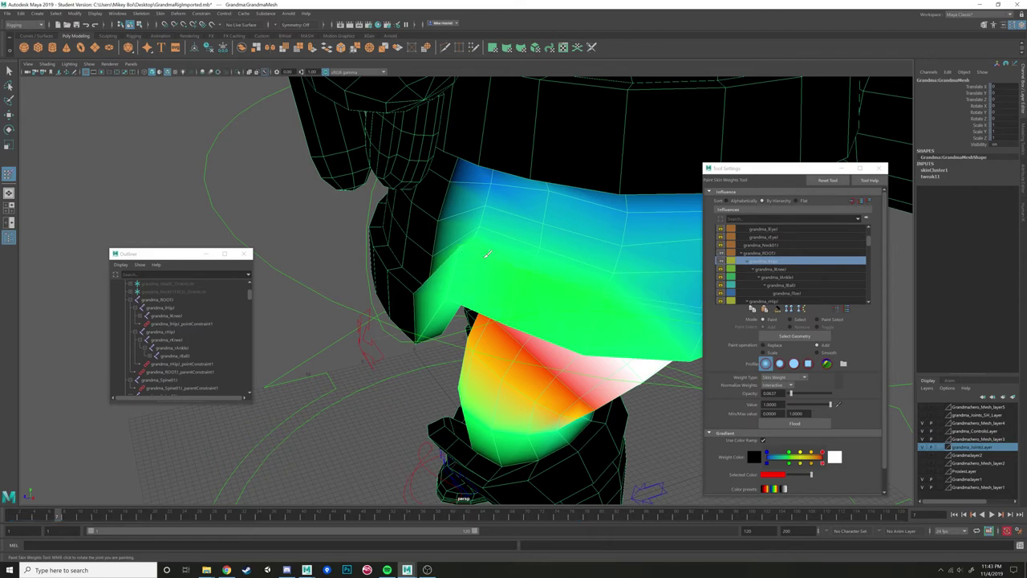
left_click_drag(621, 289, 482, 277, "alt")
mouse_move(545, 299)
left_mouse_down()
mouse_move(641, 273)
mouse_move(566, 313)
mouse_move(563, 286)
mouse_move(584, 286)
mouse_move(584, 326)
mouse_move(616, 285)
mouse_move(486, 286)
mouse_move(523, 255)
left_mouse_up()
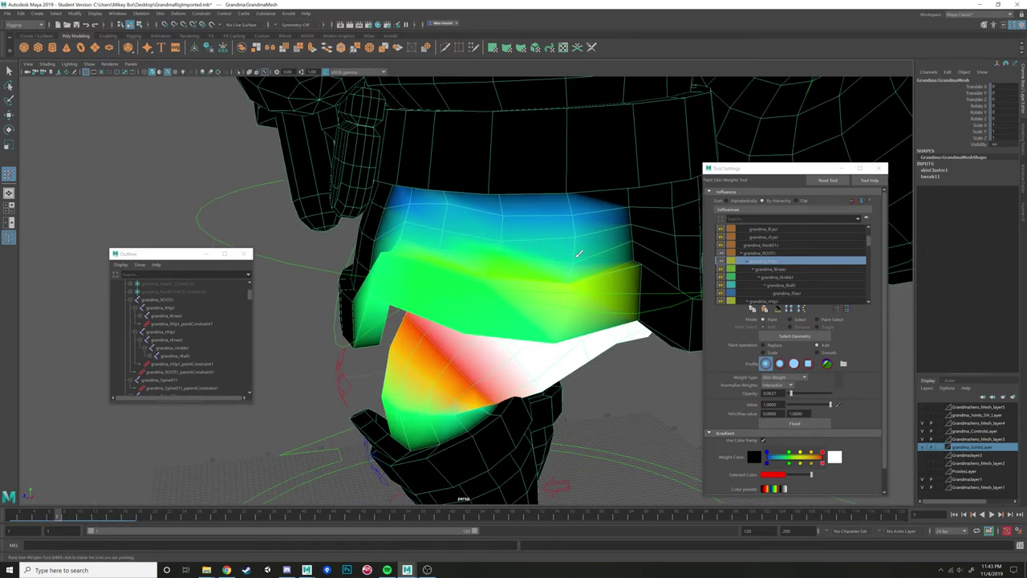
left_click_drag(590, 265, 593, 241, "alt")
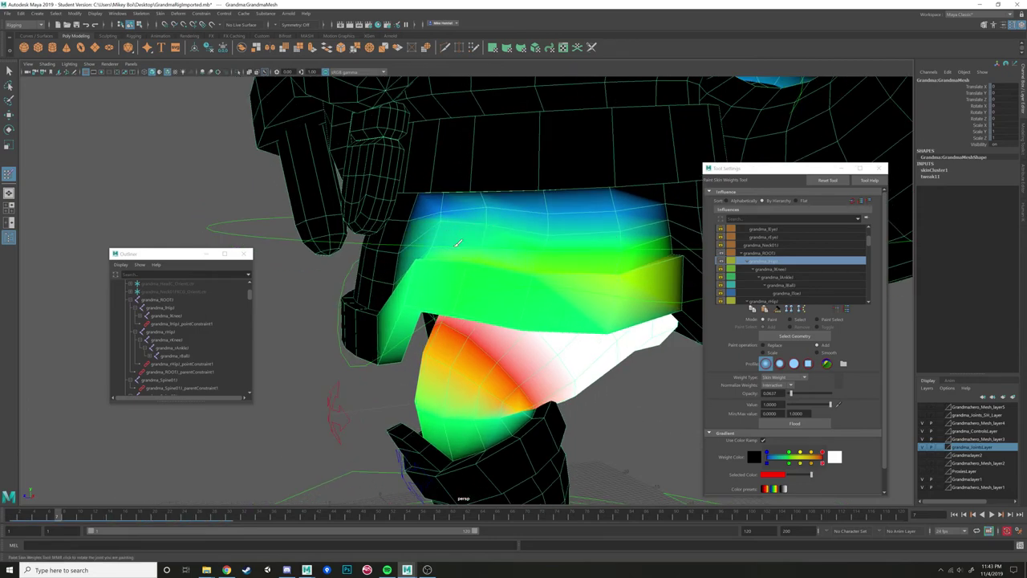
left_click_drag(438, 241, 499, 279, "alt")
mouse_move(459, 320)
left_mouse_down("alt")
mouse_move(471, 277)
mouse_move(508, 274)
mouse_move(484, 252)
mouse_move(542, 277)
left_mouse_up("alt")
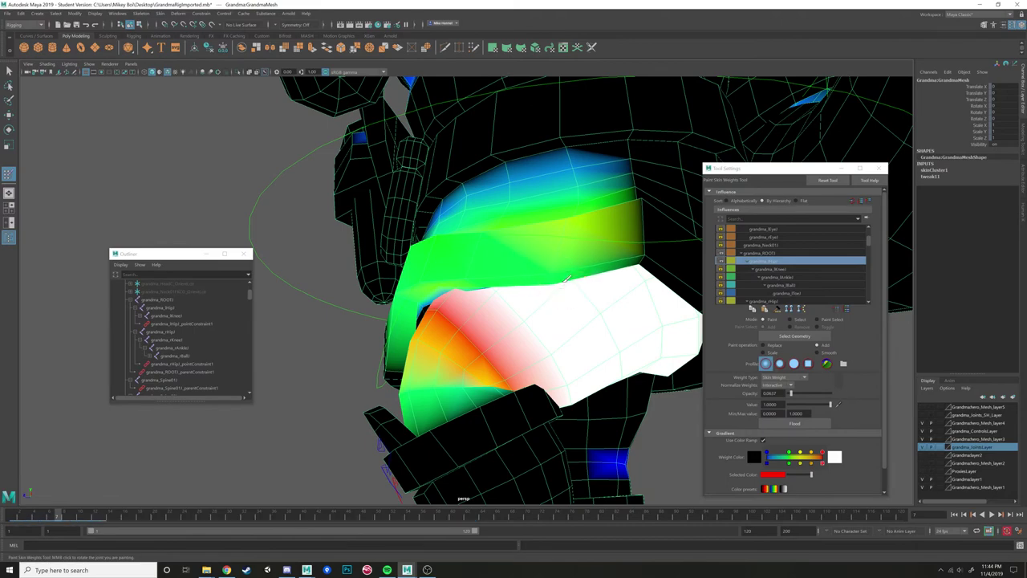
Scrub through the leg raise to frame 18 to examine the skirt and thigh deformation.
scroll(545, 286, "down", 5)
mouse_move(550, 287)
left_mouse_down("alt")
mouse_move(515, 289)
mouse_move(550, 284)
left_mouse_up("alt")
scroll(551, 284, "down", 3)
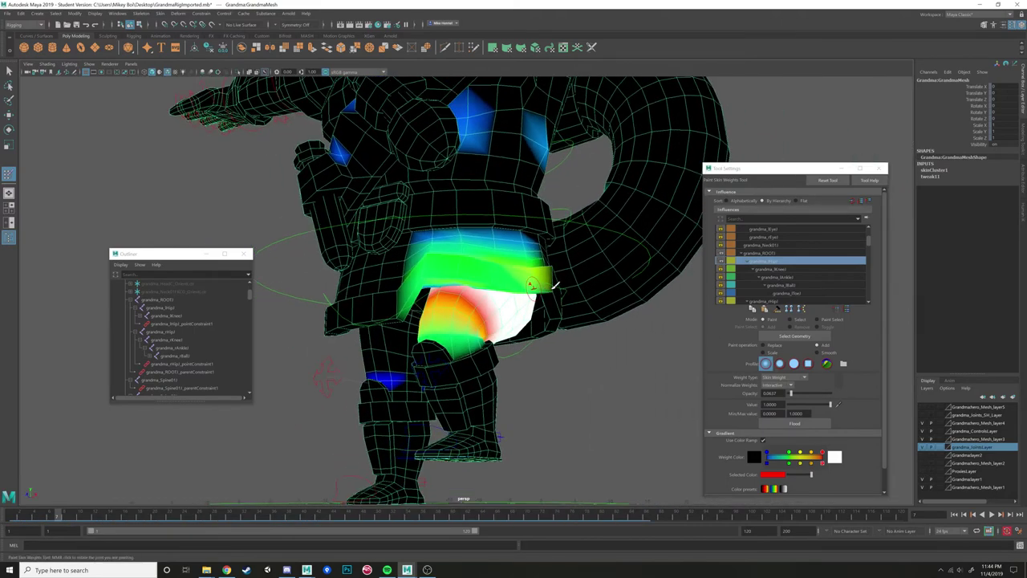
left_click_drag(32, 518, 148, 492)
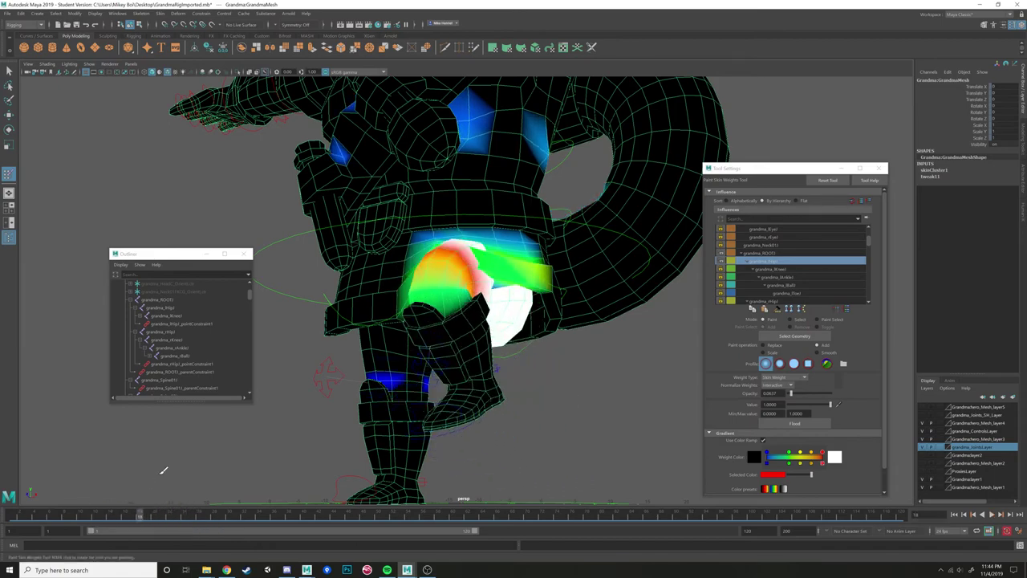
Try adding grandma_ROOT weight to the skirt front above the raised left thigh.
left_click_drag(420, 295, 431, 281, "alt")
right_click_drag(432, 281, 505, 280, "alt")
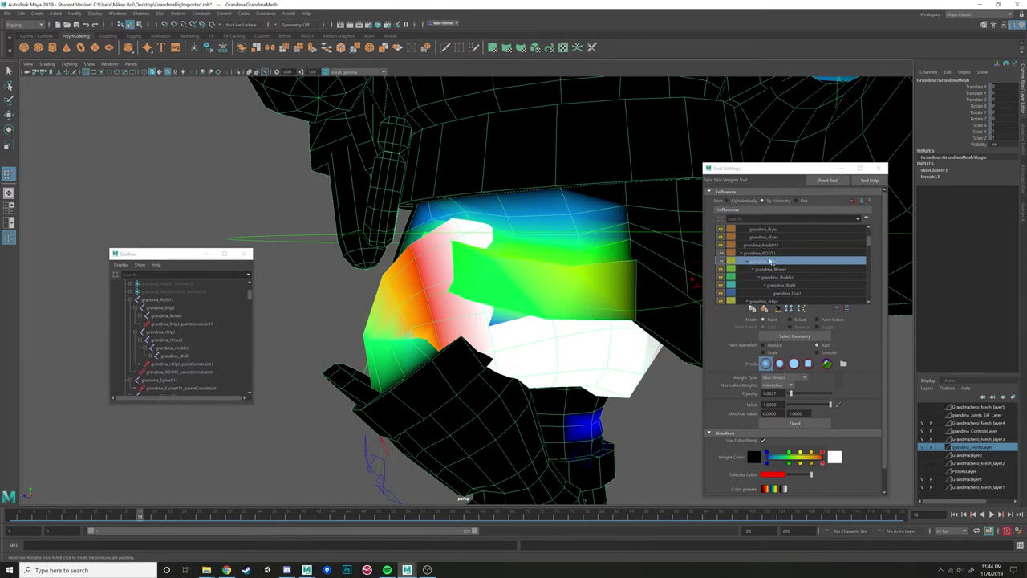
left_click(771, 253)
mouse_move(513, 265)
left_mouse_down("alt")
mouse_move(523, 275)
mouse_move(567, 264)
left_mouse_up("alt")
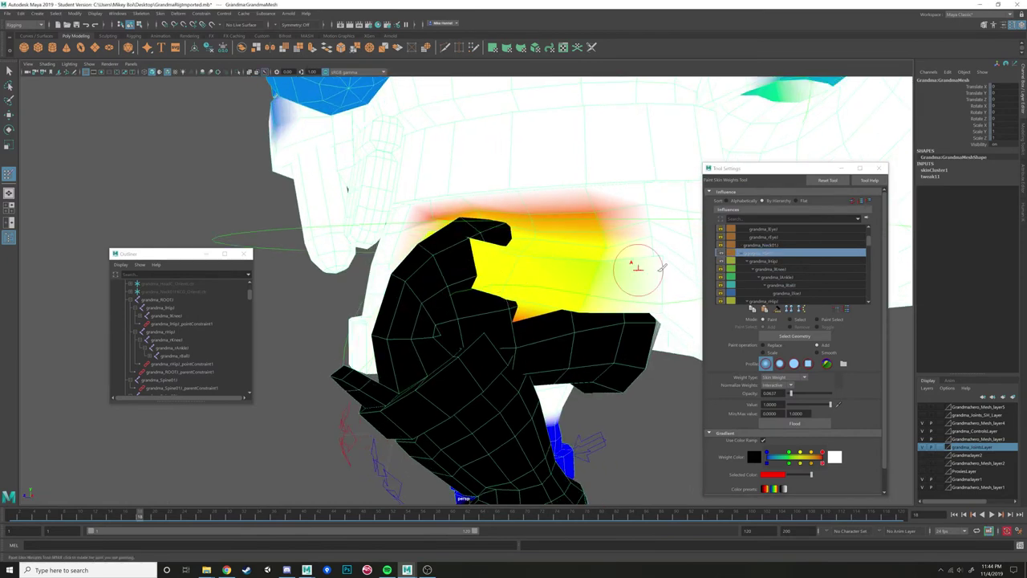
mouse_move(448, 239)
left_mouse_down()
mouse_move(426, 239)
mouse_move(465, 213)
mouse_move(491, 248)
mouse_move(552, 261)
left_mouse_up()
key("ctrl+z")
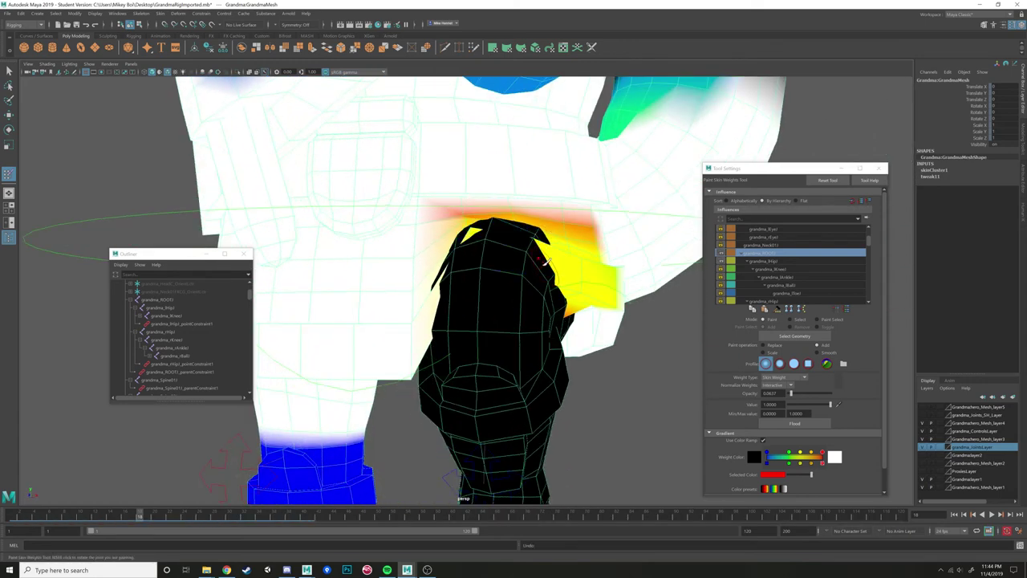
Check the grandma_lHip weights around the raised thigh and add grandma_ROOT weight to the skirt front.
left_click(770, 261)
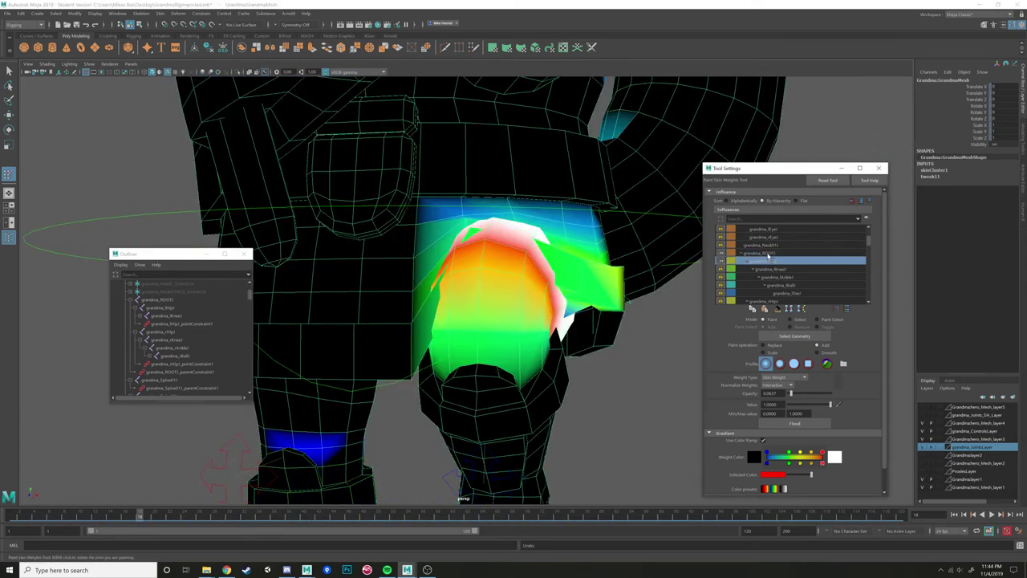
left_click(768, 254)
left_click_drag(572, 272, 504, 254, "alt")
mouse_move(504, 253)
left_mouse_down()
mouse_move(519, 259)
mouse_move(520, 234)
mouse_move(489, 227)
mouse_move(497, 219)
mouse_move(446, 246)
mouse_move(481, 221)
mouse_move(431, 255)
mouse_move(420, 297)
left_mouse_up()
At frame 26, try adding grandma_ROOT weight to the upper left thigh beneath the skirt and undo those strokes.
left_click_drag(120, 518, 199, 514)
scroll(466, 415, "down", 2)
left_click_drag(466, 415, 378, 394, "alt")
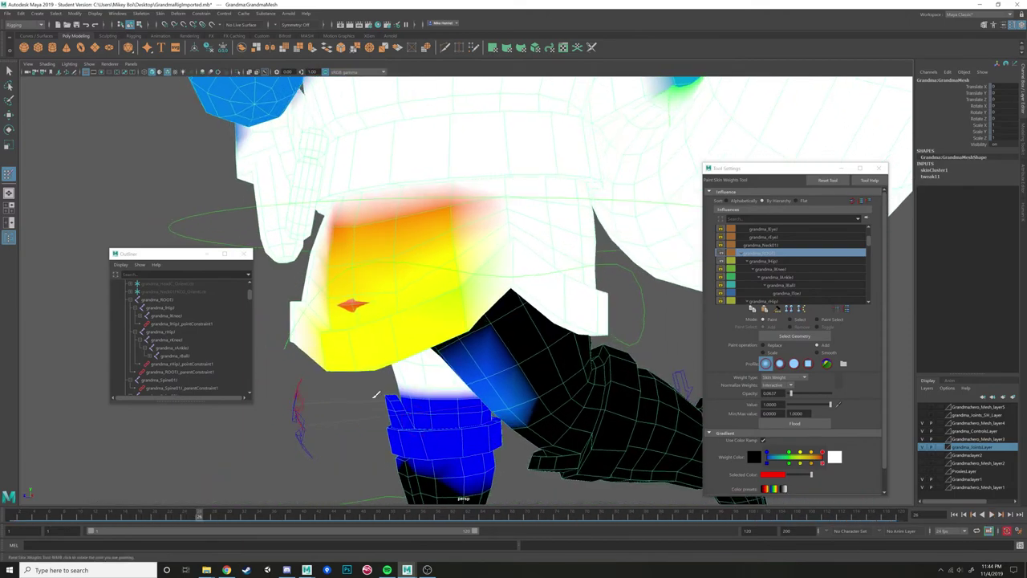
scroll(371, 408, "down", 3)
left_click_drag(280, 460, 436, 385, "alt")
scroll(436, 387, "up", 4)
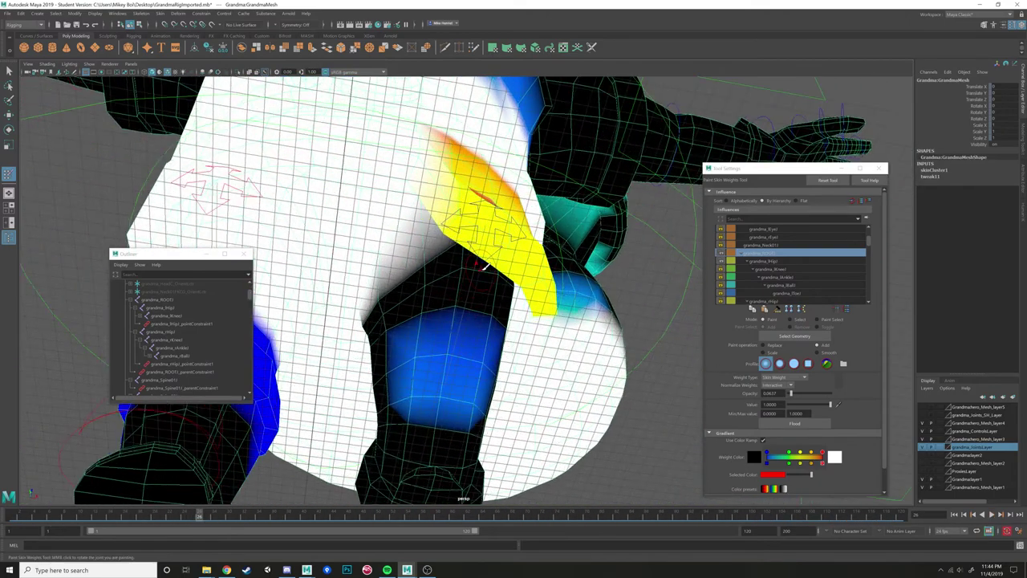
mouse_move(498, 312)
left_mouse_down()
mouse_move(408, 319)
mouse_move(449, 277)
mouse_move(505, 277)
left_mouse_up()
mouse_move(395, 307)
left_mouse_down()
mouse_move(407, 275)
mouse_move(522, 265)
mouse_move(360, 323)
mouse_move(501, 303)
left_mouse_up()
key("ctrl+z")
key("ctrl+z")
key("ctrl+z")
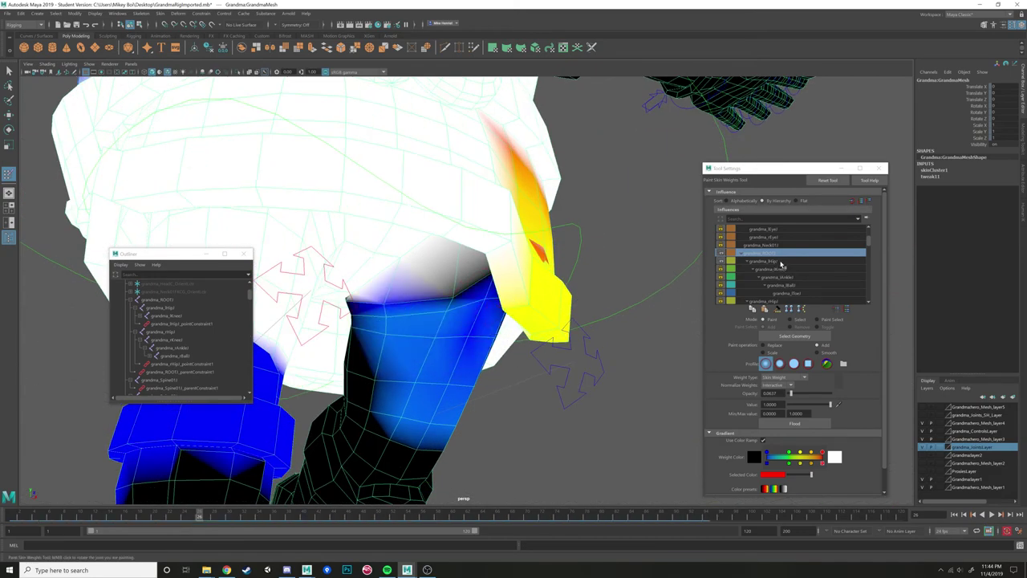
At frame 13, select the grandma_ROOT influence with the weight color ramp off and set the paint operation to Smooth.
left_click(775, 261)
mouse_move(610, 289)
left_mouse_down("alt")
mouse_move(569, 281)
mouse_move(592, 305)
left_mouse_up("alt")
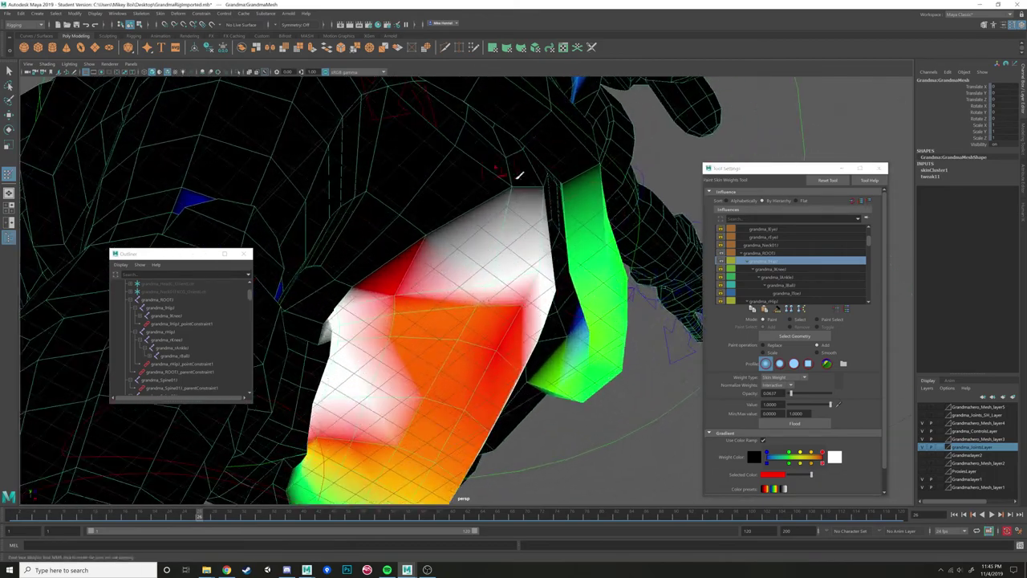
left_click(772, 253)
left_click_drag(199, 518, 104, 517)
left_click_drag(305, 393, 690, 289, "alt")
left_click(763, 441)
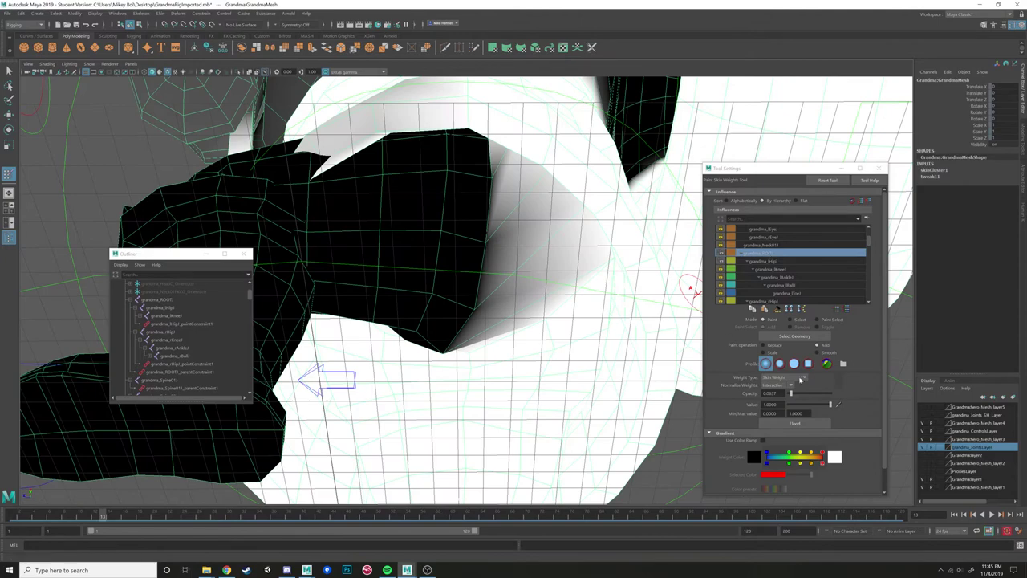
left_click(817, 353)
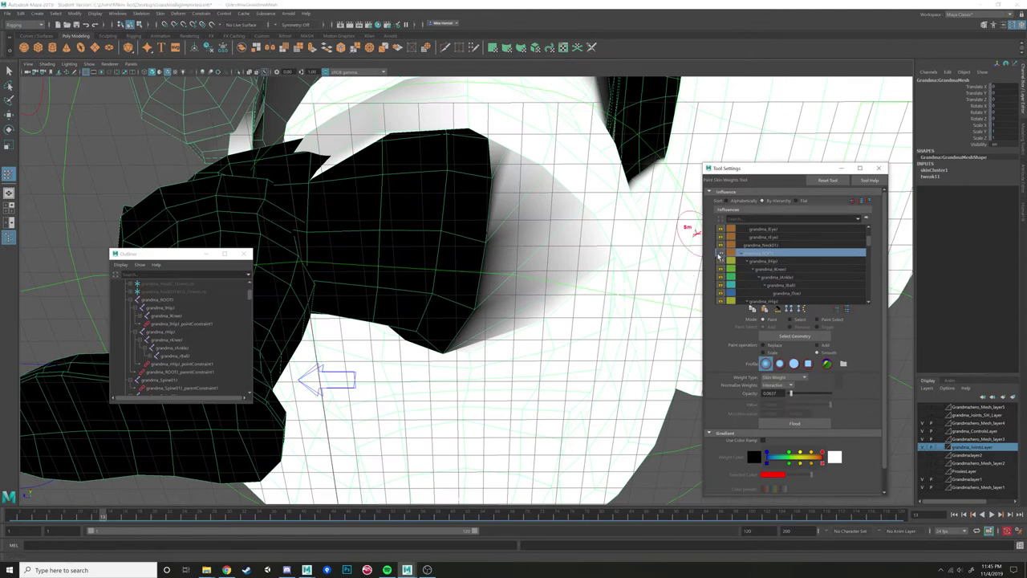
Set the brush opacity to 1.0000, smooth the grandma_ROOT weights where the left thigh meets the hip, and re-enable the color ramp.
left_click_drag(428, 223, 484, 189, "alt")
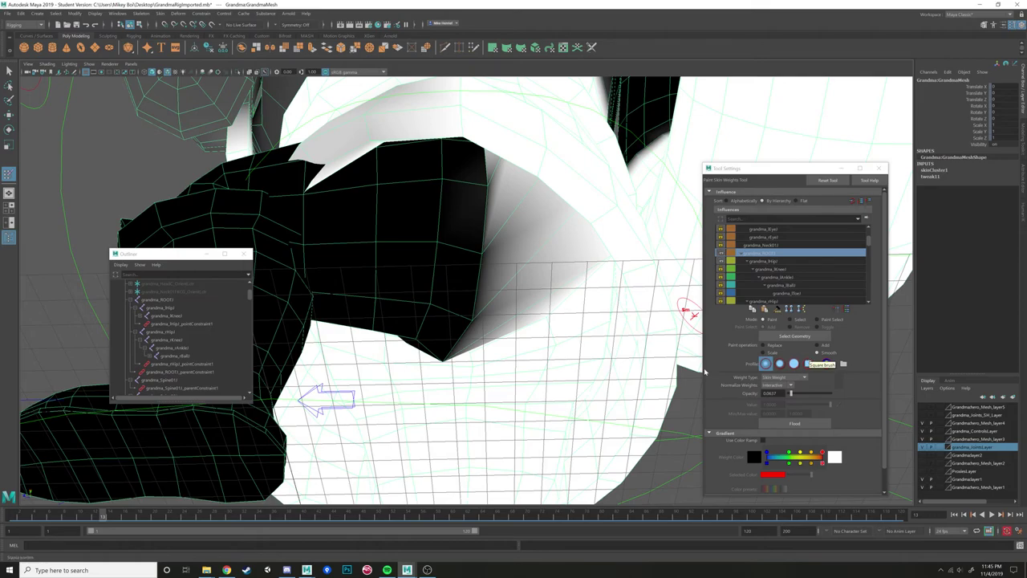
left_click_drag(642, 345, 508, 346, "alt")
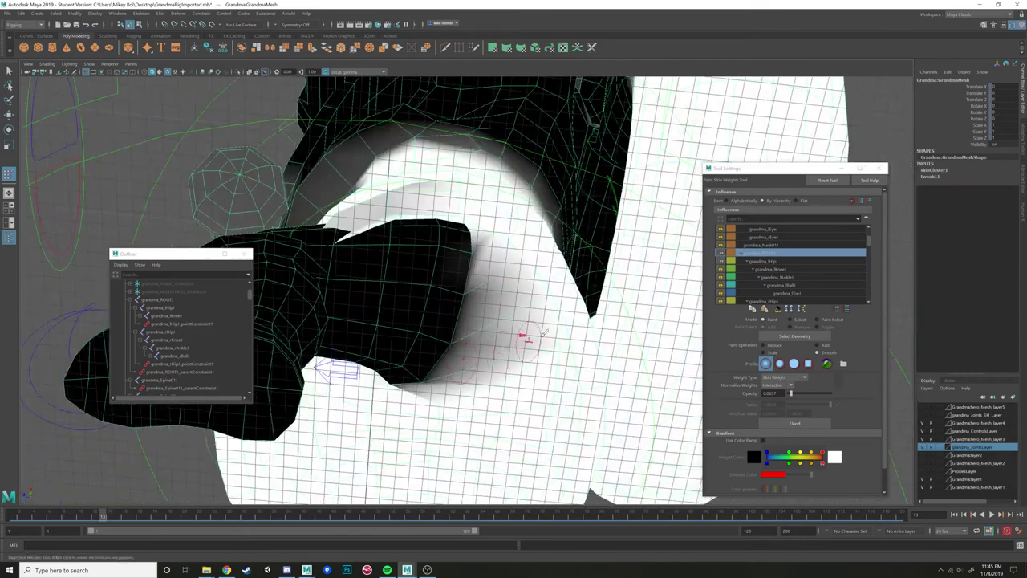
left_click(780, 260)
left_click(773, 253)
left_click_drag(675, 322, 669, 370, "alt")
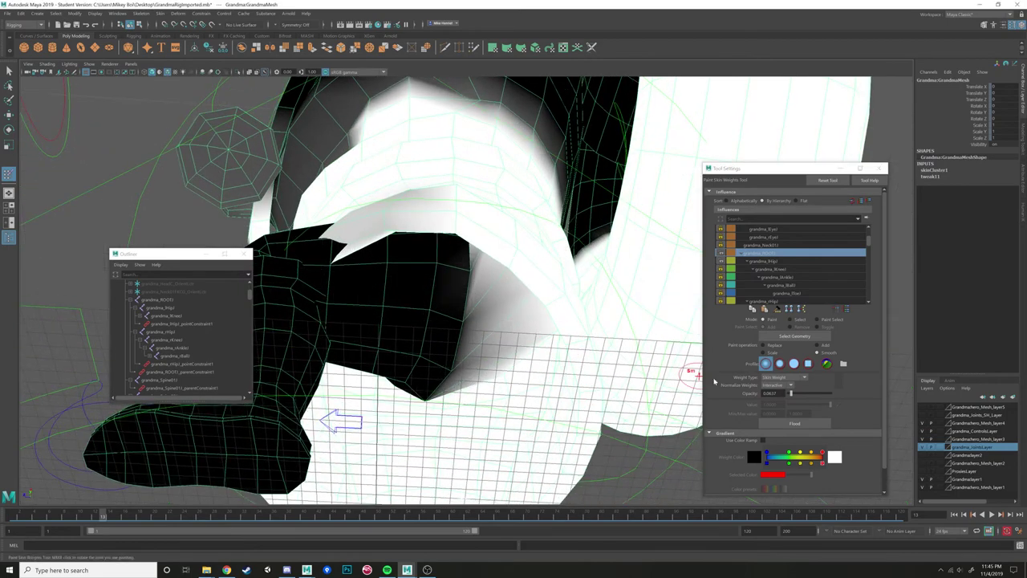
left_click_drag(793, 394, 836, 393)
left_click_drag(481, 287, 446, 377)
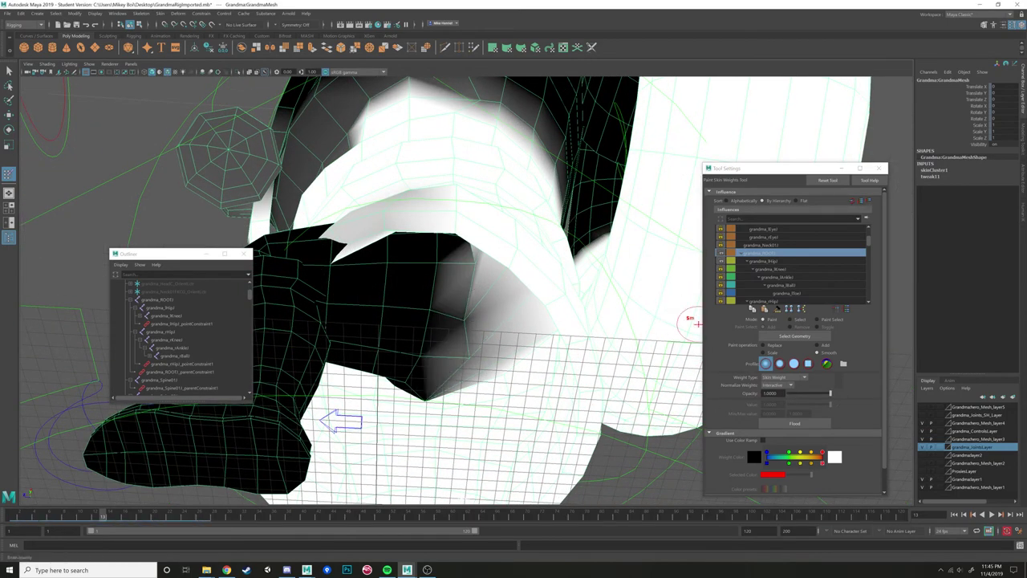
left_click(763, 441)
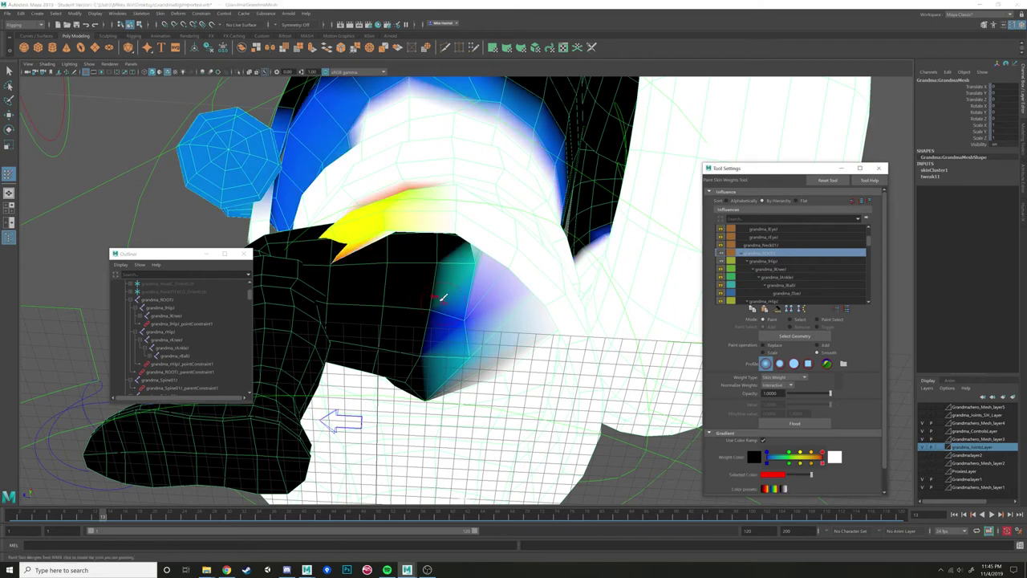
mouse_move(450, 367)
left_mouse_down()
mouse_move(429, 389)
mouse_move(458, 377)
mouse_move(433, 367)
mouse_move(424, 337)
mouse_move(428, 246)
mouse_move(439, 234)
mouse_move(475, 250)
mouse_move(477, 228)
mouse_move(451, 226)
left_mouse_up()
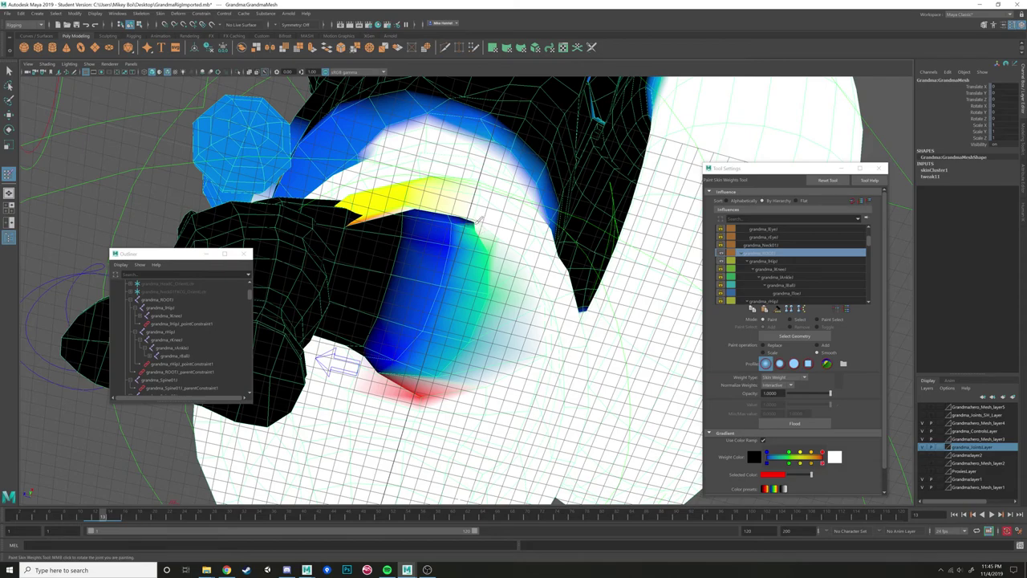
Smooth the grandma_ROOT weights around the underside and back of the left hip joint at frame 13.
mouse_move(477, 223)
left_mouse_down("alt")
mouse_move(450, 270)
mouse_move(461, 286)
mouse_move(507, 234)
left_mouse_up("alt")
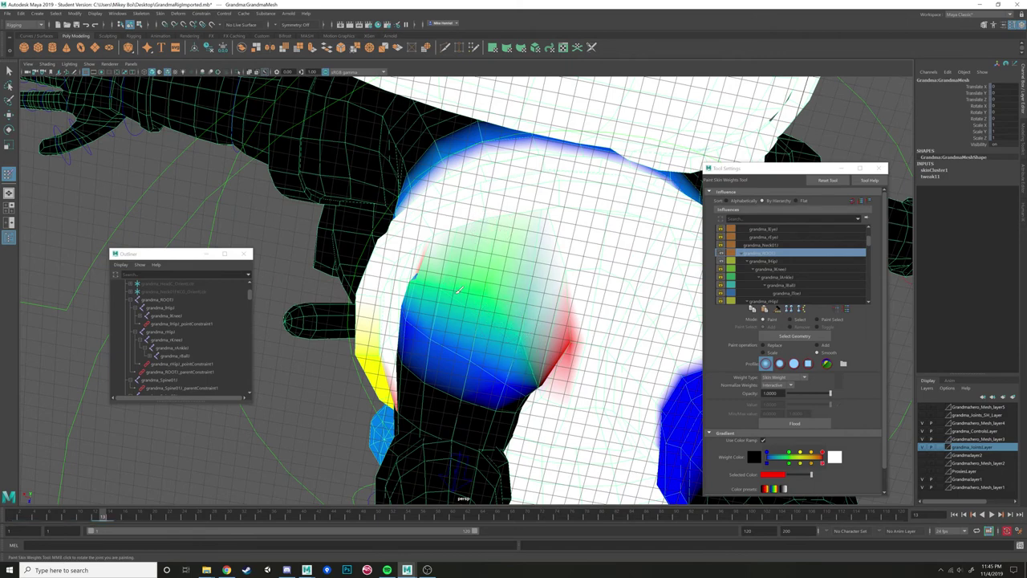
mouse_move(495, 298)
left_mouse_down("alt")
mouse_move(509, 355)
mouse_move(565, 266)
mouse_move(586, 258)
mouse_move(464, 358)
left_mouse_up("alt")
mouse_move(483, 321)
left_mouse_down("alt")
mouse_move(476, 339)
mouse_move(563, 331)
left_mouse_up("alt")
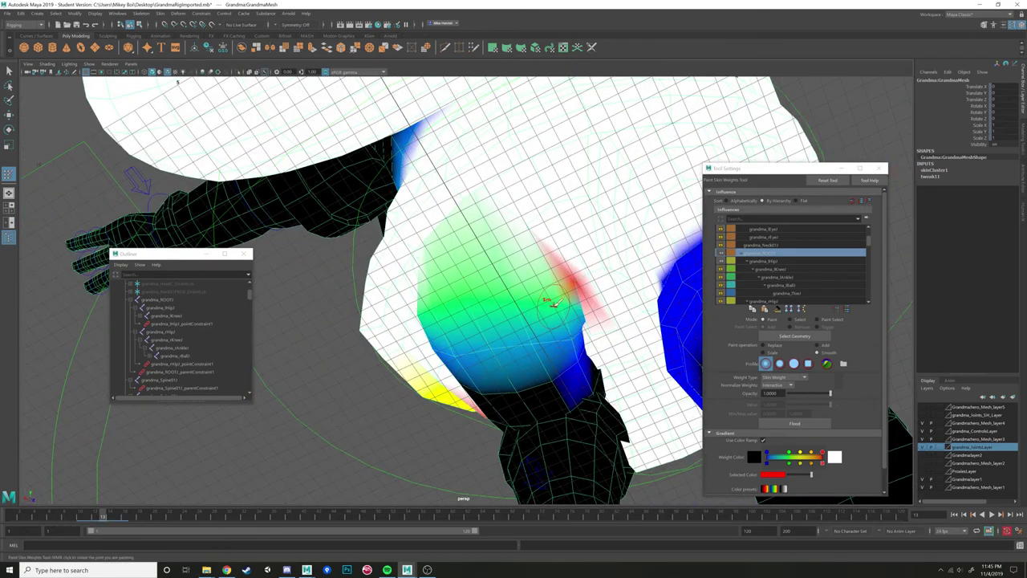
left_click_drag(441, 291, 492, 332, "alt")
left_click_drag(445, 294, 491, 275, "alt")
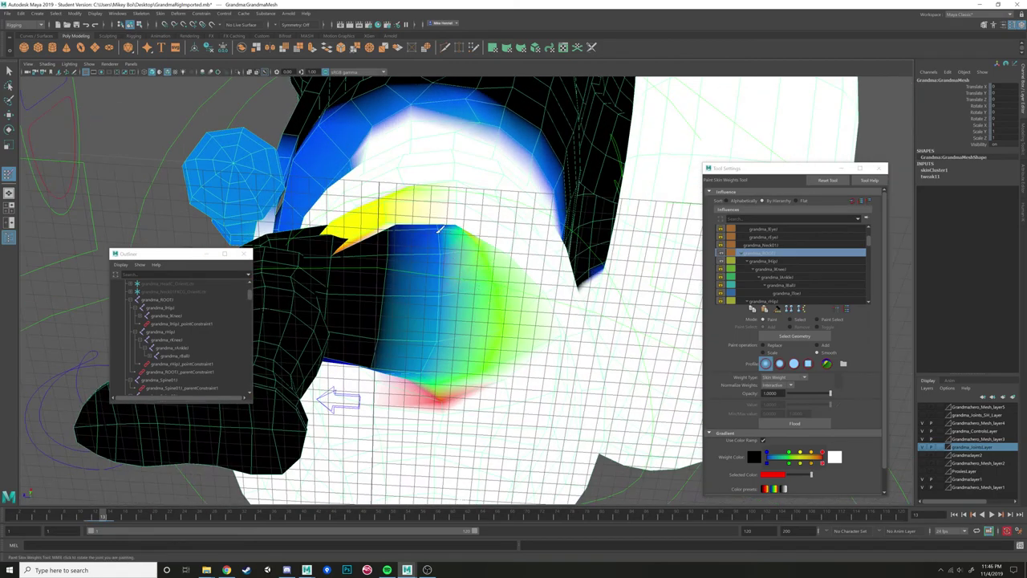
At frame 31, smooth the grandma_ROOT weights from the extended left thigh up into the buttock.
left_click_drag(97, 514, 237, 512)
left_click_drag(264, 456, 324, 397, "alt")
mouse_move(386, 230)
left_mouse_down()
mouse_move(357, 273)
mouse_move(388, 215)
mouse_move(423, 212)
left_mouse_up()
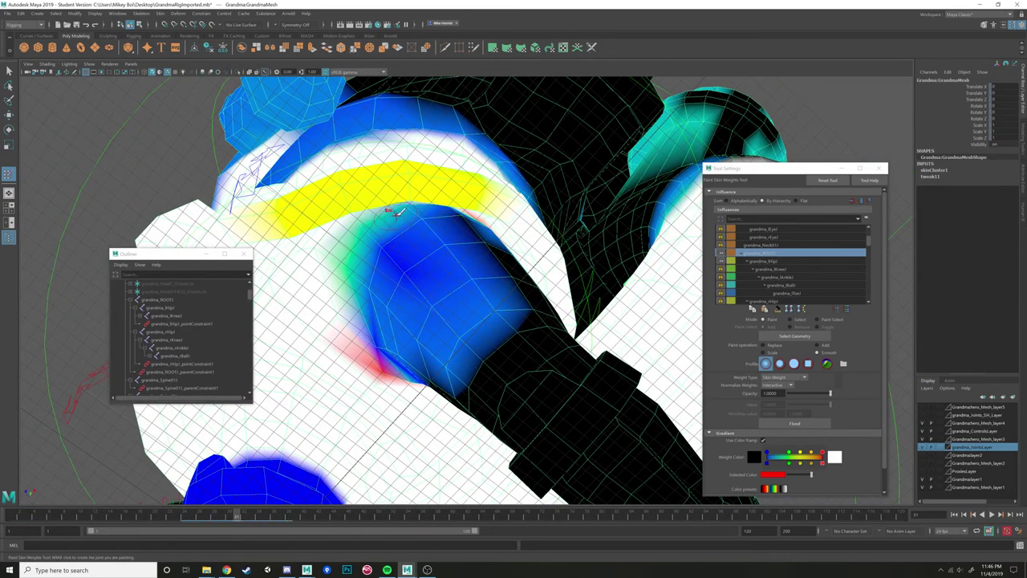
left_click_drag(384, 217, 318, 270)
mouse_move(333, 333)
left_mouse_down("alt")
mouse_move(447, 361)
mouse_move(378, 345)
left_mouse_up("alt")
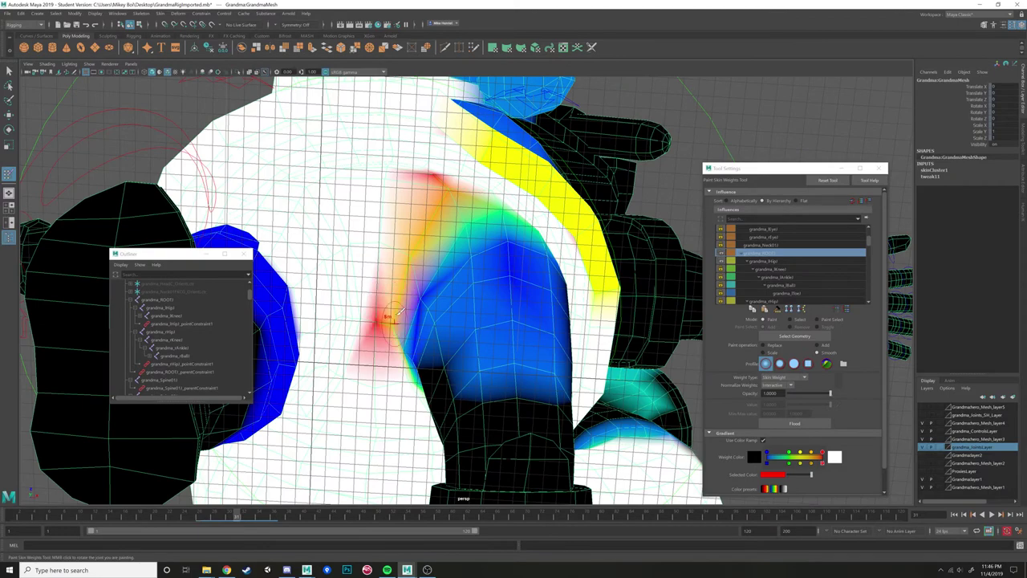
left_click_drag(397, 236, 388, 253)
left_click_drag(396, 234, 444, 273, "alt")
left_click_drag(444, 218, 402, 210)
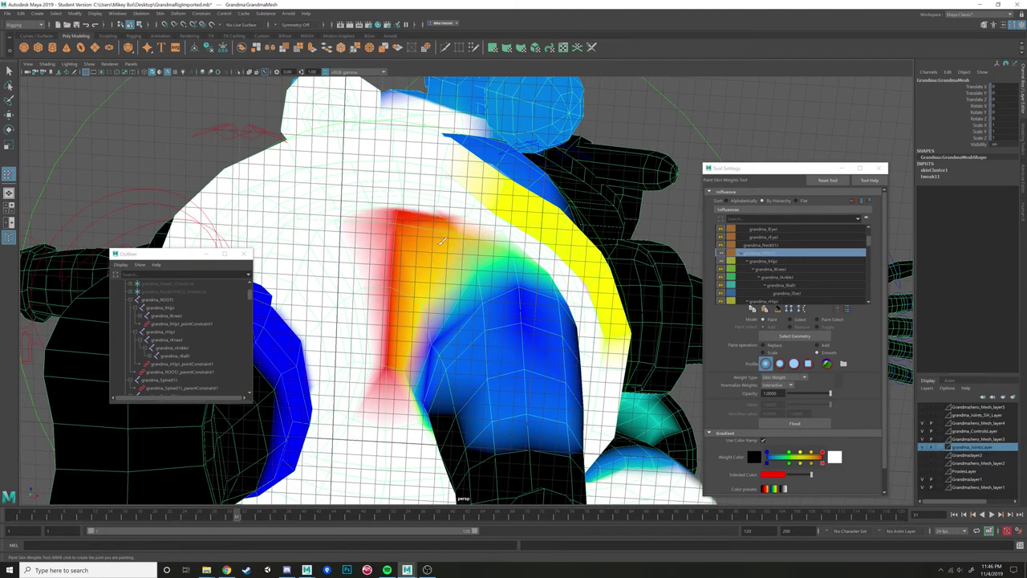
Smooth the grandma_ROOT weight falloff along the inner left thigh and around the outer hip under the skirt.
left_click_drag(418, 330, 424, 340, "alt")
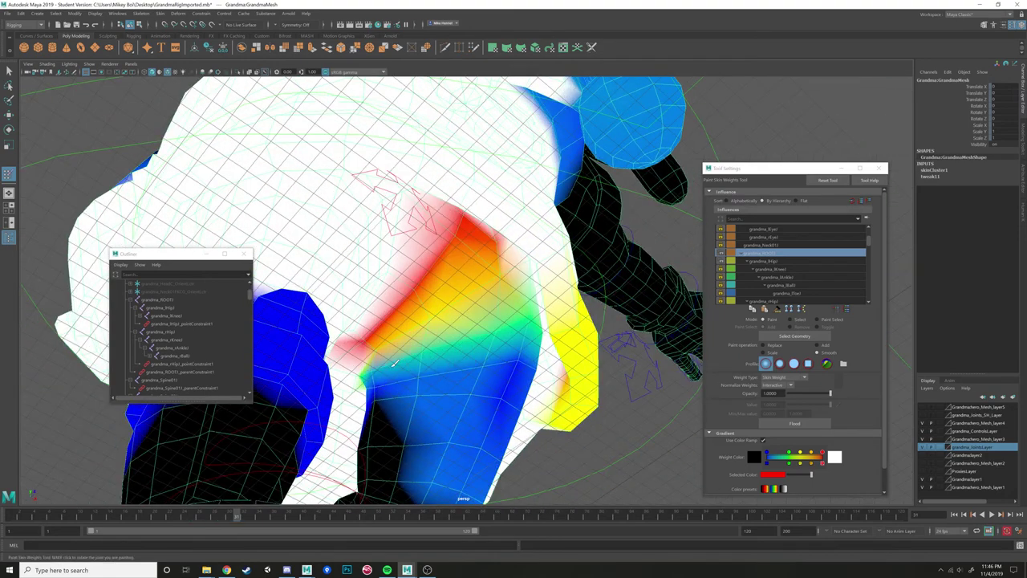
mouse_move(383, 384)
left_mouse_down()
mouse_move(385, 348)
mouse_move(374, 343)
mouse_move(385, 297)
mouse_move(415, 269)
mouse_move(371, 353)
mouse_move(369, 401)
left_mouse_up()
left_click_drag(425, 294, 483, 258, "alt")
mouse_move(427, 197)
left_mouse_down("alt")
mouse_move(496, 235)
mouse_move(506, 197)
left_mouse_up("alt")
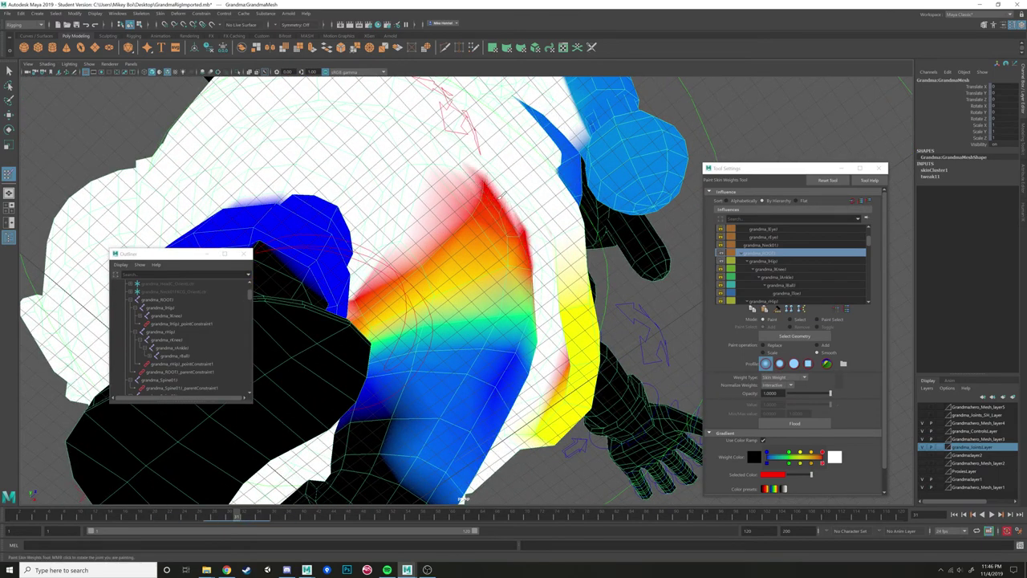
mouse_move(510, 246)
left_mouse_down("alt")
mouse_move(489, 268)
mouse_move(513, 241)
left_mouse_up("alt")
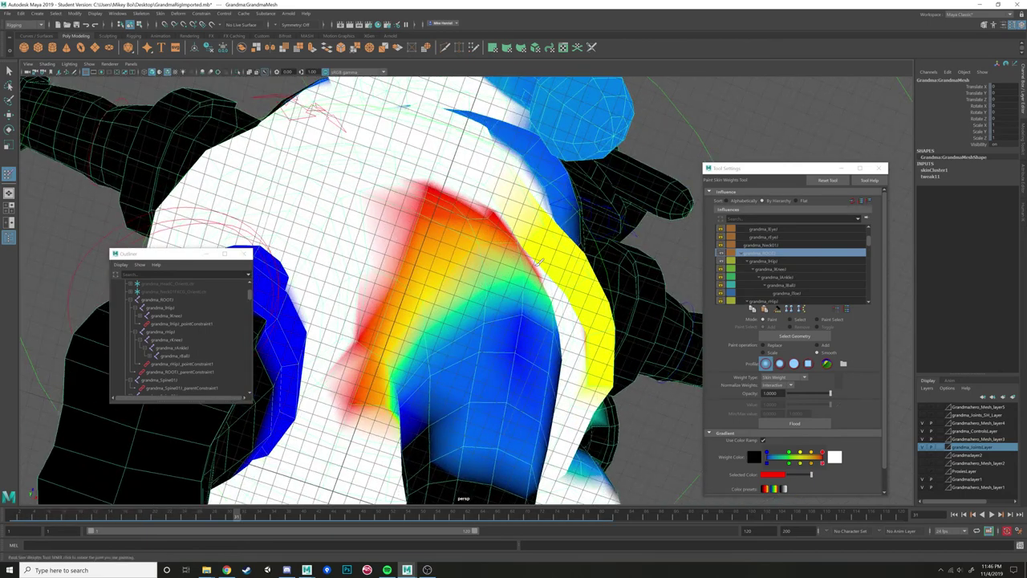
mouse_move(542, 293)
left_mouse_down("alt")
mouse_move(518, 272)
mouse_move(492, 292)
mouse_move(504, 225)
mouse_move(548, 221)
mouse_move(551, 246)
mouse_move(522, 236)
mouse_move(513, 270)
mouse_move(455, 245)
mouse_move(460, 213)
mouse_move(444, 226)
left_mouse_up("alt")
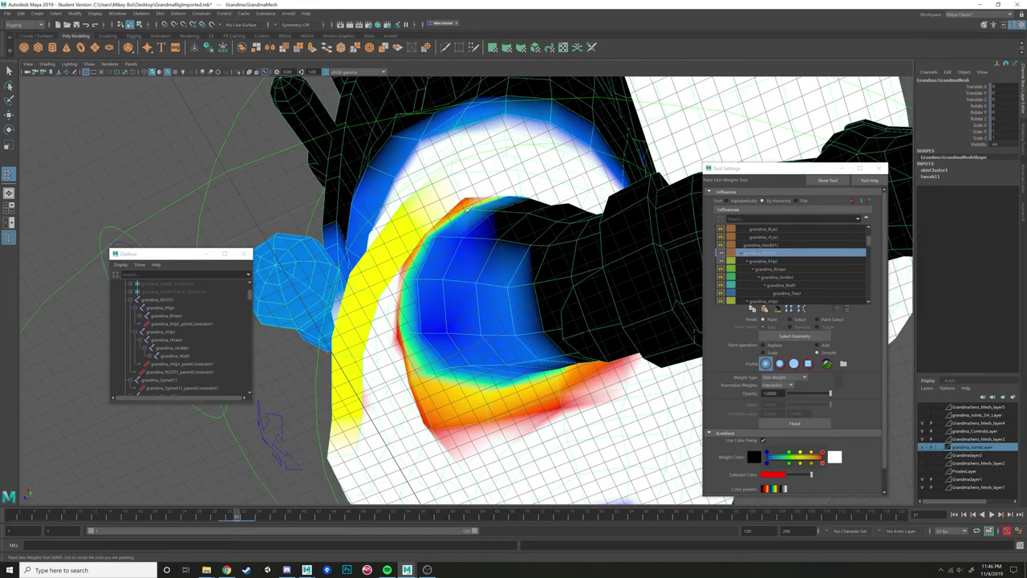
At frame 14, smooth the grandma_ROOT weights along the inner and outer sides of the raised left thigh.
scroll(423, 238, "down", 5)
left_click_drag(424, 238, 418, 388, "alt")
left_click_drag(237, 516, 112, 516)
mouse_move(392, 353)
left_mouse_down("alt")
mouse_move(473, 285)
mouse_move(479, 326)
mouse_move(438, 337)
mouse_move(458, 275)
mouse_move(457, 225)
left_mouse_up("alt")
scroll(474, 298, "up", 4)
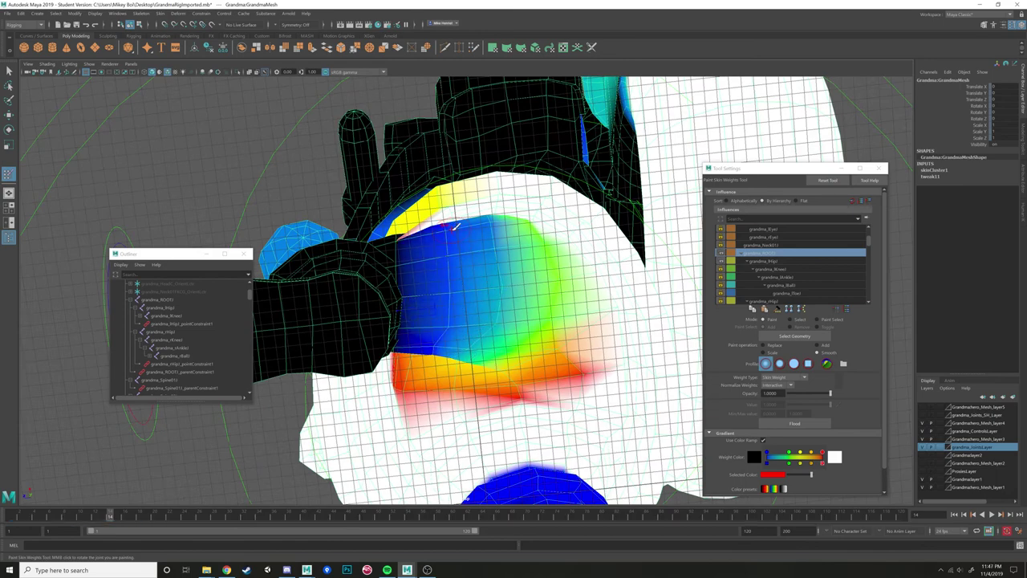
left_click_drag(449, 356, 468, 376, "alt")
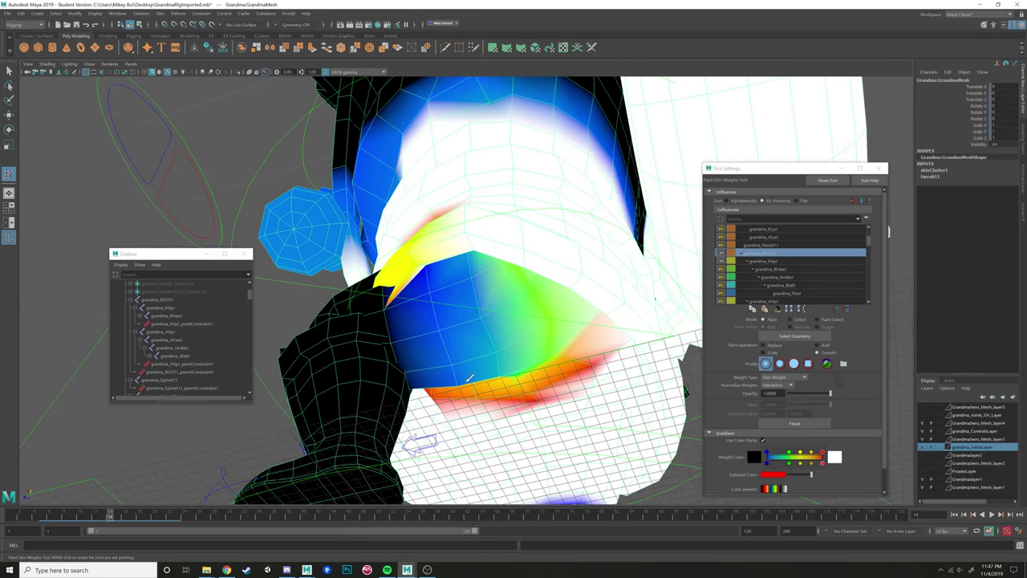
mouse_move(441, 323)
left_mouse_down("alt")
mouse_move(481, 360)
mouse_move(467, 344)
left_mouse_up("alt")
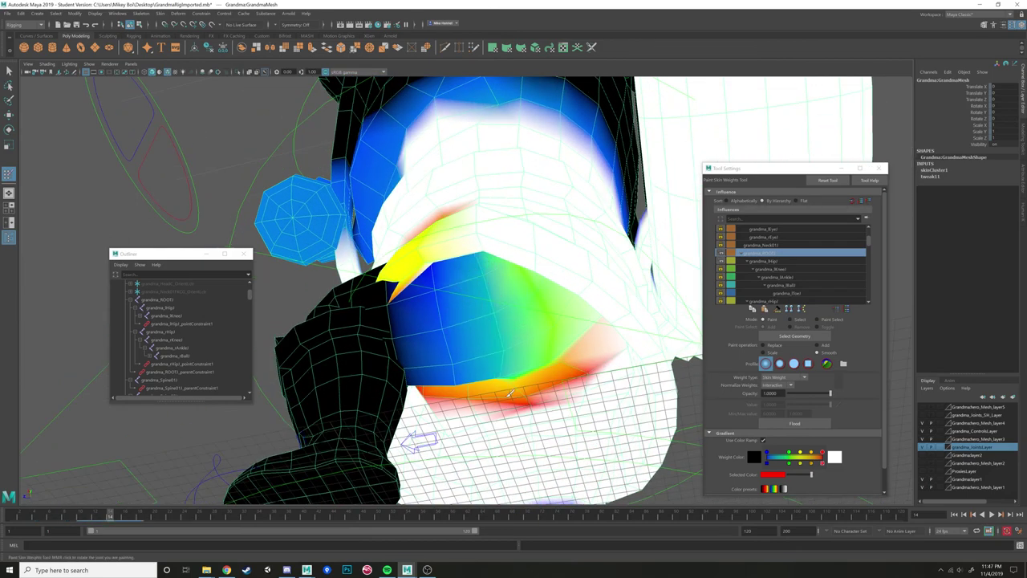
mouse_move(511, 365)
left_mouse_down("alt")
mouse_move(470, 238)
mouse_move(492, 297)
mouse_move(528, 297)
mouse_move(554, 278)
left_mouse_up("alt")
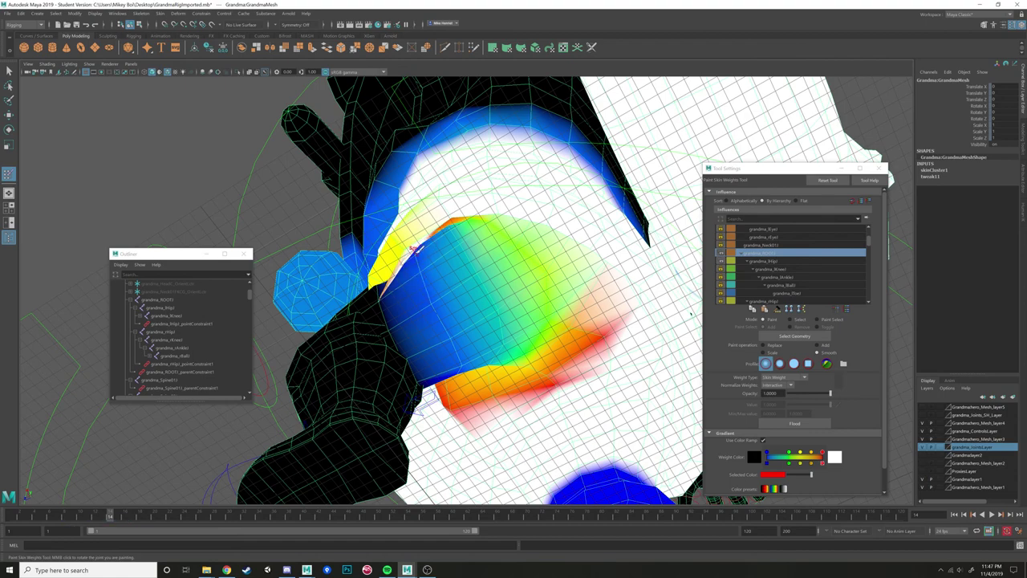
left_click_drag(454, 359, 468, 329, "alt")
left_click_drag(455, 259, 439, 351, "alt")
Leave weight painting for the Move tool, deselect the mesh, and scrub the leg swing from frame 14 to 31.
key("w")
right_click_drag(439, 352, 472, 339)
scroll(487, 405, "down", 2)
left_click(543, 408)
left_click_drag(543, 409, 370, 417, "alt")
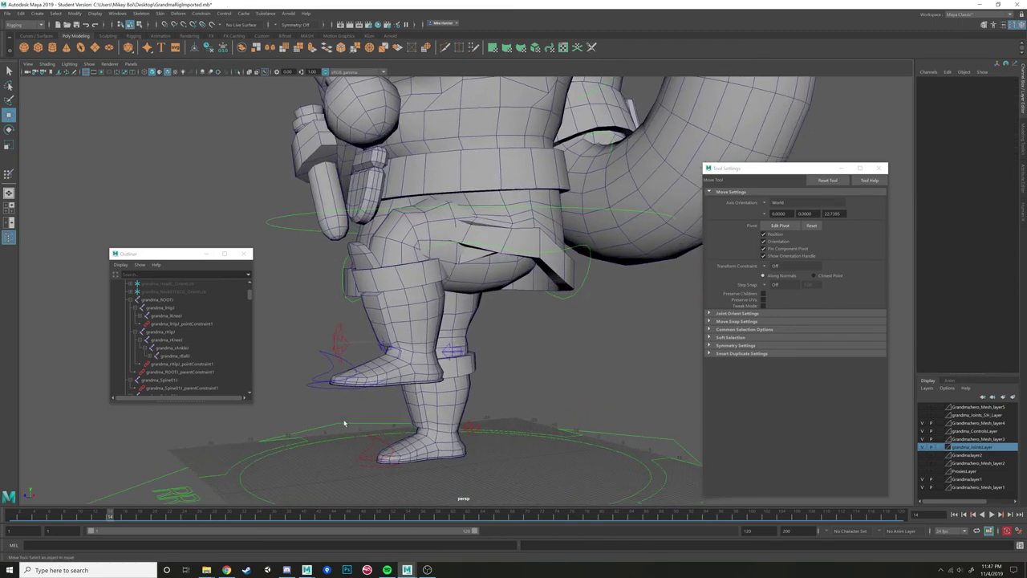
left_click_drag(121, 514, 238, 507)
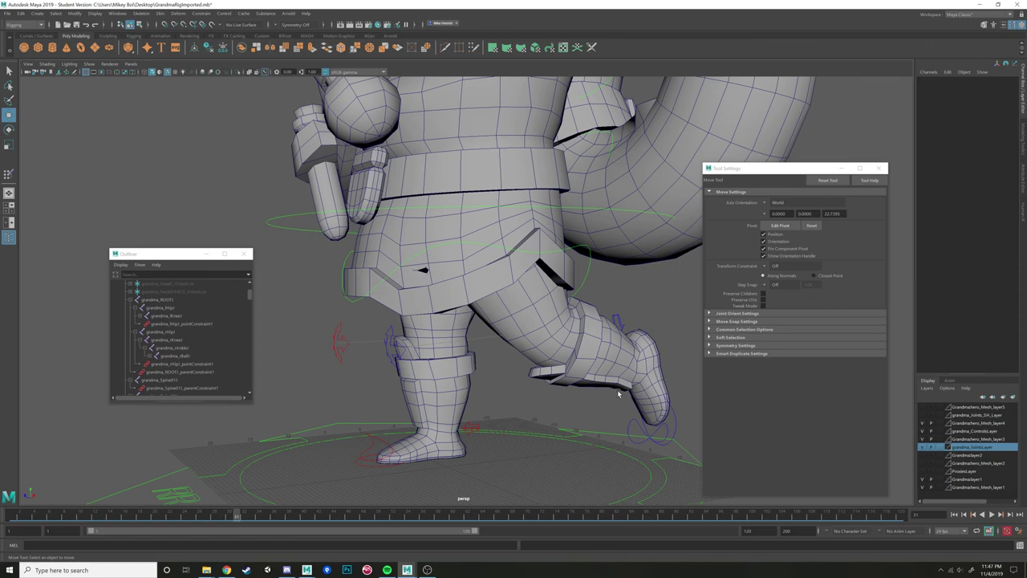
Examine the left leg and skirt deformation at frame 31 from several angles, including the whole character.
left_click_drag(585, 390, 548, 268, "alt")
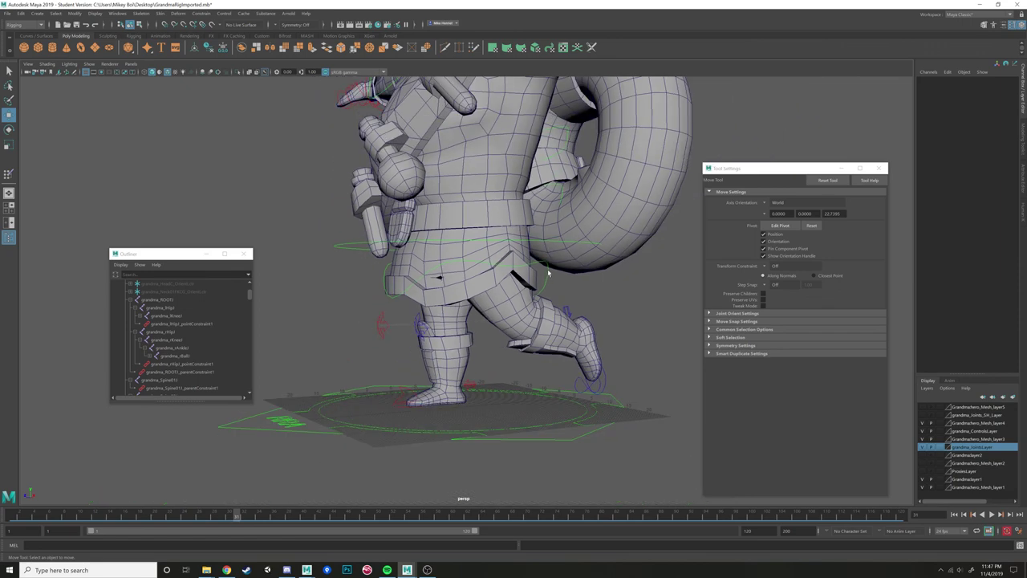
scroll(554, 269, "down", 5)
left_click_drag(426, 229, 553, 241, "alt")
scroll(554, 353, "up", 5)
middle_click_drag(554, 240, 578, 337, "alt")
left_click_drag(577, 337, 410, 297, "alt")
scroll(487, 339, "down", 5)
scroll(621, 344, "up", 5)
scroll(529, 336, "down", 5)
scroll(371, 309, "down", 5)
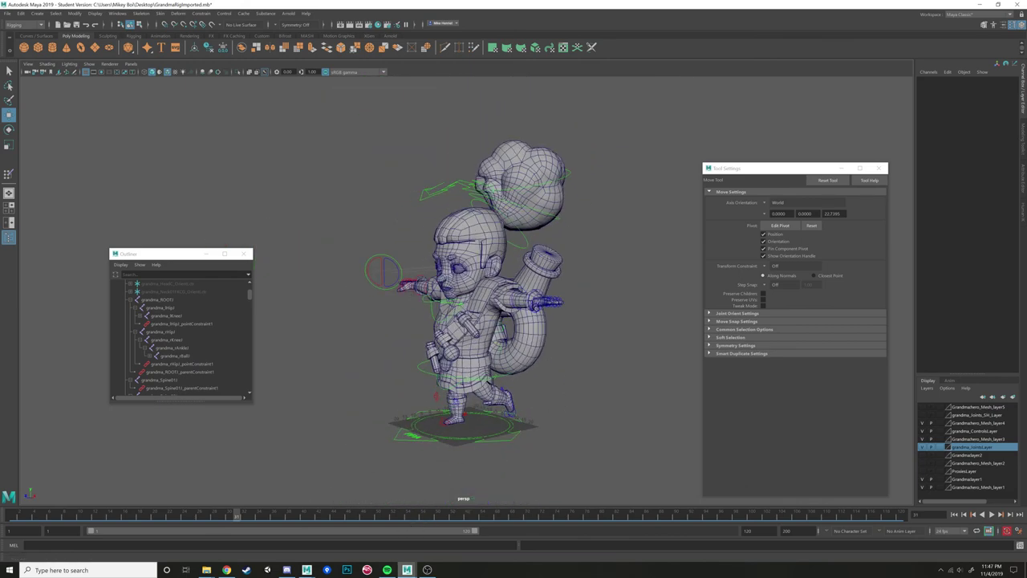
left_click(427, 570)
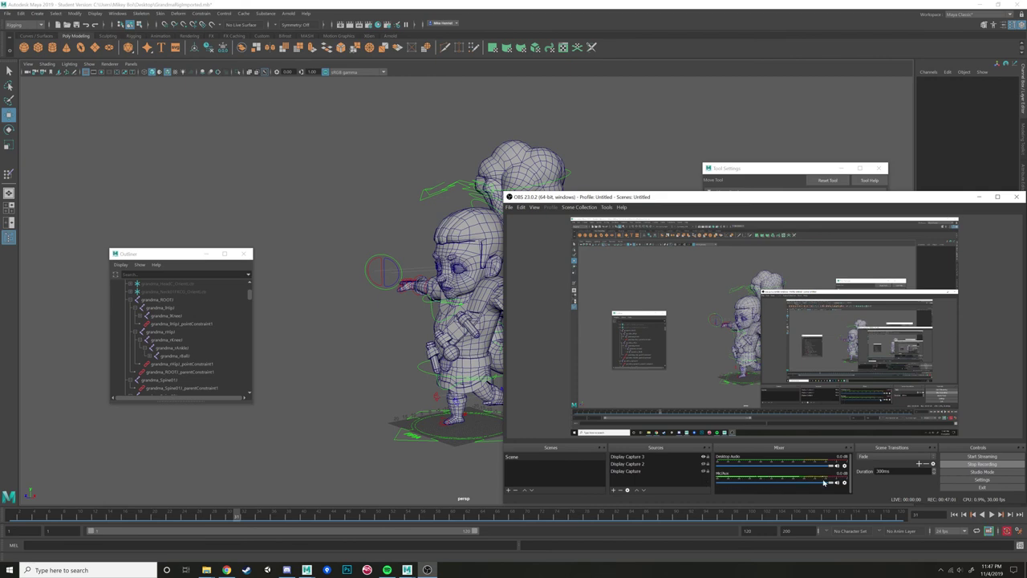